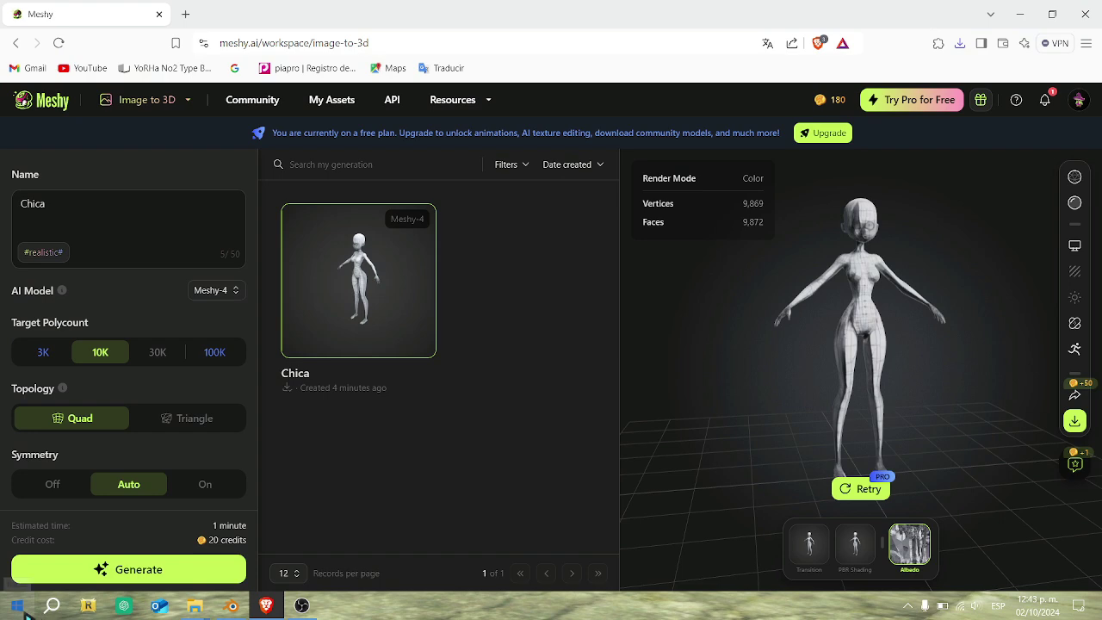
# Capture a snip of the Chica model preview with Recortes and save it as the PNG Captura2 in the Bases folder.
pyautogui.scroll(-1, 344, 370)
pyautogui.click(364, 471)
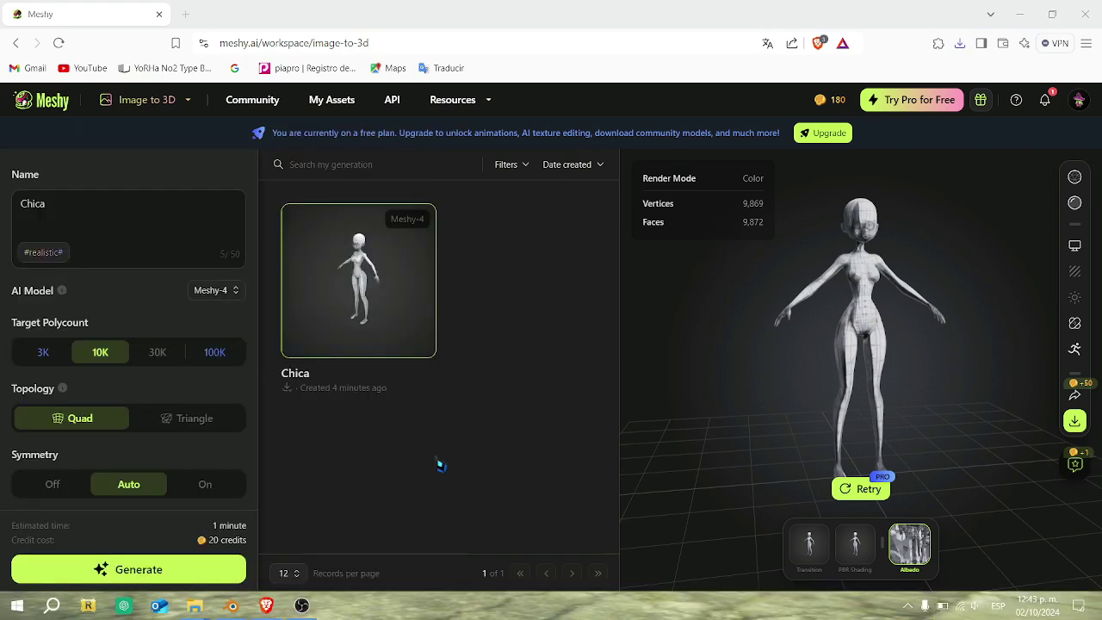
pyautogui.click(828, 549)
pyautogui.moveTo(628, 152); pyautogui.dragTo(1093, 575)
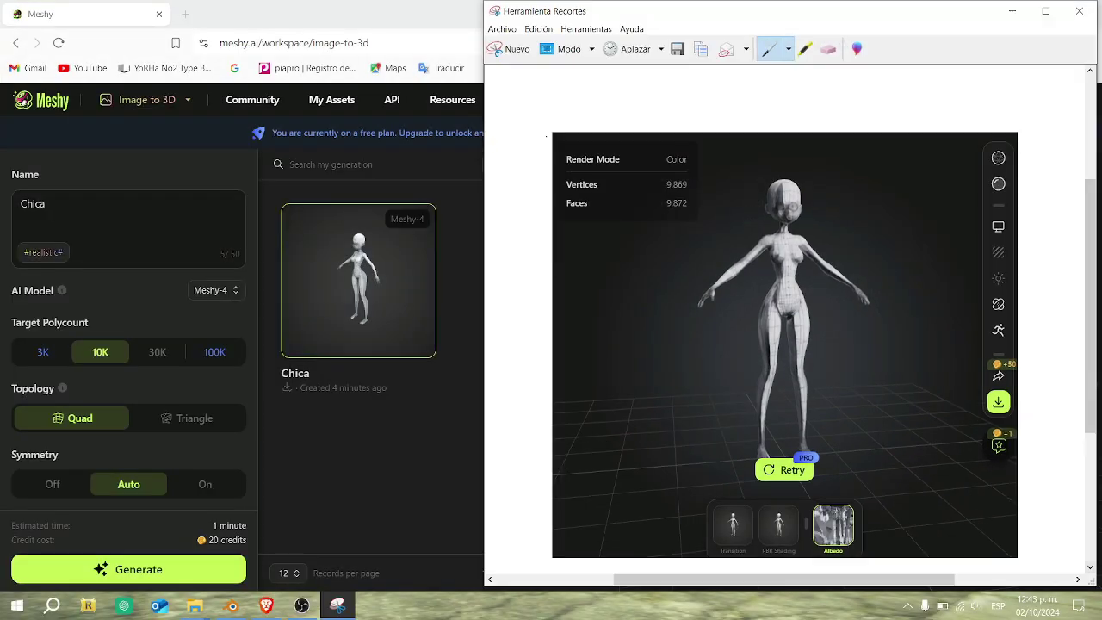
pyautogui.click(679, 50)
pyautogui.doubleClick(649, 165)
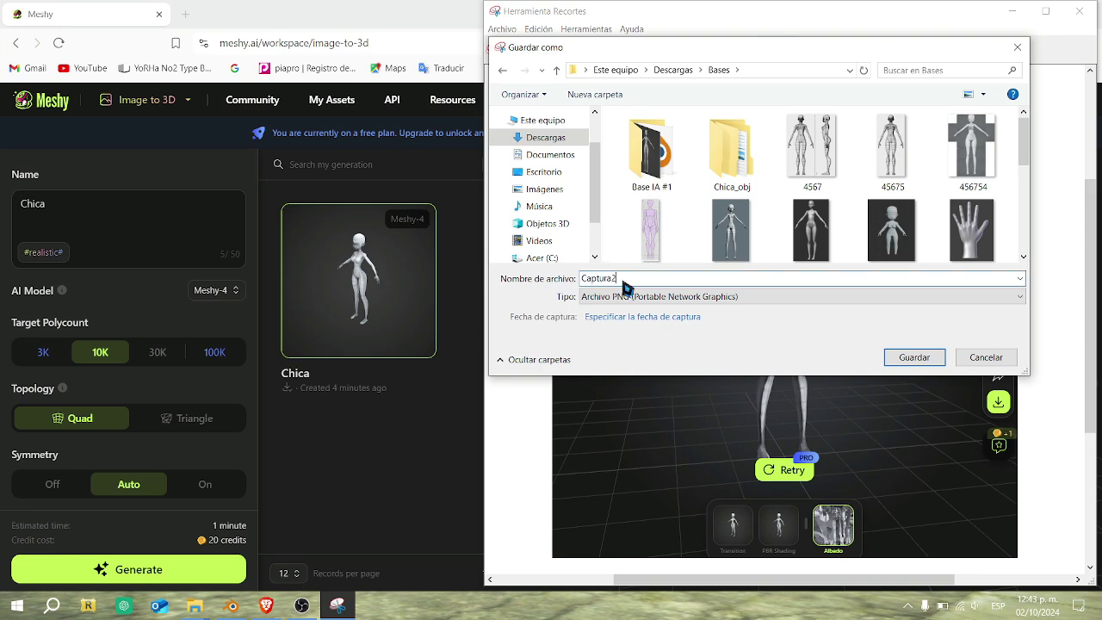
pyautogui.click(895, 358)
pyautogui.click(1011, 10)
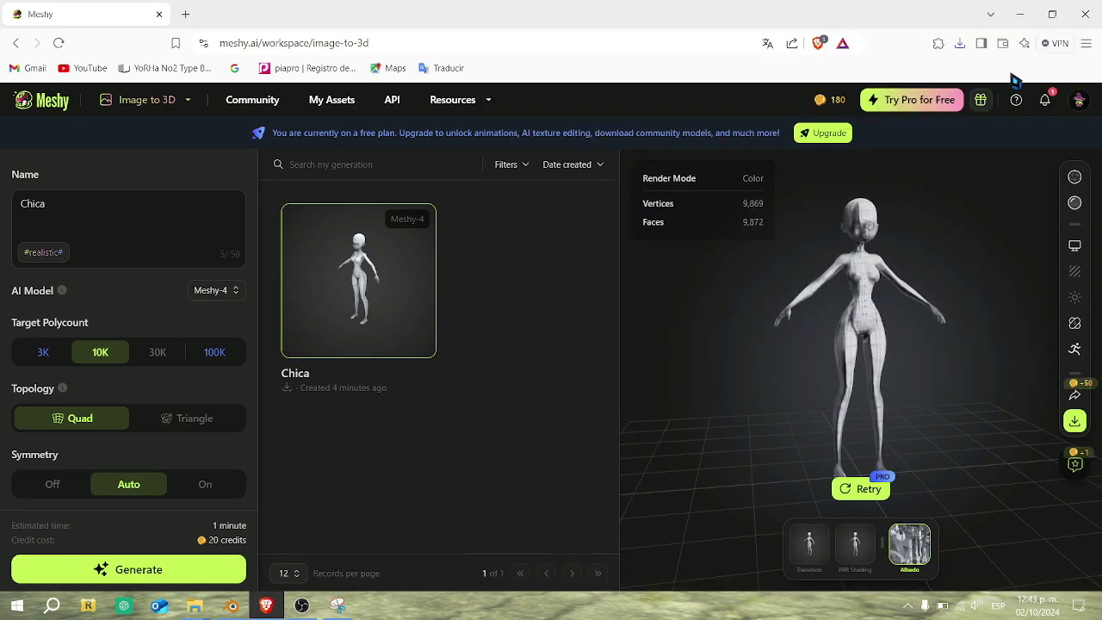
# Switch to the Bases folder in the file explorer and move the Captura2 image and the Chica_obj archive into the Chica_obj folder.
pyautogui.click(1016, 14)
pyautogui.scroll(-4, 820, 297)
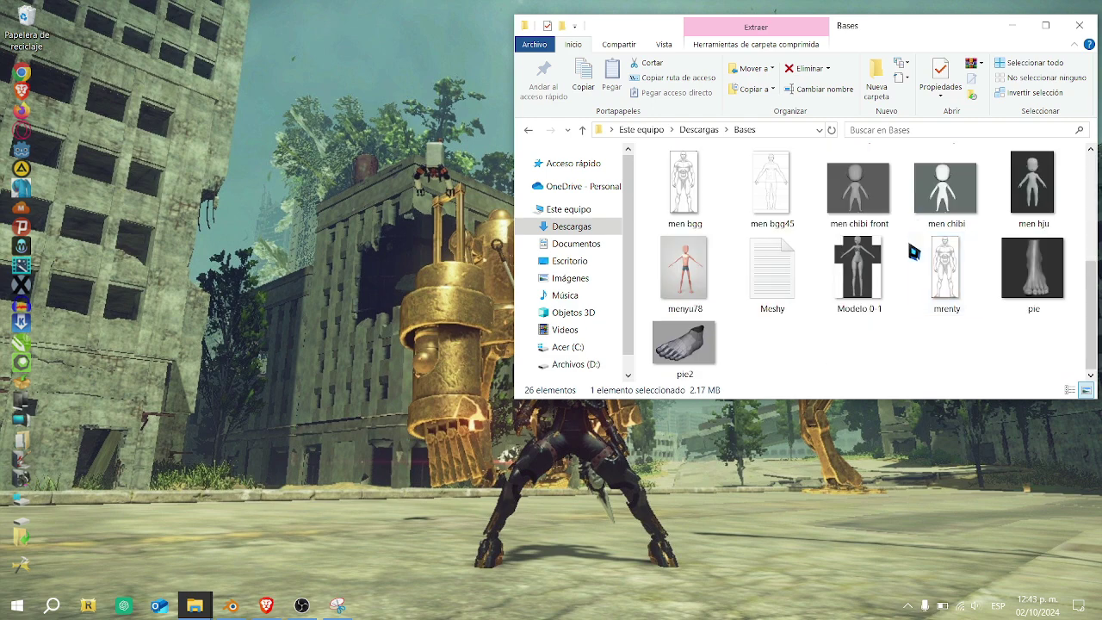
pyautogui.scroll(3, 822, 320)
pyautogui.click(773, 207)
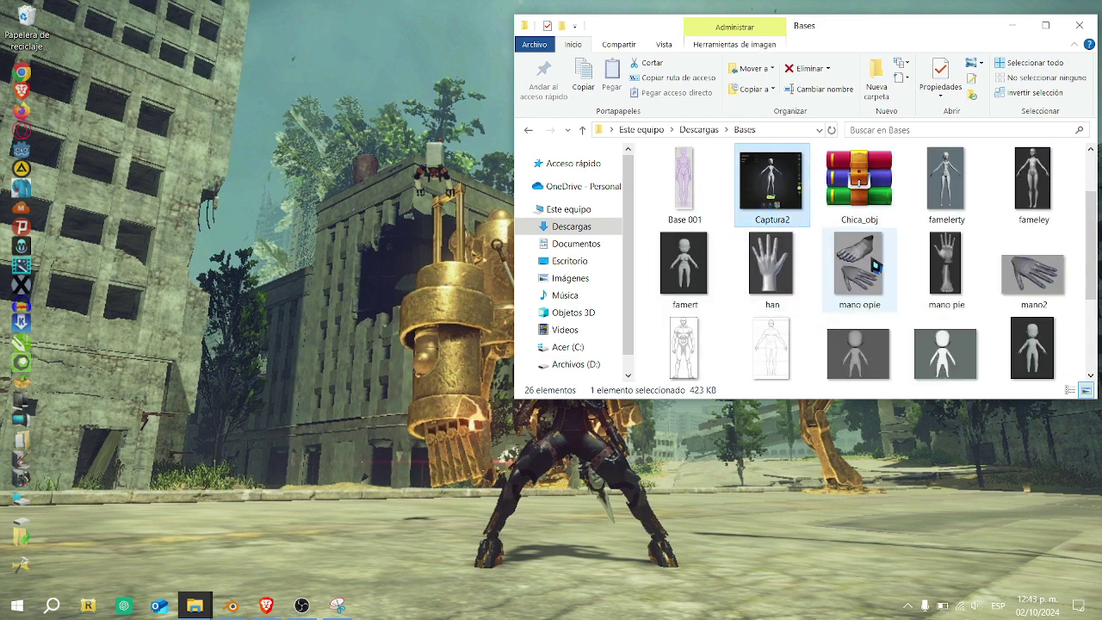
pyautogui.scroll(1, 877, 265)
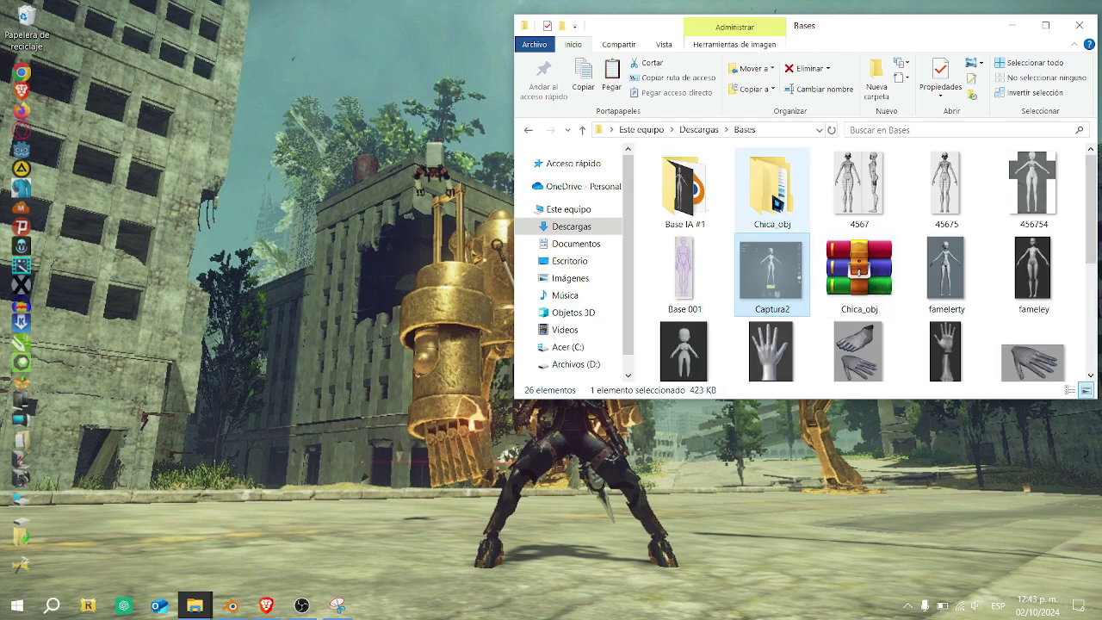
pyautogui.rightClick(772, 176)
pyautogui.click(839, 398)
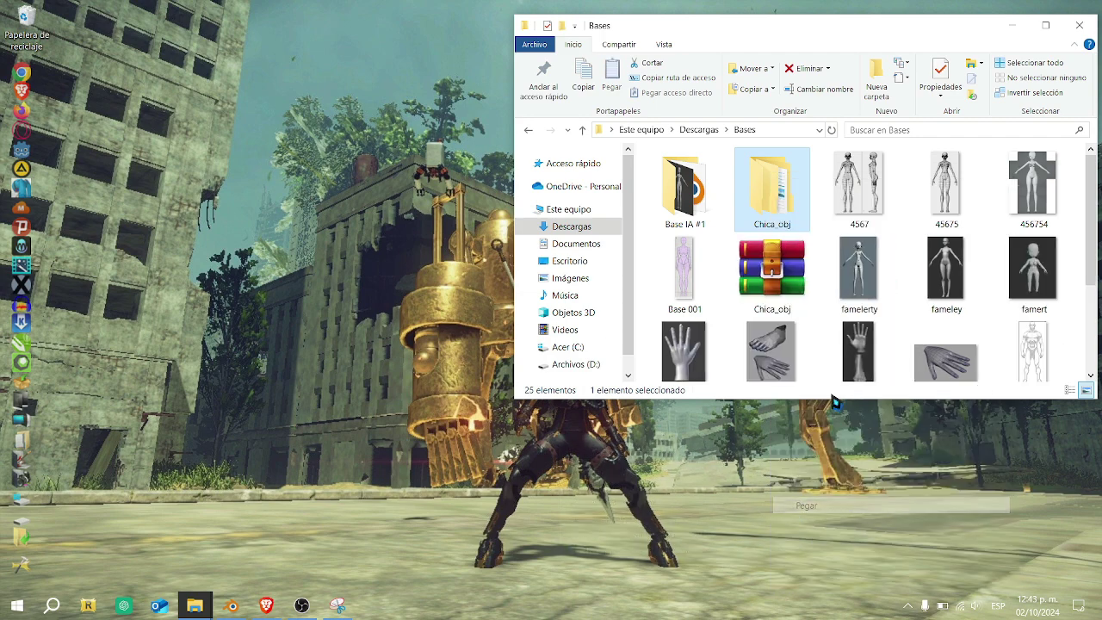
pyautogui.click(772, 274)
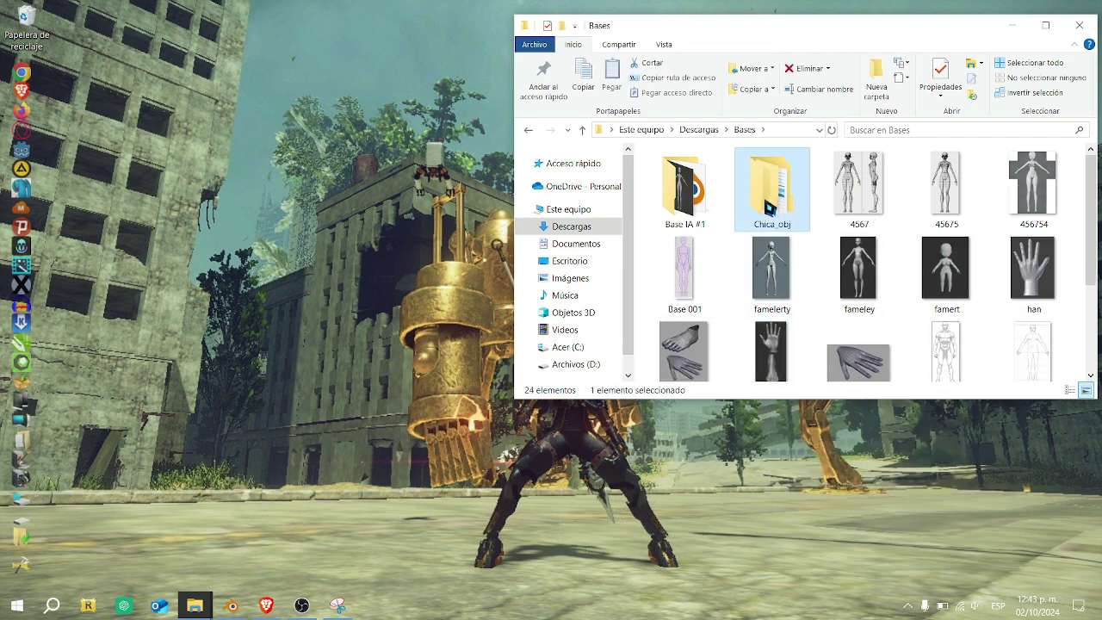
pyautogui.doubleClick(766, 220)
pyautogui.click(663, 44)
pyautogui.click(693, 69)
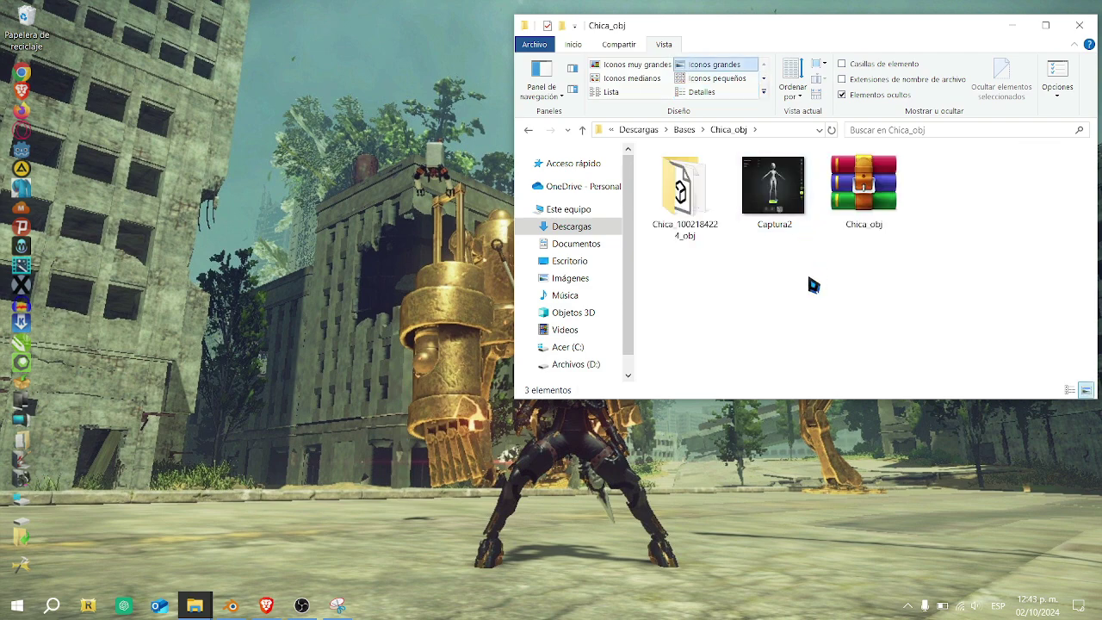
pyautogui.doubleClick(705, 193)
pyautogui.click(703, 68)
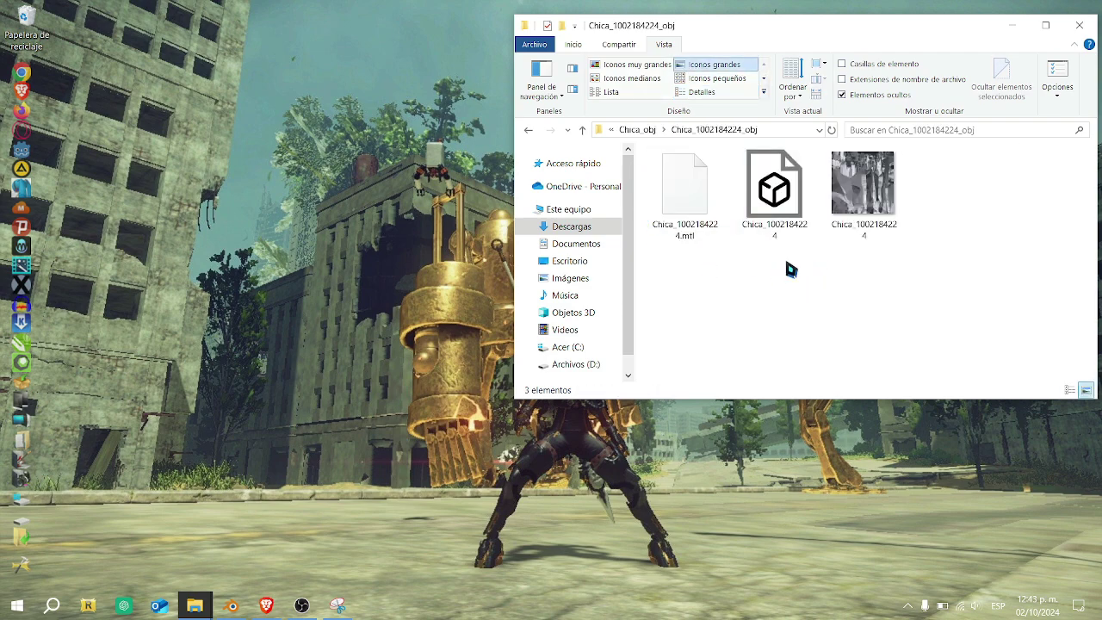
pyautogui.doubleClick(801, 198)
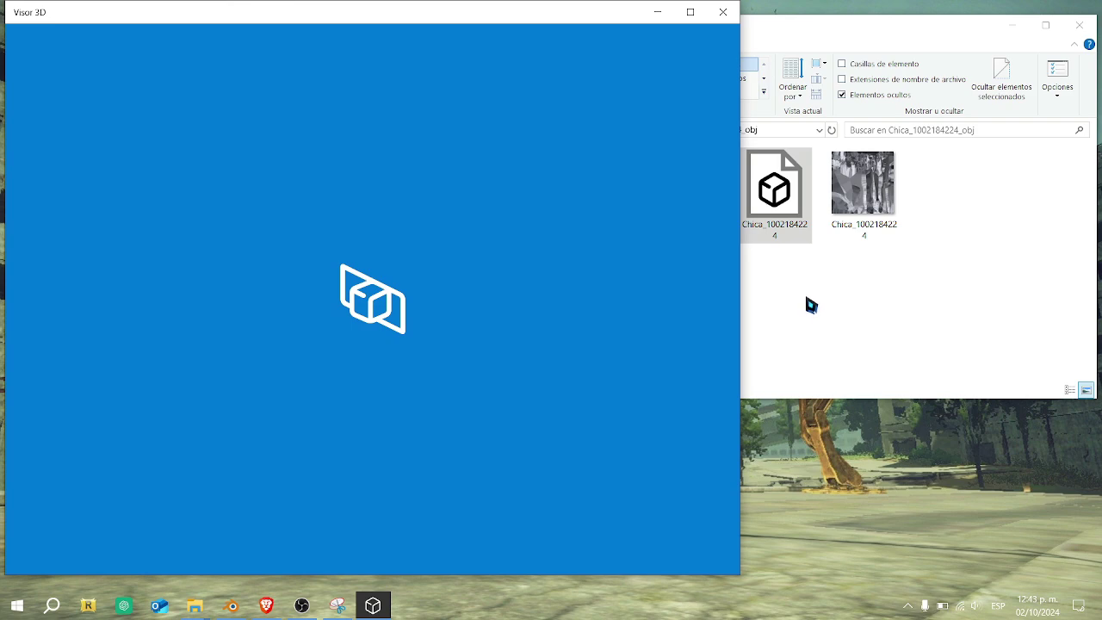
pyautogui.scroll(3, 333, 324)
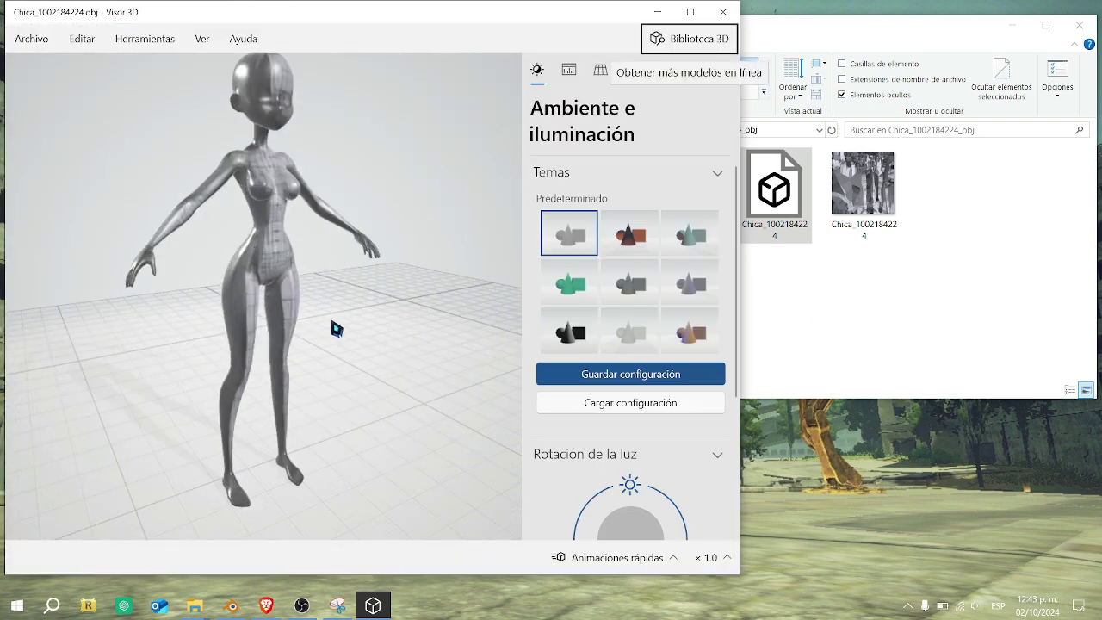
pyautogui.scroll(-2, 331, 322)
pyautogui.moveTo(335, 328); pyautogui.dragTo(290, 336)
pyautogui.scroll(5, 290, 335)
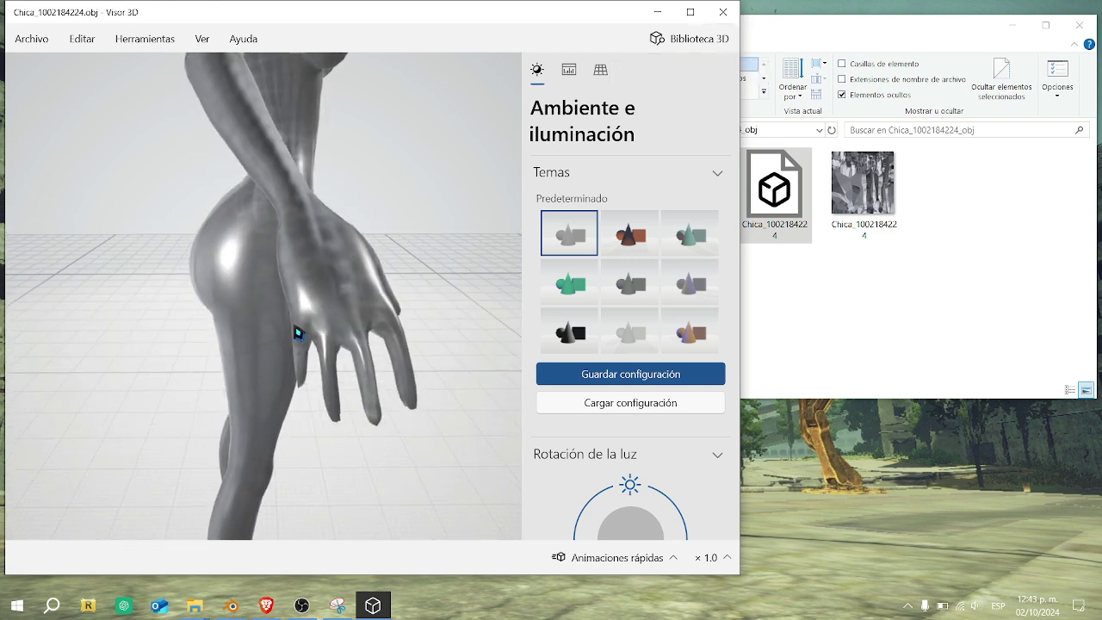
pyautogui.moveTo(292, 327); pyautogui.dragTo(318, 264)
pyautogui.scroll(-4, 322, 297)
pyautogui.scroll(1, 322, 295)
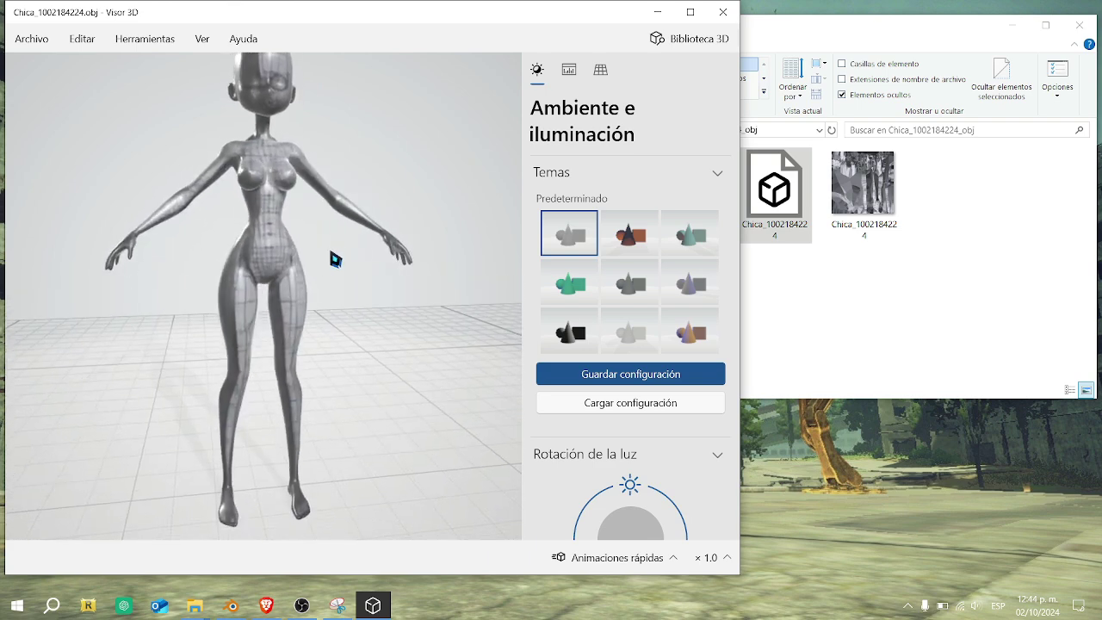
# Minimize the 3D viewer and return to the Bases folder in the file explorer.
pyautogui.click(658, 13)
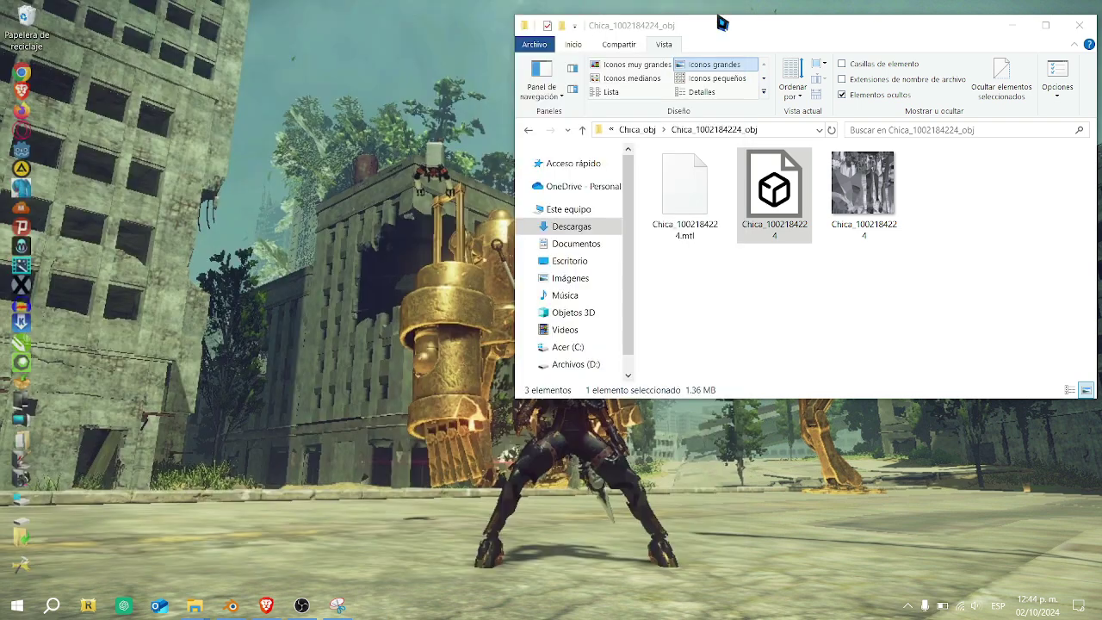
pyautogui.click(529, 130)
pyautogui.click(529, 130)
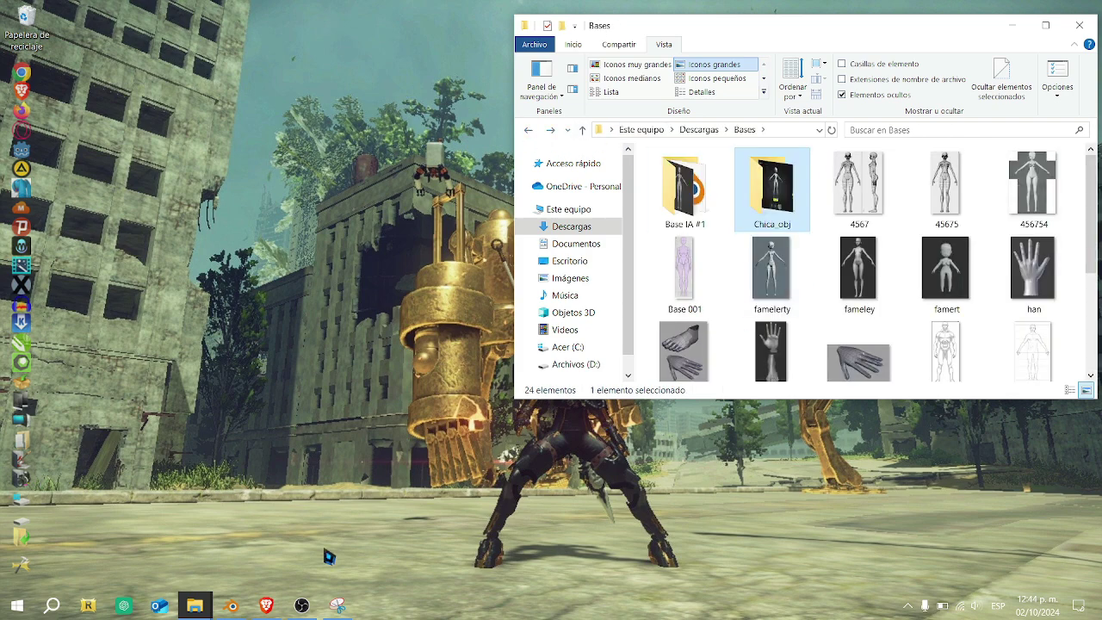
# Switch to Blender and start a new General file, discarding the unsaved changes to the spider queen project.
pyautogui.click(232, 606)
pyautogui.scroll(1, 525, 244)
pyautogui.scroll(-1, 524, 244)
pyautogui.moveTo(720, 123)
pyautogui.mouseDown()
pyautogui.moveTo(487, 122)
pyautogui.moveTo(741, 116)
pyautogui.moveTo(742, 136)
pyautogui.moveTo(730, 95)
pyautogui.moveTo(749, 107)
pyautogui.moveTo(733, 107)
pyautogui.mouseUp()
pyautogui.click(31, 27)
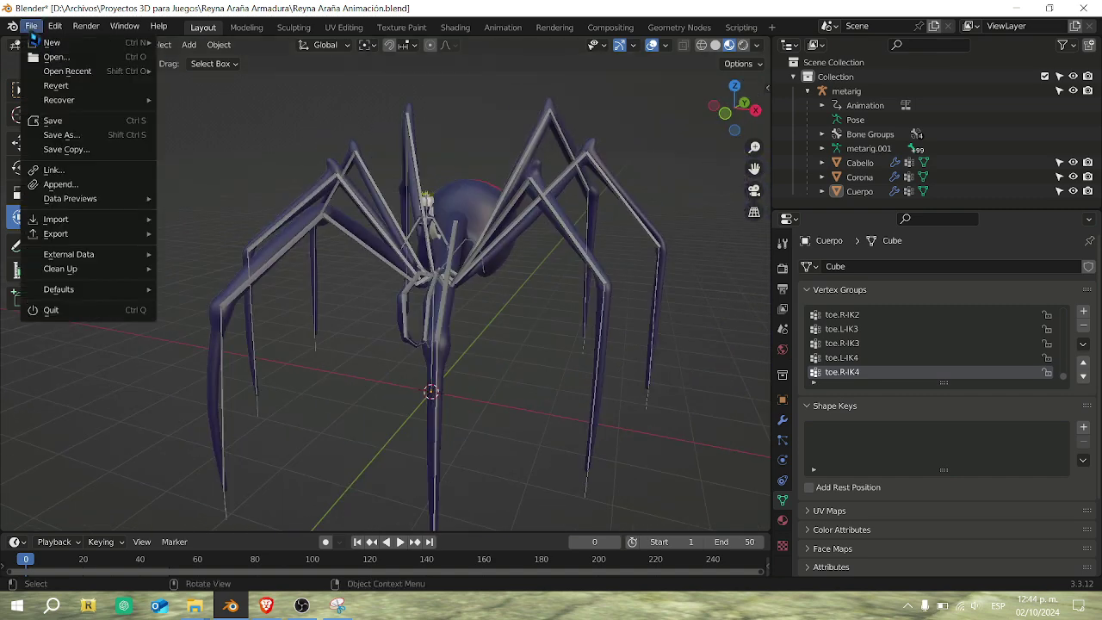
pyautogui.click(31, 26)
pyautogui.click(31, 26)
pyautogui.moveTo(58, 52)
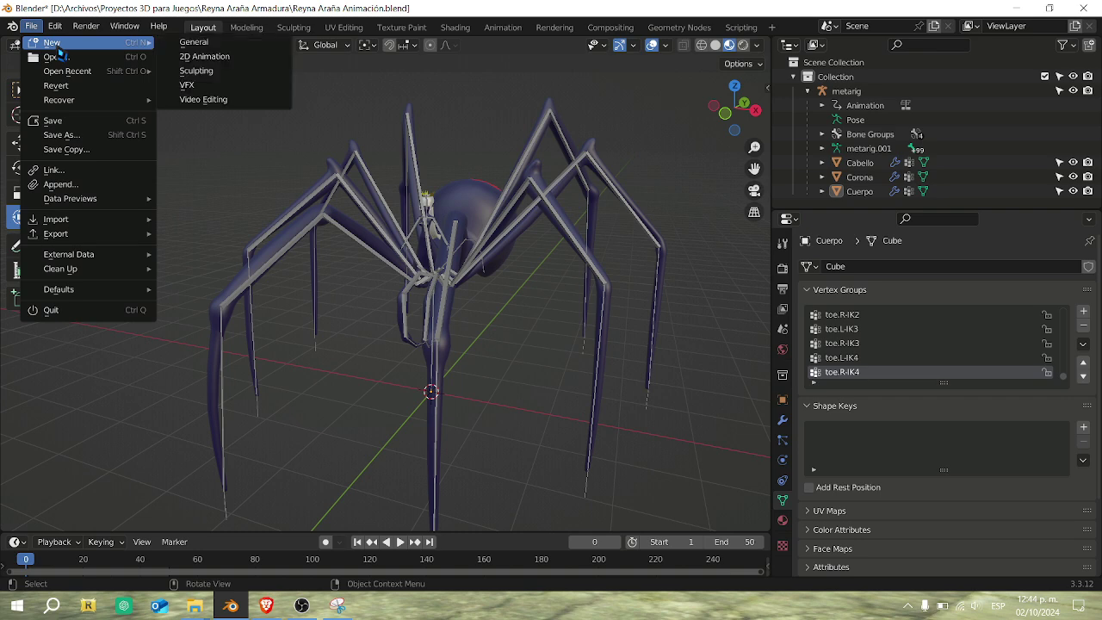
pyautogui.click(190, 47)
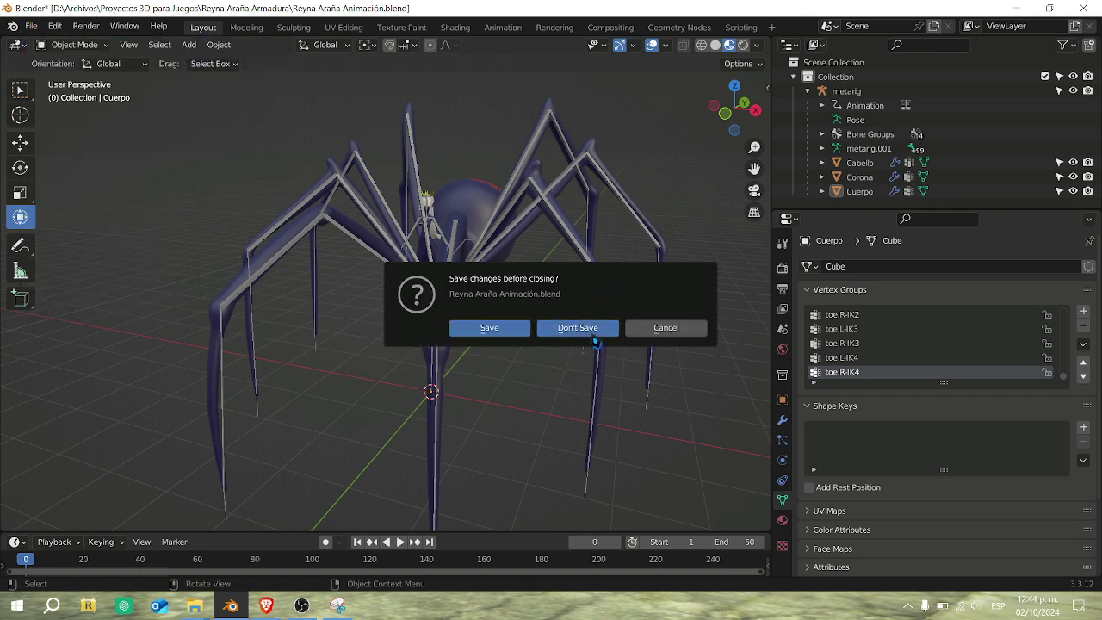
pyautogui.click(577, 328)
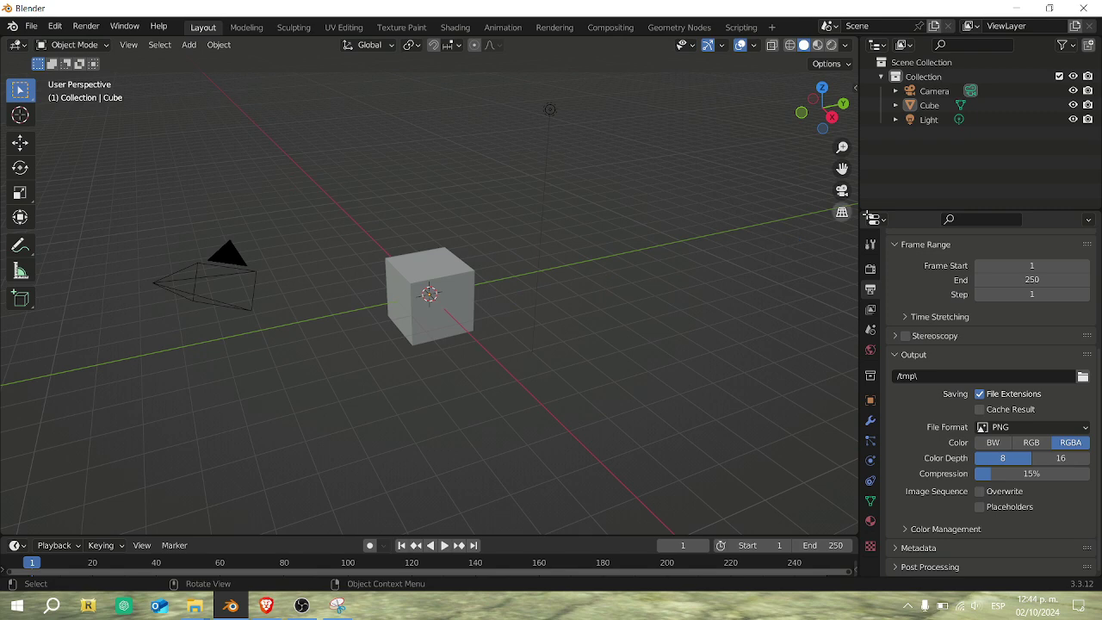
# Delete the default camera, cube and light from the scene.
pyautogui.moveTo(938, 98); pyautogui.dragTo(937, 92)
pyautogui.rightClick(936, 92)
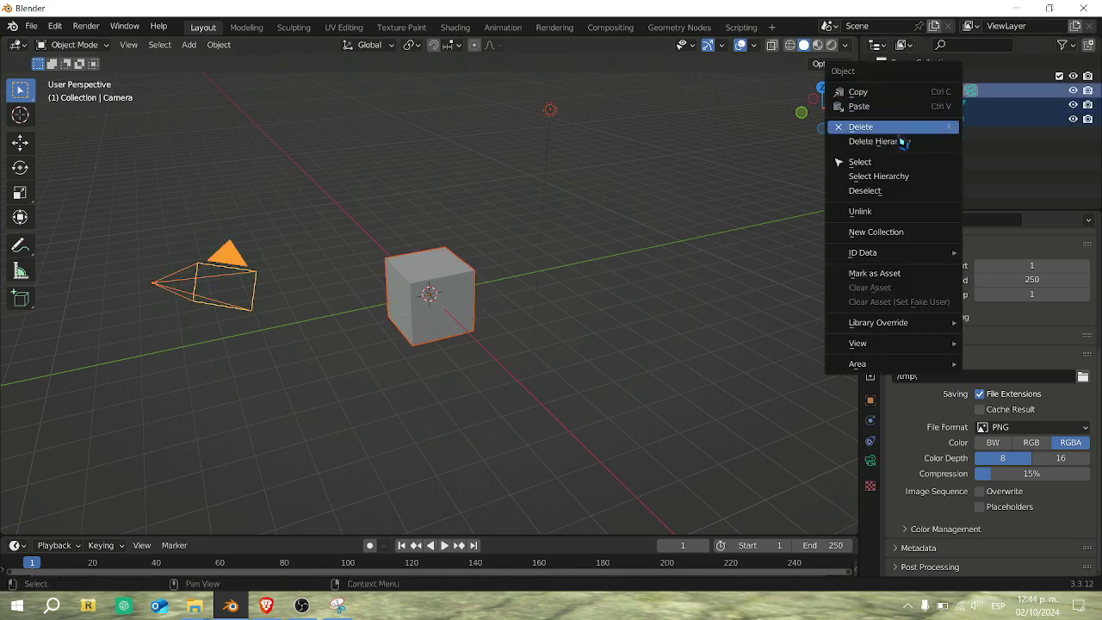
pyautogui.click(891, 128)
pyautogui.click(29, 27)
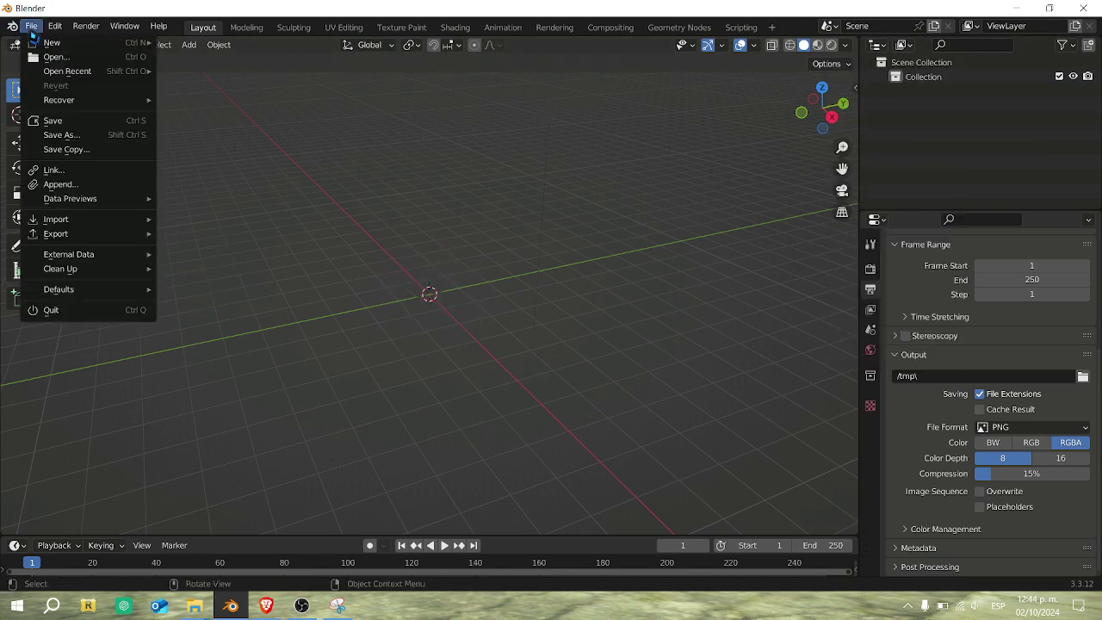
pyautogui.moveTo(36, 225)
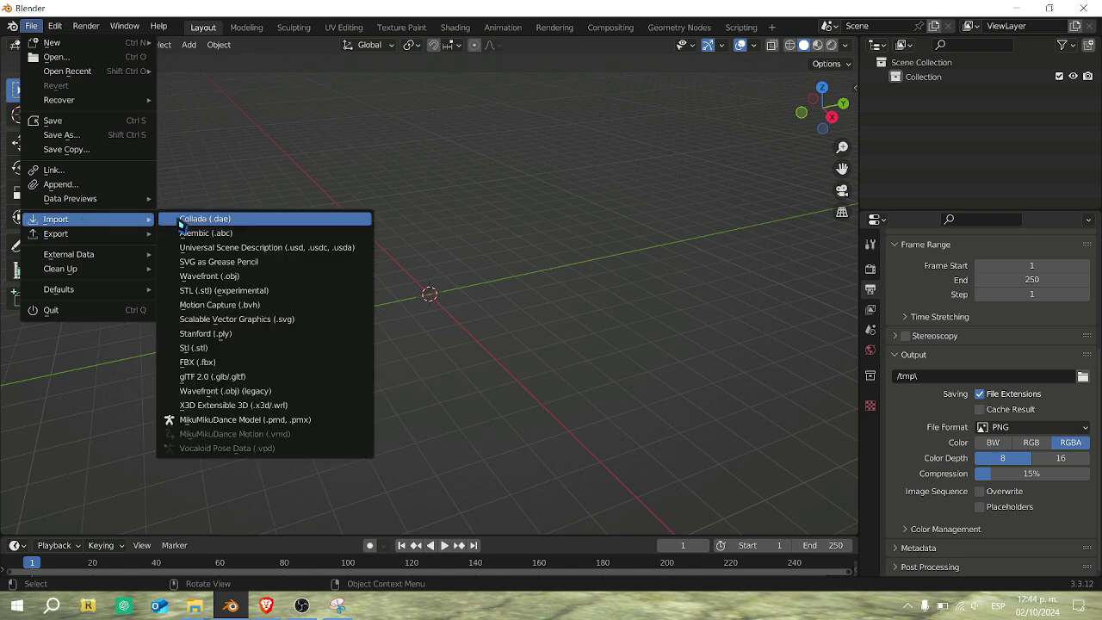
pyautogui.click(222, 277)
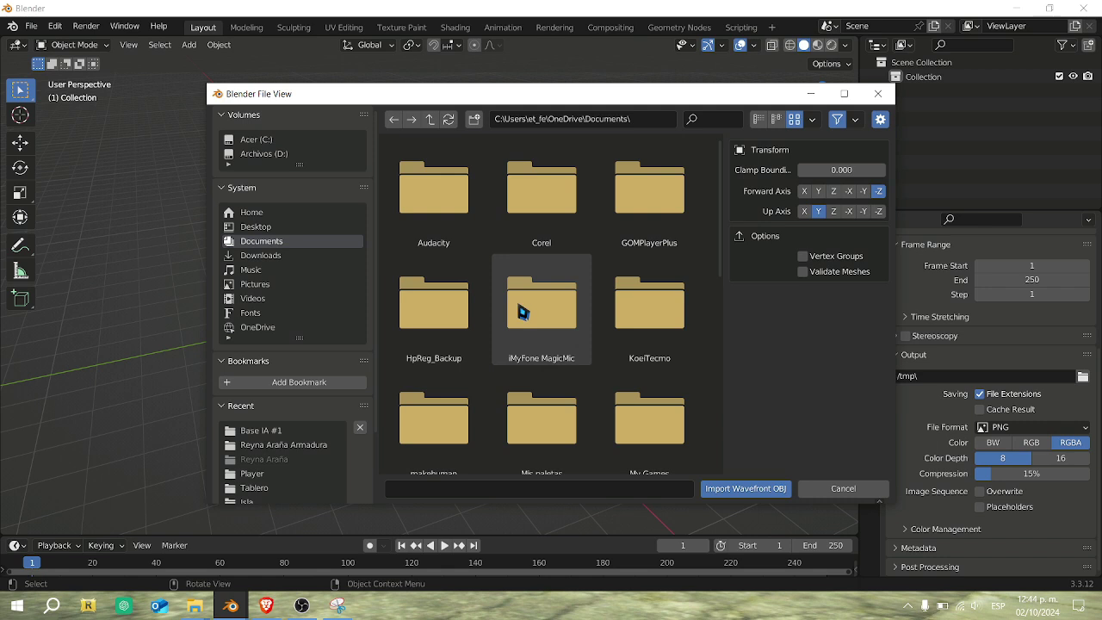
pyautogui.click(277, 257)
pyautogui.doubleClick(439, 201)
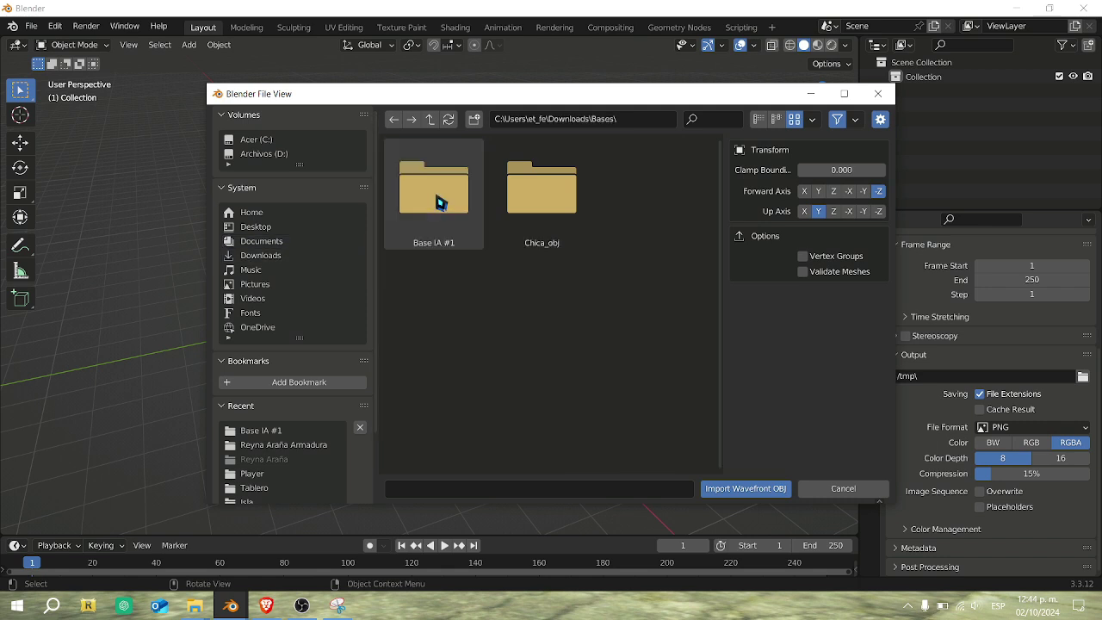
pyautogui.doubleClick(531, 205)
pyautogui.doubleClick(437, 217)
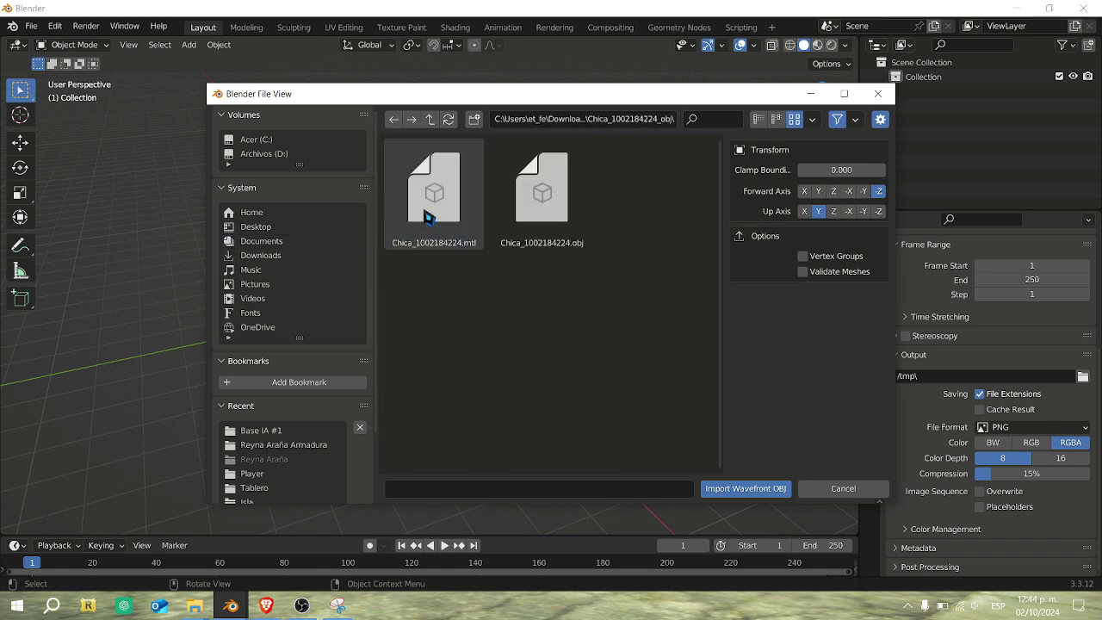
pyautogui.click(551, 225)
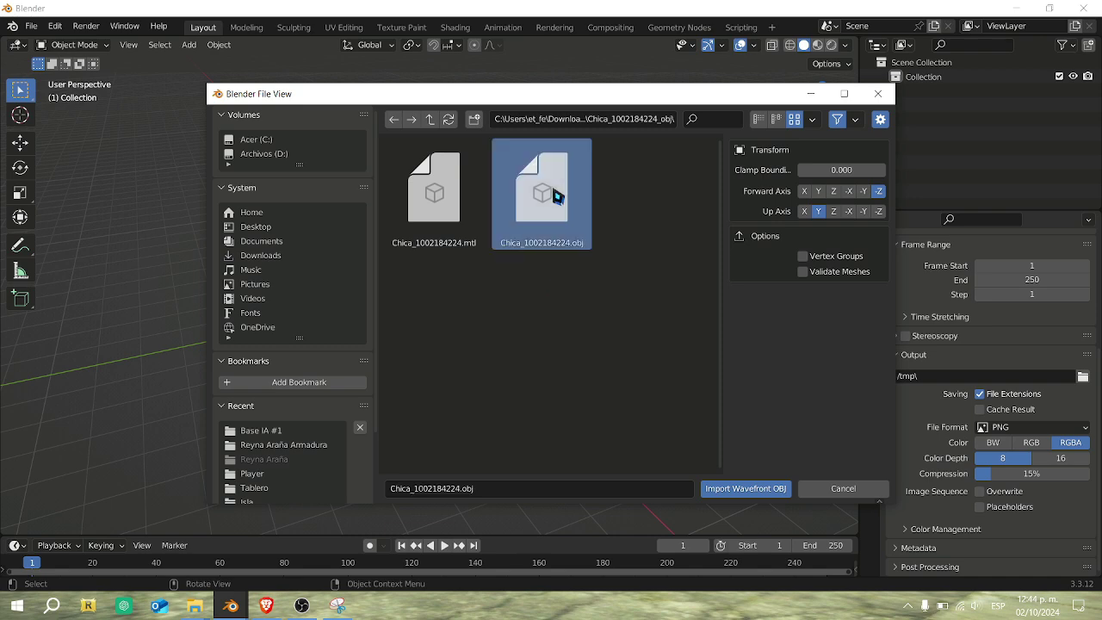
pyautogui.click(729, 490)
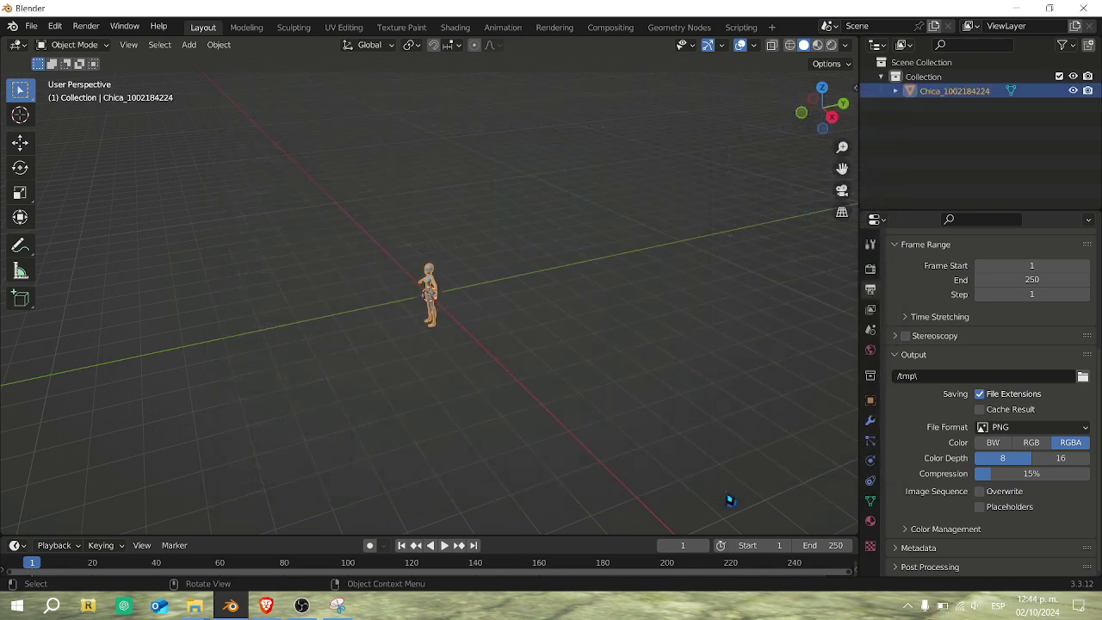
# Show the imported figure in the front orthographic view and enter Edit Mode on its mesh.
pyautogui.scroll(6, 462, 320)
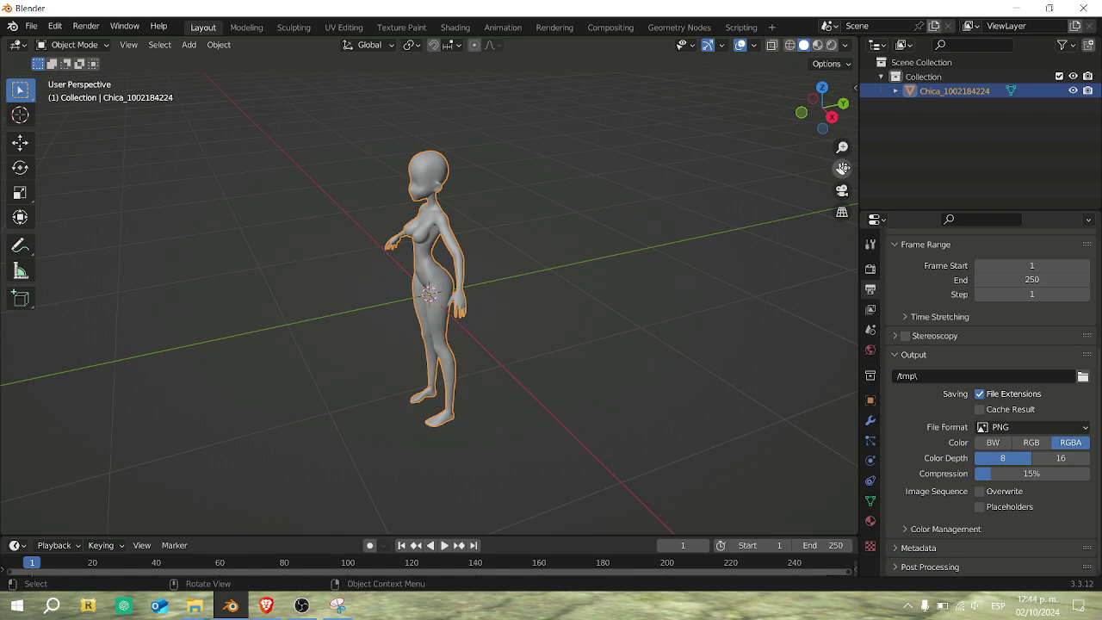
pyautogui.moveTo(842, 168); pyautogui.dragTo(803, 236)
pyautogui.press('KP_1')
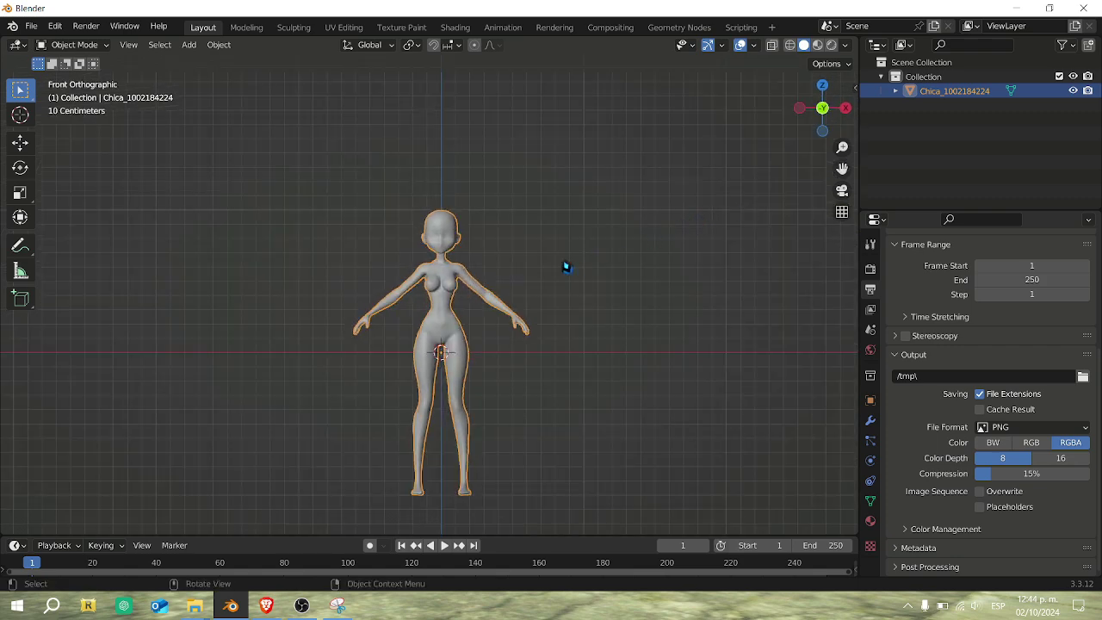
pyautogui.scroll(2, 564, 266)
pyautogui.press('Tab')
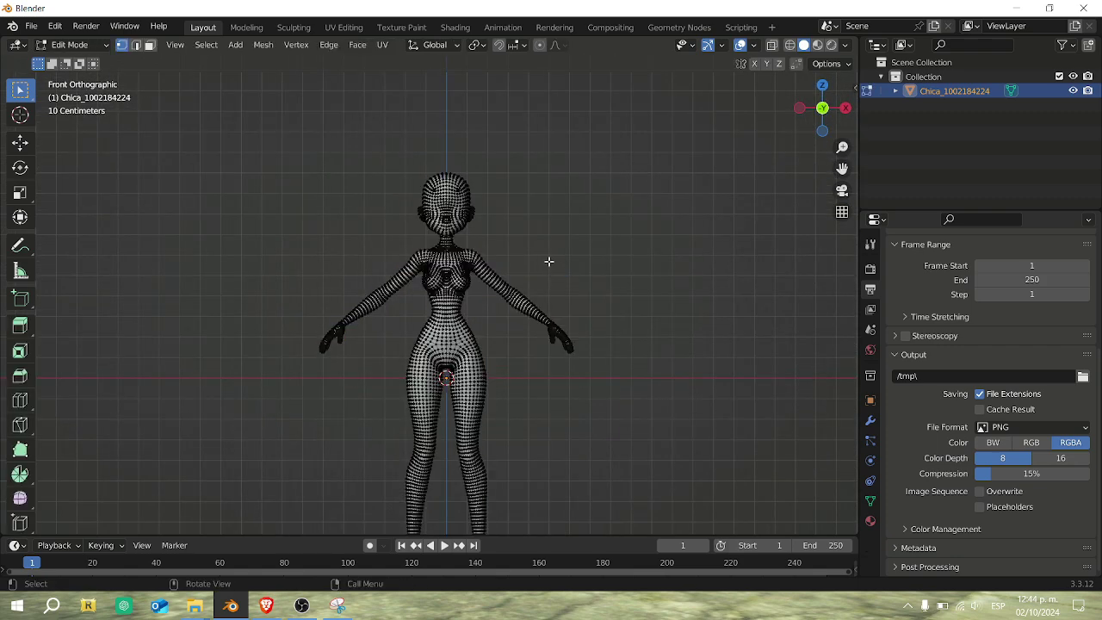
# Examine the mesh topology of the figure's head, torso, arms and hips from the front.
pyautogui.scroll(6, 561, 266)
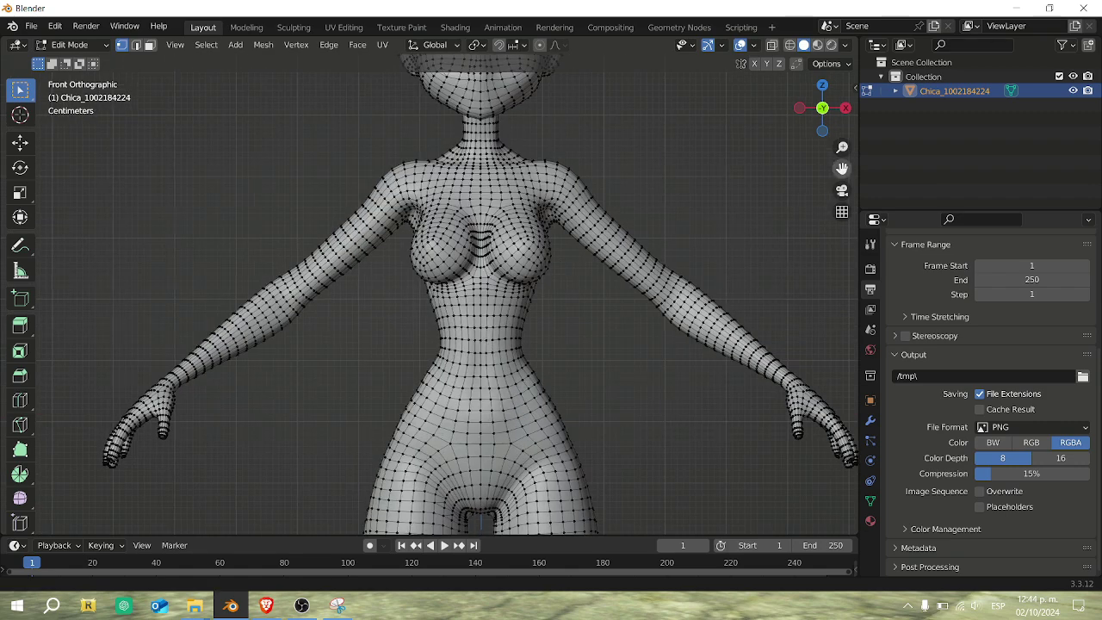
pyautogui.moveTo(842, 169); pyautogui.dragTo(808, 305)
pyautogui.scroll(1, 632, 215)
pyautogui.scroll(-2, 674, 201)
pyautogui.moveTo(822, 127); pyautogui.dragTo(674, 221)
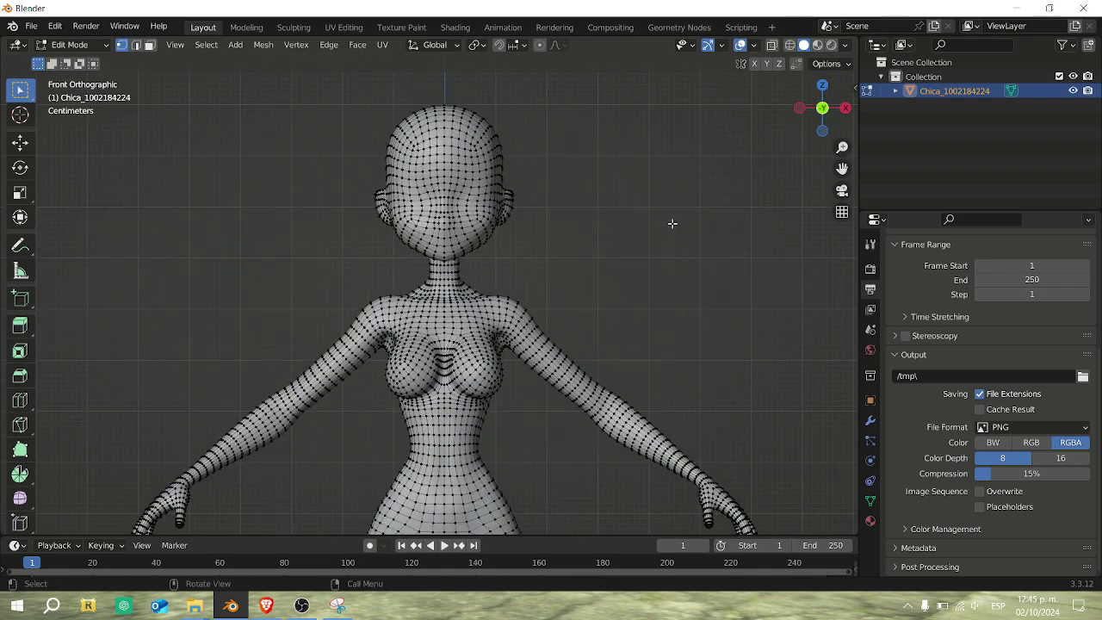
pyautogui.scroll(2, 675, 222)
pyautogui.moveTo(843, 172); pyautogui.dragTo(837, 0)
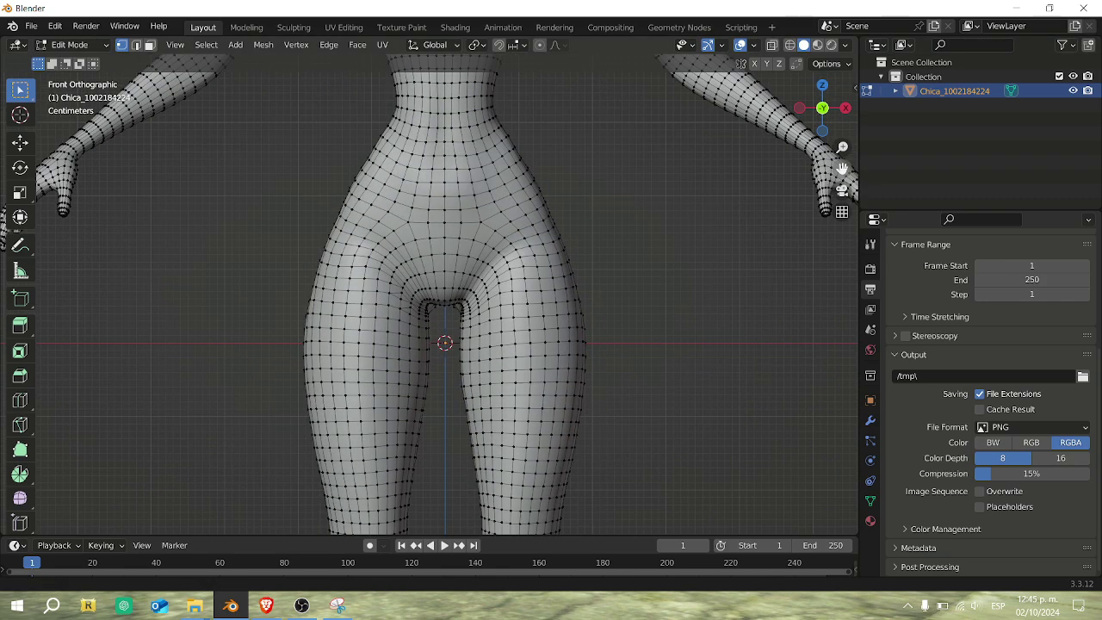
# Examine the mesh topology of the figure's legs and feet, then the whole body from the front.
pyautogui.scroll(-5, 566, 251)
pyautogui.scroll(-1, 607, 239)
pyautogui.moveTo(849, 162); pyautogui.dragTo(867, 71)
pyautogui.scroll(2, 616, 323)
pyautogui.scroll(-1, 710, 261)
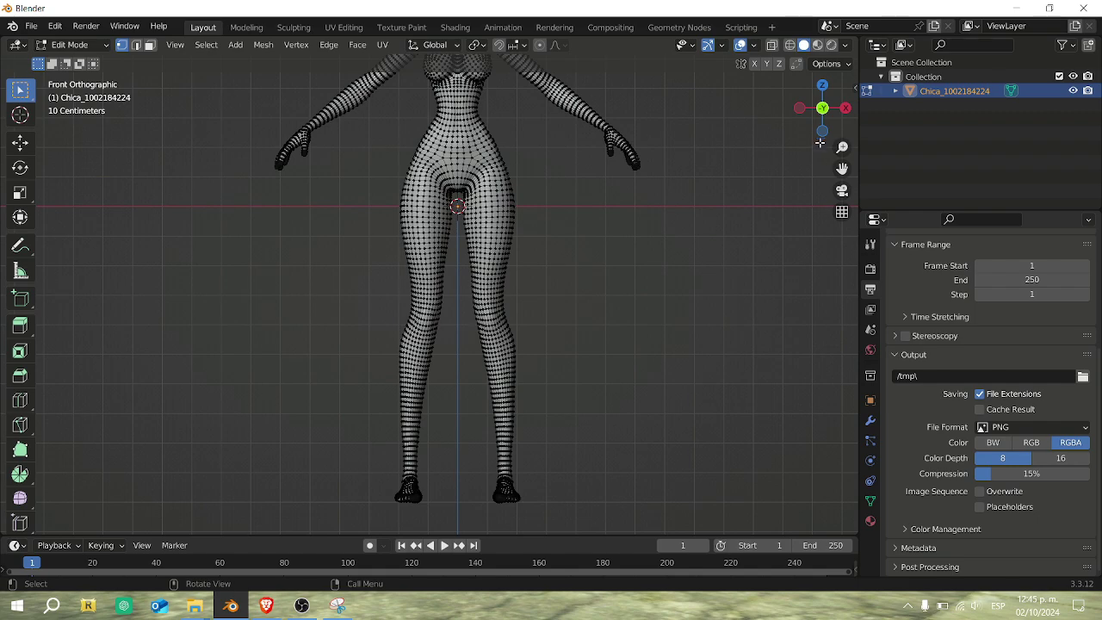
pyautogui.moveTo(822, 110)
pyautogui.mouseDown()
pyautogui.moveTo(749, 115)
pyautogui.moveTo(814, 111)
pyautogui.mouseUp()
pyautogui.click(813, 111)
pyautogui.scroll(-3, 818, 219)
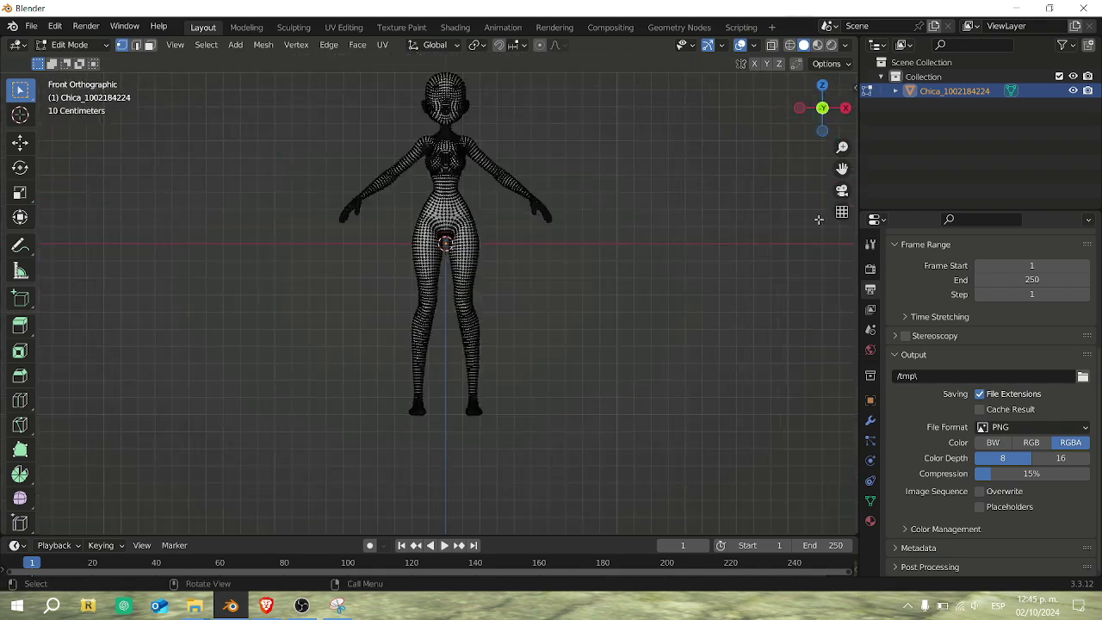
# Select the entire mesh, move it up along Z so the feet rest on the ground line, and deselect it.
pyautogui.moveTo(843, 170); pyautogui.dragTo(586, 283)
pyautogui.press('a')
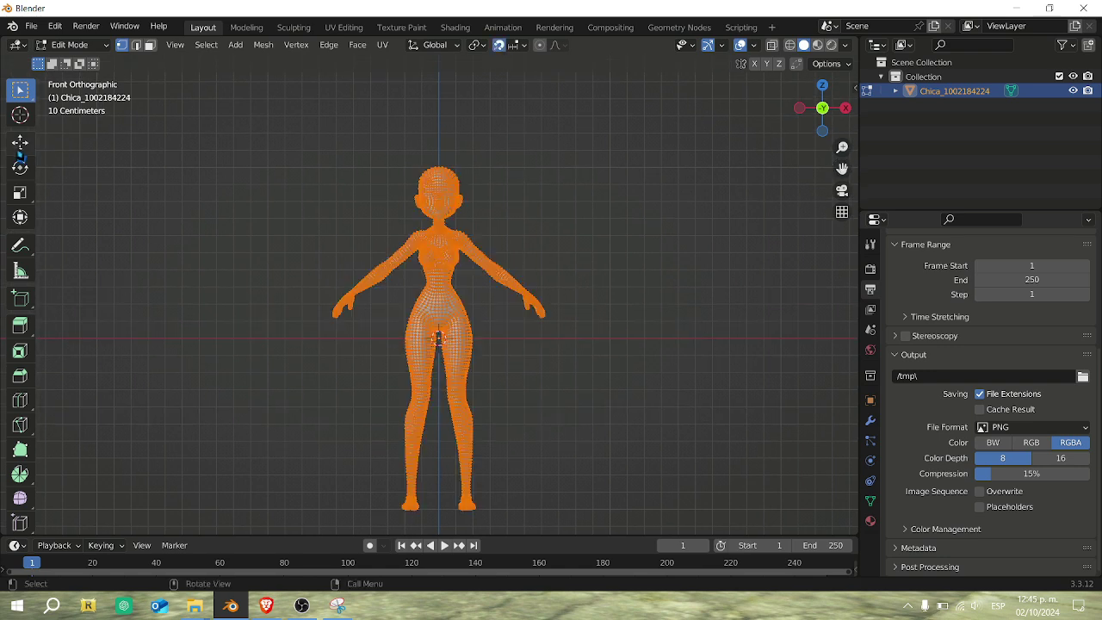
pyautogui.click(20, 147)
pyautogui.moveTo(433, 285); pyautogui.dragTo(467, 114)
pyautogui.moveTo(842, 168); pyautogui.dragTo(847, 259)
pyautogui.scroll(1, 535, 374)
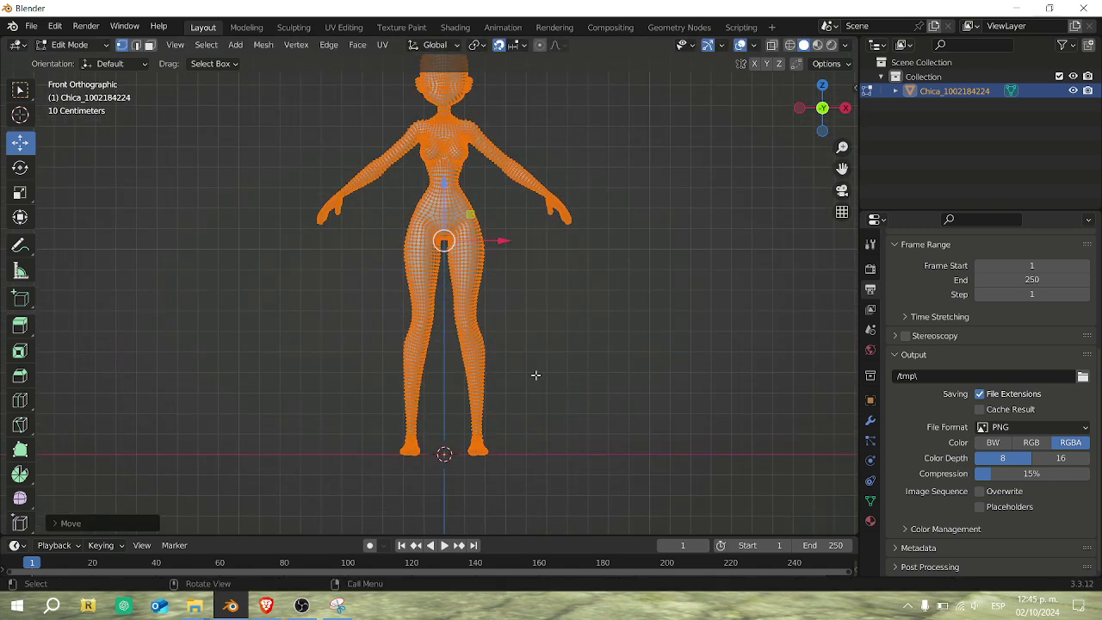
pyautogui.moveTo(836, 121); pyautogui.dragTo(783, 157)
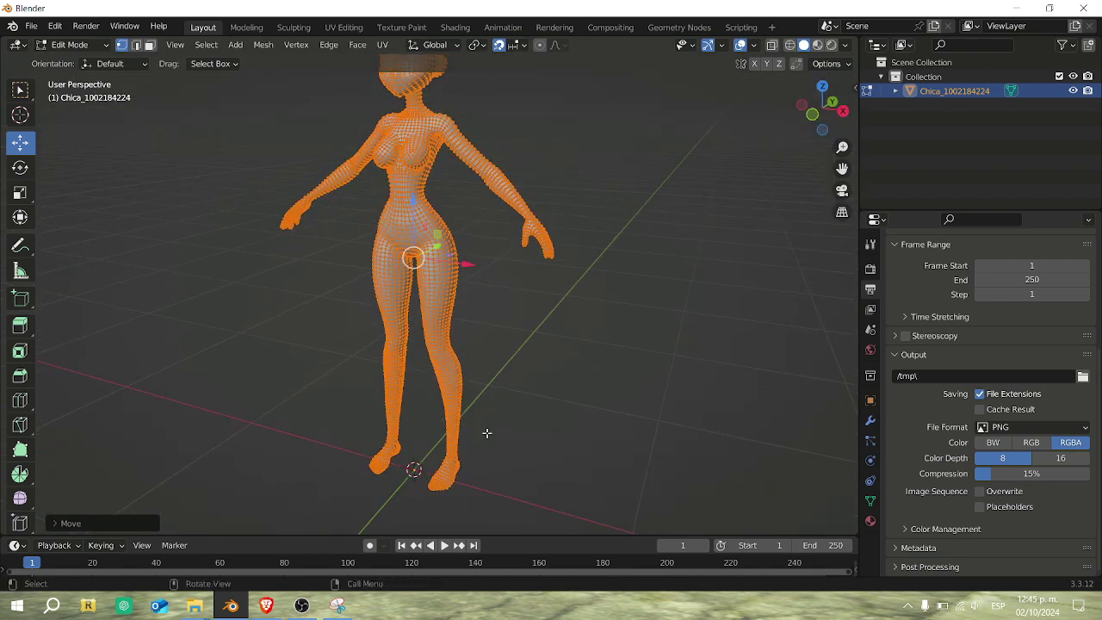
pyautogui.press('KP_1')
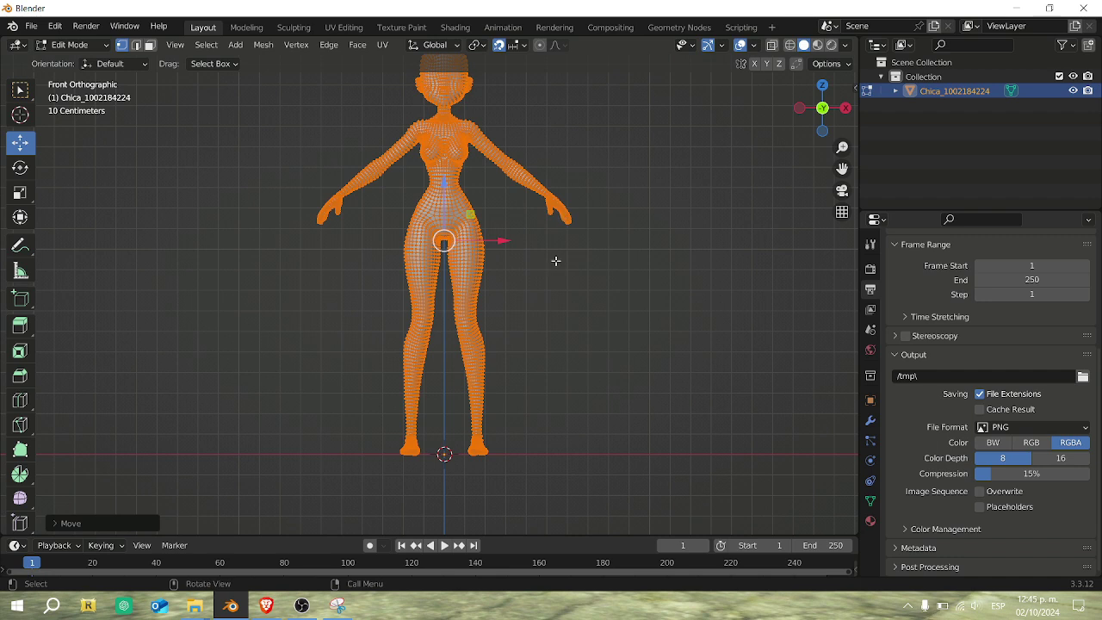
pyautogui.scroll(-1, 555, 260)
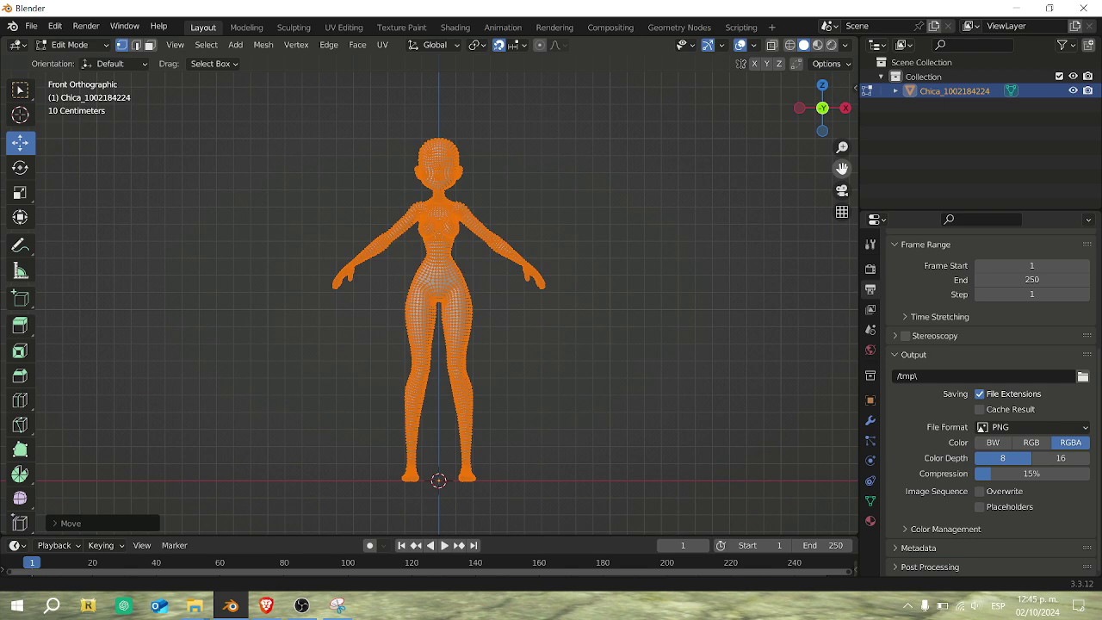
pyautogui.click(619, 263)
# Switch to Object Mode and examine the figure's smooth surface from the front, side and back, including the rear of the hips.
pyautogui.scroll(2, 620, 263)
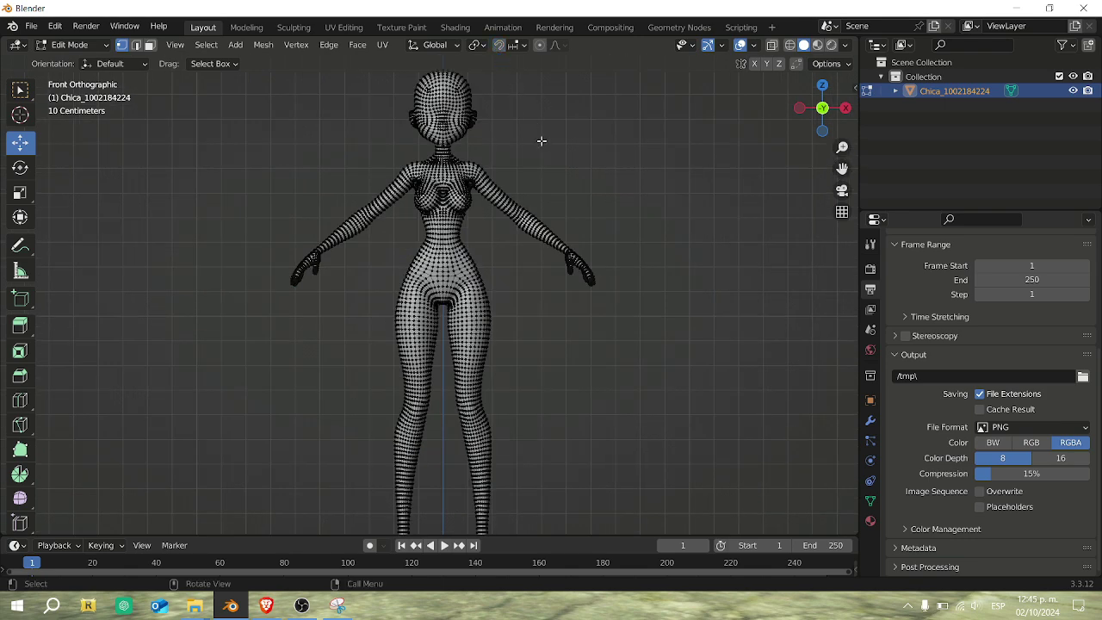
pyautogui.press('Tab')
pyautogui.scroll(2, 585, 192)
pyautogui.moveTo(842, 165); pyautogui.dragTo(845, 331)
pyautogui.scroll(4, 694, 244)
pyautogui.moveTo(828, 117); pyautogui.dragTo(744, 115)
pyautogui.scroll(-3, 812, 167)
pyautogui.moveTo(842, 169); pyautogui.dragTo(949, 188)
pyautogui.scroll(3, 842, 162)
pyautogui.moveTo(822, 112); pyautogui.dragTo(543, 112)
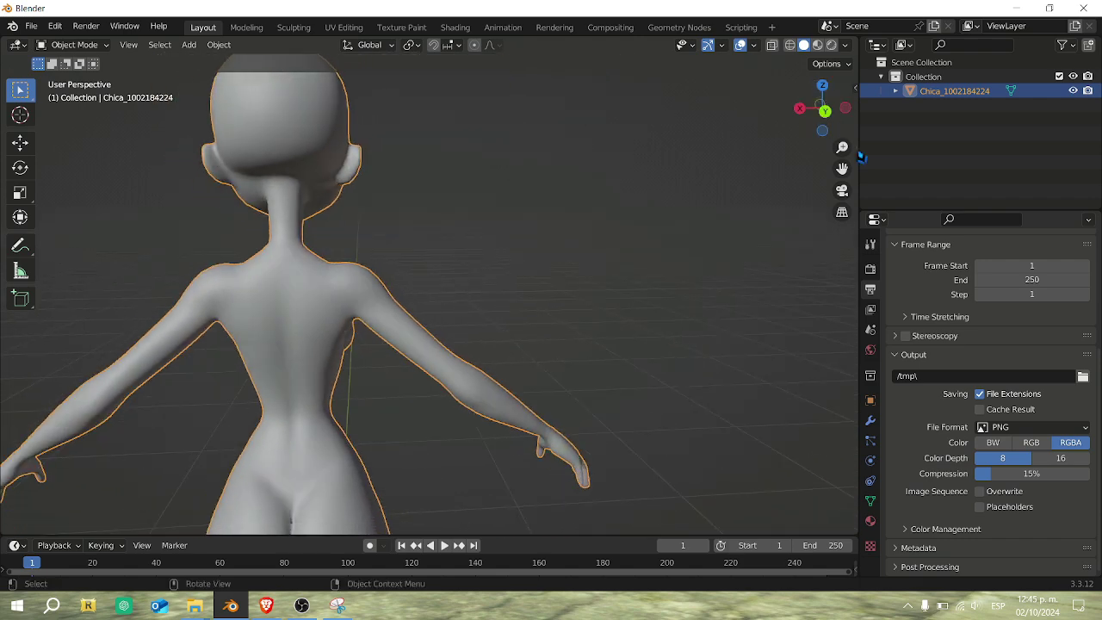
pyautogui.moveTo(842, 167); pyautogui.dragTo(999, 1)
pyautogui.scroll(8, 534, 310)
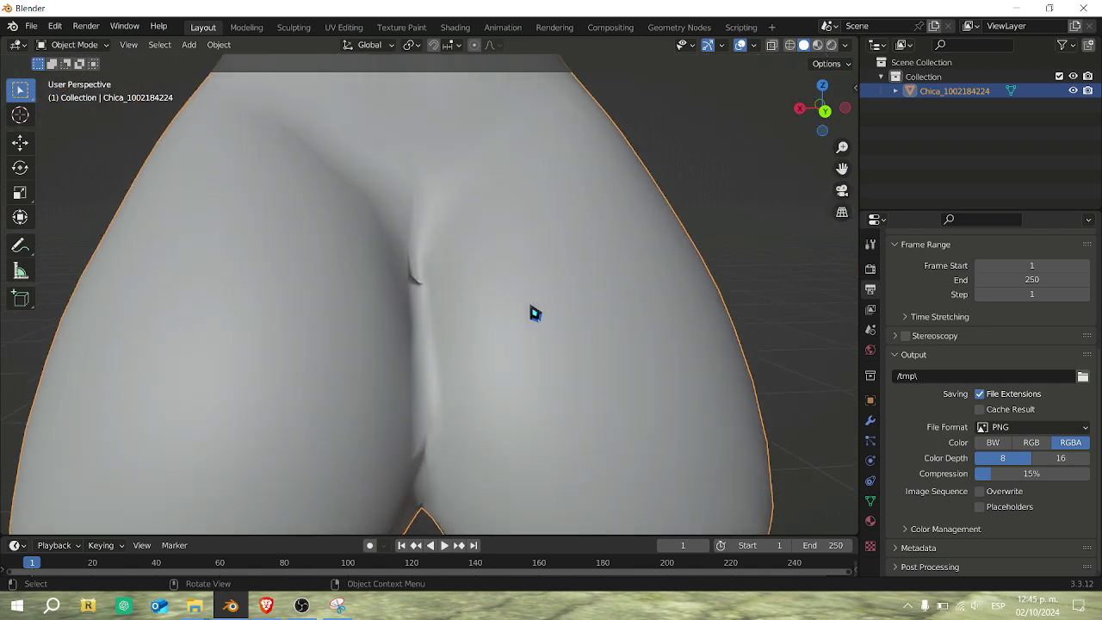
# In Edit Mode, use the Knife tool to cut an edge between two vertices beside the upper rear crease of the hips.
pyautogui.scroll(-1, 535, 313)
pyautogui.moveTo(817, 116); pyautogui.dragTo(806, 142)
pyautogui.press('Tab')
pyautogui.scroll(2, 439, 223)
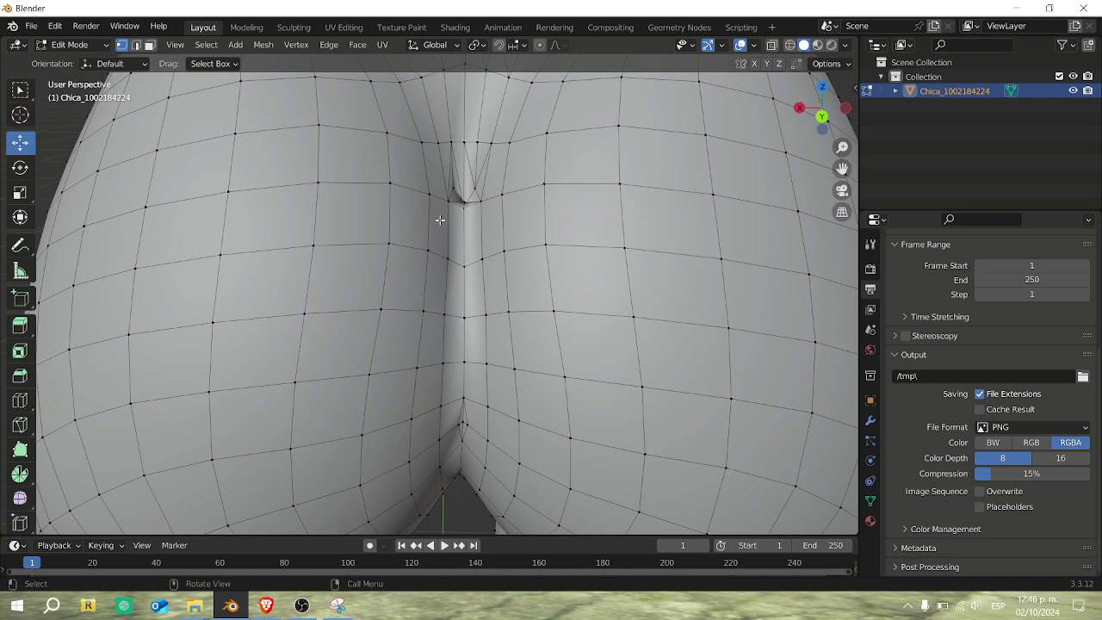
pyautogui.moveTo(841, 169); pyautogui.dragTo(810, 307)
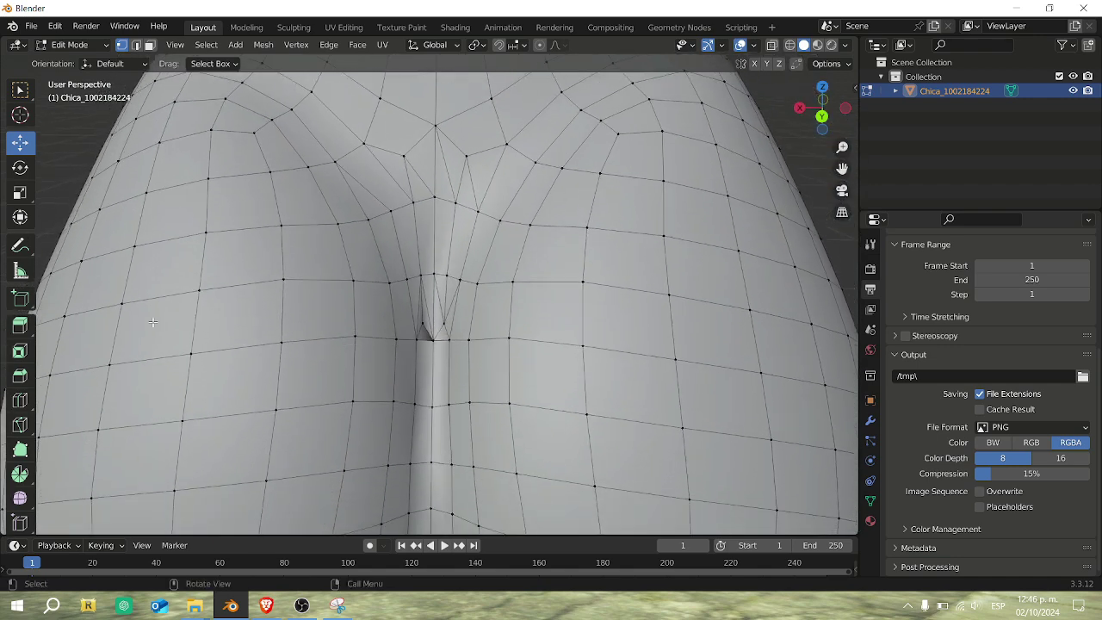
pyautogui.click(22, 428)
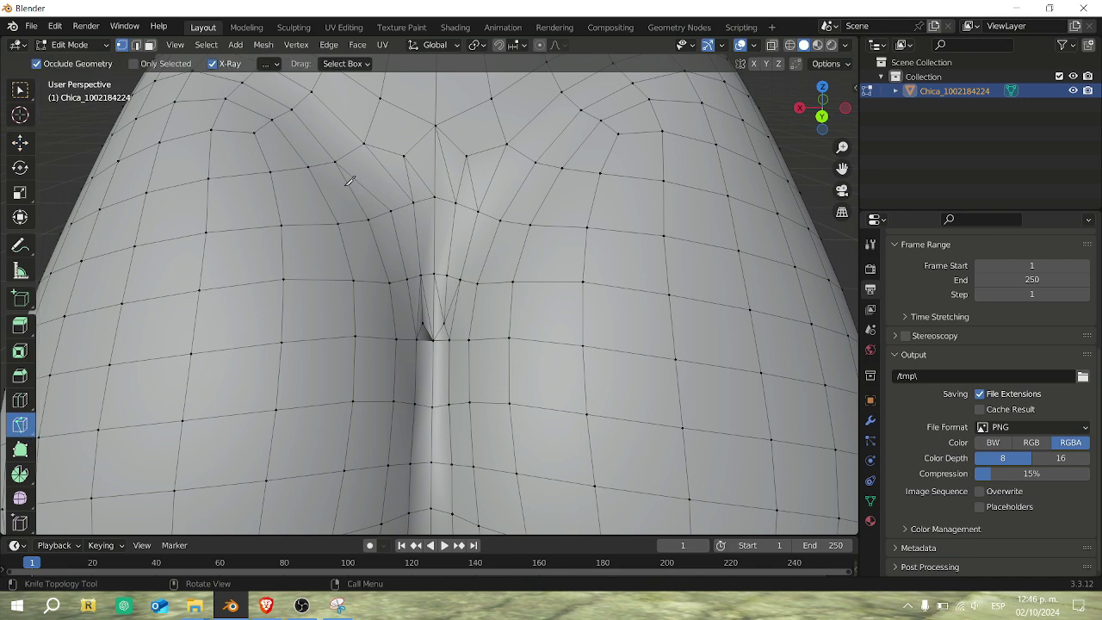
pyautogui.click(364, 142)
pyautogui.click(392, 207)
pyautogui.press('Return')
# Reposition a vertex at the small fold in the rear central crease with the Move tool.
pyautogui.scroll(2, 413, 338)
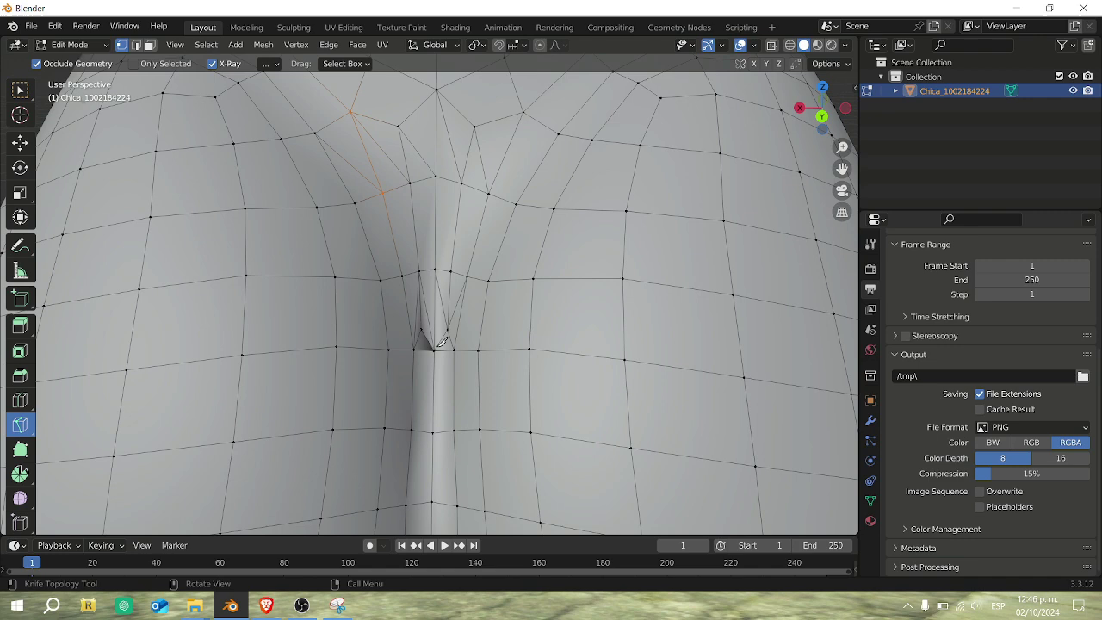
pyautogui.click(21, 146)
pyautogui.scroll(1, 450, 327)
pyautogui.click(451, 338)
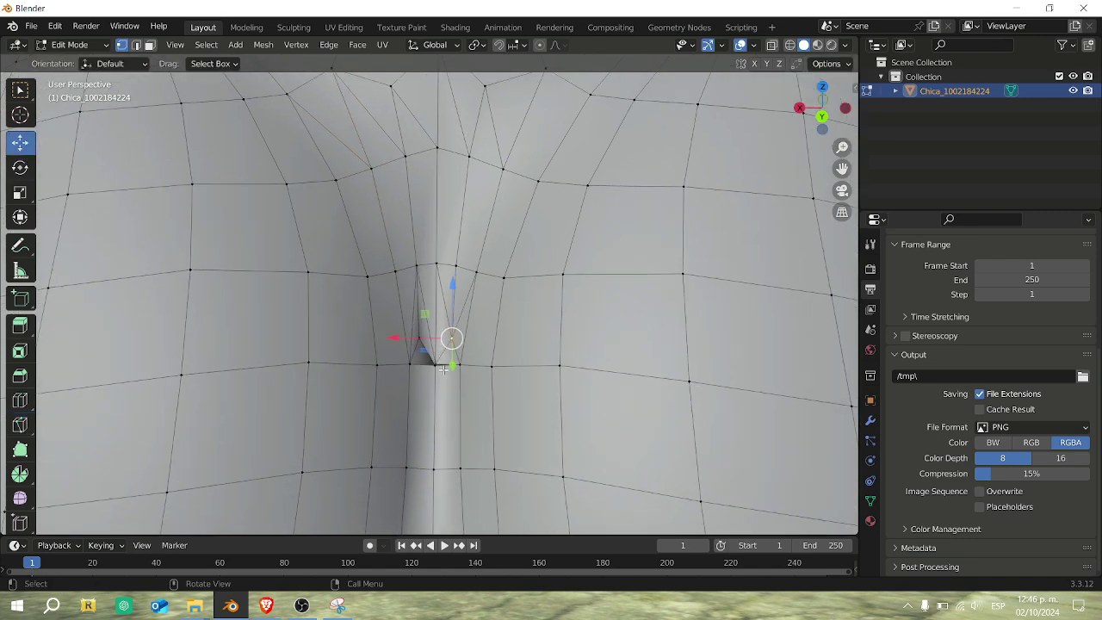
pyautogui.moveTo(440, 321); pyautogui.dragTo(448, 296)
pyautogui.scroll(-5, 546, 272)
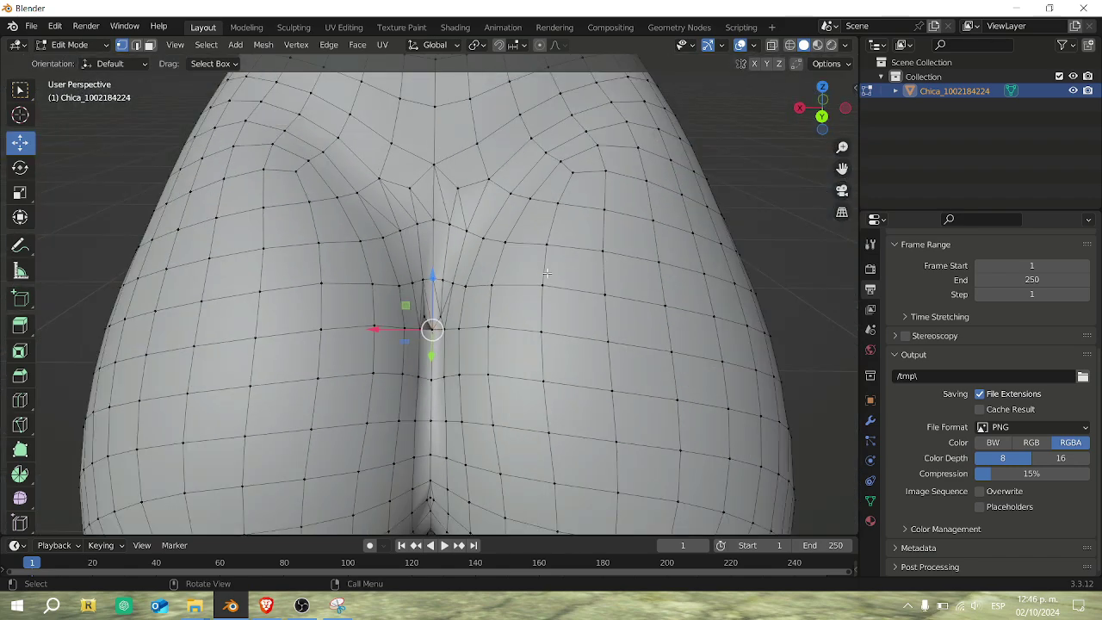
# Show the whole figure in the front view, return to Object Mode and deselect it.
pyautogui.press('KP_1')
pyautogui.scroll(-5, 560, 271)
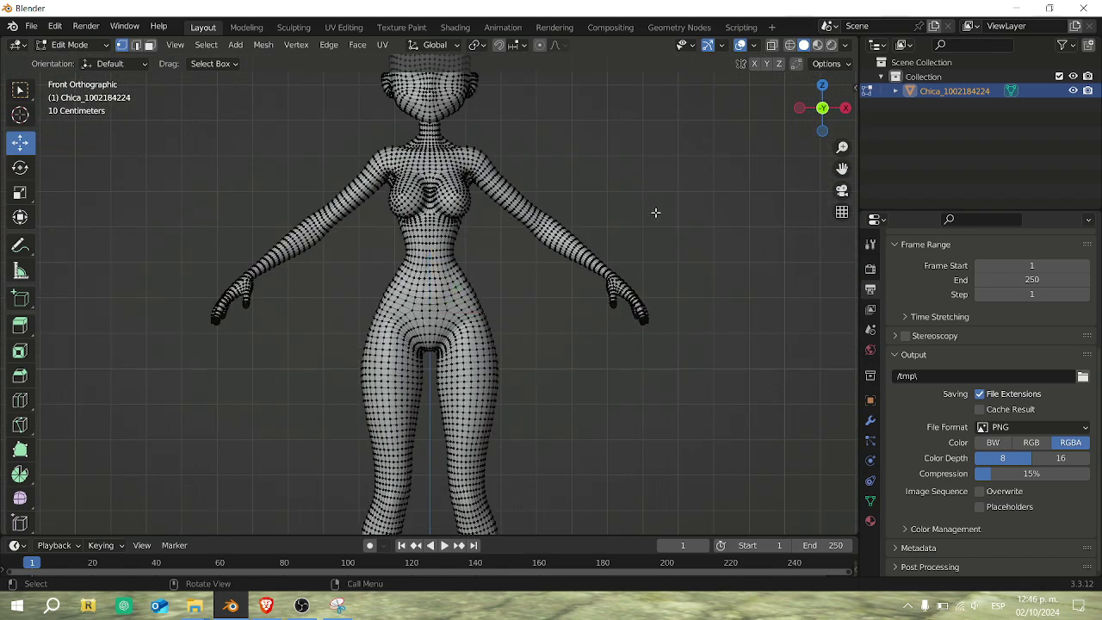
pyautogui.scroll(-2, 655, 212)
pyautogui.scroll(-2, 695, 239)
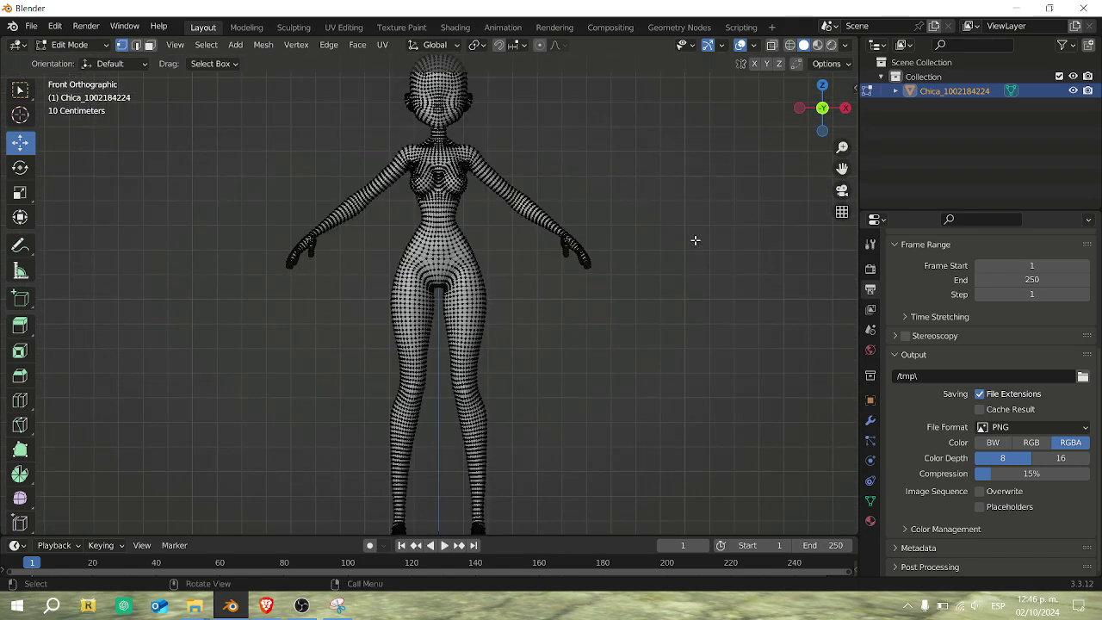
pyautogui.press('Tab')
pyautogui.click(648, 259)
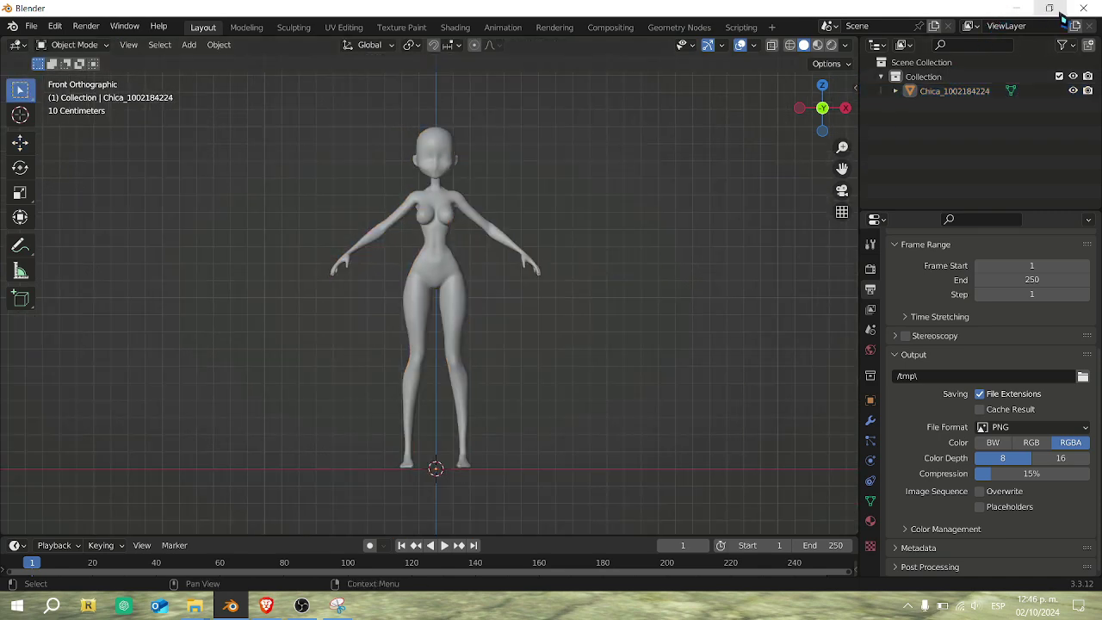
# Examine the figure's hand from the side in Edit Mode and Object Mode, ending in the front view.
pyautogui.scroll(3, 625, 201)
pyautogui.moveTo(832, 114); pyautogui.dragTo(779, 112)
pyautogui.scroll(3, 604, 247)
pyautogui.scroll(2, 465, 230)
pyautogui.click(446, 223)
pyautogui.press('Tab')
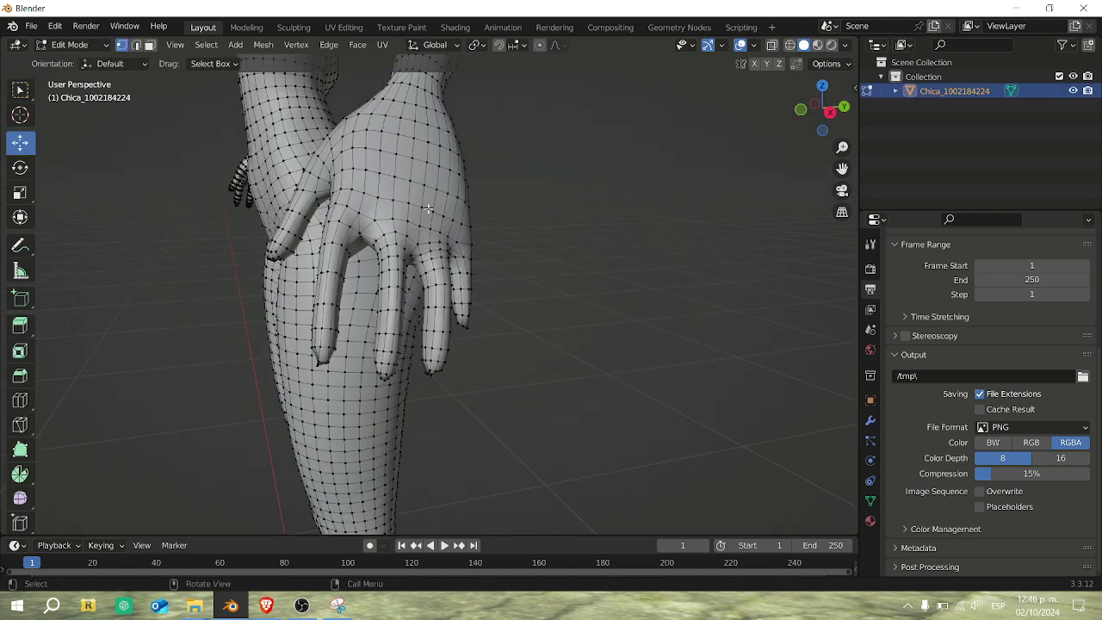
pyautogui.scroll(-5, 430, 211)
pyautogui.press('Tab')
pyautogui.scroll(4, 482, 238)
pyautogui.scroll(-4, 543, 253)
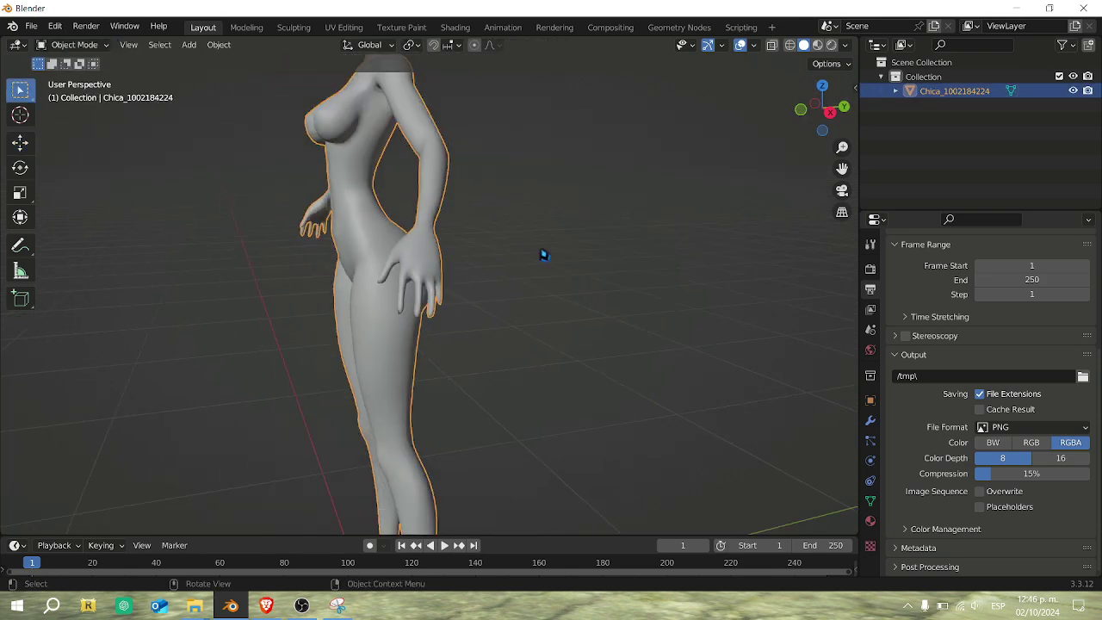
pyautogui.press('KP_1')
pyautogui.scroll(-4, 543, 254)
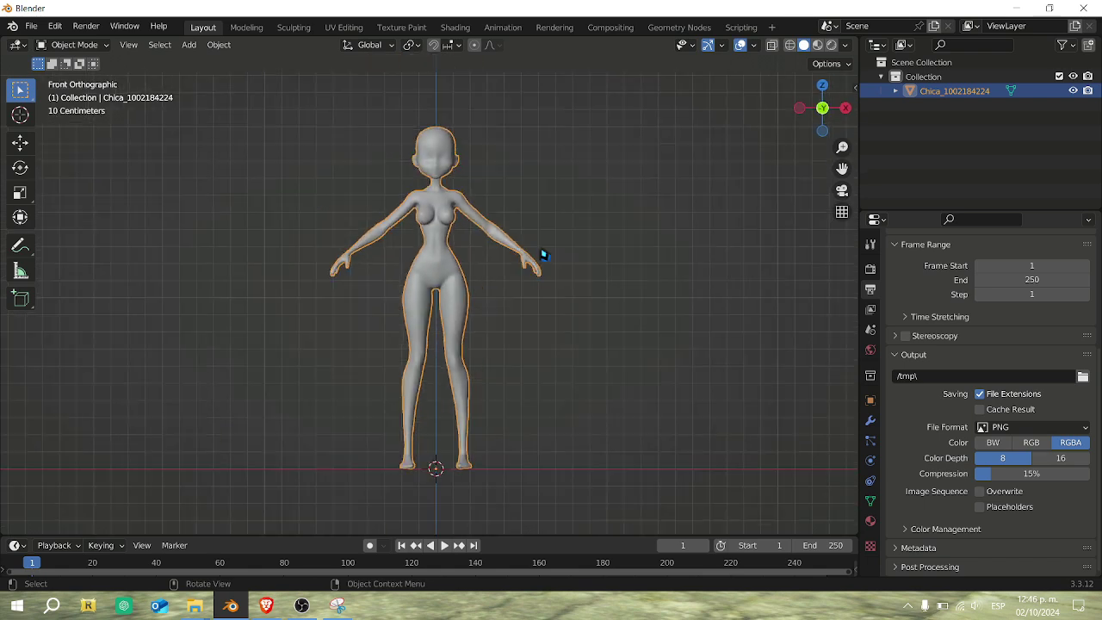
# Close the Chica scene and open the Base IA #1 Blender file from the Bases\Base IA #1 folder in Descargas.
pyautogui.click(1084, 9)
pyautogui.click(570, 328)
pyautogui.doubleClick(684, 185)
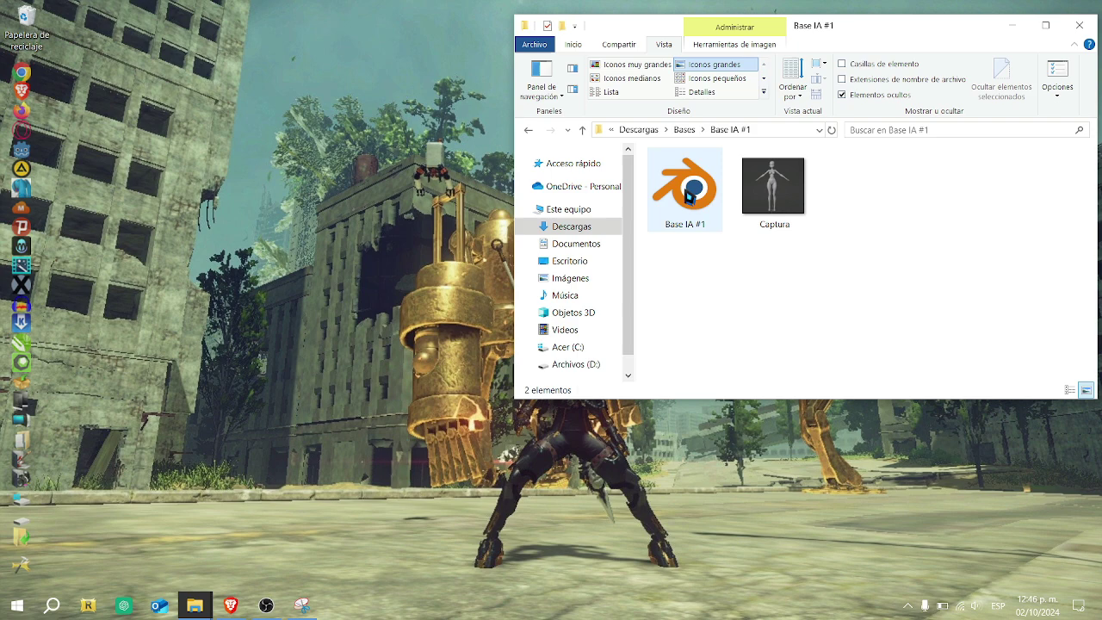
pyautogui.click(688, 196)
pyautogui.doubleClick(689, 197)
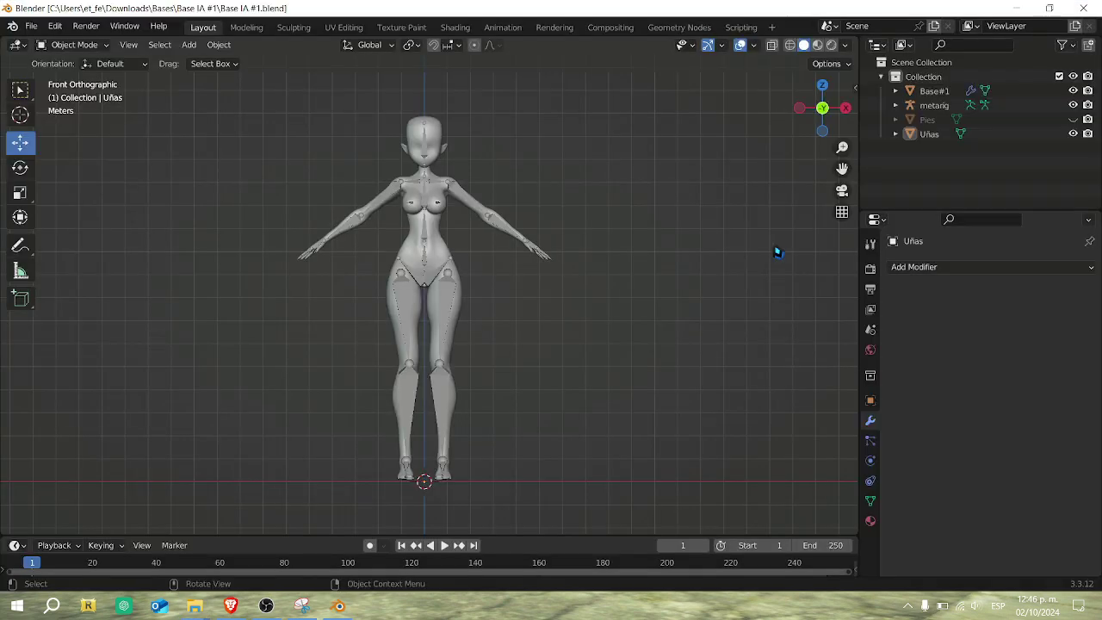
# Select the metarig armature and examine its bones along the base figure's head, torso, arms and hips.
pyautogui.scroll(3, 473, 212)
pyautogui.scroll(-2, 471, 213)
pyautogui.scroll(-1, 470, 213)
pyautogui.click(404, 115)
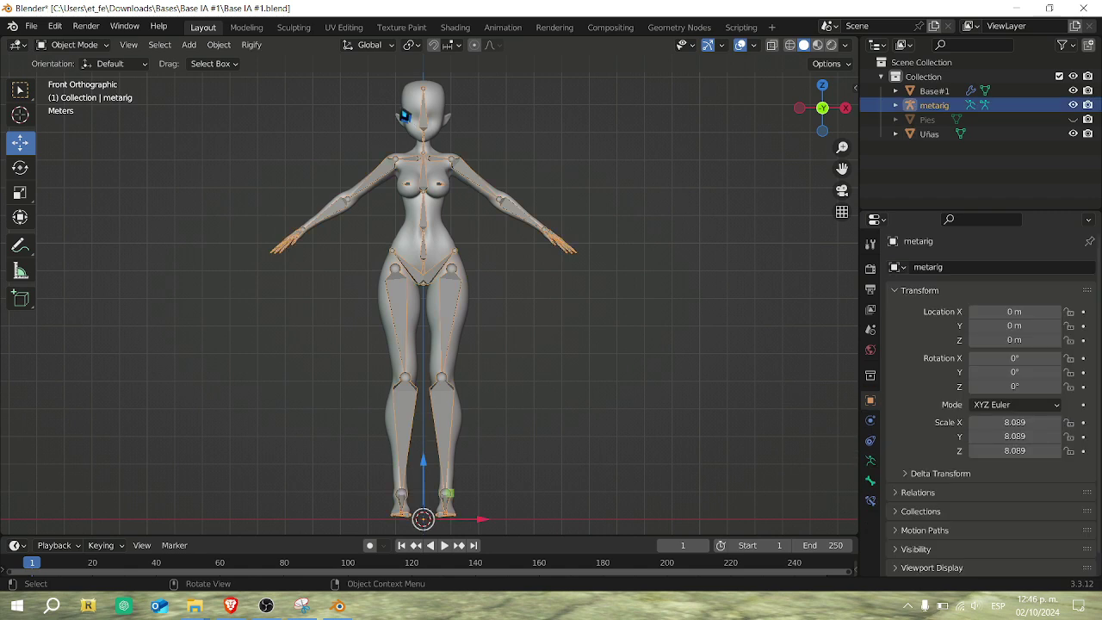
pyautogui.moveTo(839, 170); pyautogui.dragTo(840, 238)
pyautogui.scroll(3, 501, 259)
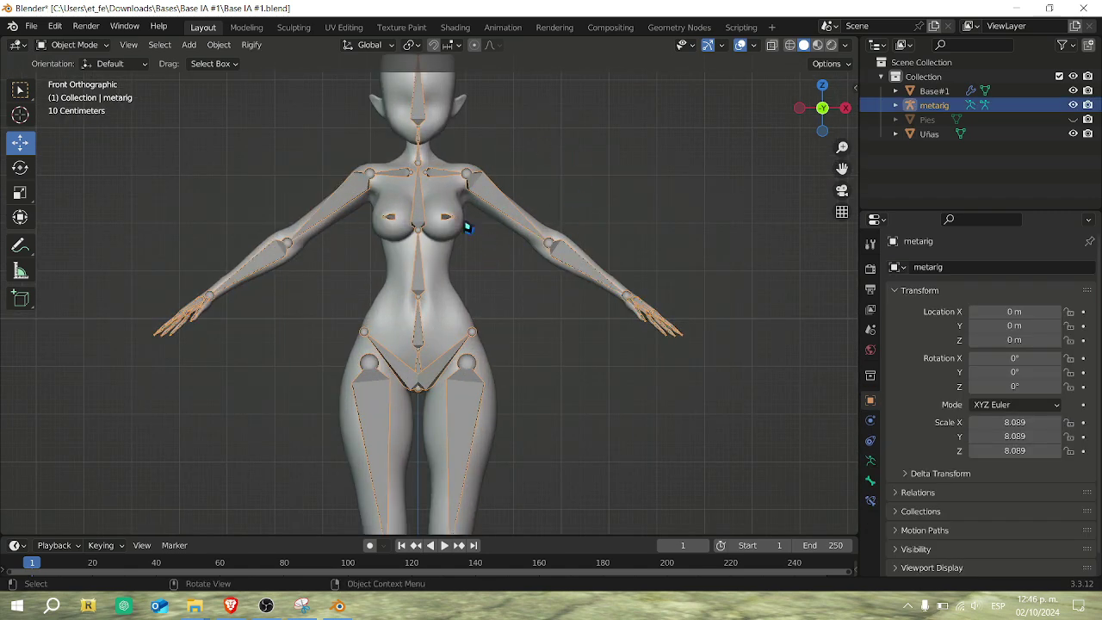
pyautogui.scroll(4, 534, 255)
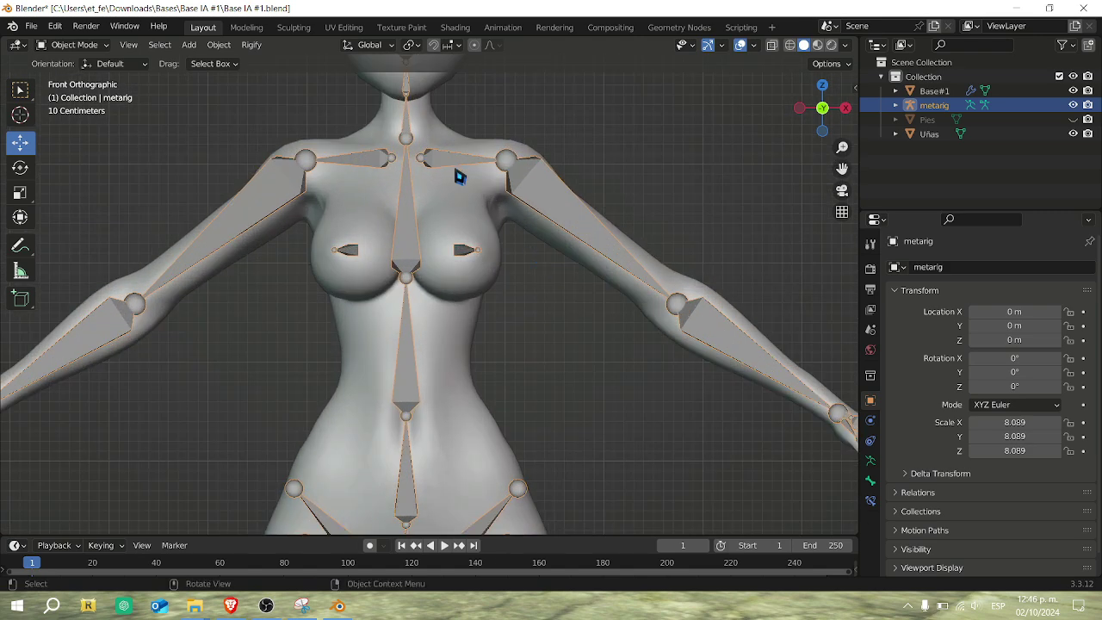
pyautogui.scroll(-3, 477, 151)
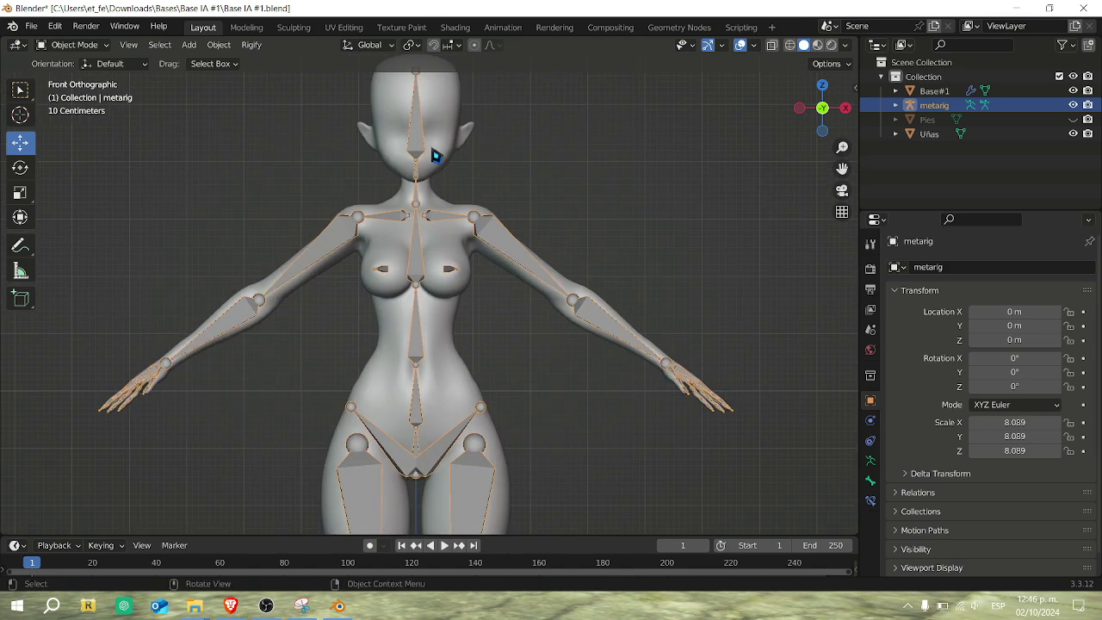
# Hide the metarig armature so only the base figure's surface is displayed.
pyautogui.click(435, 155)
pyautogui.scroll(-2, 606, 291)
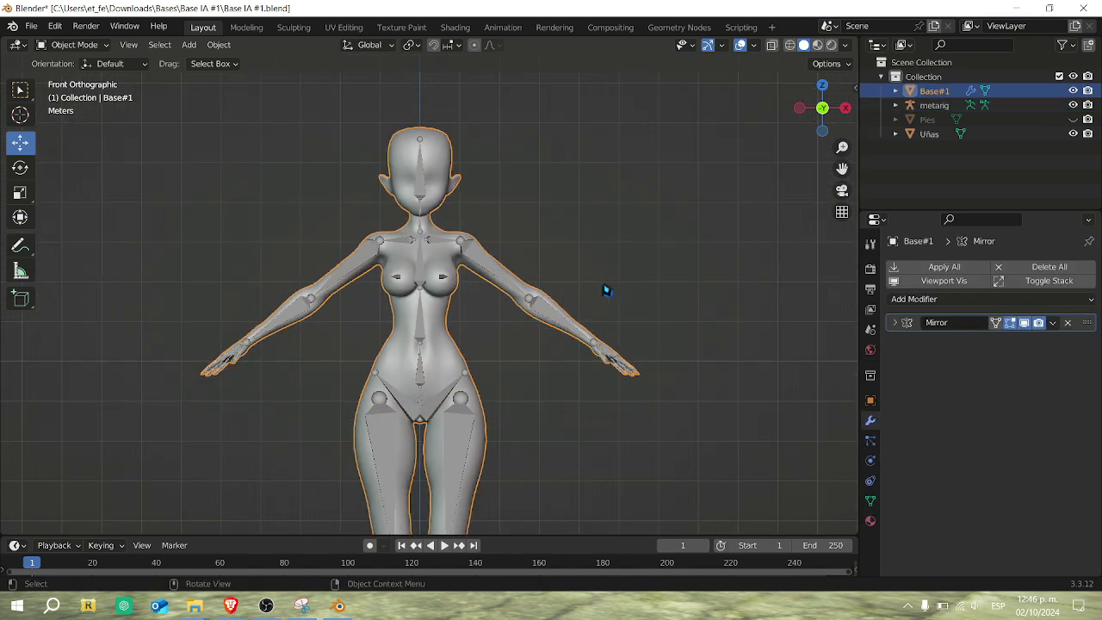
pyautogui.click(511, 291)
pyautogui.click(1073, 105)
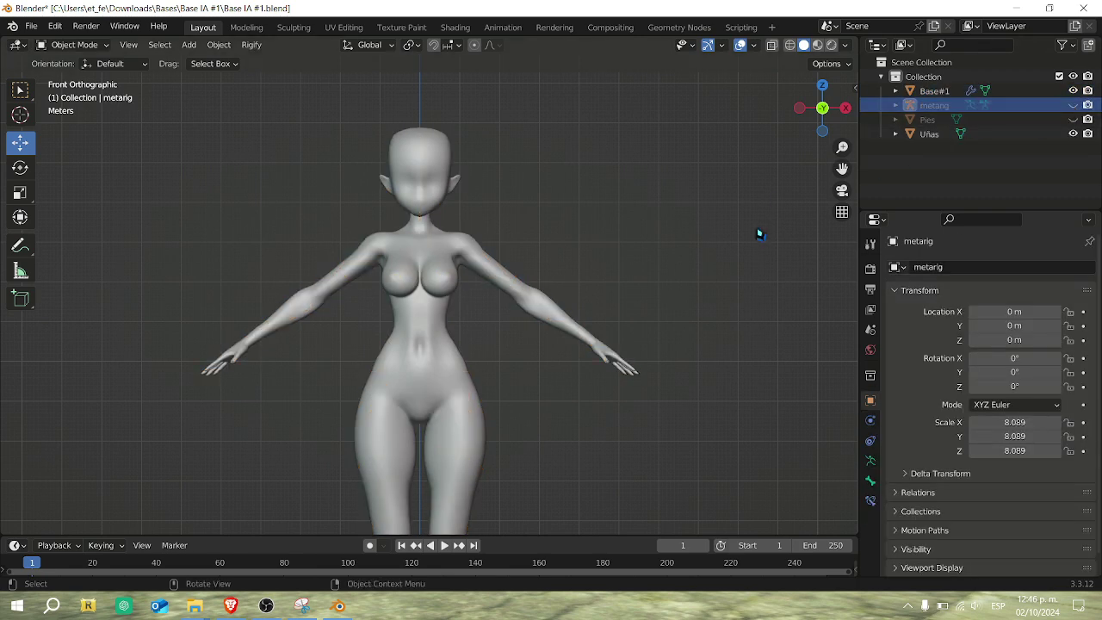
# Select the Base#1 body mesh and examine its hand, fingers and fingernails up close from the side.
pyautogui.scroll(2, 757, 233)
pyautogui.scroll(2, 616, 295)
pyautogui.scroll(3, 615, 294)
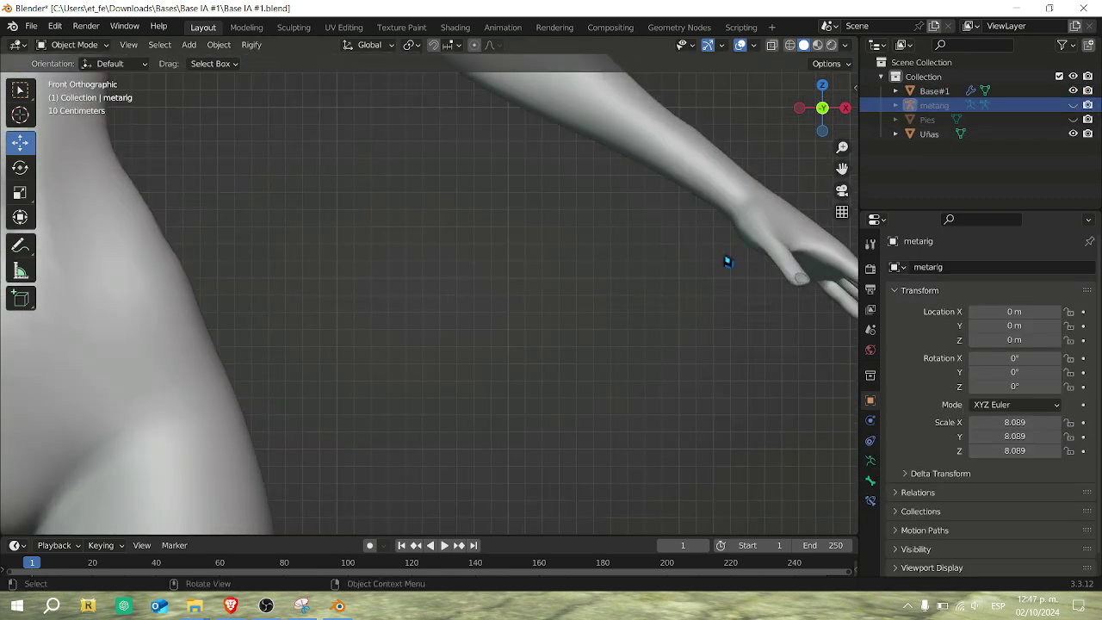
pyautogui.click(779, 236)
pyautogui.scroll(-2, 780, 236)
pyautogui.moveTo(820, 125); pyautogui.dragTo(675, 228)
pyautogui.scroll(2, 676, 229)
pyautogui.scroll(-2, 675, 228)
pyautogui.moveTo(842, 169); pyautogui.dragTo(885, 84)
pyautogui.scroll(2, 516, 284)
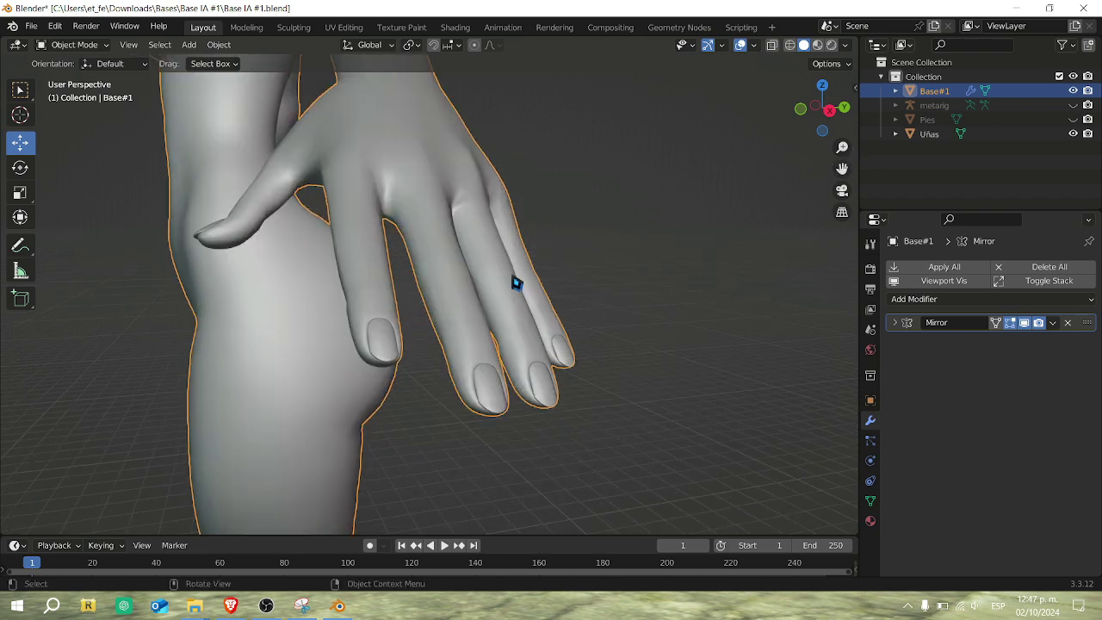
# Temporarily hide the Uñas fingernails and toggle the Face Orientation overlay on and off to check the fingertip openings beneath them.
pyautogui.click(381, 341)
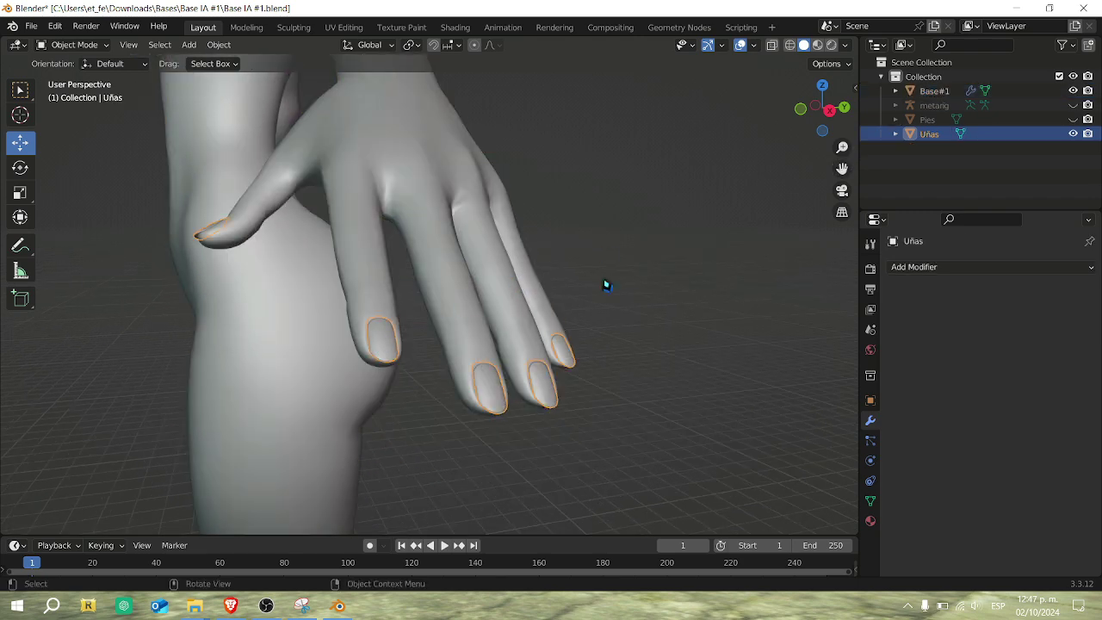
pyautogui.click(1072, 133)
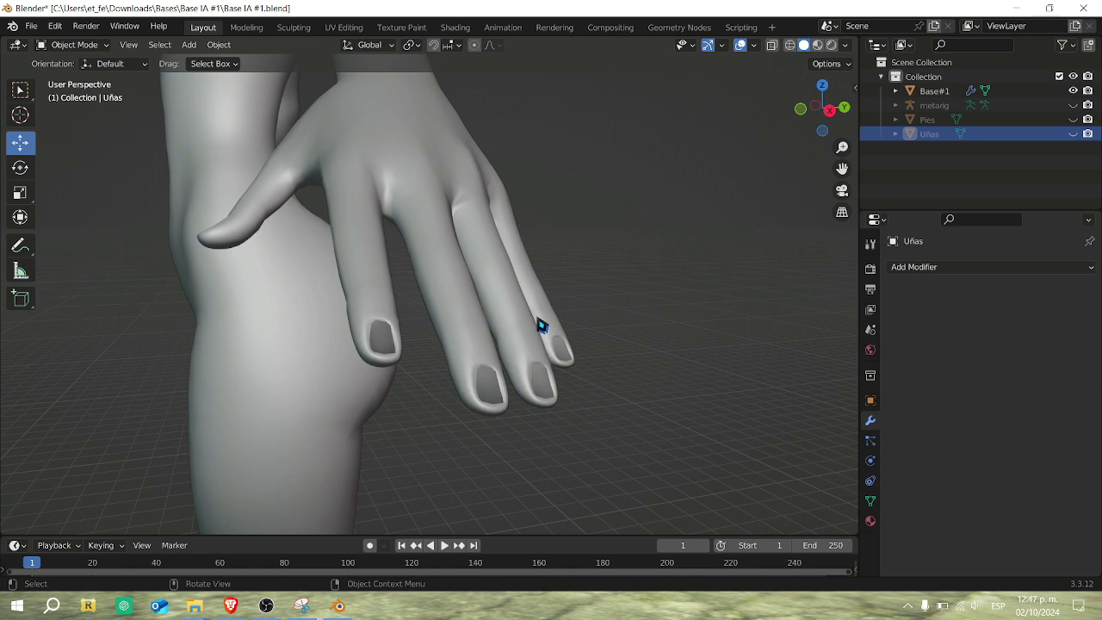
pyautogui.click(754, 45)
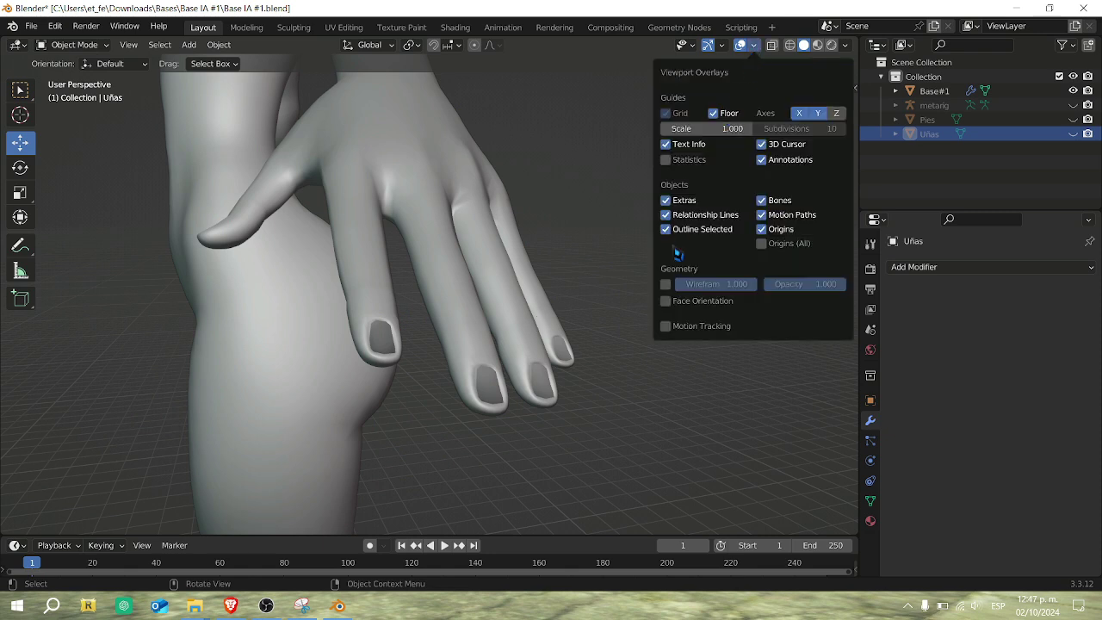
pyautogui.click(665, 300)
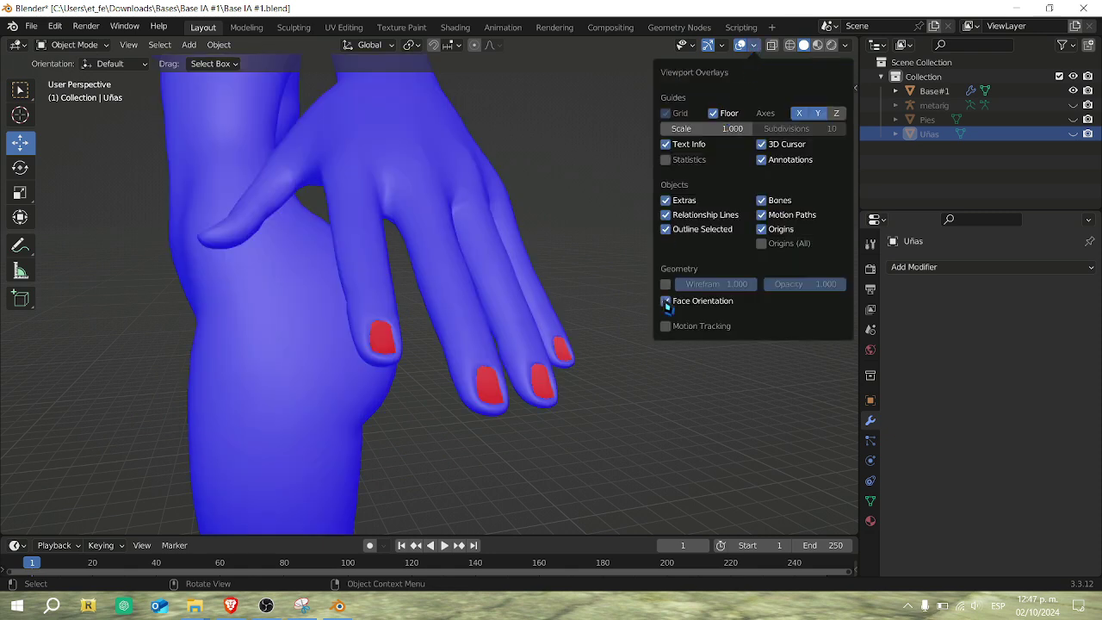
pyautogui.click(665, 301)
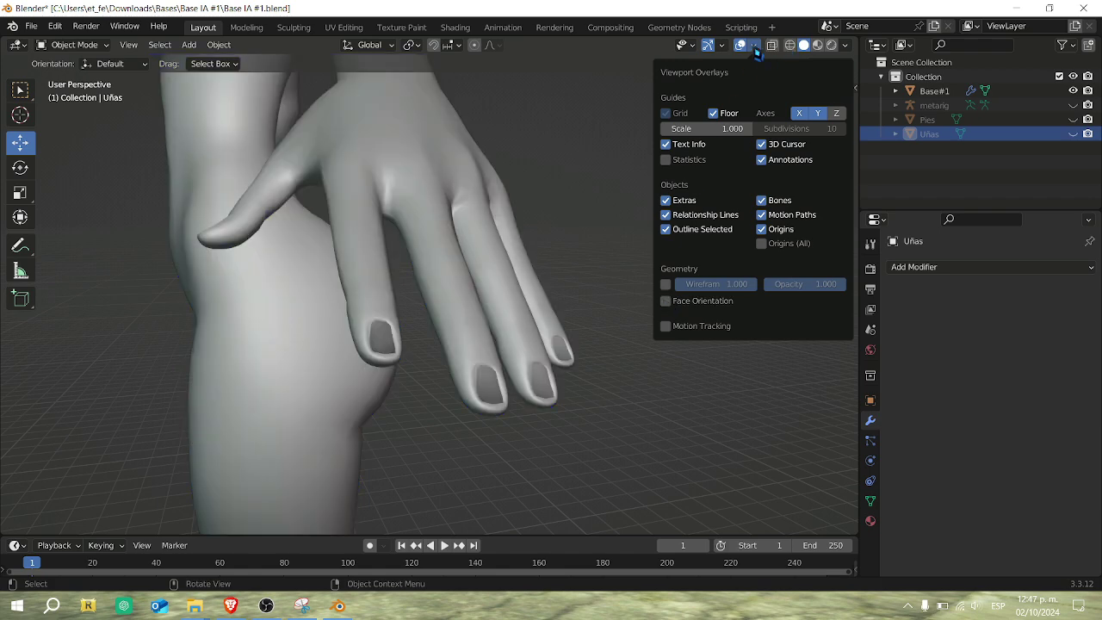
pyautogui.click(1073, 134)
# Select the Base#1 body mesh and examine its simplified, toeless feet up close from the front and at an angle.
pyautogui.scroll(-5, 639, 298)
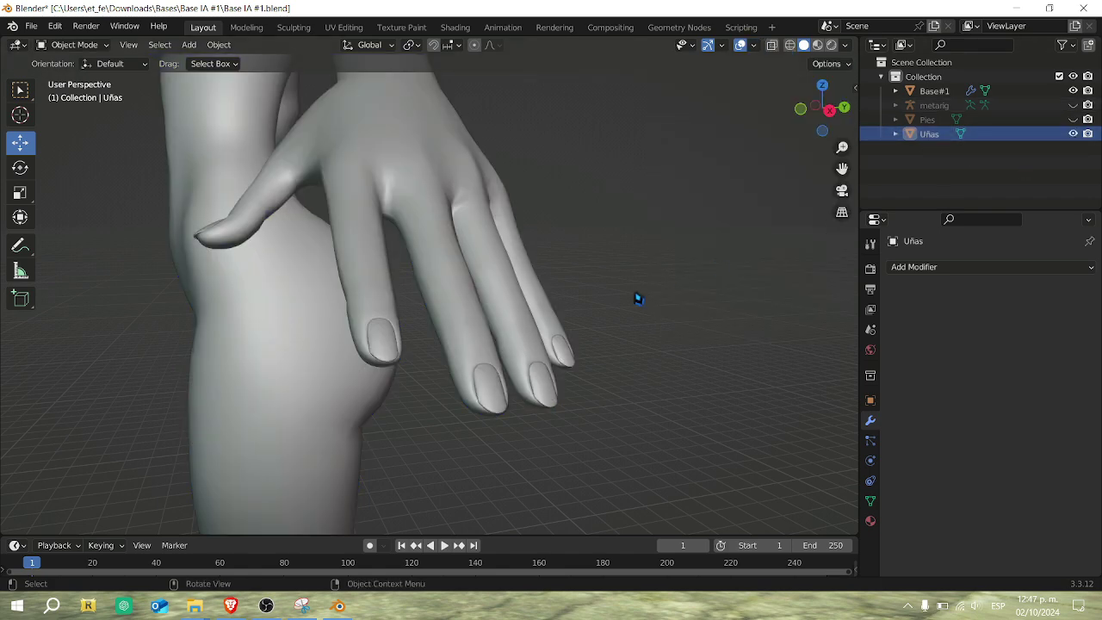
pyautogui.press('KP_1')
pyautogui.moveTo(842, 169); pyautogui.dragTo(916, 2)
pyautogui.scroll(3, 494, 361)
pyautogui.scroll(2, 493, 360)
pyautogui.click(451, 379)
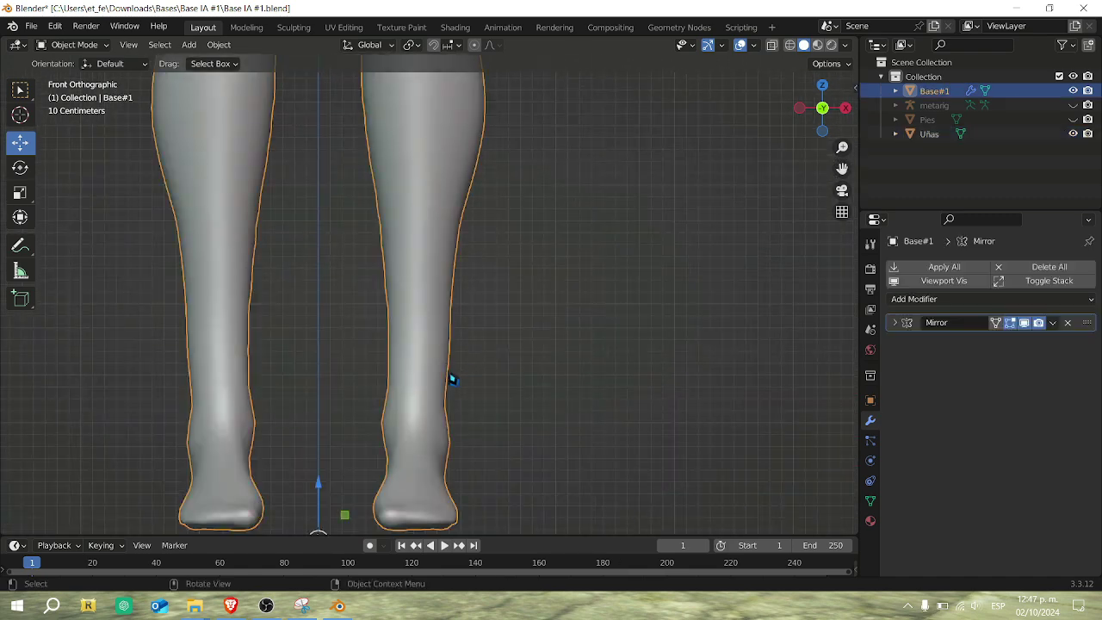
pyautogui.moveTo(842, 170); pyautogui.dragTo(883, 8)
pyautogui.scroll(3, 817, 208)
pyautogui.moveTo(822, 109); pyautogui.dragTo(714, 142)
pyautogui.scroll(-2, 760, 212)
pyautogui.moveTo(842, 169); pyautogui.dragTo(908, 143)
pyautogui.scroll(1, 443, 329)
pyautogui.scroll(-2, 443, 329)
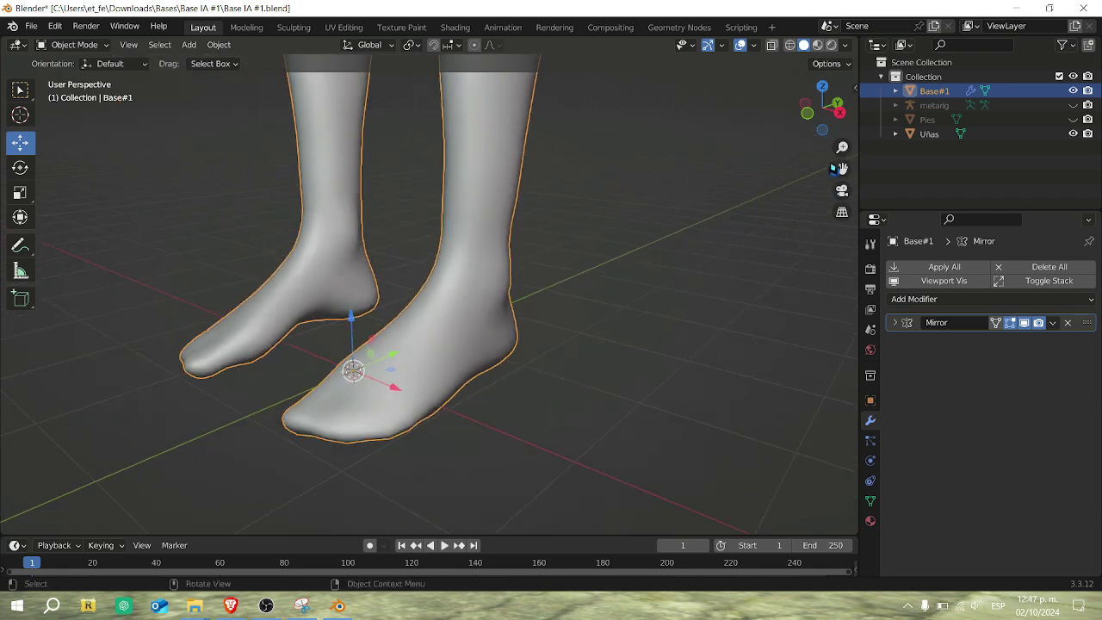
pyautogui.moveTo(824, 115)
pyautogui.mouseDown()
pyautogui.moveTo(860, 131)
pyautogui.moveTo(998, 127)
pyautogui.moveTo(934, 148)
pyautogui.moveTo(891, 141)
pyautogui.moveTo(831, 68)
pyautogui.moveTo(839, 17)
pyautogui.moveTo(842, 194)
pyautogui.moveTo(836, 172)
pyautogui.moveTo(917, 162)
pyautogui.moveTo(912, 12)
pyautogui.moveTo(830, 211)
pyautogui.moveTo(964, 155)
pyautogui.moveTo(825, 120)
pyautogui.moveTo(826, 97)
pyautogui.moveTo(822, 120)
pyautogui.moveTo(824, 111)
pyautogui.mouseUp()
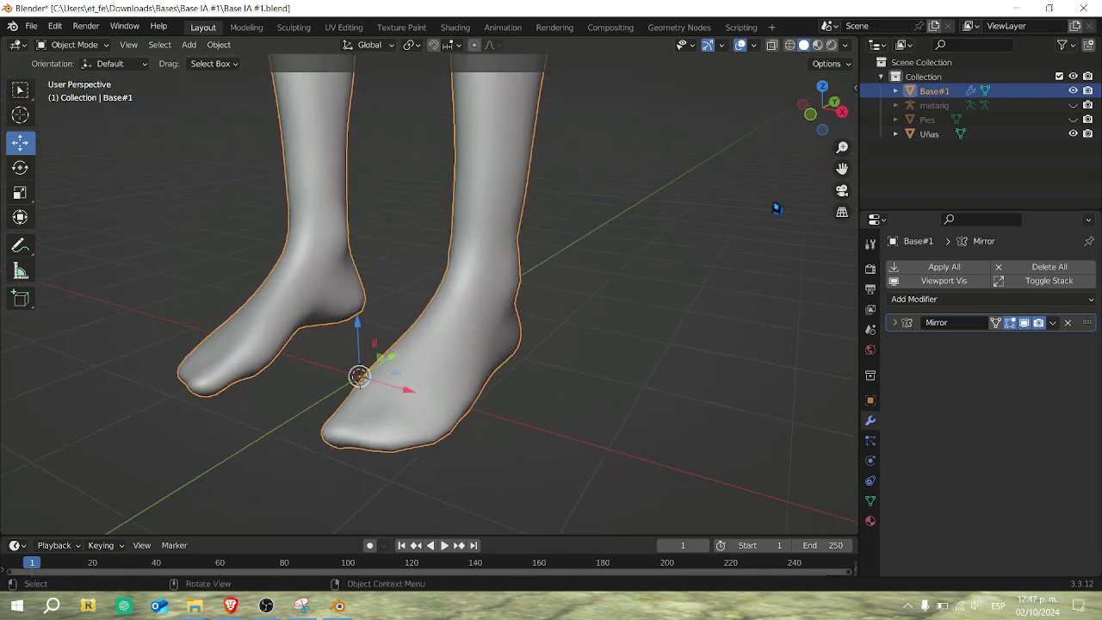
pyautogui.scroll(2, 752, 236)
pyautogui.scroll(-1, 751, 236)
pyautogui.moveTo(842, 169); pyautogui.dragTo(840, 163)
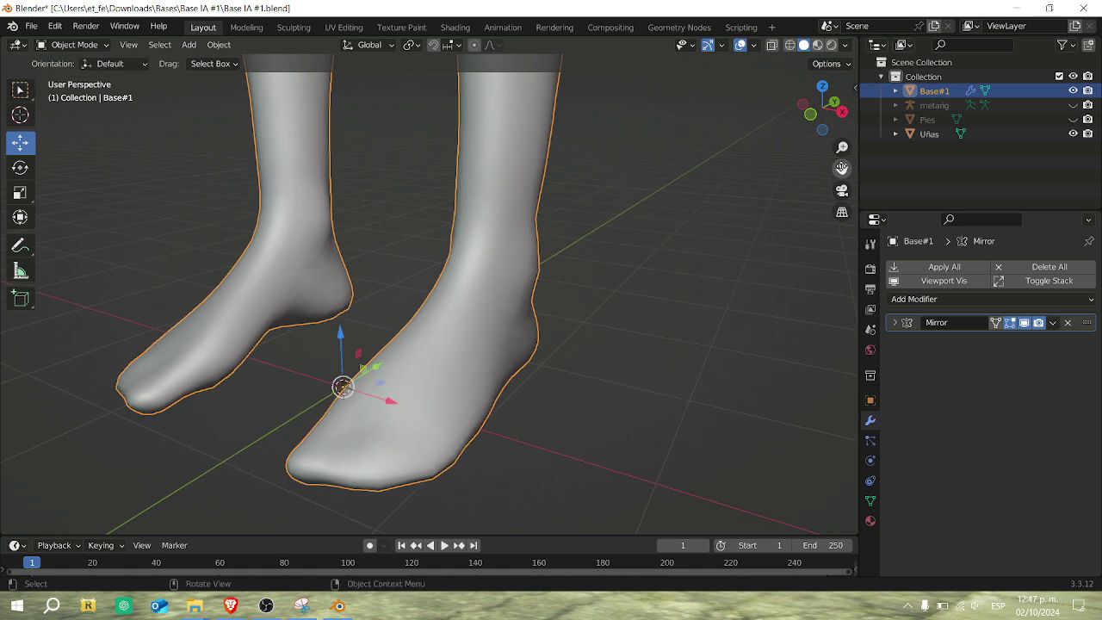
# Unhide the detailed Pies foot mesh and open it for mesh editing in the right orthographic view.
pyautogui.click(1072, 120)
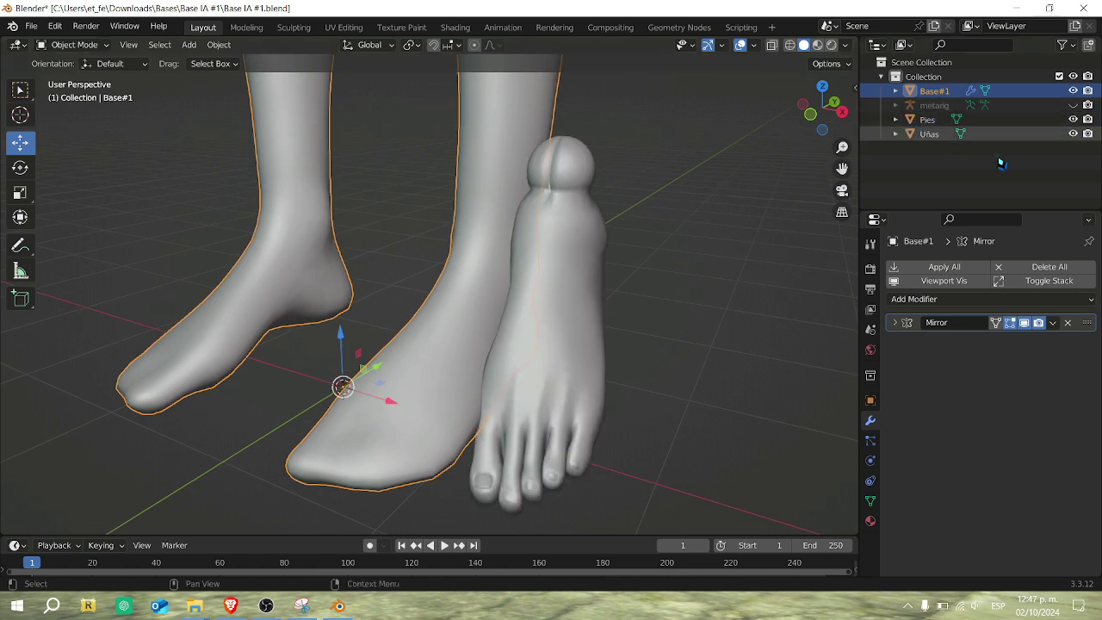
pyautogui.click(573, 274)
pyautogui.press('KP_1')
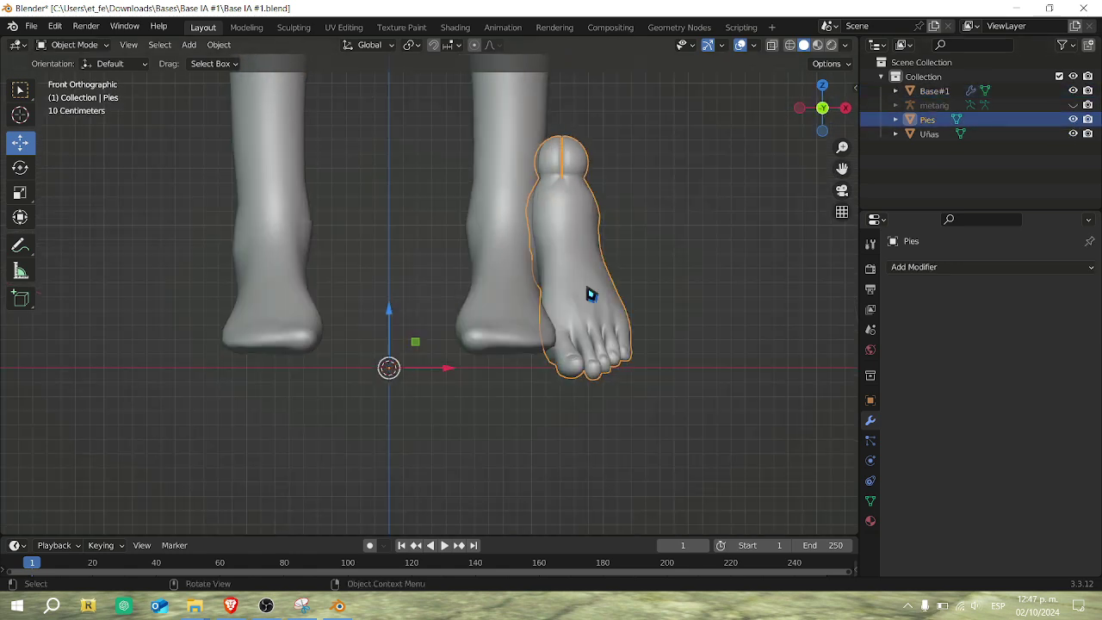
pyautogui.moveTo(842, 168); pyautogui.dragTo(762, 268)
pyautogui.scroll(4, 576, 307)
pyautogui.scroll(-2, 571, 310)
pyautogui.press('KP_3')
pyautogui.press('Tab')
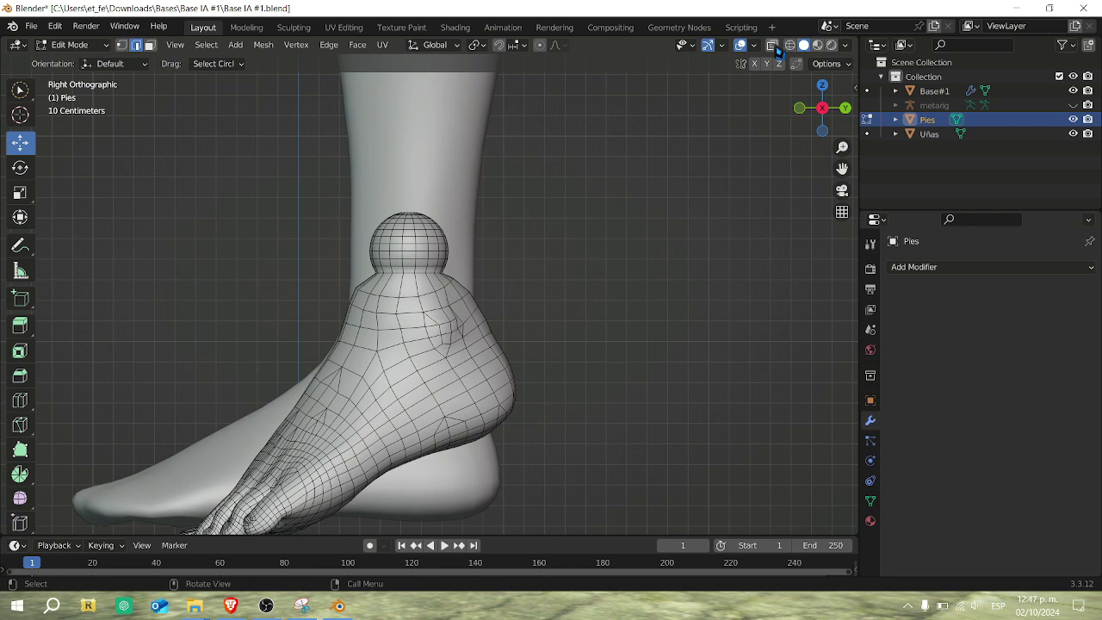
# With X-ray enabled and vertex selection active, select all vertices of the sphere above the Pies foot's ankle.
pyautogui.hotkey('alt', 'z')
pyautogui.click(122, 45)
pyautogui.scroll(3, 277, 176)
pyautogui.moveTo(418, 154)
pyautogui.mouseDown()
pyautogui.moveTo(342, 185)
pyautogui.moveTo(344, 224)
pyautogui.moveTo(430, 250)
pyautogui.moveTo(370, 247)
pyautogui.mouseUp()
pyautogui.moveTo(449, 233); pyautogui.dragTo(458, 217)
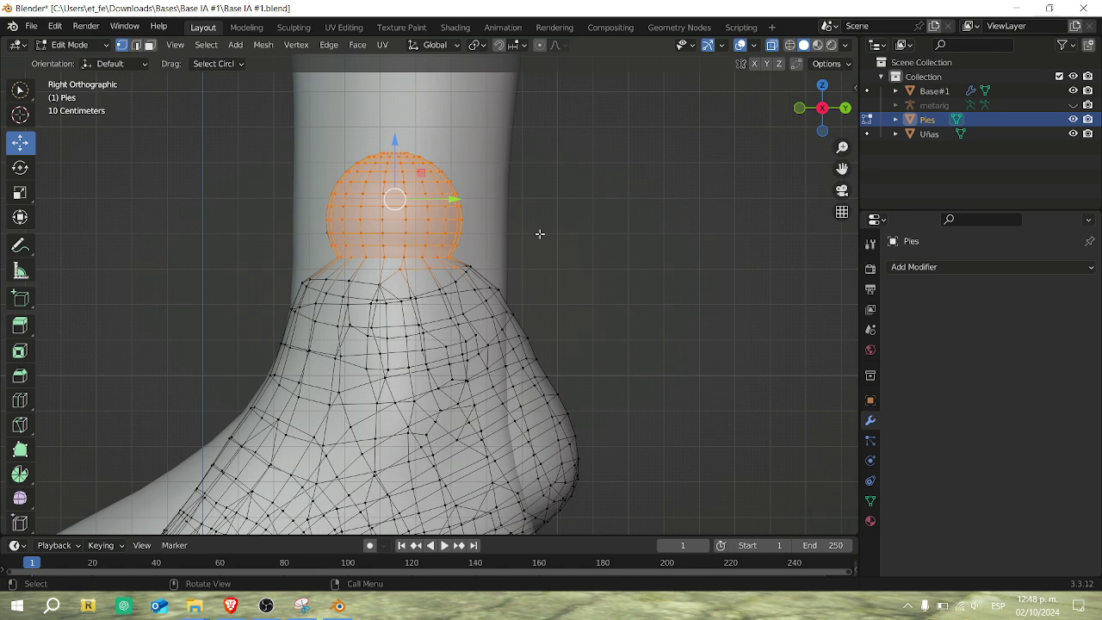
pyautogui.press('x')
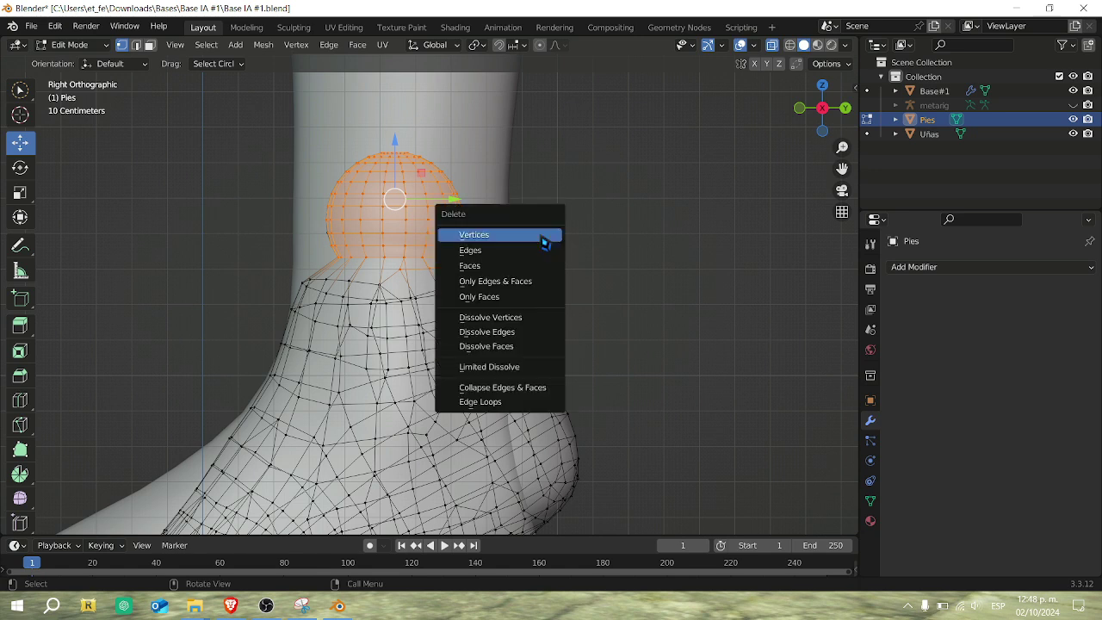
pyautogui.click(517, 265)
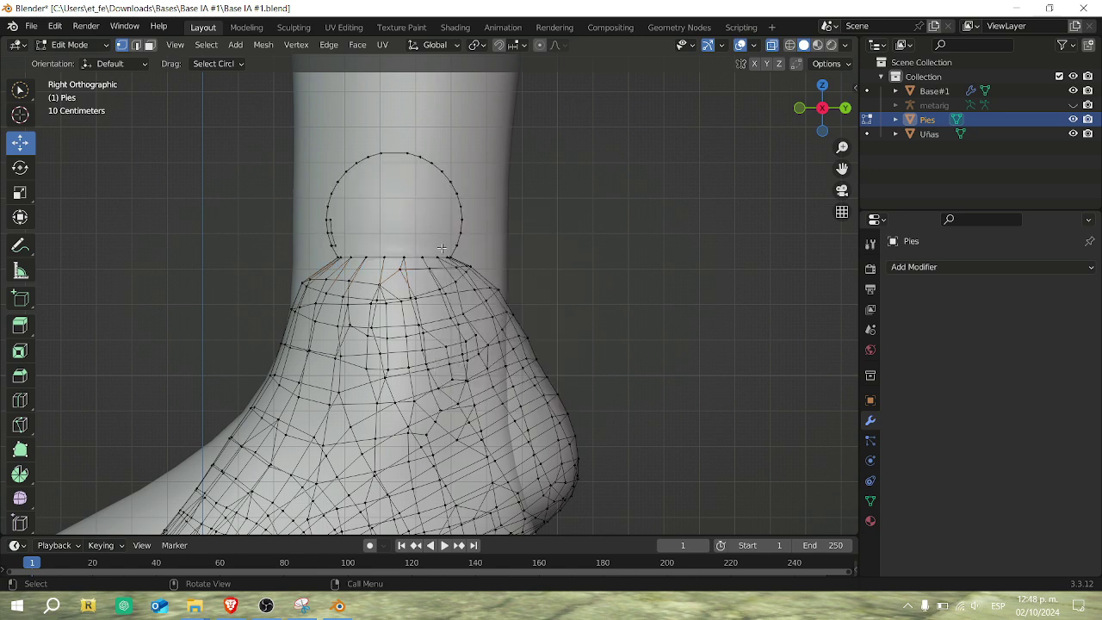
pyautogui.hotkey('ctrl', 'z')
# Delete the selected sphere vertices from the Pies mesh and remove the stray vertex left above the ankle.
pyautogui.press('x')
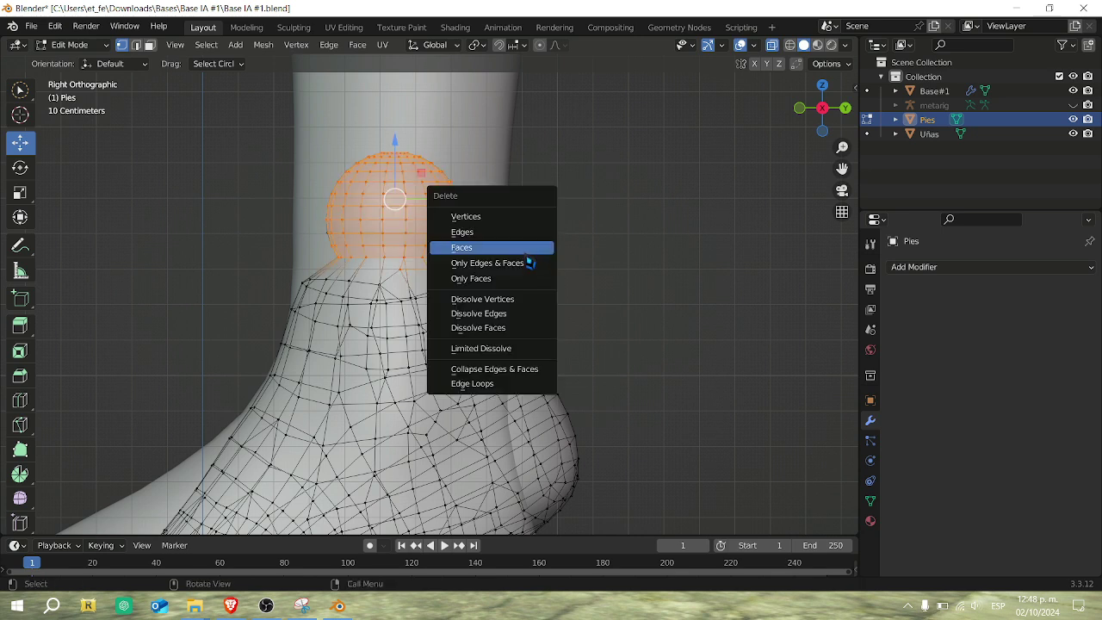
pyautogui.click(507, 216)
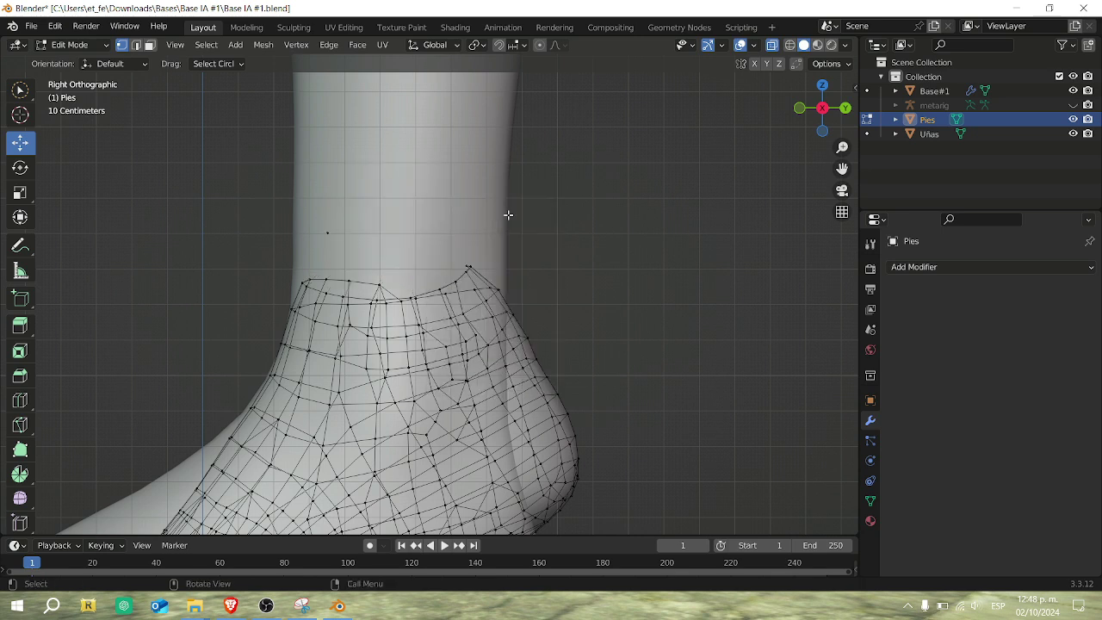
pyautogui.press('x')
pyautogui.click(337, 223)
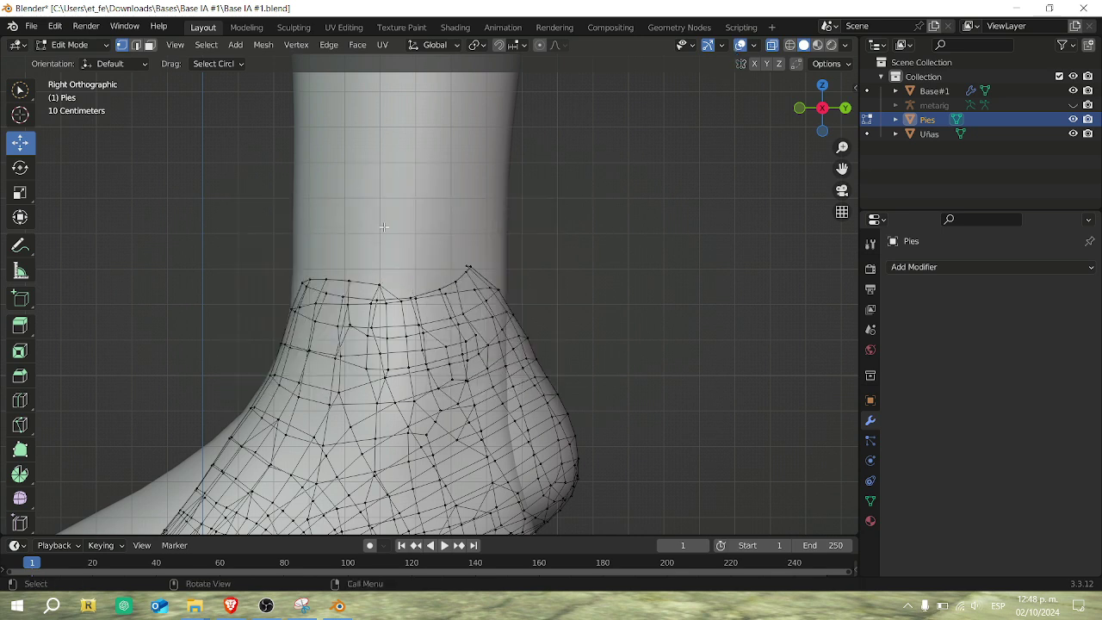
# Turn off X-ray and move the entire Pies foot mesh sideways in front view so it sits beneath the body's leg.
pyautogui.click(771, 48)
pyautogui.scroll(-2, 664, 250)
pyautogui.press('KP_1')
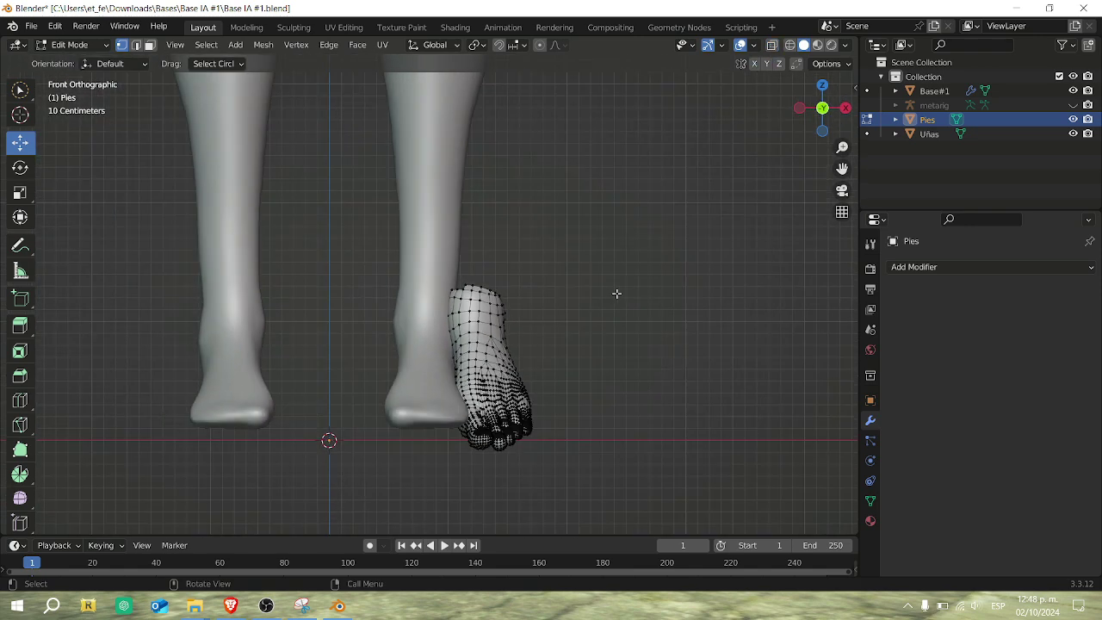
pyautogui.press('a')
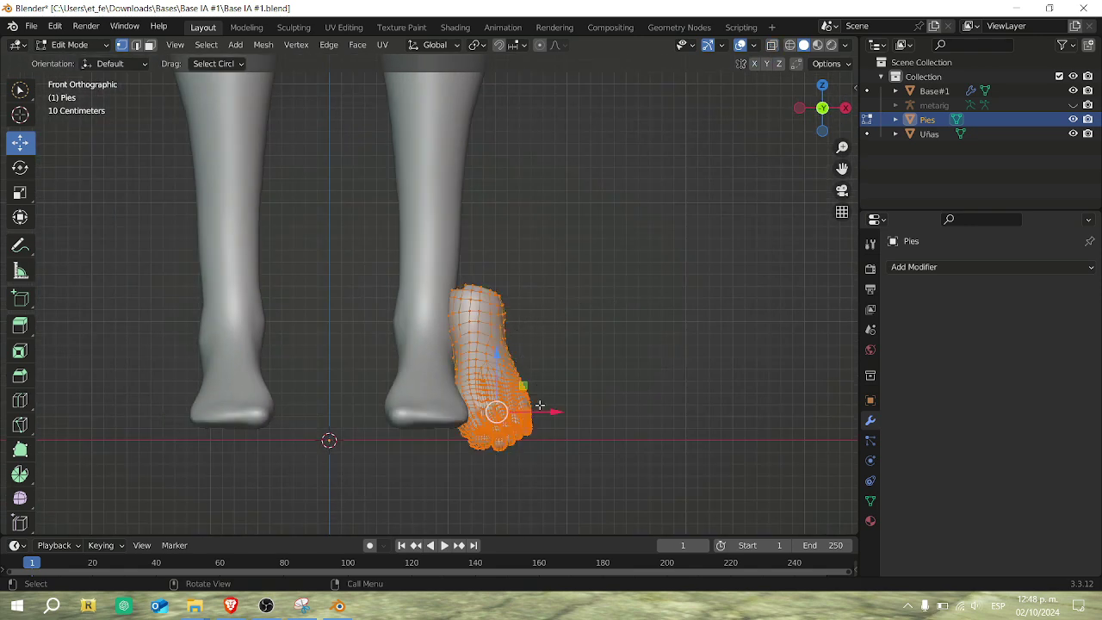
pyautogui.moveTo(537, 404); pyautogui.dragTo(501, 420)
pyautogui.press('Tab')
# Edit the Base#1 body with X-ray enabled and delete the vertices of its simplified foot up to the ankle in side view.
pyautogui.click(425, 238)
pyautogui.press('Tab')
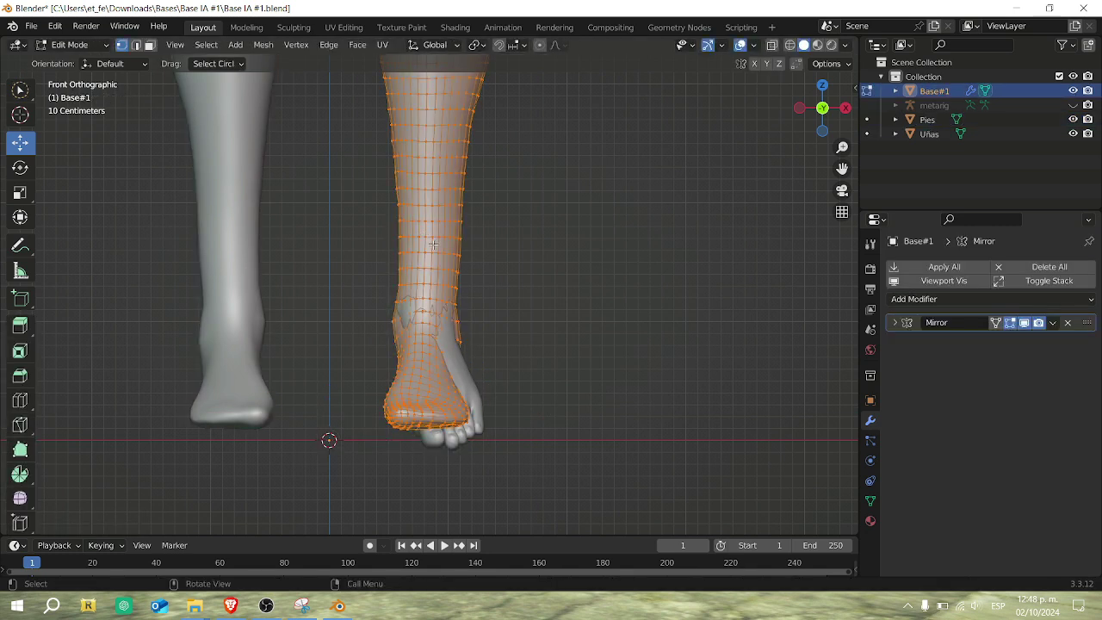
pyautogui.click(771, 44)
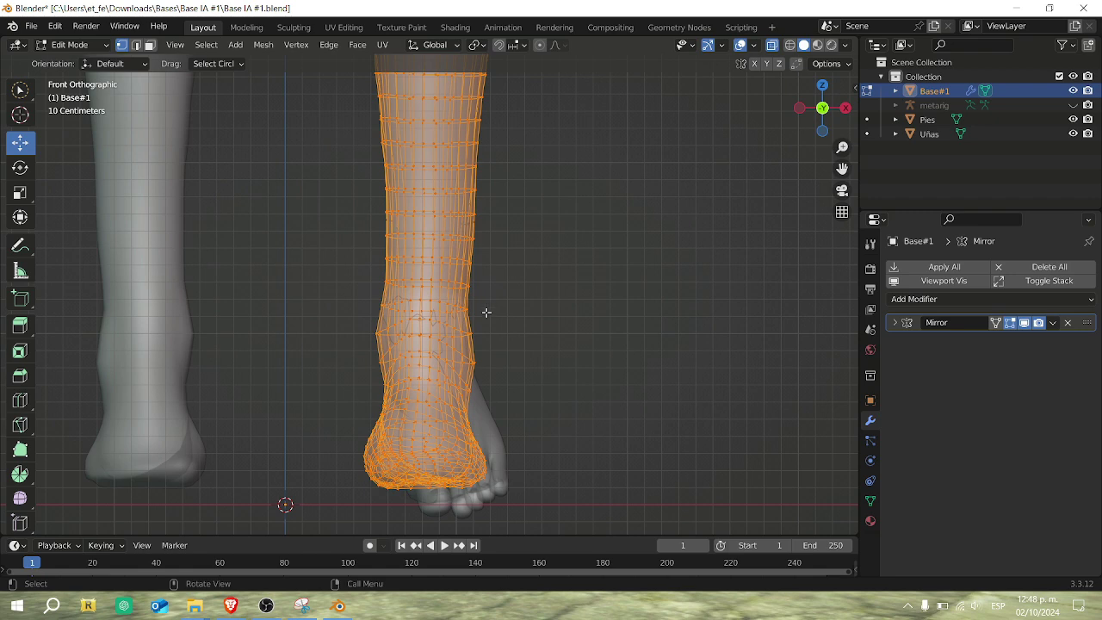
pyautogui.press('KP_3')
pyautogui.moveTo(237, 418)
pyautogui.mouseDown()
pyautogui.moveTo(344, 388)
pyautogui.moveTo(370, 323)
pyautogui.moveTo(314, 372)
pyautogui.moveTo(458, 400)
pyautogui.moveTo(439, 400)
pyautogui.mouseUp()
pyautogui.press('Escape')
pyautogui.press('x')
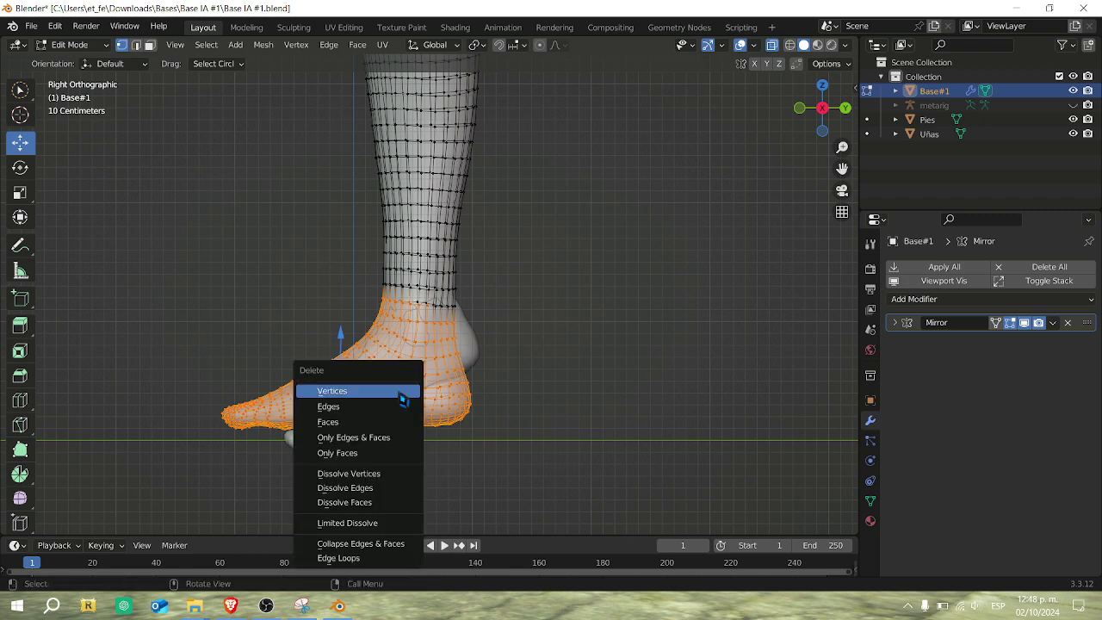
pyautogui.click(403, 399)
# Delete the remaining row of vertices at the lower end of the Base#1 leg and turn off X-ray.
pyautogui.scroll(2, 491, 339)
pyautogui.moveTo(402, 314); pyautogui.dragTo(445, 308)
pyautogui.press('x')
pyautogui.click(498, 315)
pyautogui.click(772, 45)
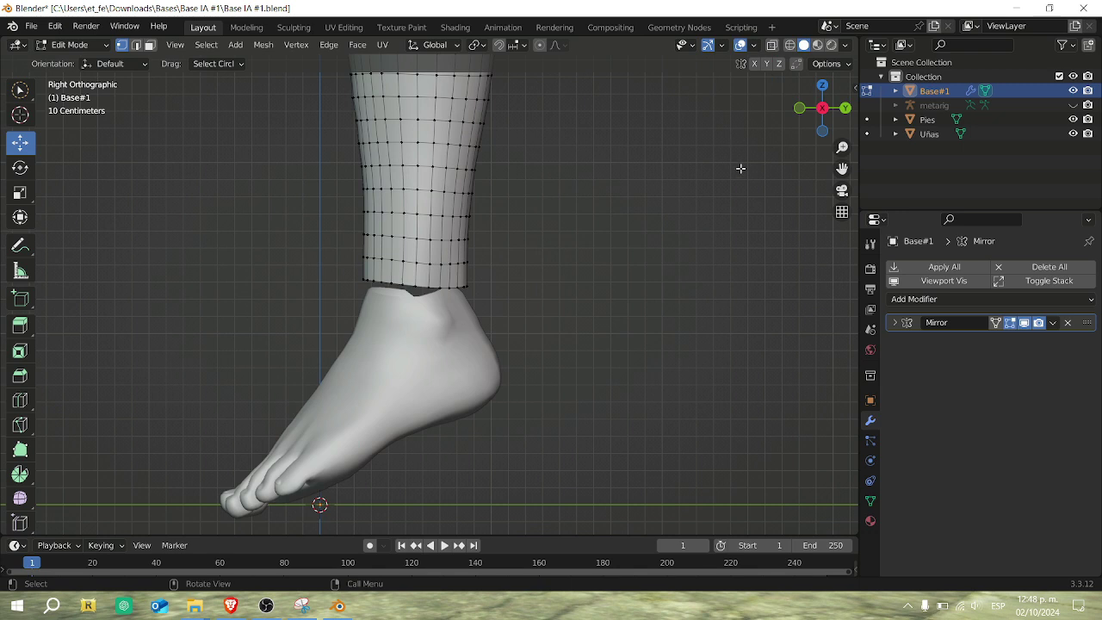
# Join the Pies foot mesh into the Base#1 body so the Mirror modifier applies to both feet.
pyautogui.press('KP_1')
pyautogui.press('Tab')
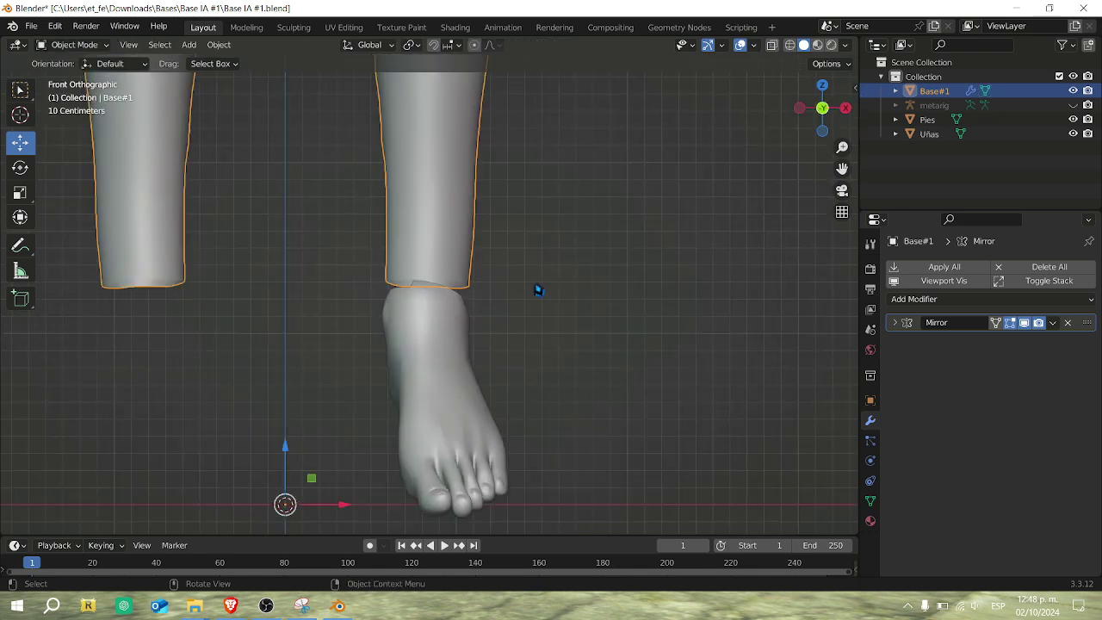
pyautogui.click(451, 340)
pyautogui.keyDown('shift'); pyautogui.click(445, 216); pyautogui.keyUp('shift')
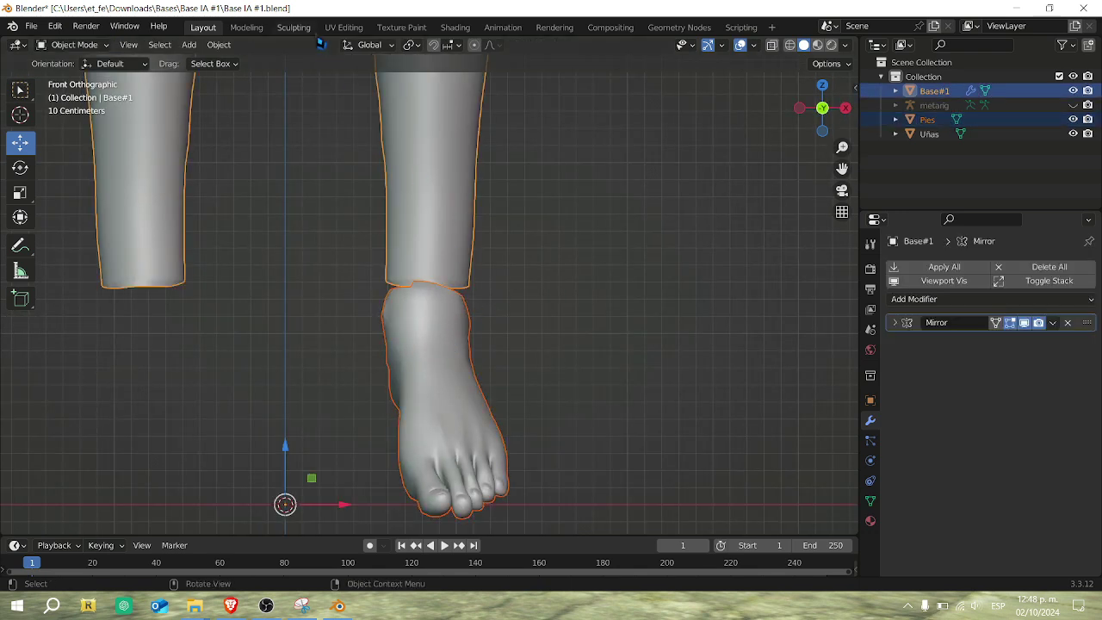
pyautogui.click(224, 44)
pyautogui.click(246, 187)
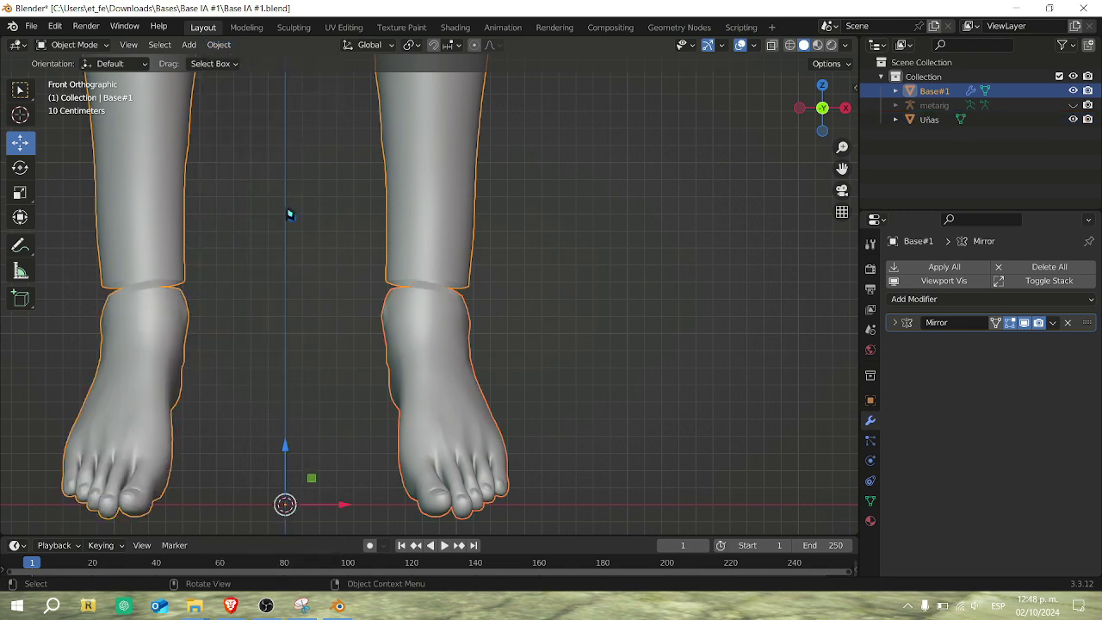
# Examine the joined Base#1 mesh with its detailed feet in Edit Mode and Object Mode, viewing the whole figure.
pyautogui.scroll(-6, 577, 310)
pyautogui.moveTo(842, 168); pyautogui.dragTo(835, 249)
pyautogui.scroll(2, 632, 305)
pyautogui.press('Tab')
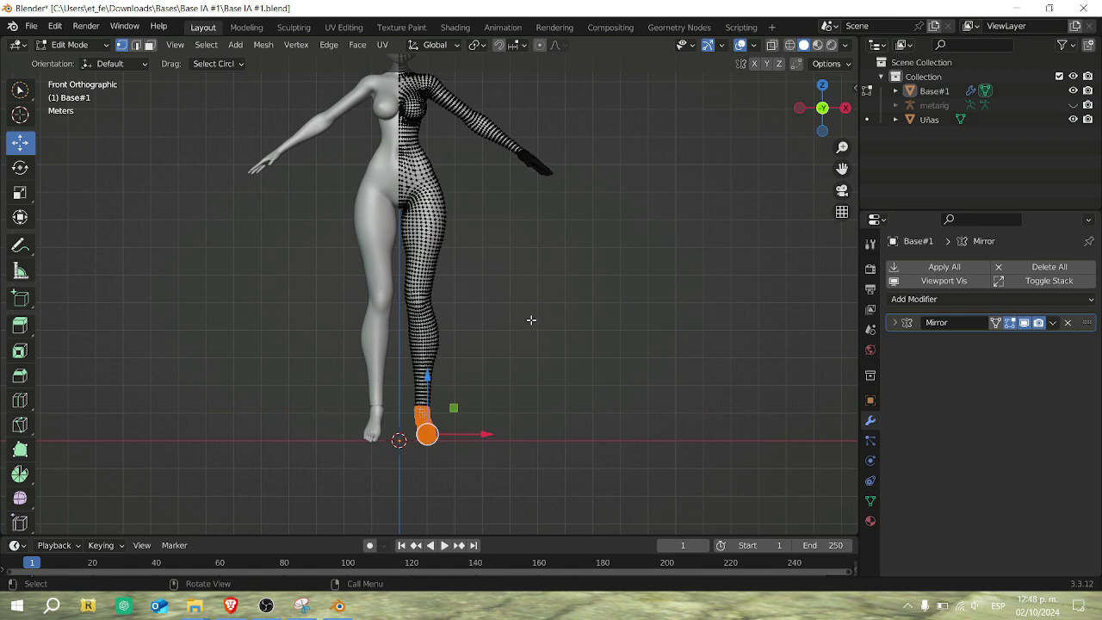
pyautogui.scroll(-4, 551, 305)
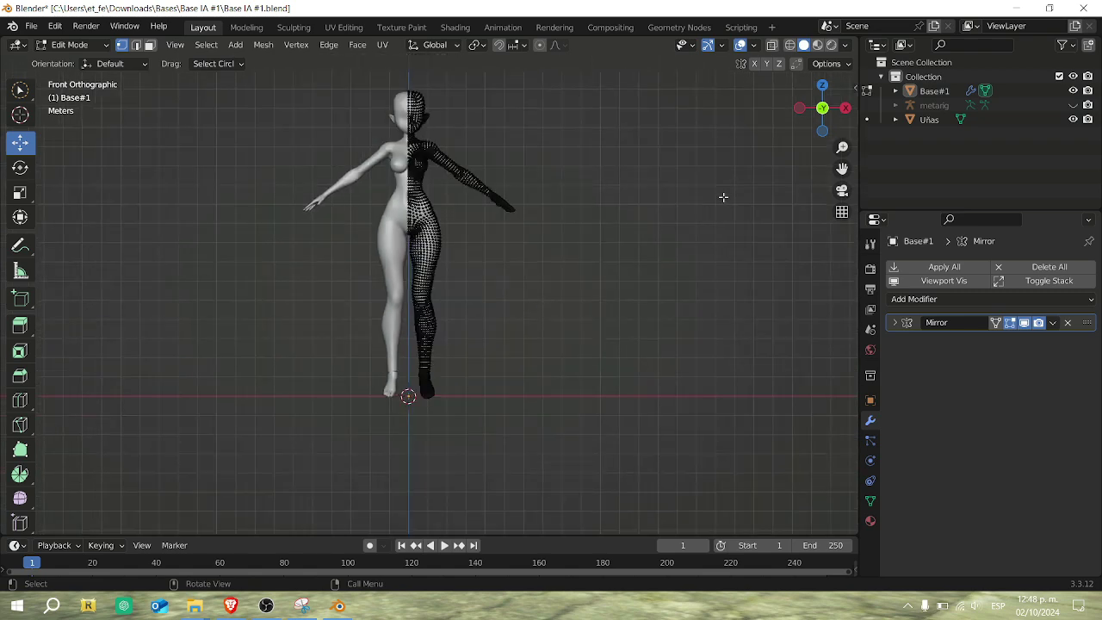
pyautogui.press('Tab')
pyautogui.moveTo(801, 115)
pyautogui.mouseDown()
pyautogui.moveTo(418, 138)
pyautogui.moveTo(542, 173)
pyautogui.moveTo(848, 147)
pyautogui.moveTo(1076, 146)
pyautogui.moveTo(775, 146)
pyautogui.moveTo(818, 147)
pyautogui.moveTo(811, 134)
pyautogui.mouseUp()
pyautogui.scroll(4, 583, 270)
pyautogui.scroll(-2, 780, 181)
pyautogui.moveTo(841, 169); pyautogui.dragTo(842, 236)
pyautogui.scroll(-1, 538, 311)
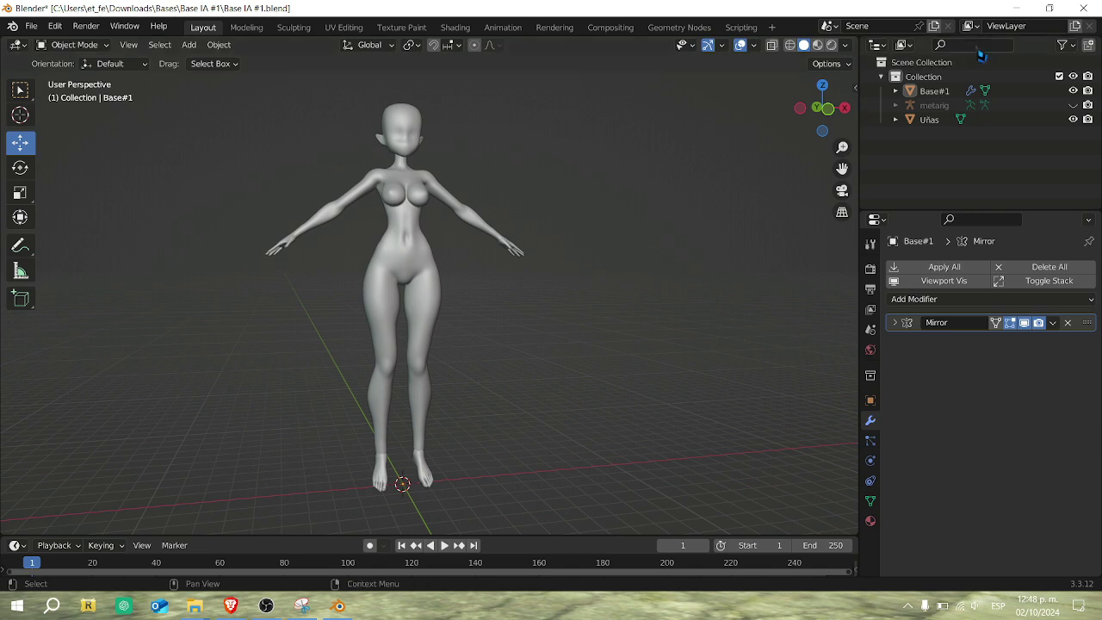
# Switch to Meshy in the browser and replace the reference image with menyu78 from the Bases folder.
pyautogui.click(1019, 7)
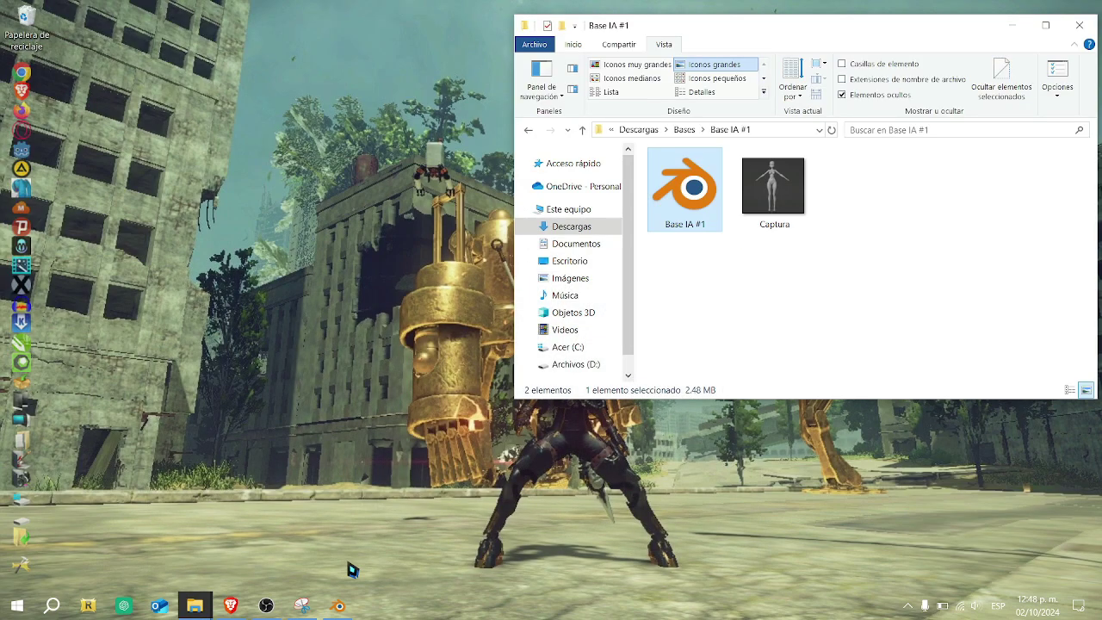
pyautogui.click(230, 606)
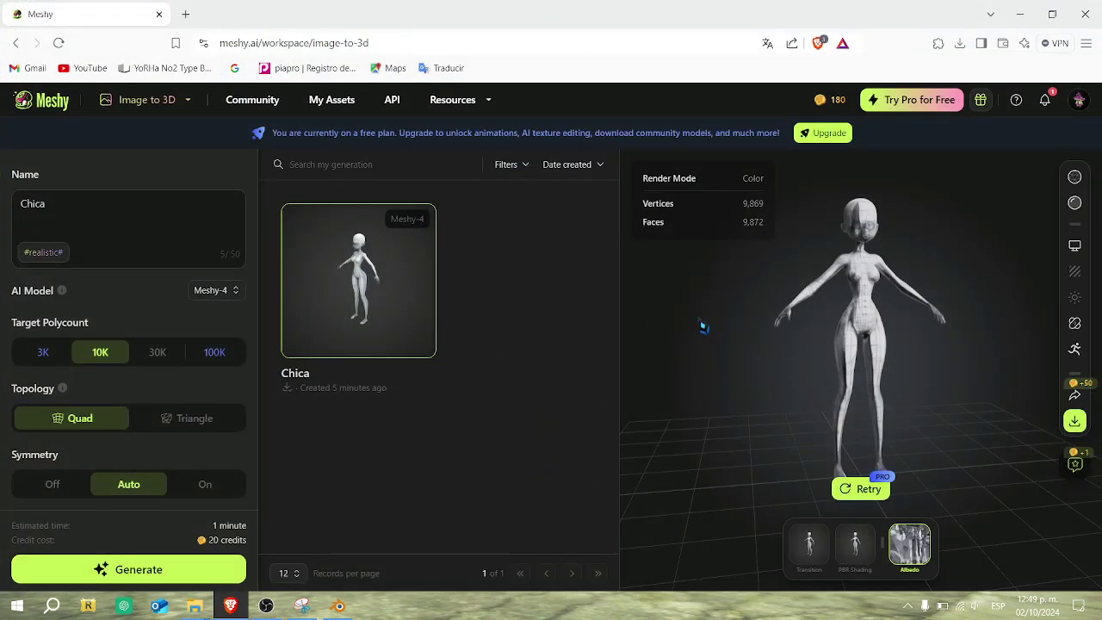
pyautogui.moveTo(323, 295); pyautogui.dragTo(140, 284)
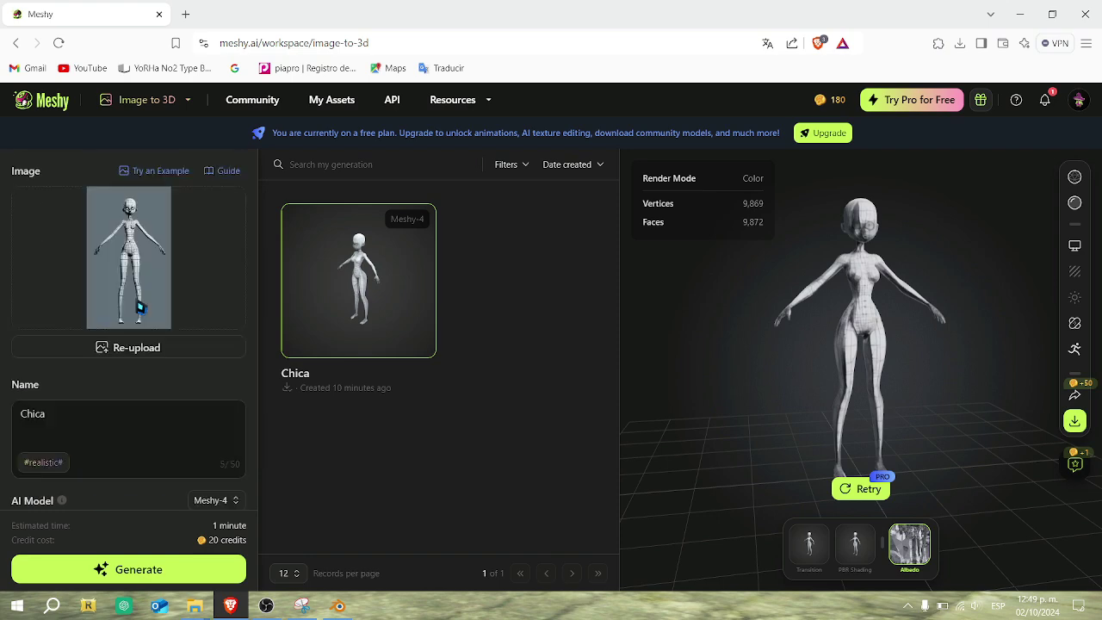
pyautogui.click(137, 270)
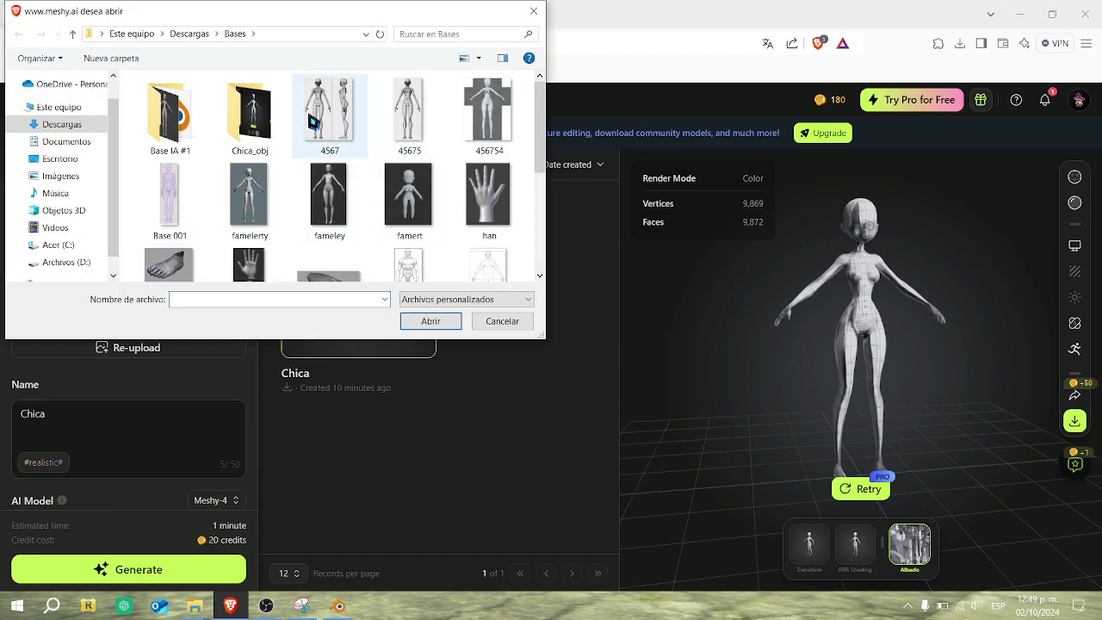
pyautogui.click(353, 123)
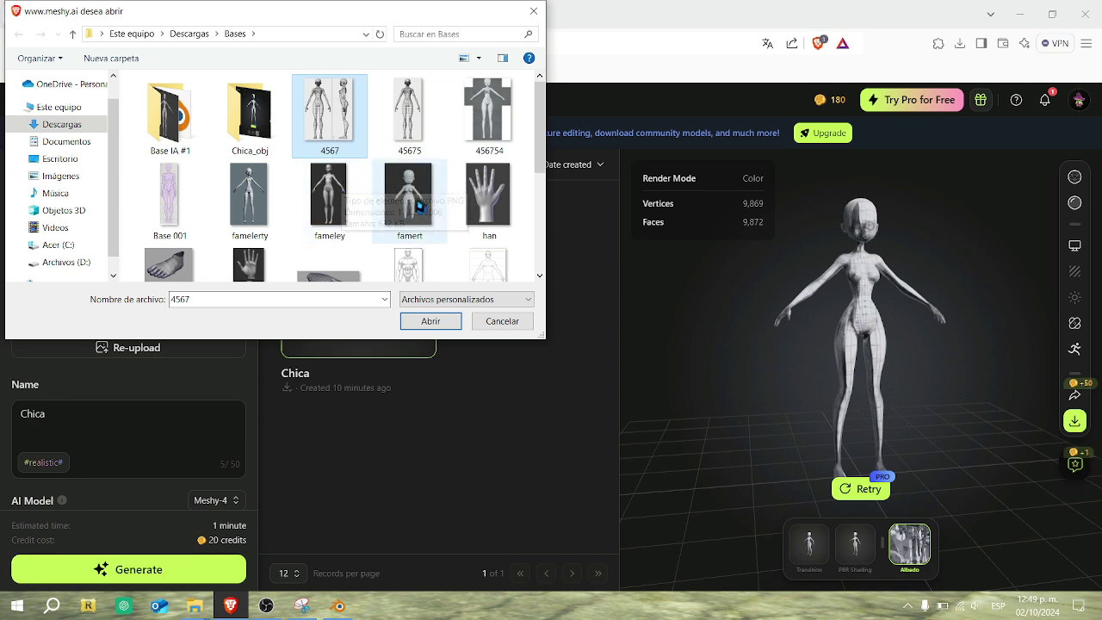
pyautogui.scroll(-5, 346, 185)
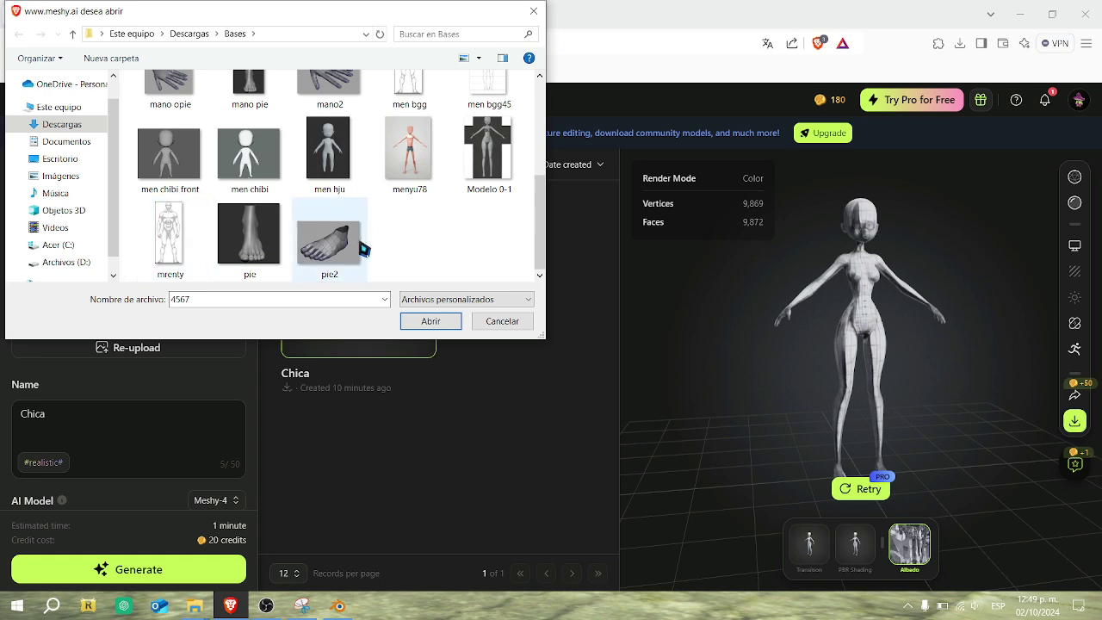
pyautogui.scroll(3, 364, 247)
pyautogui.scroll(-1, 363, 249)
pyautogui.click(410, 160)
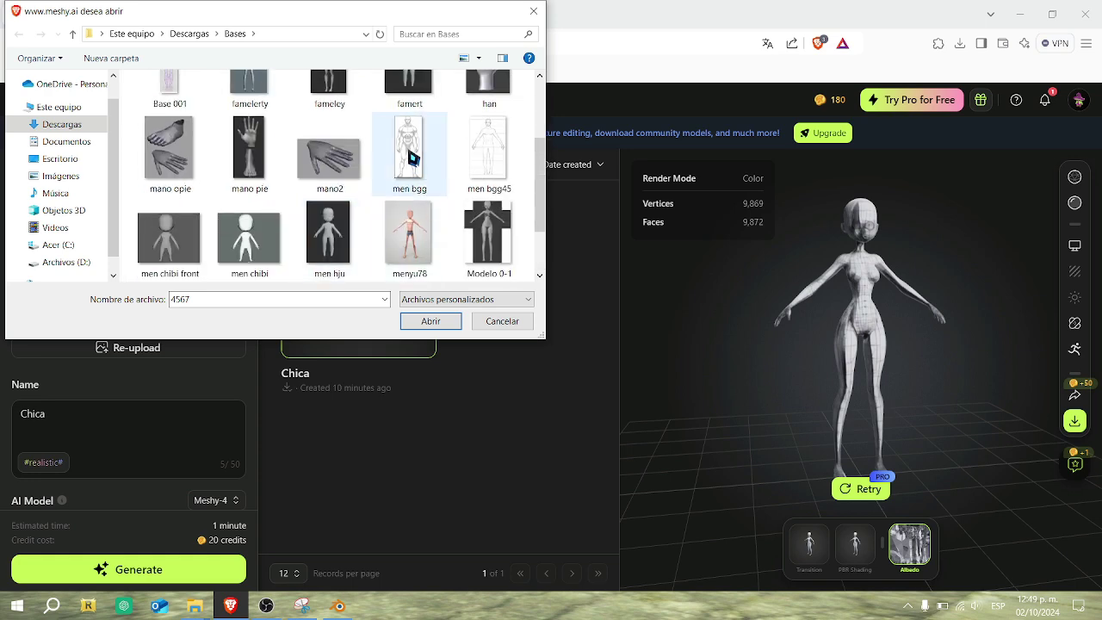
pyautogui.click(420, 247)
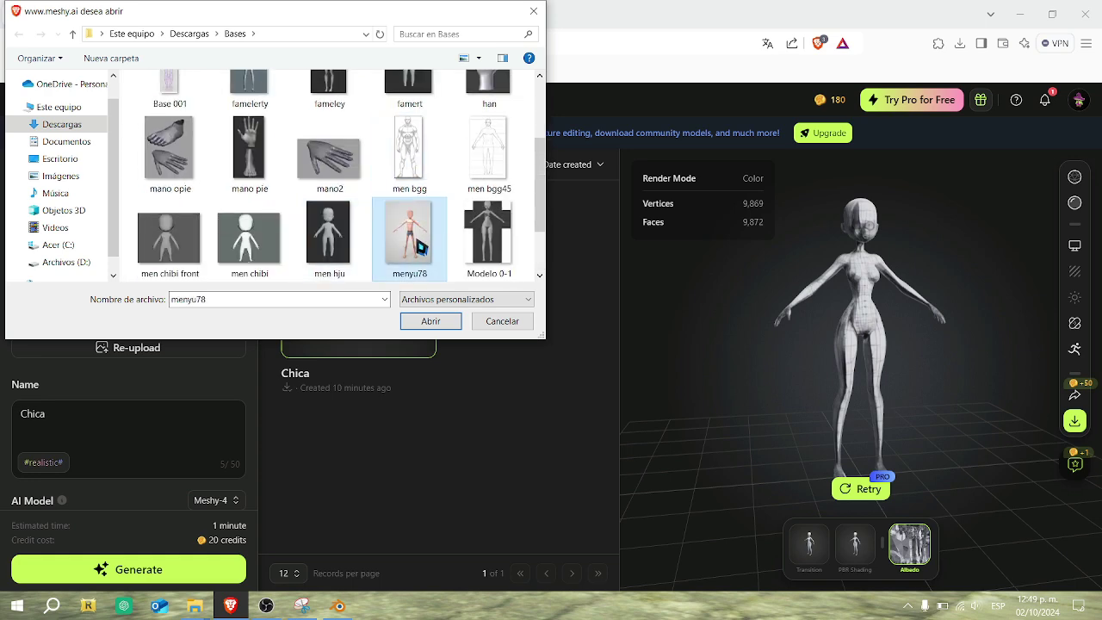
pyautogui.click(430, 322)
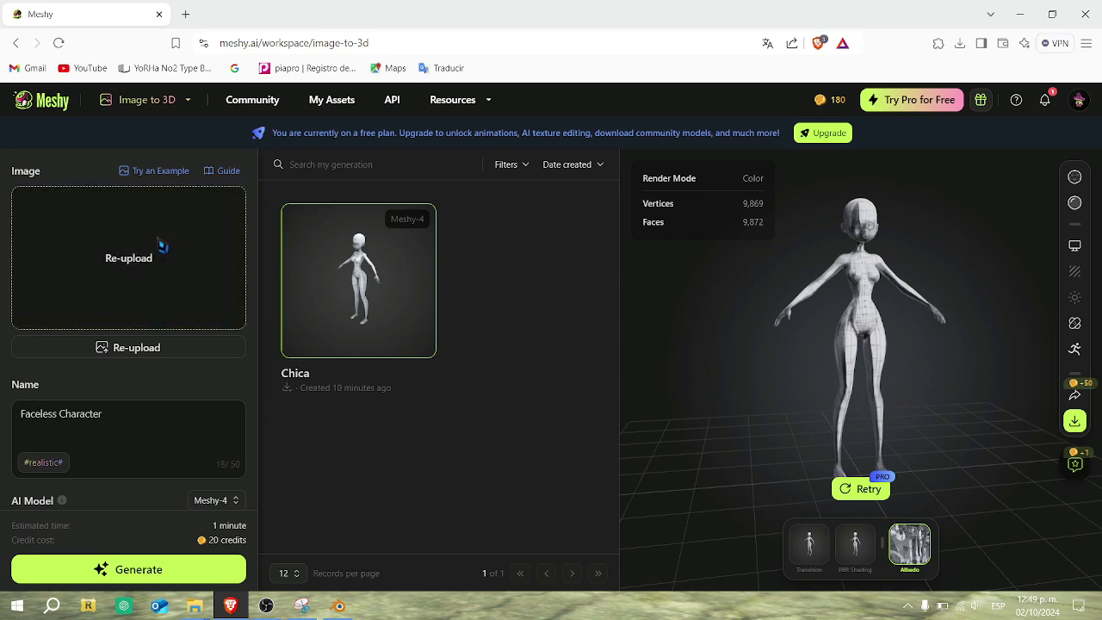
# Generate a 3D model from the uploaded image with Meshy-4, 10K target polycount, Quad topology and Auto symmetry.
pyautogui.scroll(-3, 148, 266)
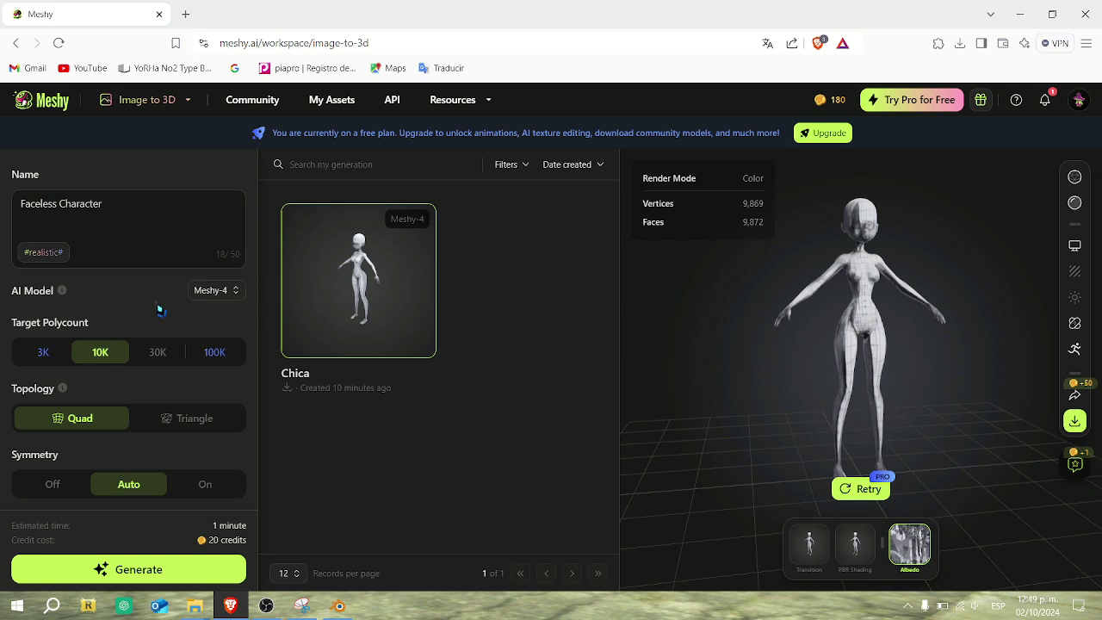
pyautogui.scroll(3, 160, 310)
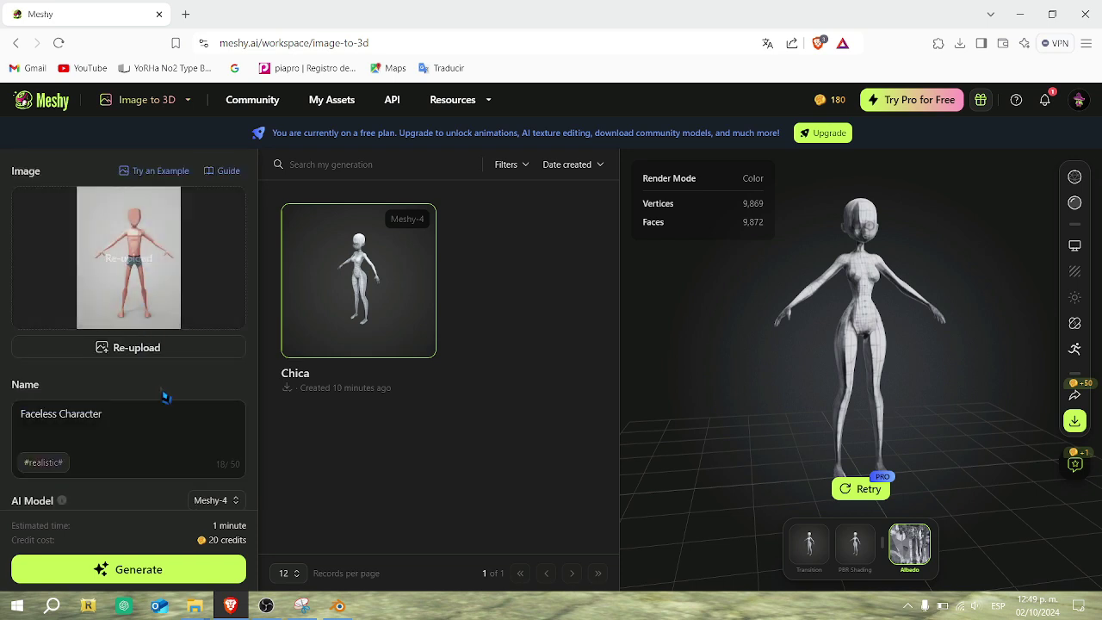
pyautogui.scroll(-2, 203, 340)
pyautogui.scroll(-1, 203, 340)
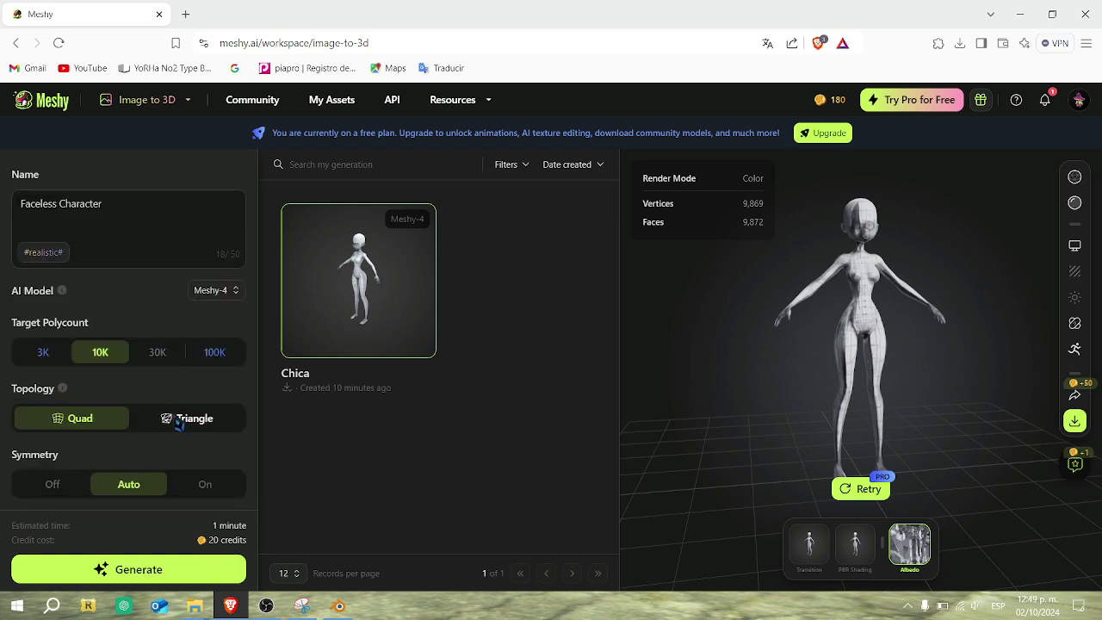
pyautogui.click(106, 569)
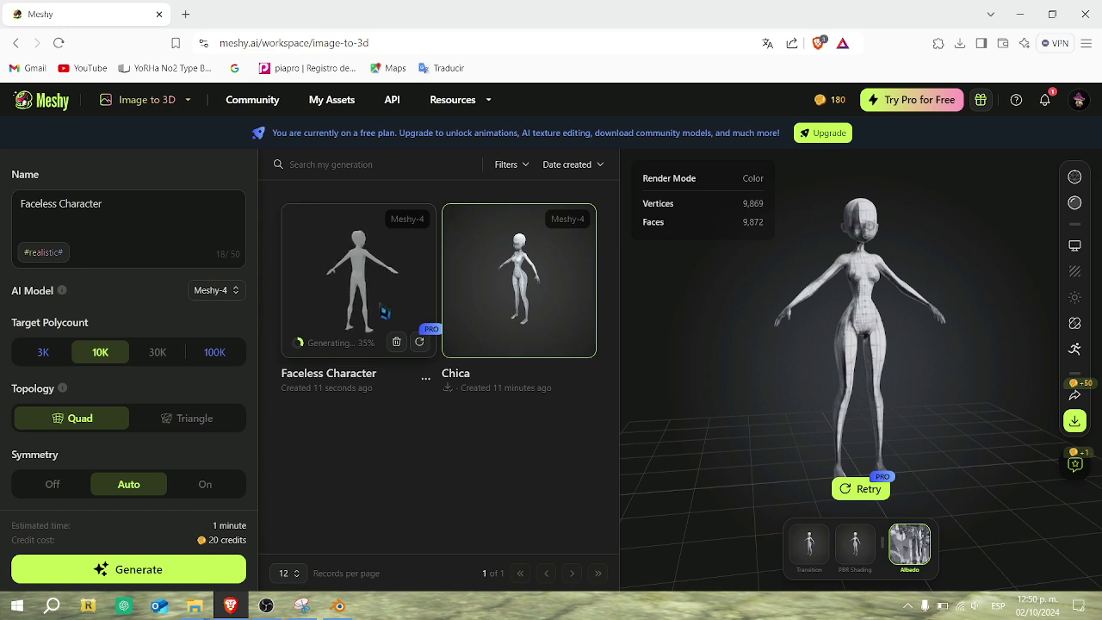
pyautogui.scroll(3, 167, 249)
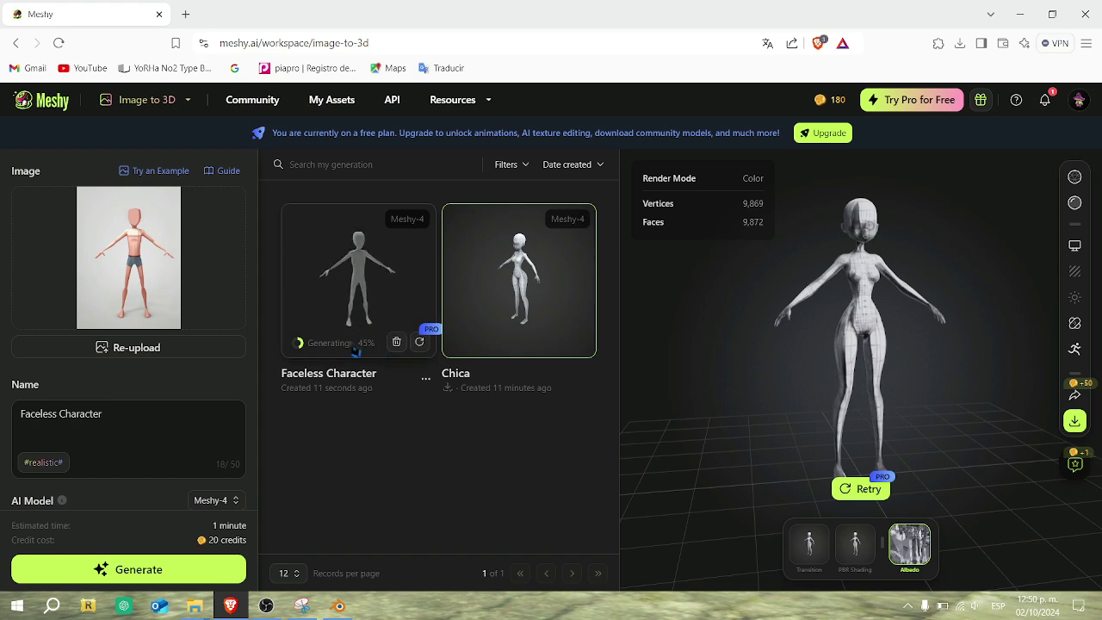
# Switch to Blender and examine the Base#1 body in Material Preview shading along with its material settings.
pyautogui.click(336, 605)
pyautogui.scroll(2, 408, 238)
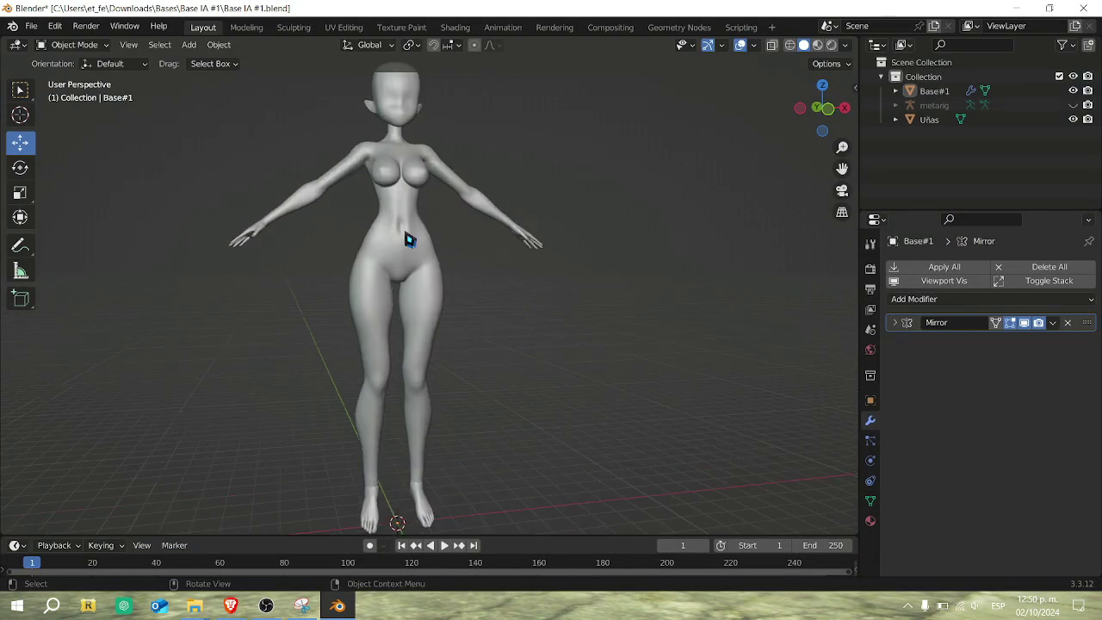
pyautogui.click(398, 241)
pyautogui.press('KP_1')
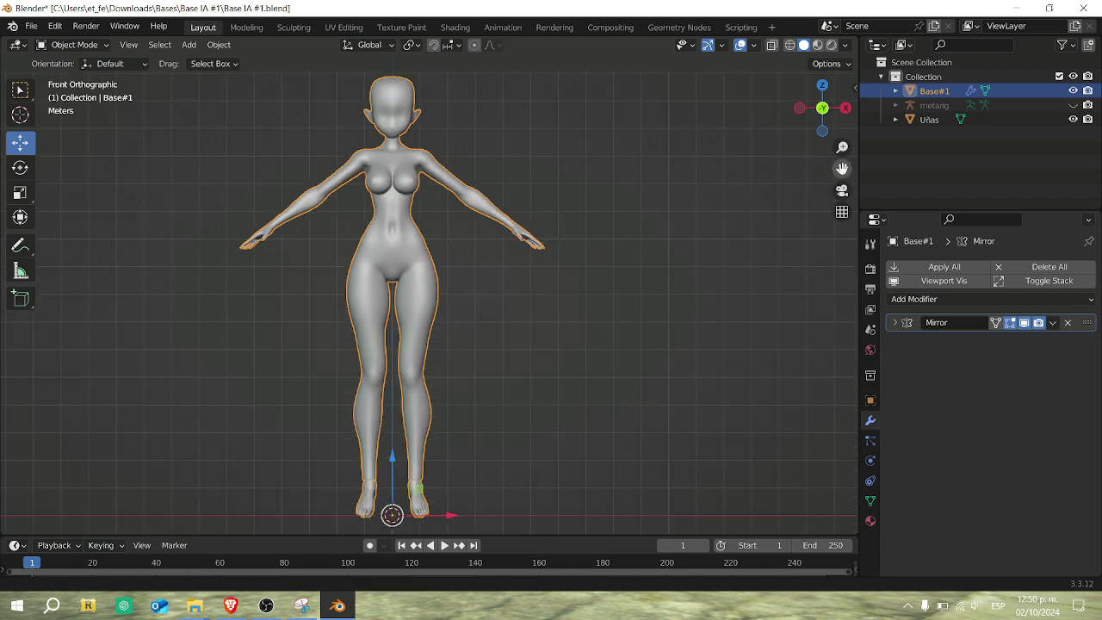
pyautogui.moveTo(842, 168); pyautogui.dragTo(850, 250)
pyautogui.scroll(3, 447, 159)
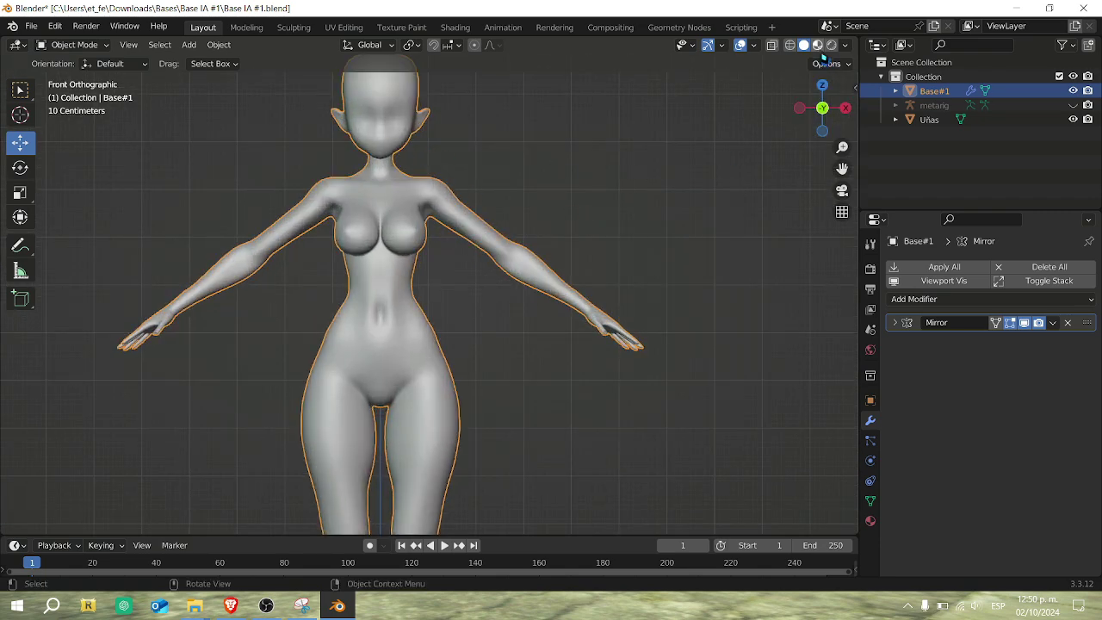
pyautogui.click(817, 45)
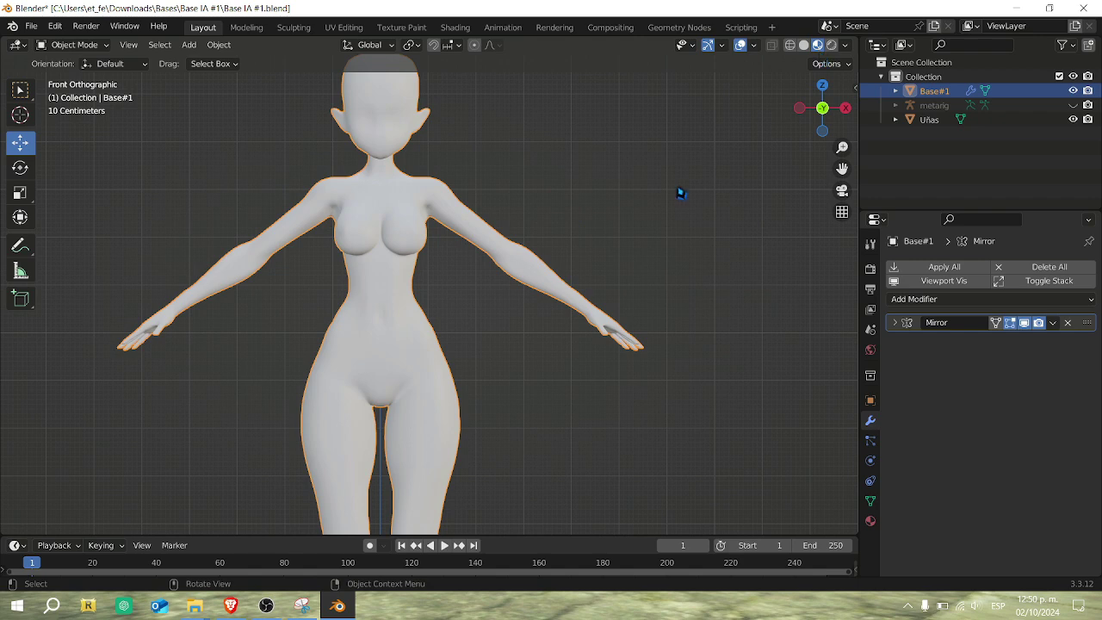
pyautogui.click(678, 190)
pyautogui.scroll(-2, 679, 189)
pyautogui.moveTo(839, 115); pyautogui.dragTo(777, 129)
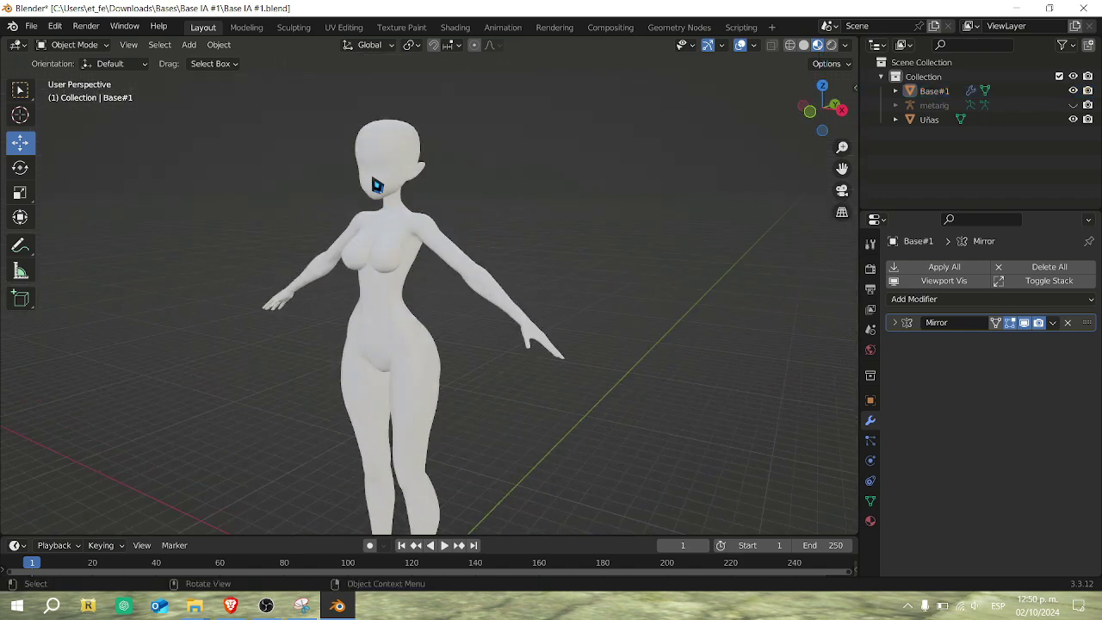
pyautogui.click(374, 180)
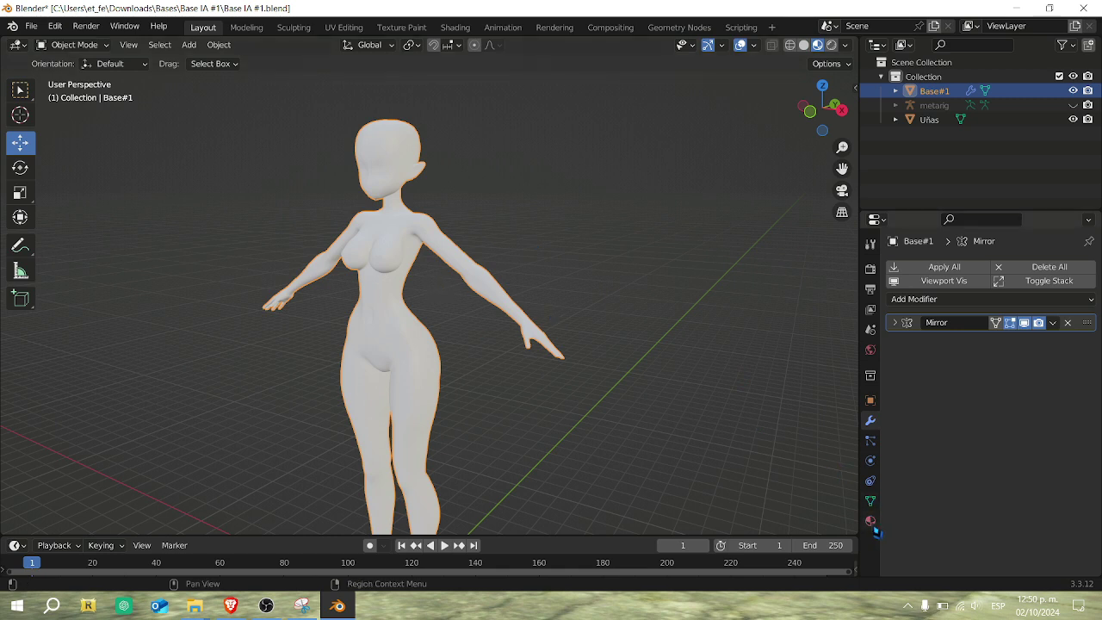
pyautogui.click(870, 521)
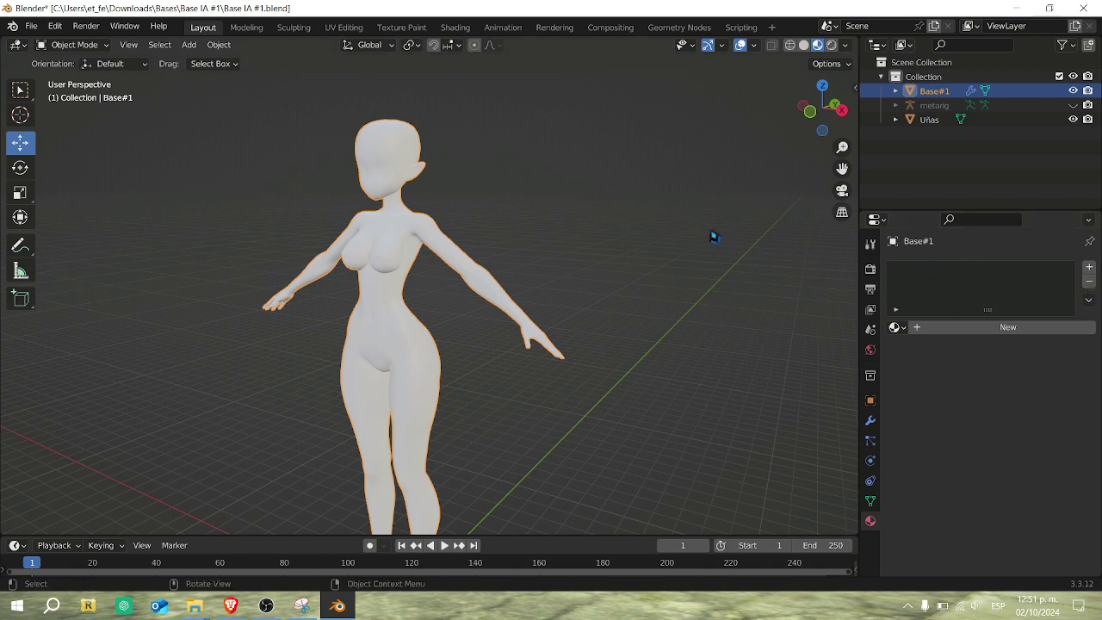
pyautogui.moveTo(405, 284); pyautogui.dragTo(433, 283, button='middle')
pyautogui.press('KP_1')
pyautogui.scroll(3, 460, 300)
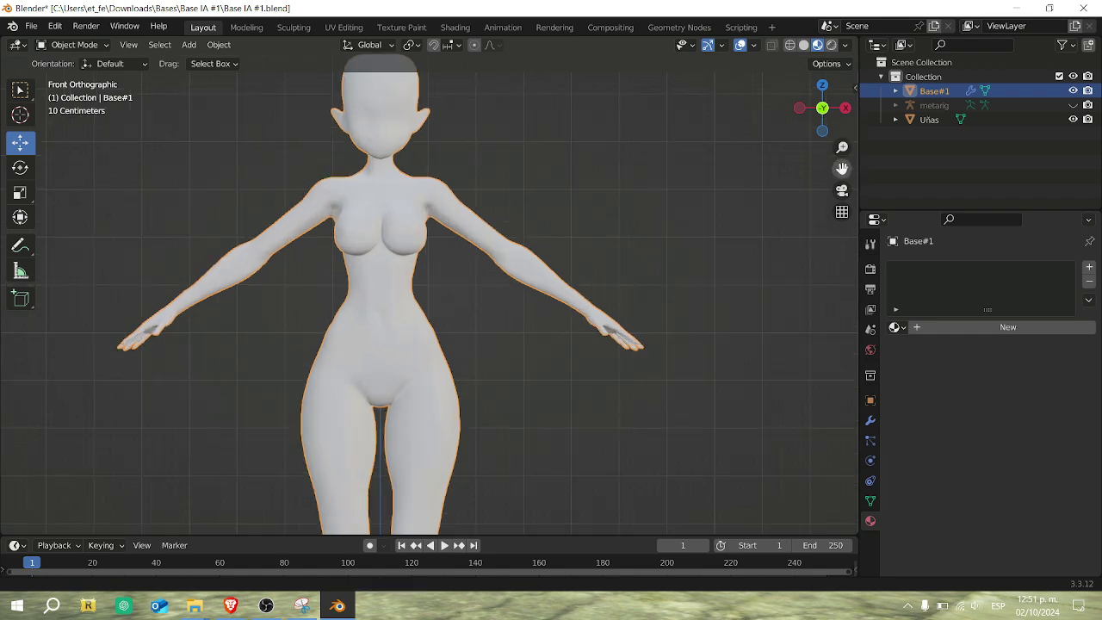
# Edit the Base#1 body in solid shading with X-ray enabled and select all vertices of the hand up to the wrist.
pyautogui.moveTo(842, 169); pyautogui.dragTo(864, 213)
pyautogui.scroll(2, 647, 208)
pyautogui.press('Tab')
pyautogui.scroll(-3, 623, 259)
pyautogui.moveTo(842, 169); pyautogui.dragTo(771, 79)
pyautogui.scroll(7, 645, 226)
pyautogui.moveTo(842, 167); pyautogui.dragTo(580, 224)
pyautogui.click(803, 45)
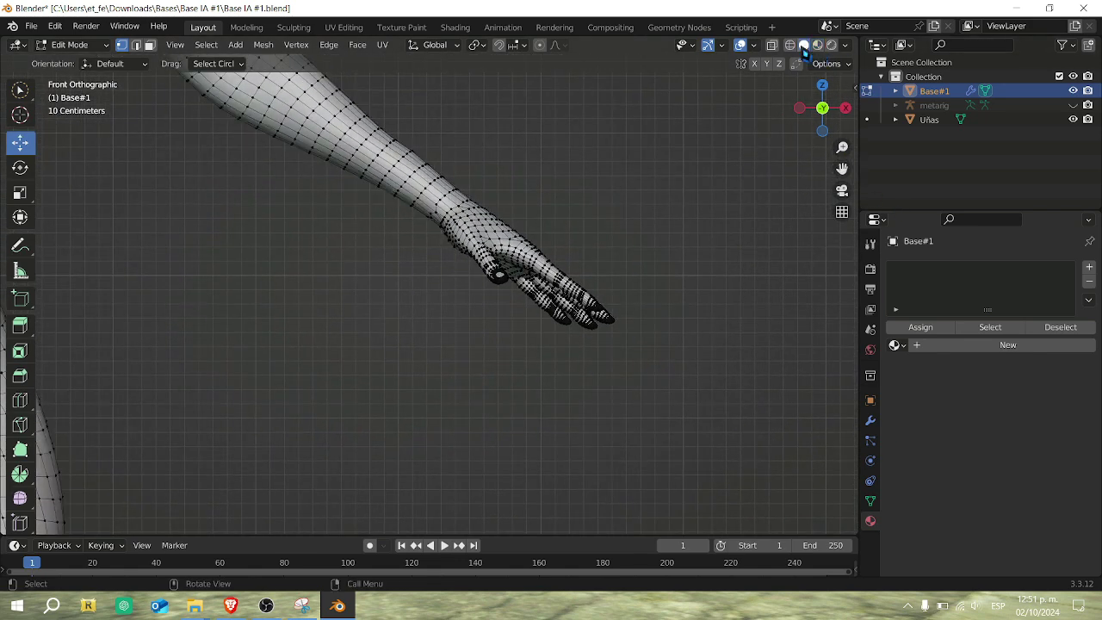
pyautogui.click(772, 45)
pyautogui.moveTo(492, 222)
pyautogui.mouseDown()
pyautogui.moveTo(458, 241)
pyautogui.moveTo(481, 301)
pyautogui.moveTo(508, 279)
pyautogui.moveTo(559, 312)
pyautogui.moveTo(482, 204)
pyautogui.moveTo(426, 211)
pyautogui.moveTo(427, 181)
pyautogui.mouseUp()
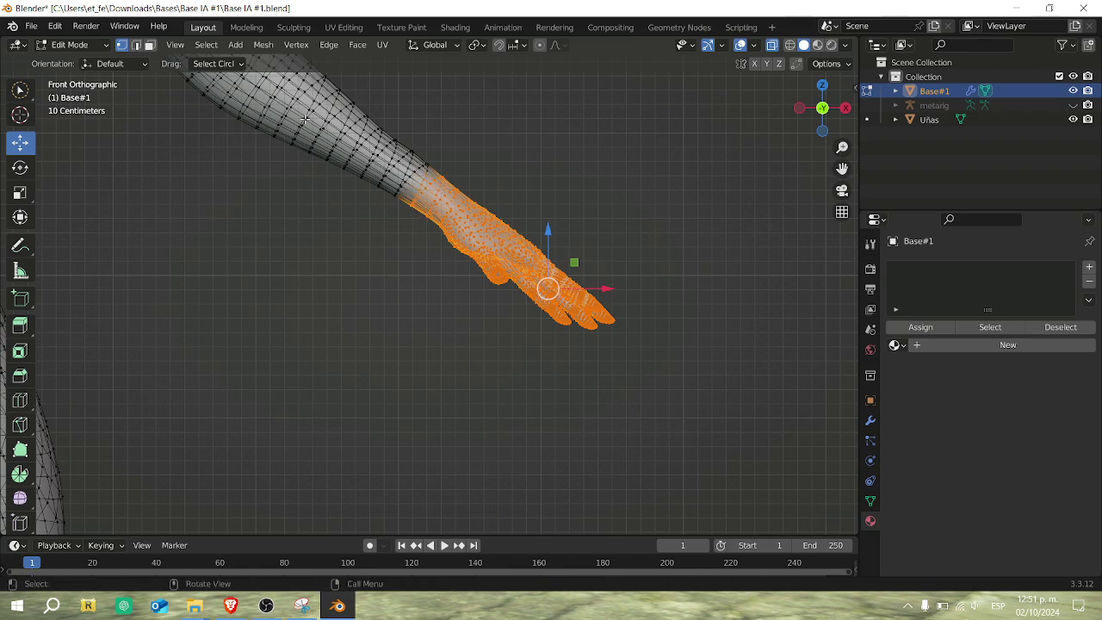
# Duplicate the selected hand in place and separate the copy into its own object.
pyautogui.scroll(-3, 574, 227)
pyautogui.moveTo(841, 168); pyautogui.dragTo(853, 211)
pyautogui.press('ctrl')
pyautogui.hotkey('shift', 'd')
pyautogui.rightClick(794, 243)
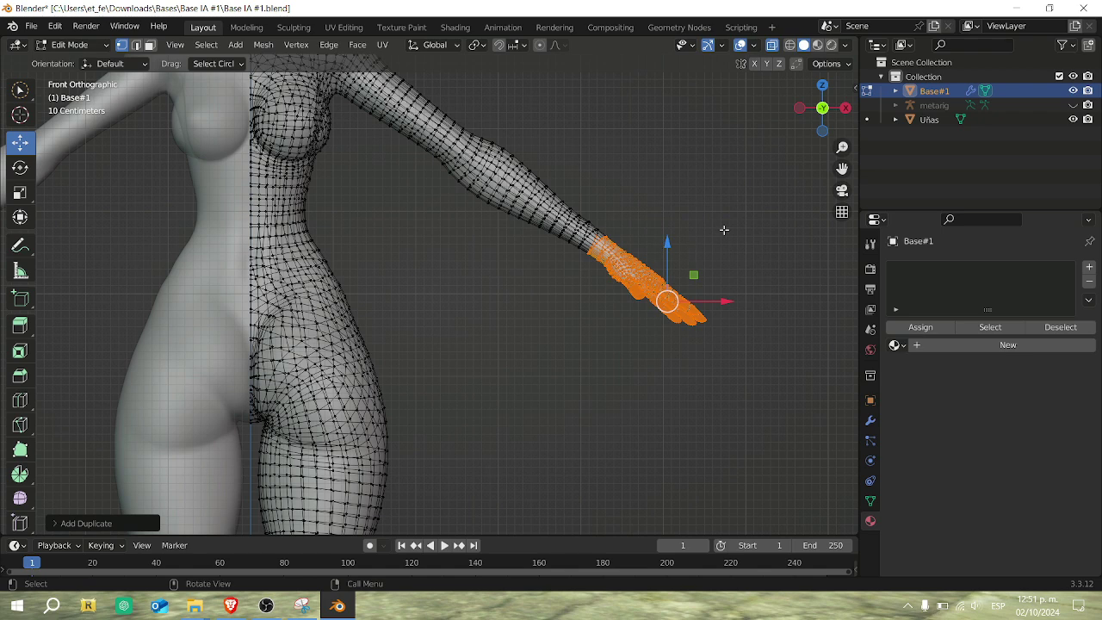
pyautogui.press('p')
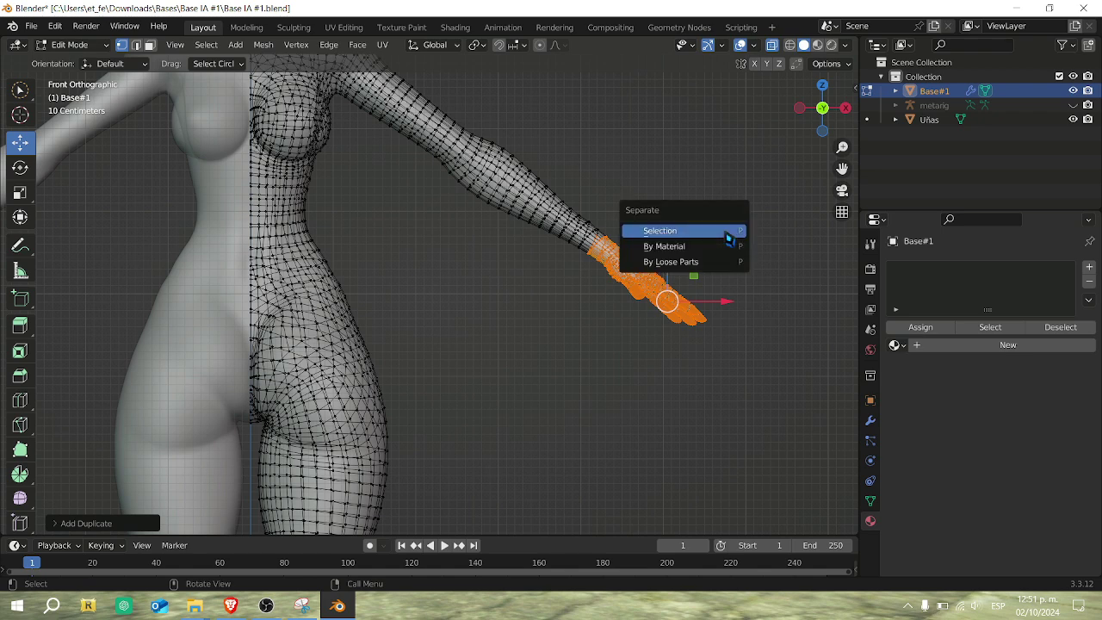
pyautogui.click(660, 230)
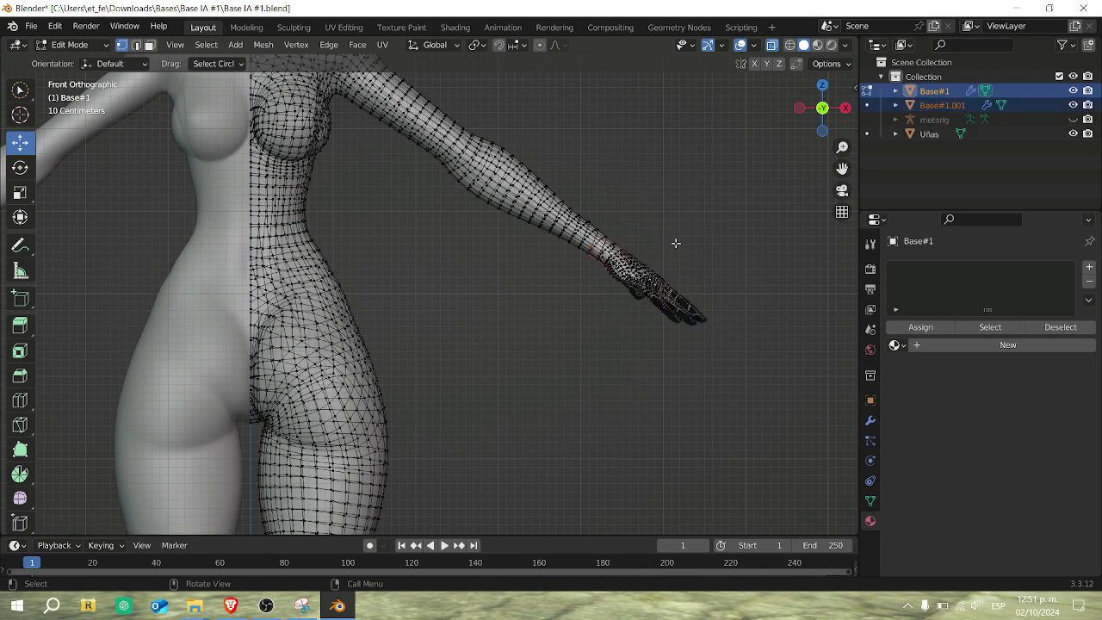
# Return to Object Mode, rename the separated hand object to mano and turn off X-ray.
pyautogui.press('Tab')
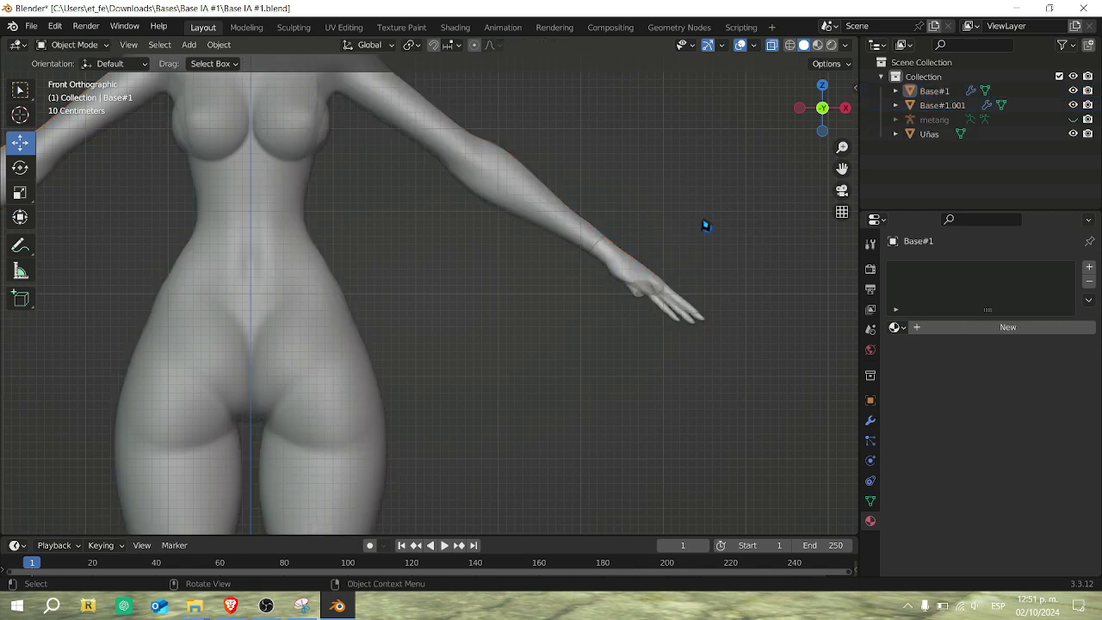
pyautogui.click(941, 105)
pyautogui.doubleClick(940, 107)
pyautogui.write('mano')
pyautogui.press('Return')
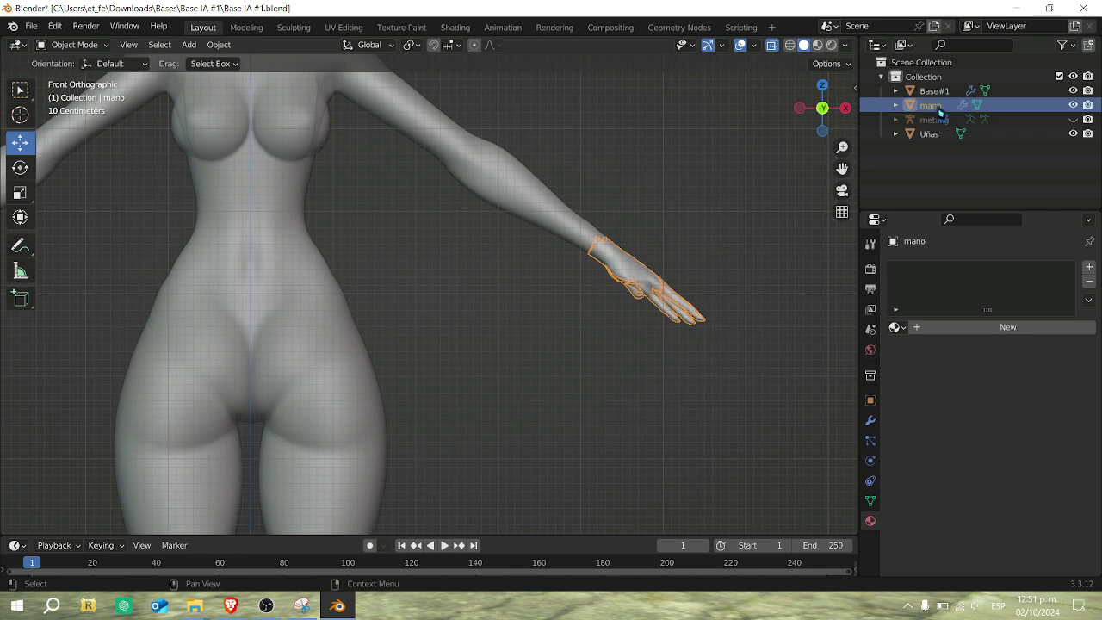
pyautogui.scroll(-4, 652, 246)
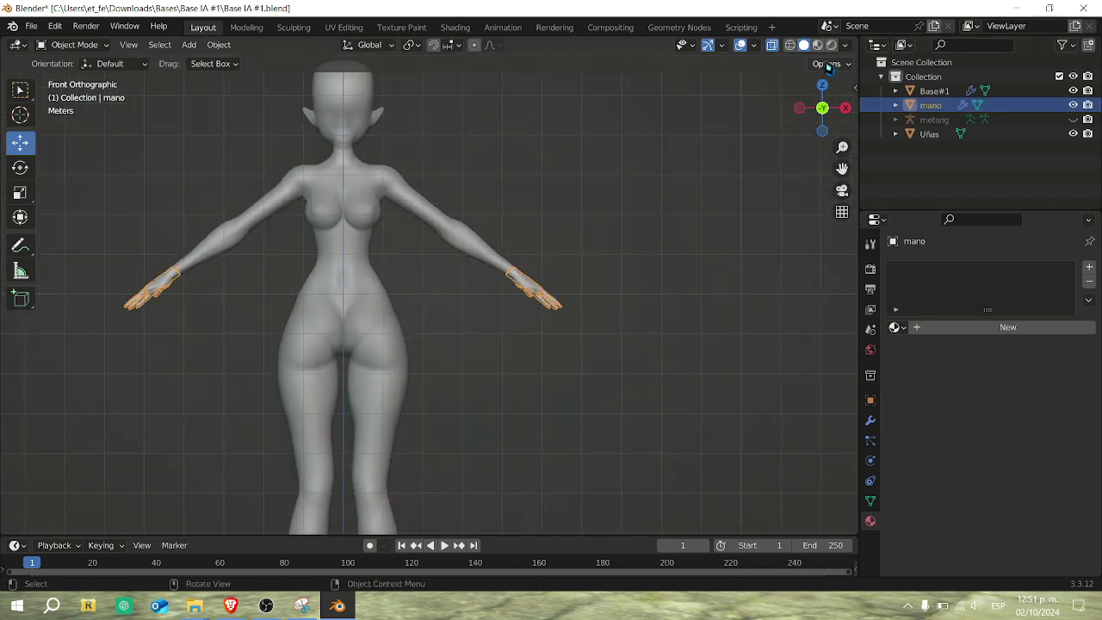
pyautogui.click(769, 46)
pyautogui.scroll(-1, 677, 205)
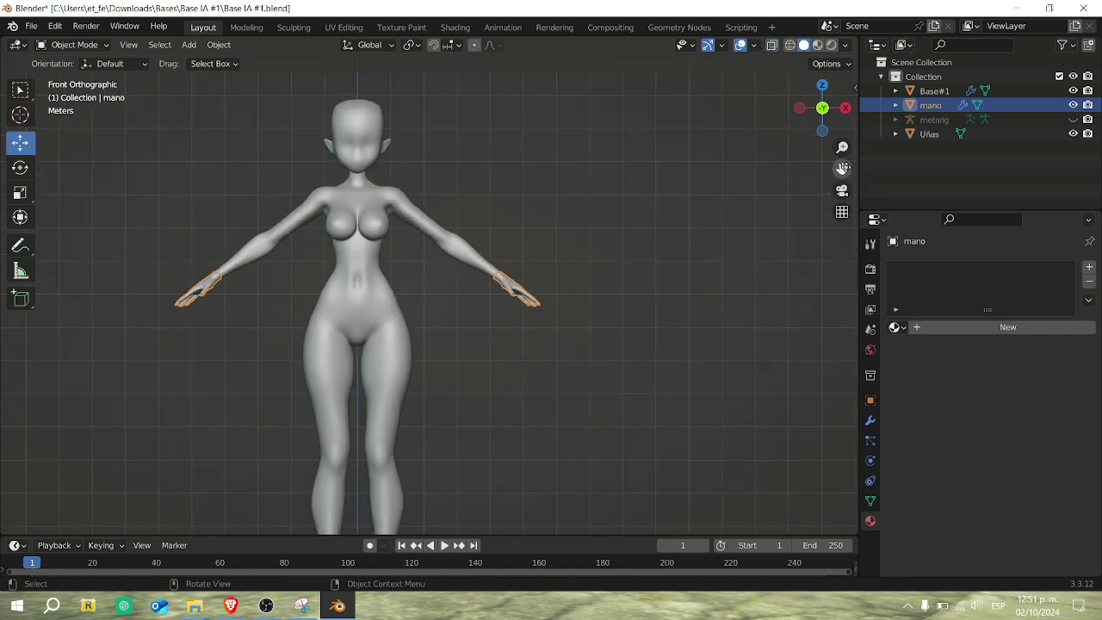
# Delete the Base#1 body from the collection and unhide the metarig armature.
pyautogui.moveTo(842, 168); pyautogui.dragTo(886, 111)
pyautogui.click(418, 209)
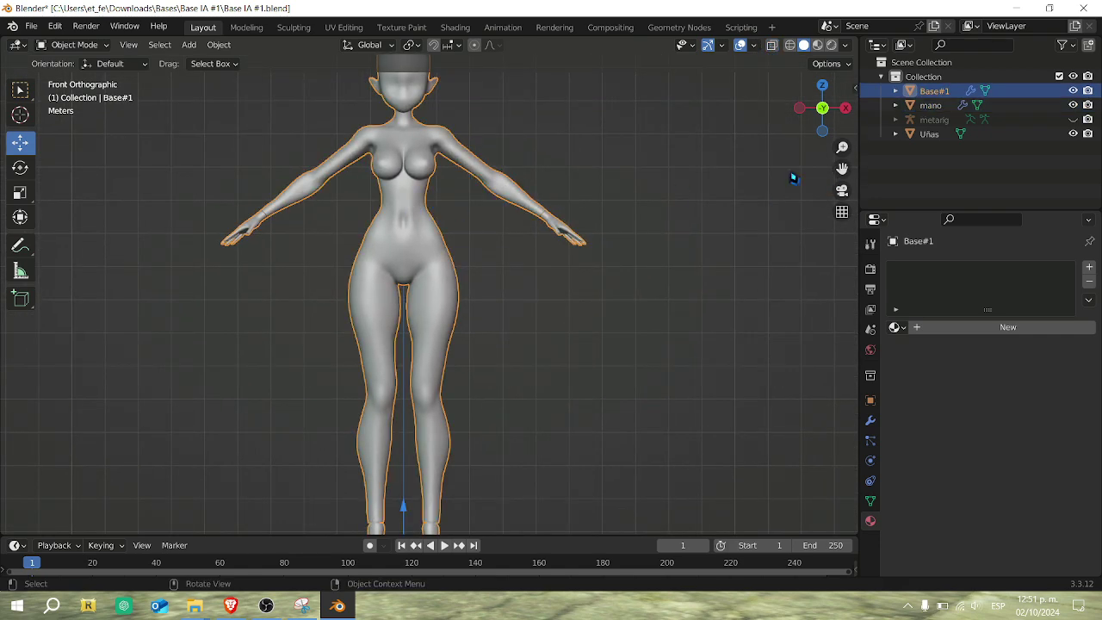
pyautogui.rightClick(940, 101)
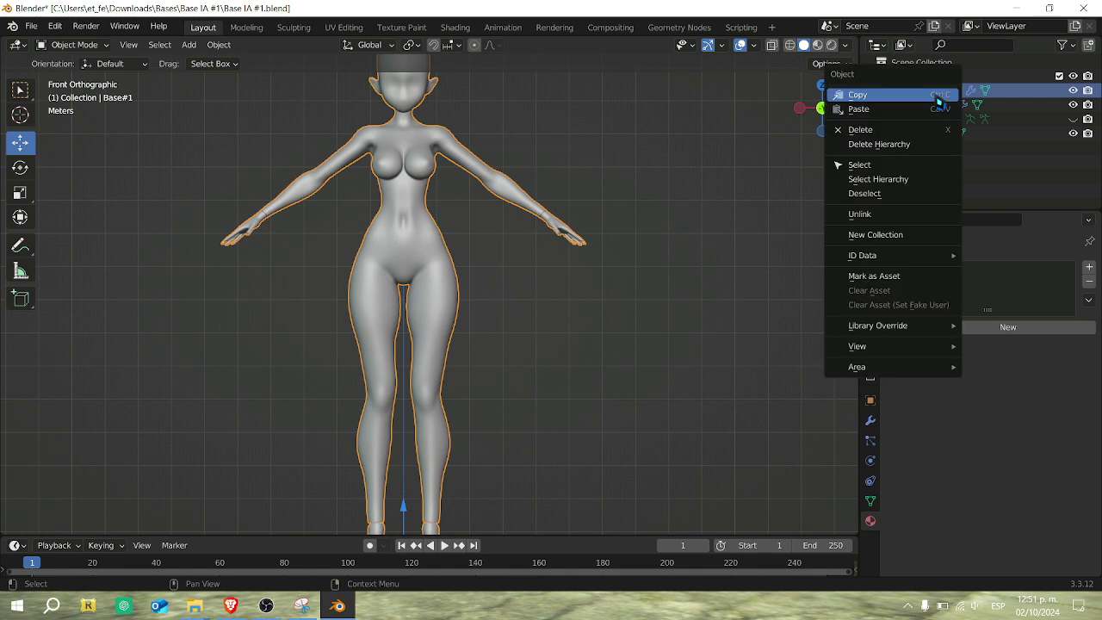
pyautogui.click(891, 153)
pyautogui.scroll(-4, 522, 327)
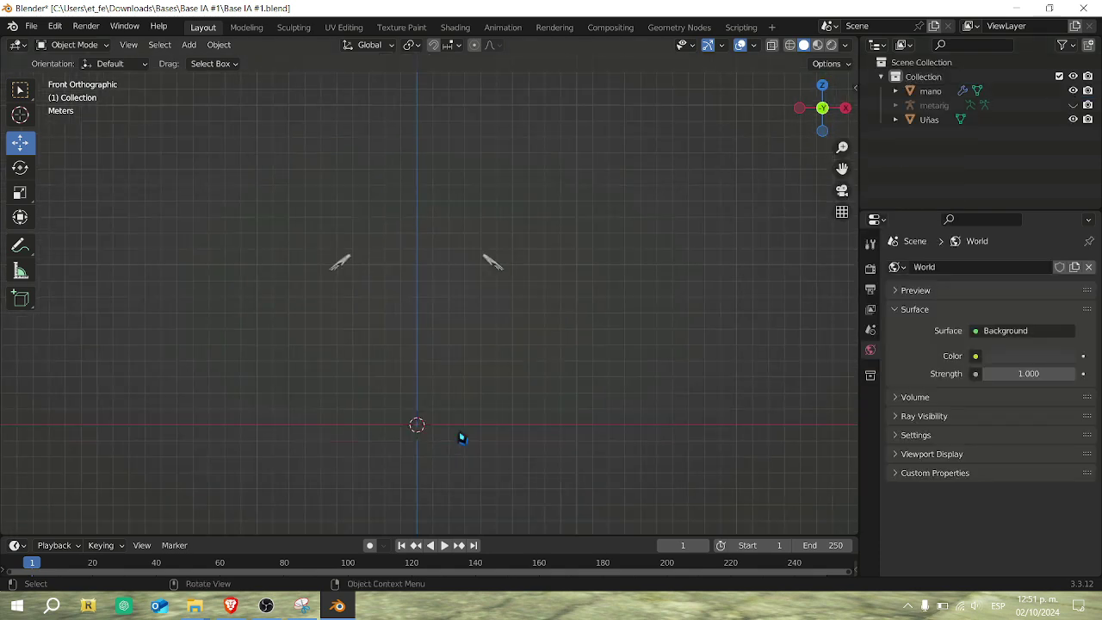
pyautogui.click(1073, 105)
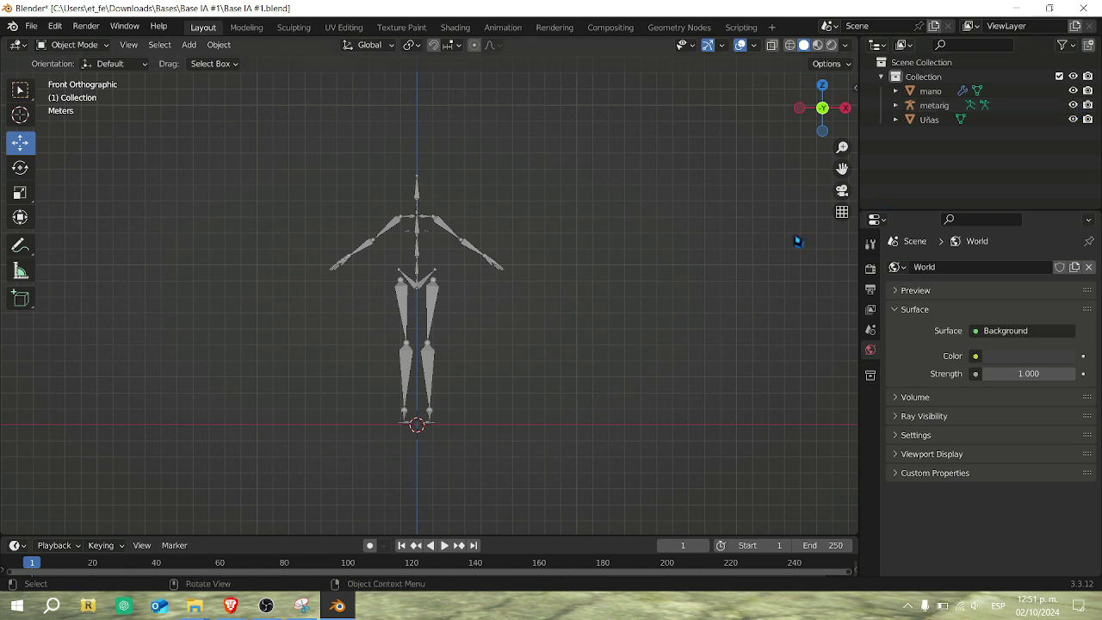
# Undo the body deletion, hand separation and earlier foot edits back to the Pies object in Edit Mode with nothing selected.
pyautogui.hotkey('ctrl', 'z')
pyautogui.hotkey('ctrl', 'z')
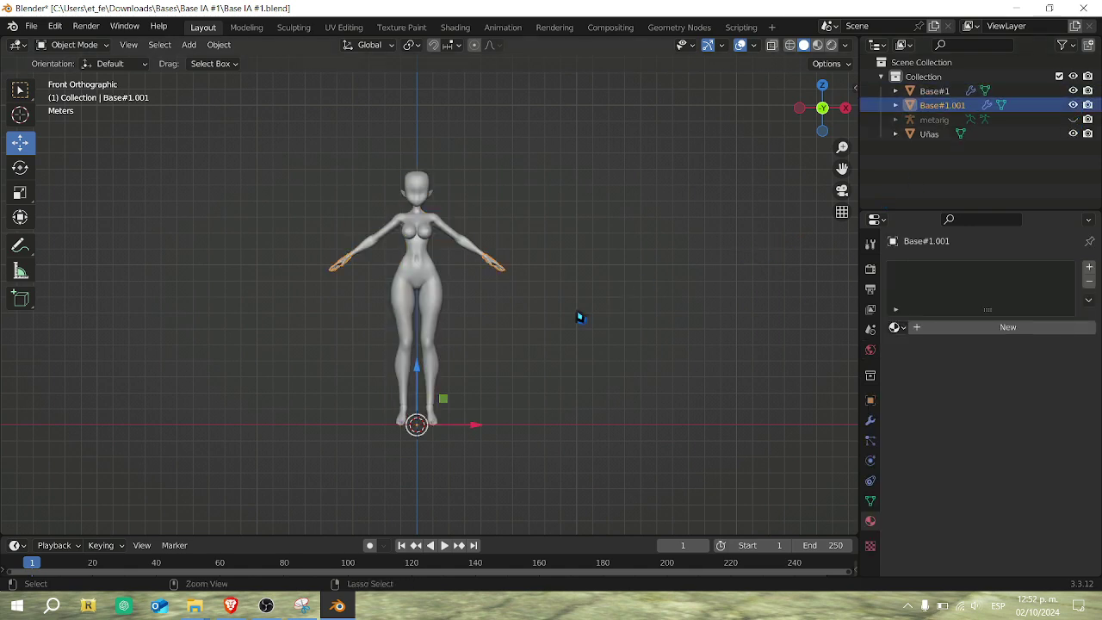
pyautogui.hotkey('ctrl', 'z')
pyautogui.hotkey('ctrl', 'z')
pyautogui.hotkey('ctrl', 'z')
pyautogui.hotkey('ctrl', 'z')
pyautogui.hotkey('ctrl', 'z')
pyautogui.hotkey('ctrl', 'z')
pyautogui.hotkey('ctrl', 'z')
pyautogui.hotkey('ctrl', 'z')
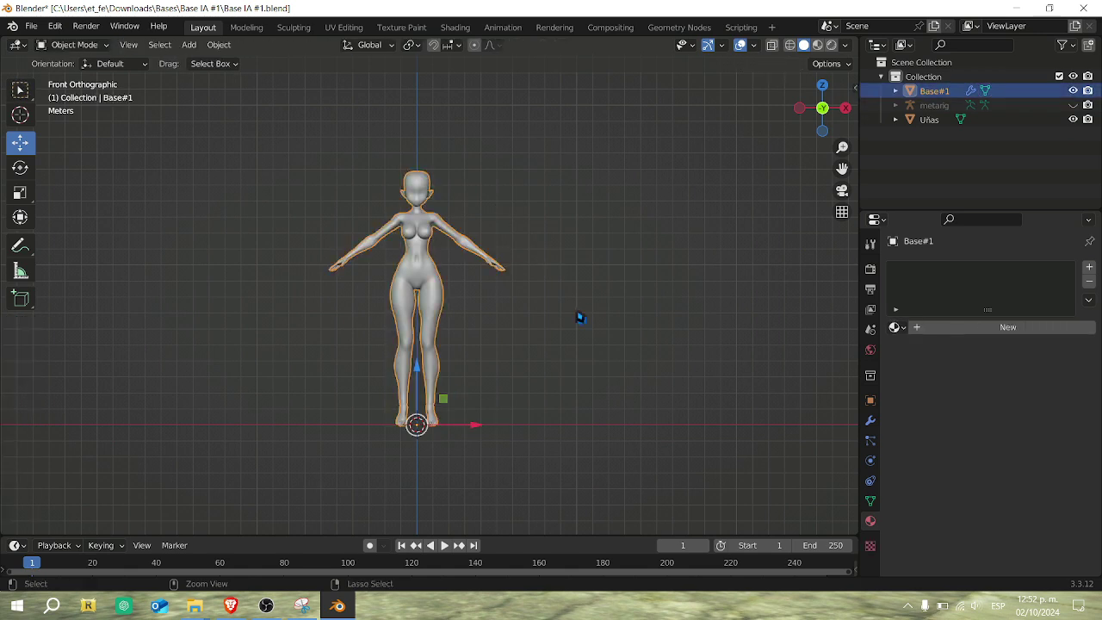
pyautogui.hotkey('ctrl', 'z')
pyautogui.hotkey('ctrl', 'z')
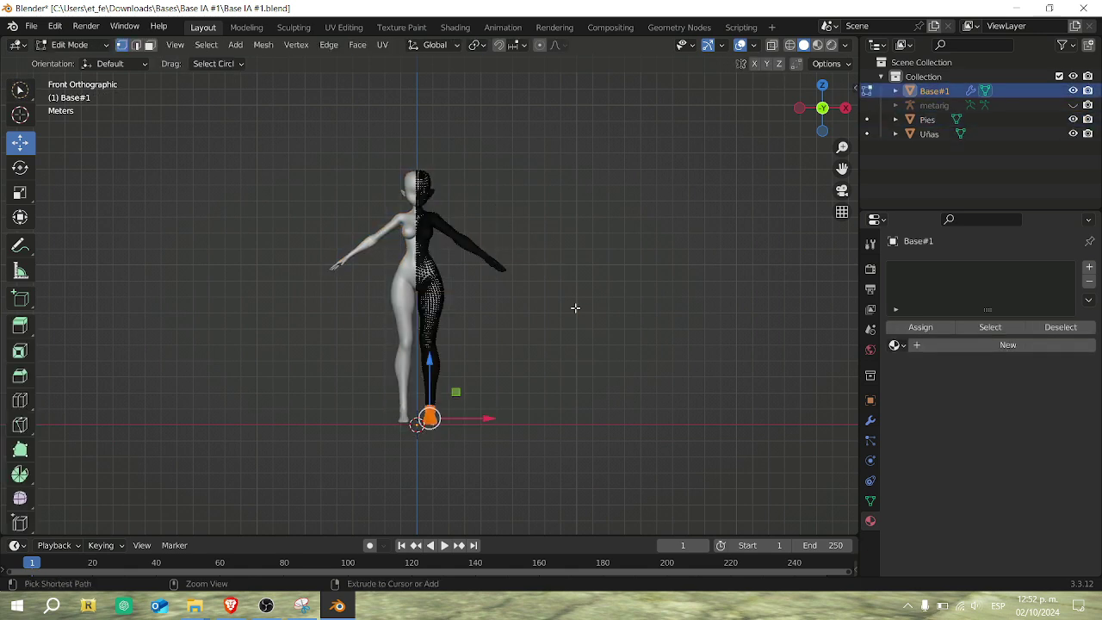
pyautogui.hotkey('ctrl', 'z')
pyautogui.hotkey('ctrl', 'z')
pyautogui.hotkey('ctrl', 'z')
pyautogui.hotkey('ctrl', 'z')
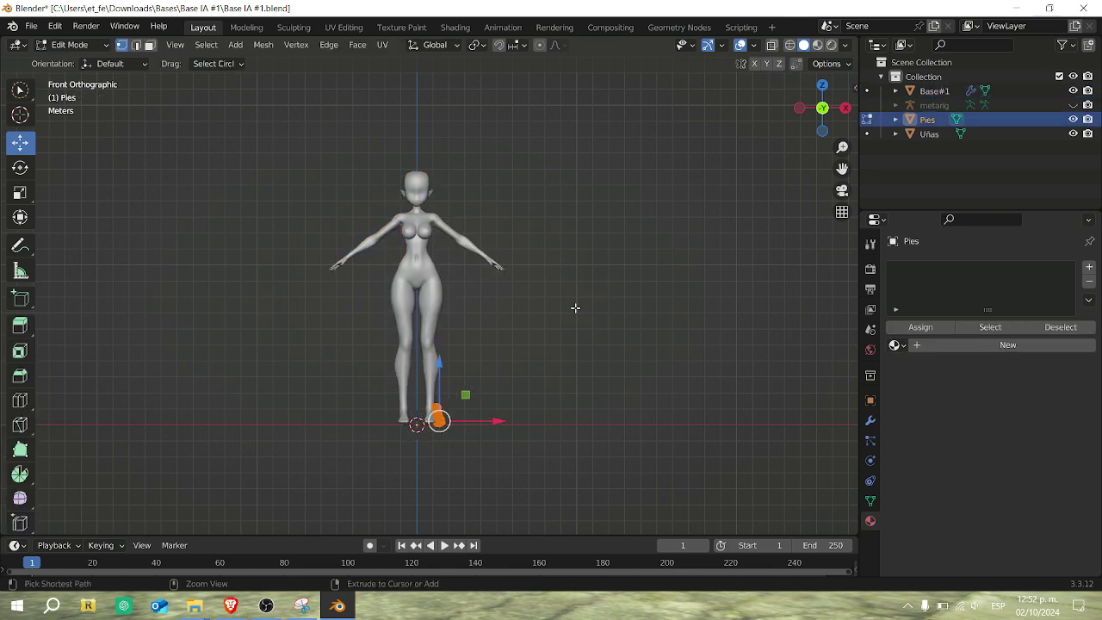
pyautogui.hotkey('ctrl', 'z')
pyautogui.hotkey('ctrl', 'z')
pyautogui.hotkey('ctrl', 'z')
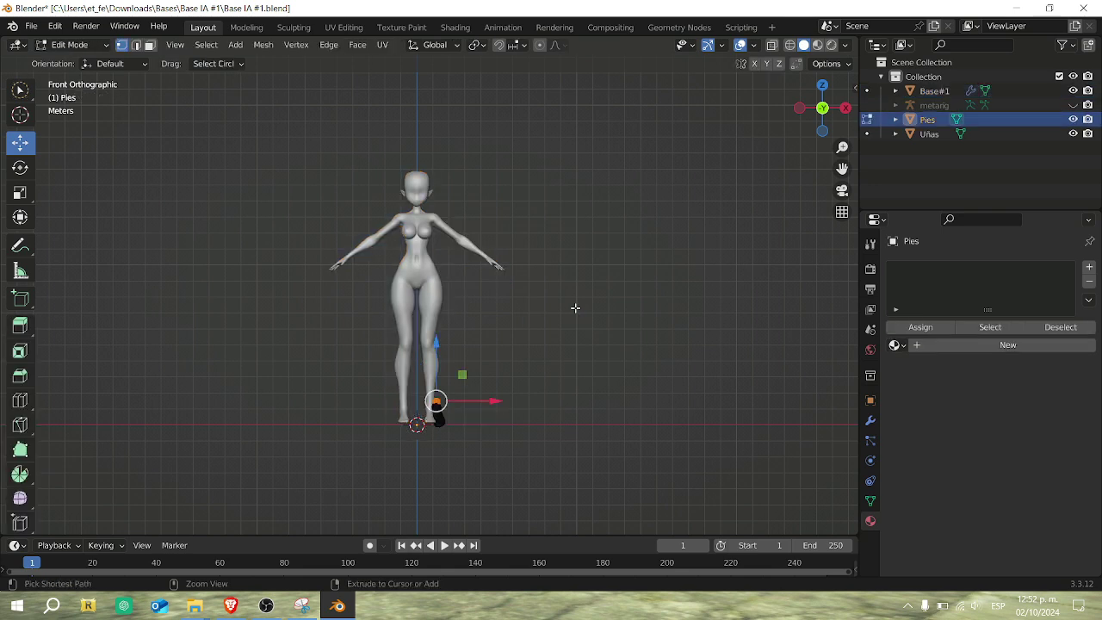
pyautogui.hotkey('ctrl', 'z')
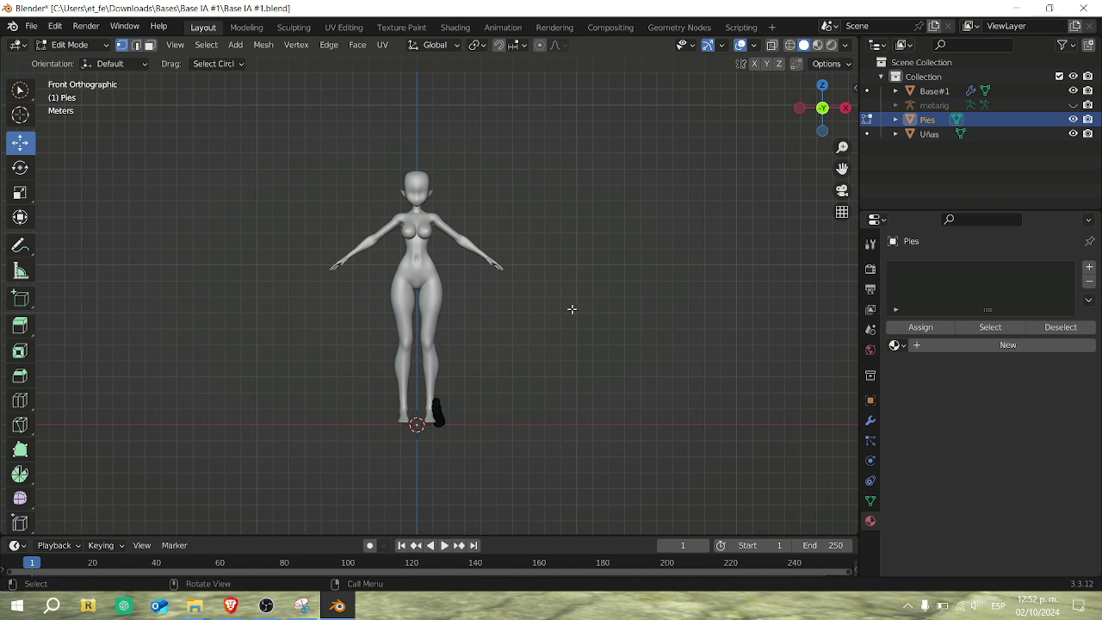
# Leave Edit Mode on the Pies object, select the Base#1 body and enter Edit Mode on it.
pyautogui.press('Tab')
pyautogui.click(417, 264)
pyautogui.scroll(3, 418, 264)
pyautogui.press('Tab')
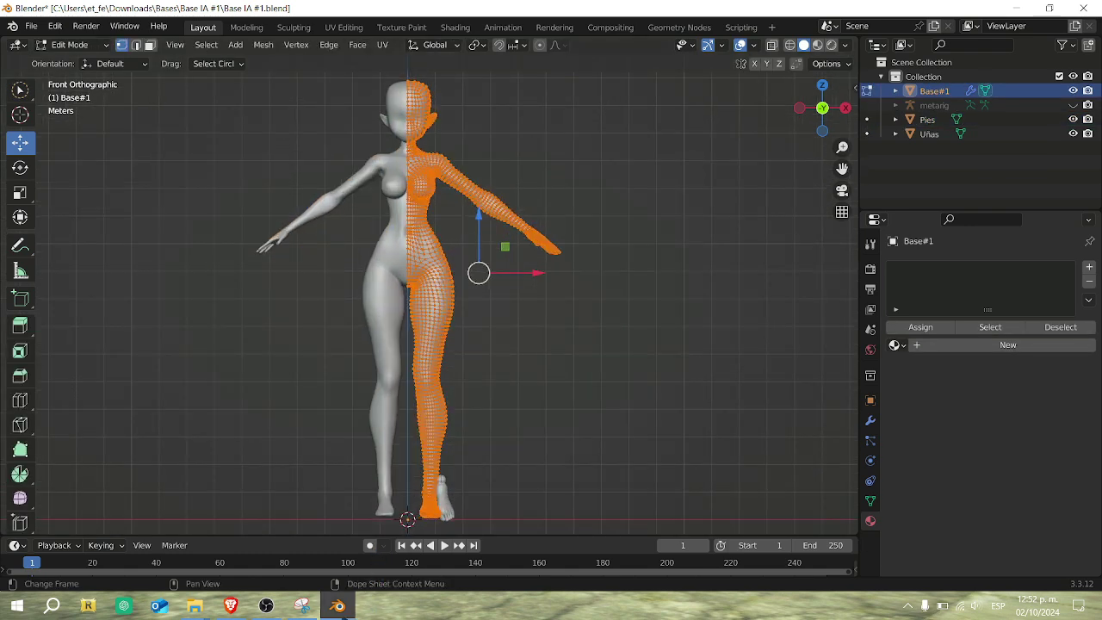
# Switch to Meshy, open the Faceless Character model and examine its body and hands from several angles.
pyautogui.click(242, 610)
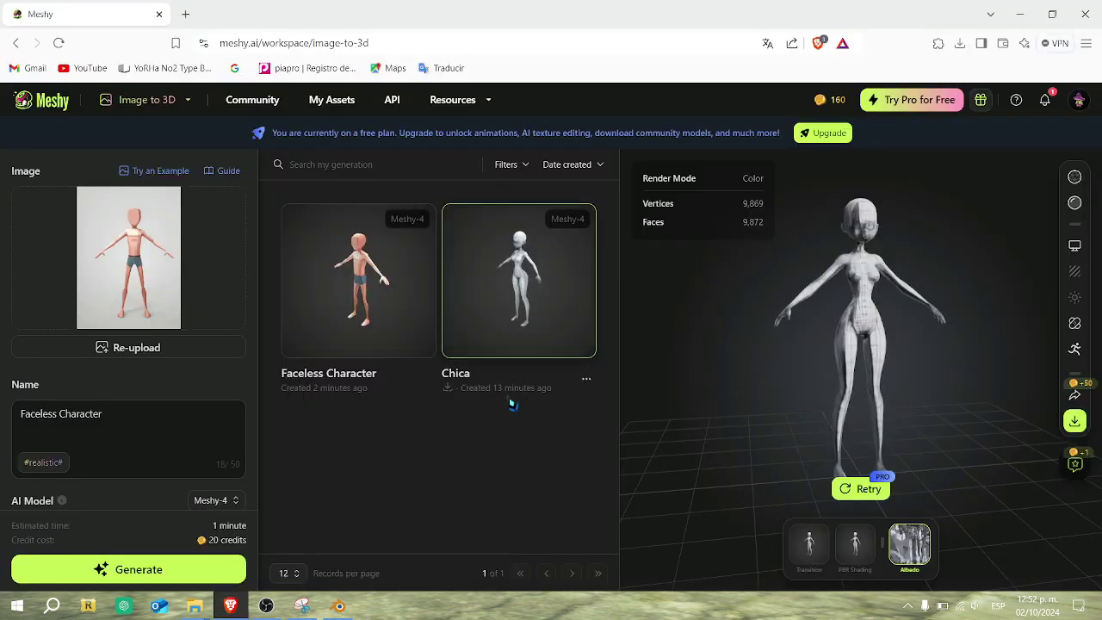
pyautogui.click(372, 316)
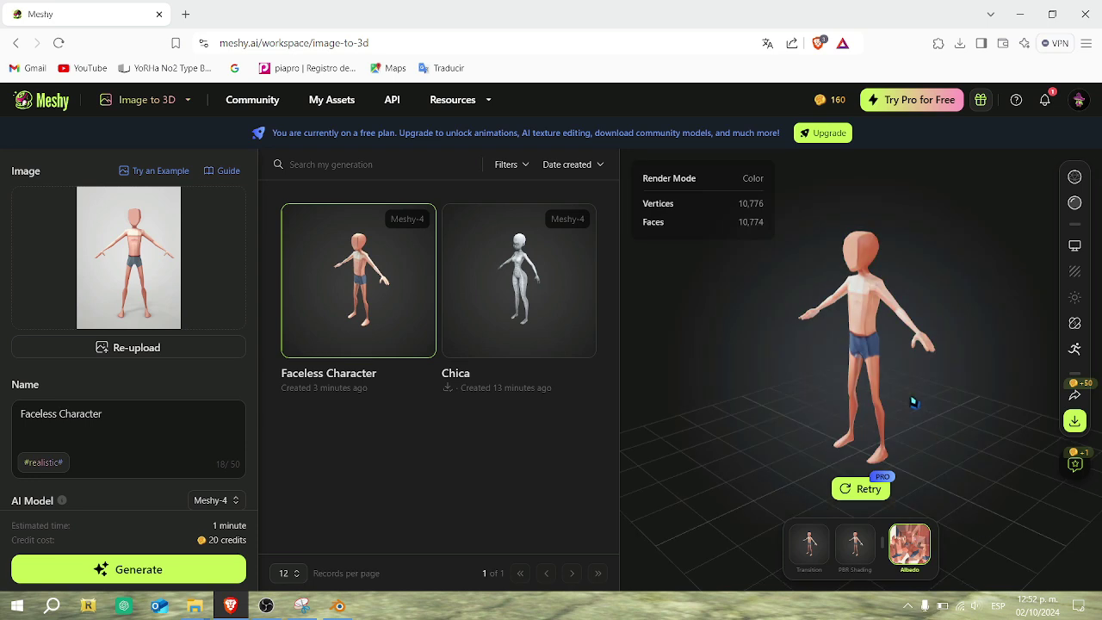
pyautogui.scroll(1, 914, 402)
pyautogui.moveTo(897, 377); pyautogui.dragTo(932, 335)
pyautogui.scroll(2, 927, 344)
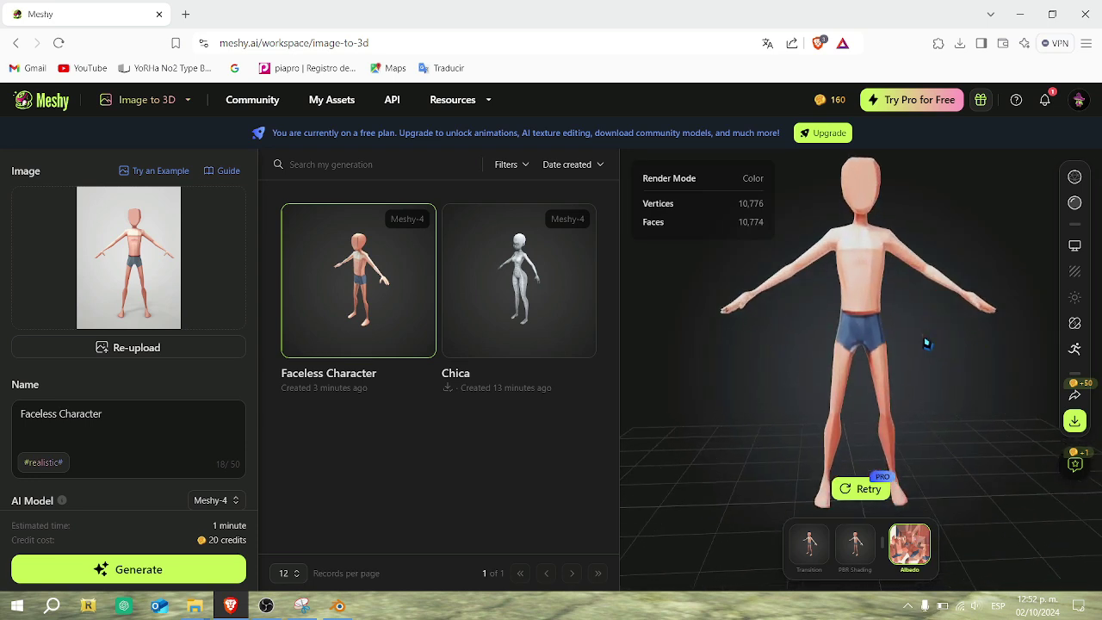
pyautogui.moveTo(804, 349); pyautogui.dragTo(774, 324)
pyautogui.moveTo(850, 314)
pyautogui.mouseDown()
pyautogui.moveTo(852, 326)
pyautogui.moveTo(868, 307)
pyautogui.moveTo(853, 321)
pyautogui.mouseUp()
pyautogui.scroll(-4, 857, 327)
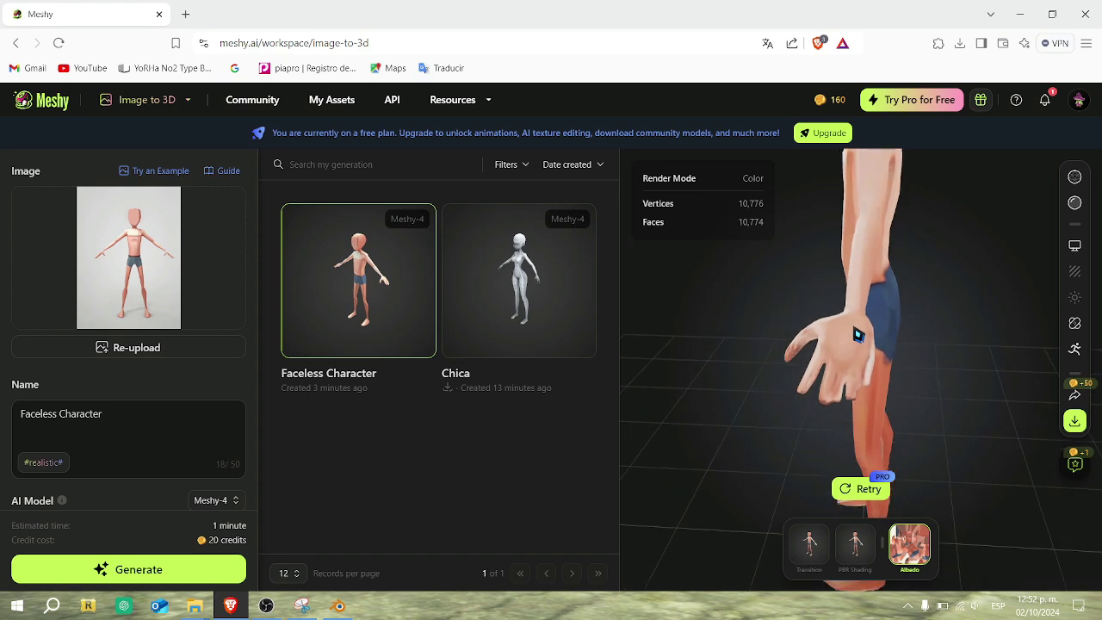
pyautogui.moveTo(858, 336); pyautogui.dragTo(920, 359)
pyautogui.scroll(-4, 915, 361)
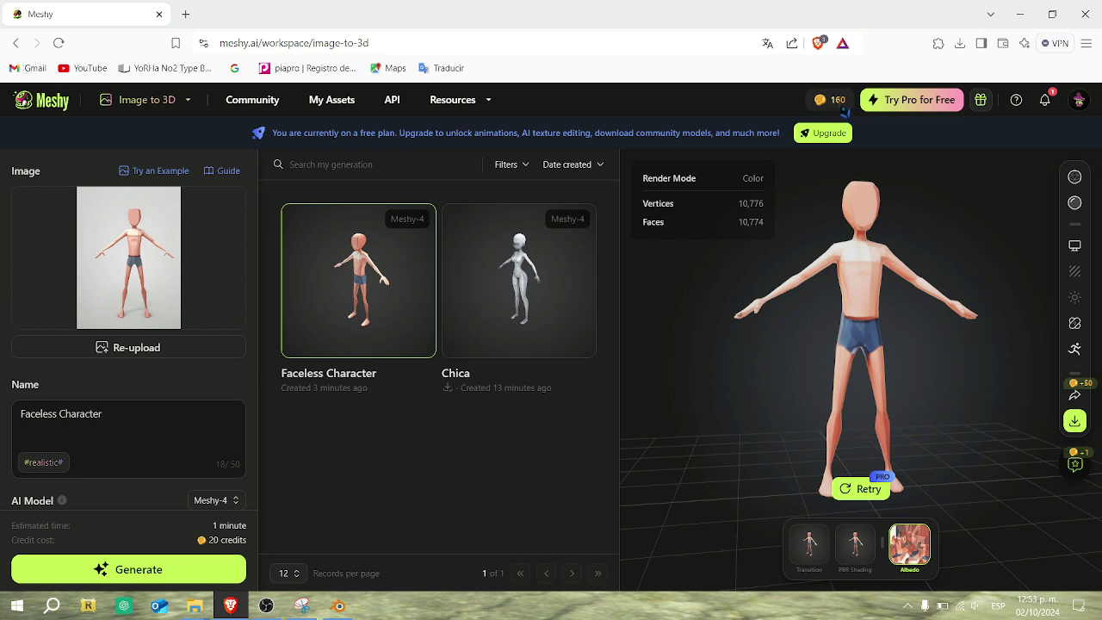
# Download the Faceless Character model in obj format to the Bases folder as Faceless_Character_obj.
pyautogui.click(1074, 420)
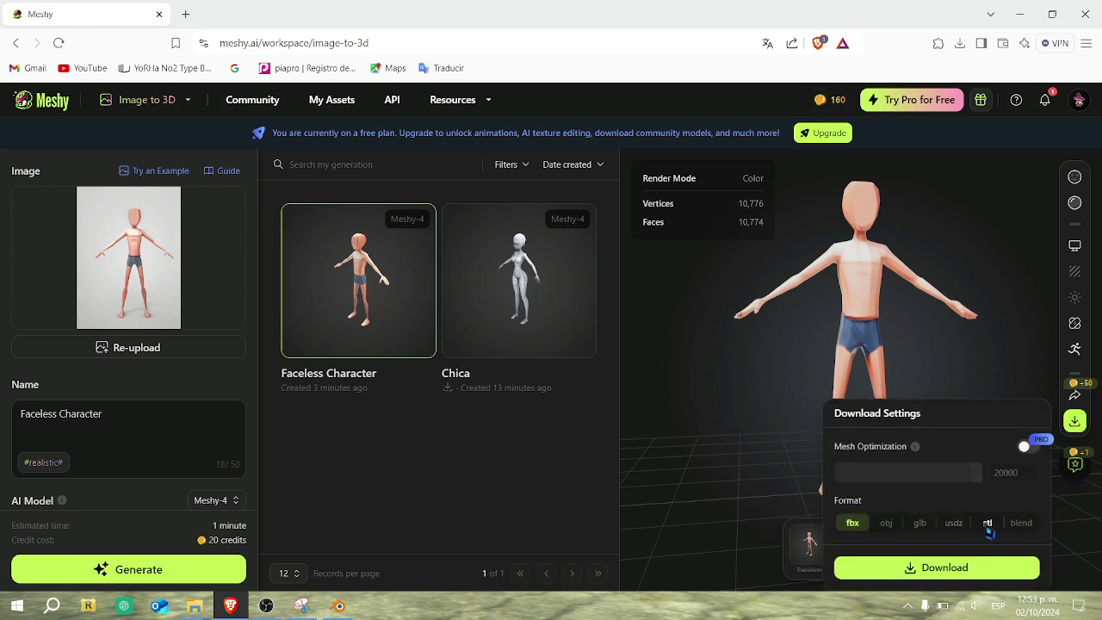
pyautogui.click(885, 523)
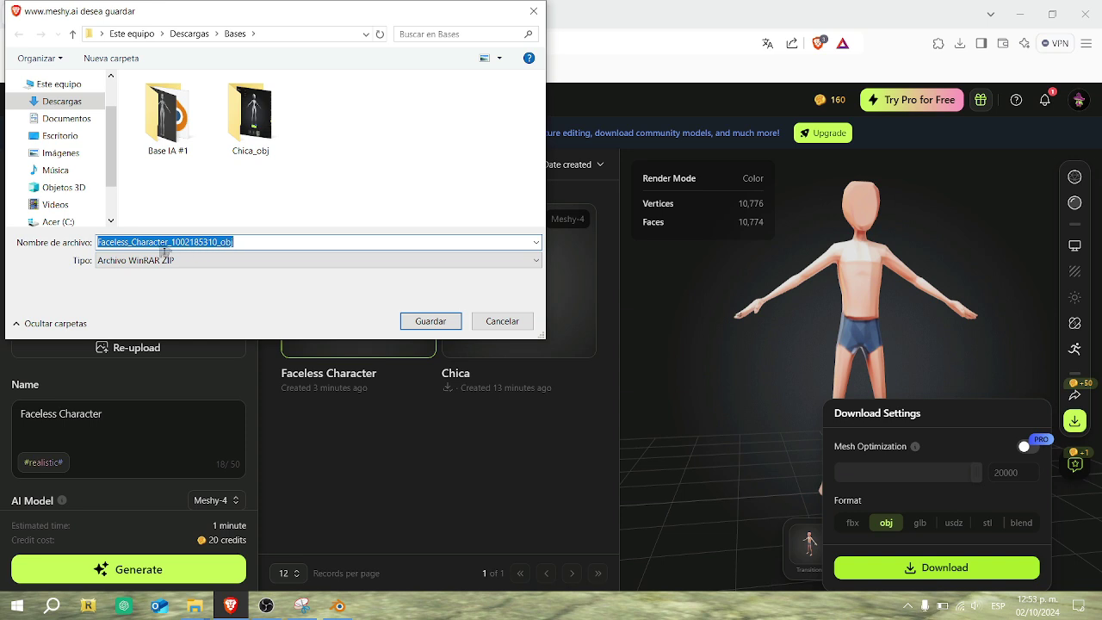
pyautogui.moveTo(171, 248); pyautogui.dragTo(210, 252)
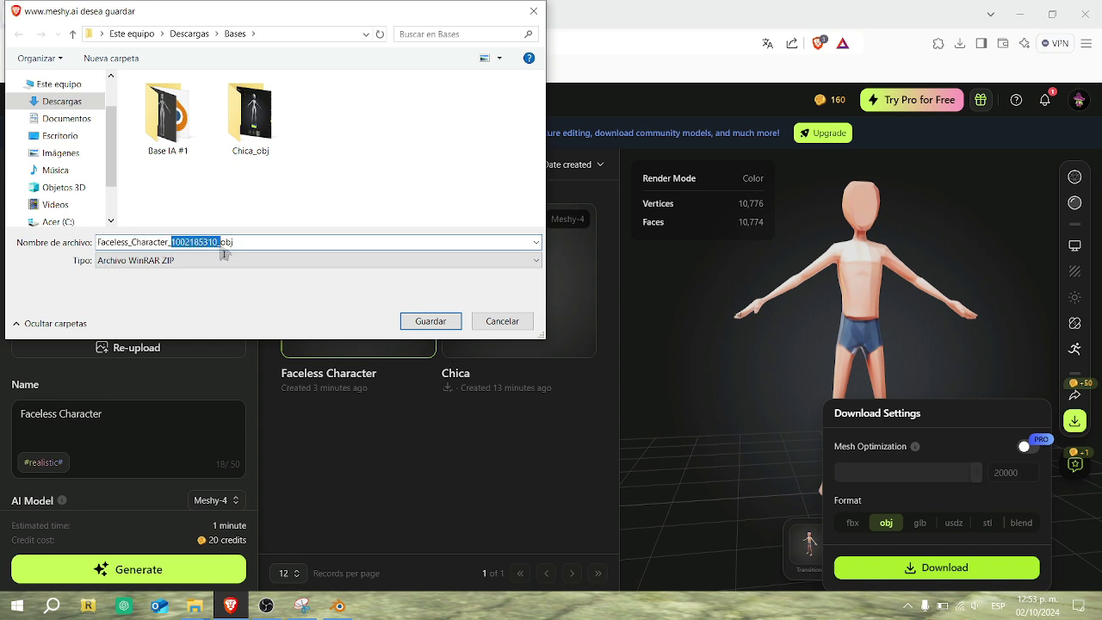
pyautogui.press('BackSpace')
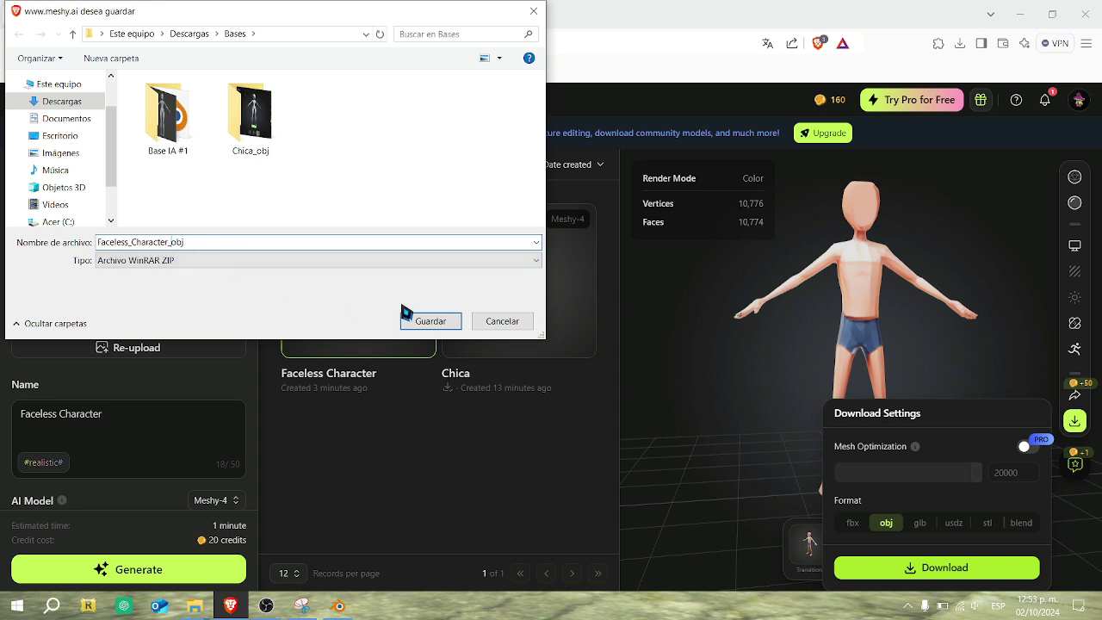
pyautogui.click(430, 322)
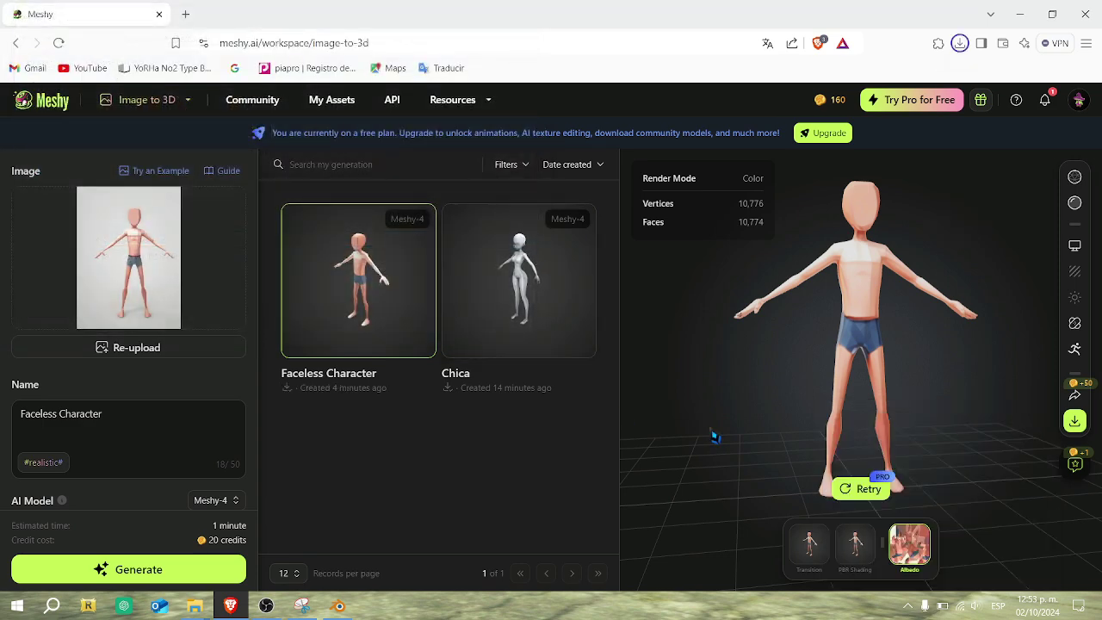
# Switch to Herramienta Recortes, capture the male character's preview and save it in the Bases folder as Captura45.
pyautogui.click(301, 608)
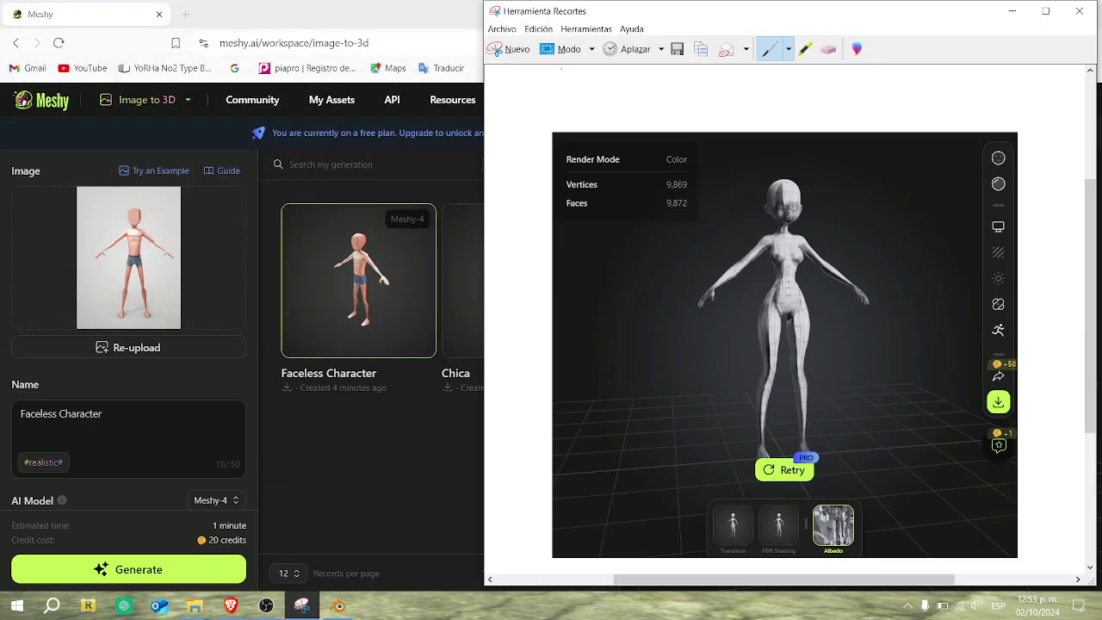
pyautogui.click(511, 49)
pyautogui.moveTo(628, 148); pyautogui.dragTo(1095, 575)
pyautogui.click(678, 47)
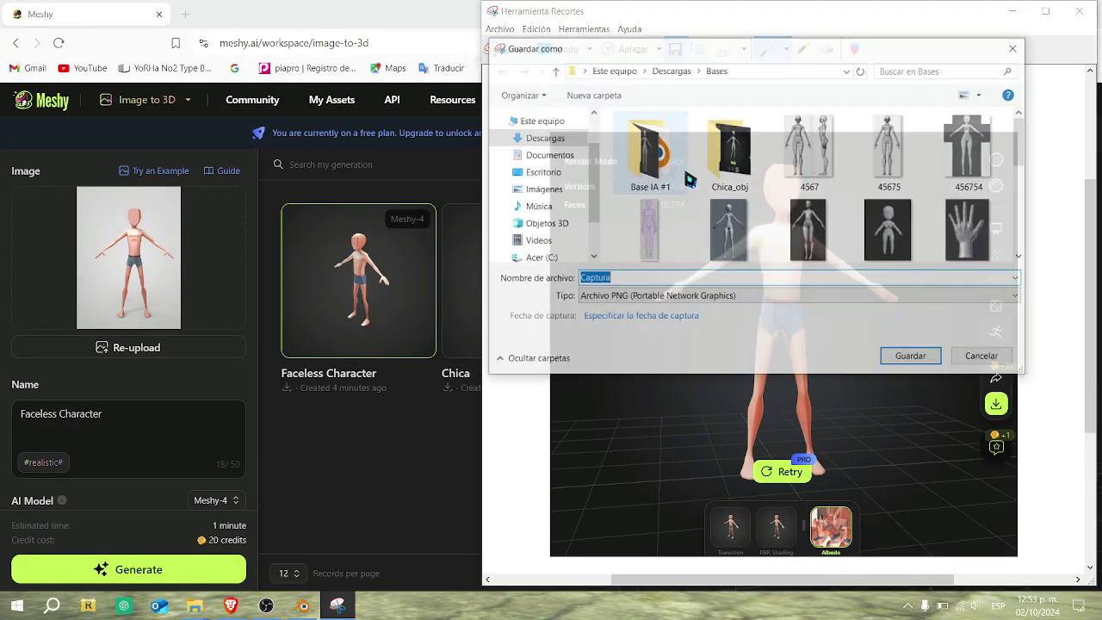
pyautogui.click(631, 284)
pyautogui.click(901, 360)
pyautogui.click(1013, 15)
# Switch to File Explorer, go back to the Bases folder and select the Faceless_Character_obj archive.
pyautogui.moveTo(194, 607)
pyautogui.click(116, 551)
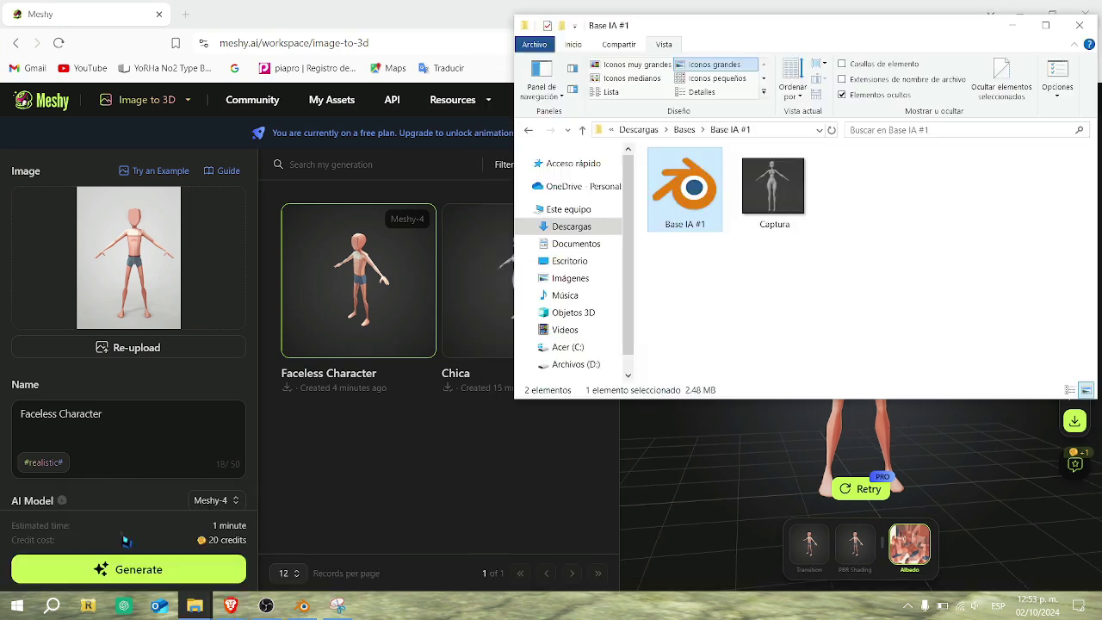
pyautogui.click(527, 131)
pyautogui.click(859, 274)
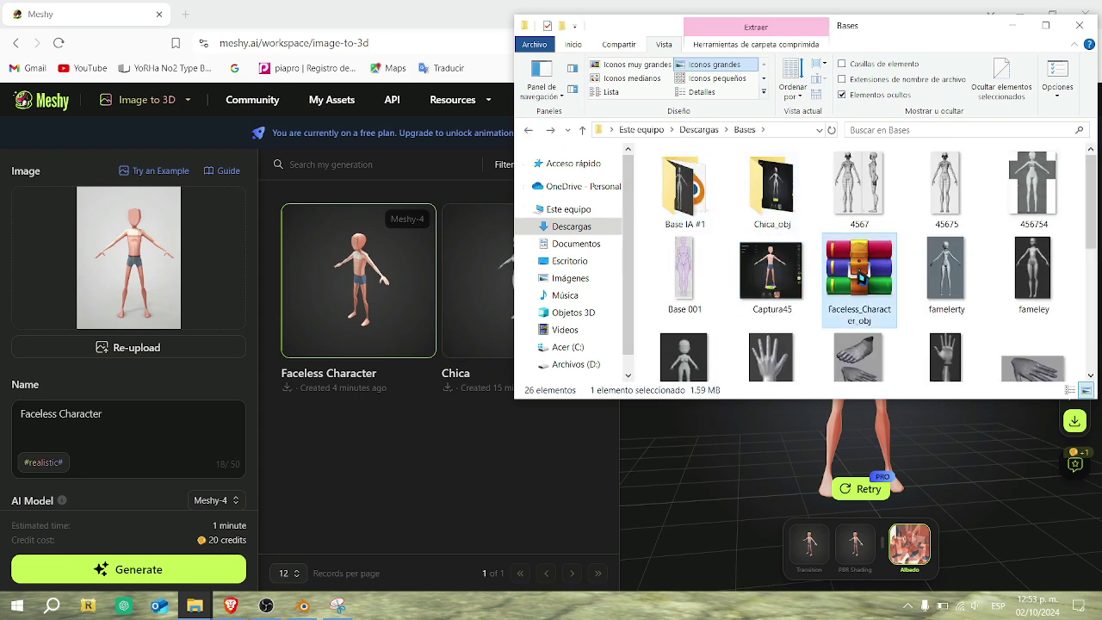
pyautogui.rightClick(859, 274)
pyautogui.click(900, 583)
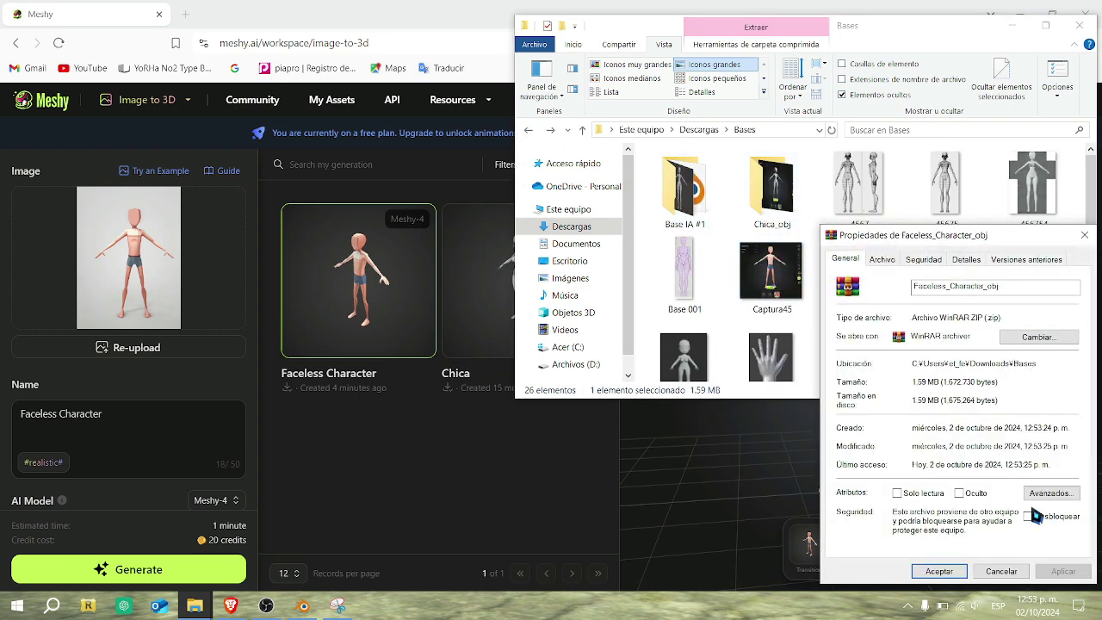
pyautogui.click(939, 571)
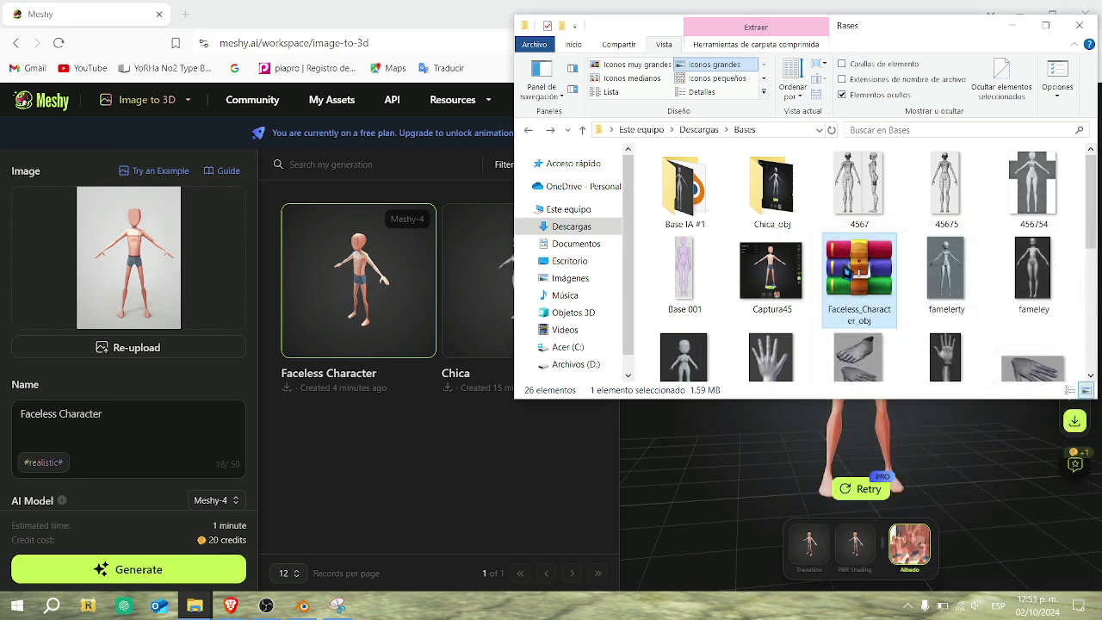
# Extract the archive into a Faceless_Character_obj folder and move the archive and the Captura45 image into that folder.
pyautogui.rightClick(845, 288)
pyautogui.click(878, 313)
pyautogui.moveTo(938, 291); pyautogui.dragTo(860, 194)
pyautogui.moveTo(852, 291); pyautogui.dragTo(858, 191)
pyautogui.doubleClick(858, 187)
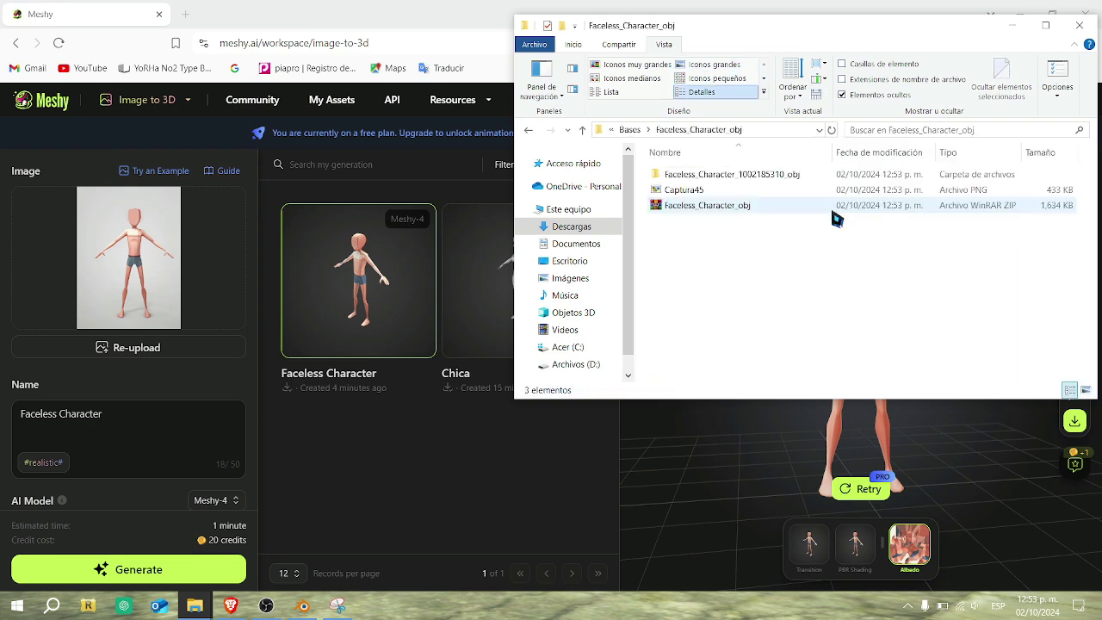
pyautogui.click(713, 64)
pyautogui.doubleClick(696, 184)
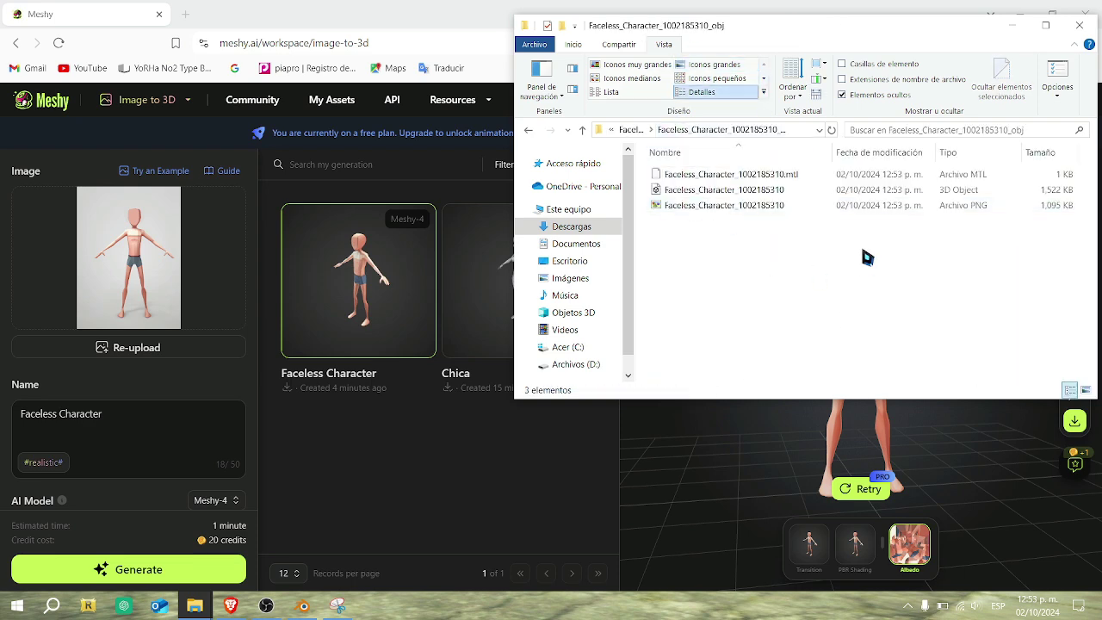
pyautogui.click(711, 66)
pyautogui.doubleClick(774, 185)
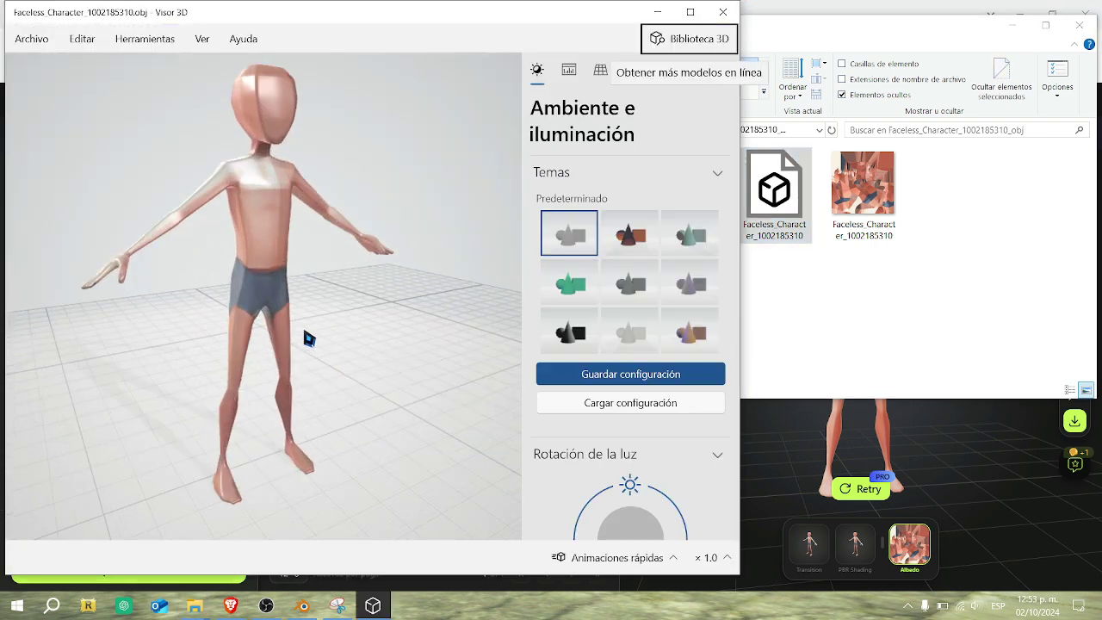
# Examine the male model's arm and hand geometry up close from several angles, and close the 3D viewer.
pyautogui.moveTo(308, 338); pyautogui.dragTo(434, 328)
pyautogui.scroll(5, 238, 313)
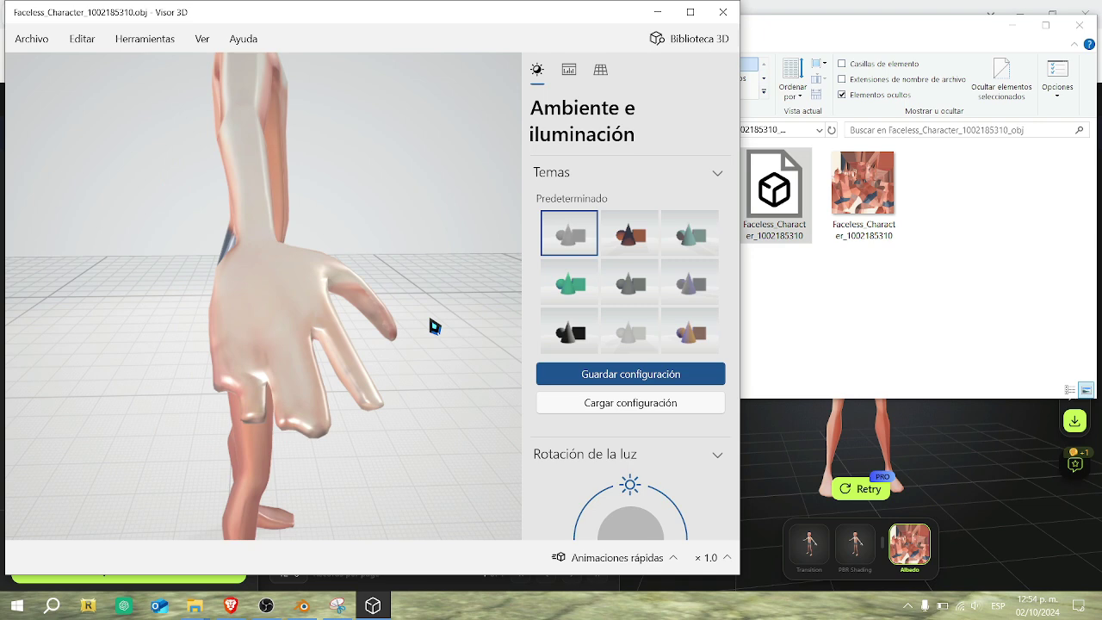
pyautogui.moveTo(424, 323); pyautogui.dragTo(369, 367)
pyautogui.scroll(-2, 369, 332)
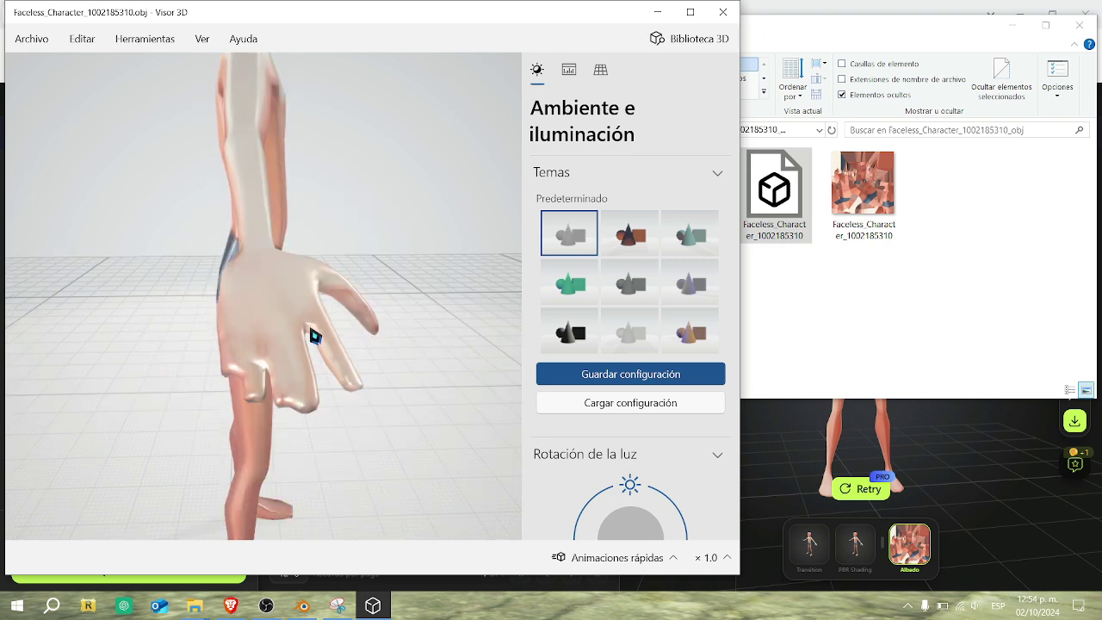
pyautogui.moveTo(294, 335); pyautogui.dragTo(287, 363)
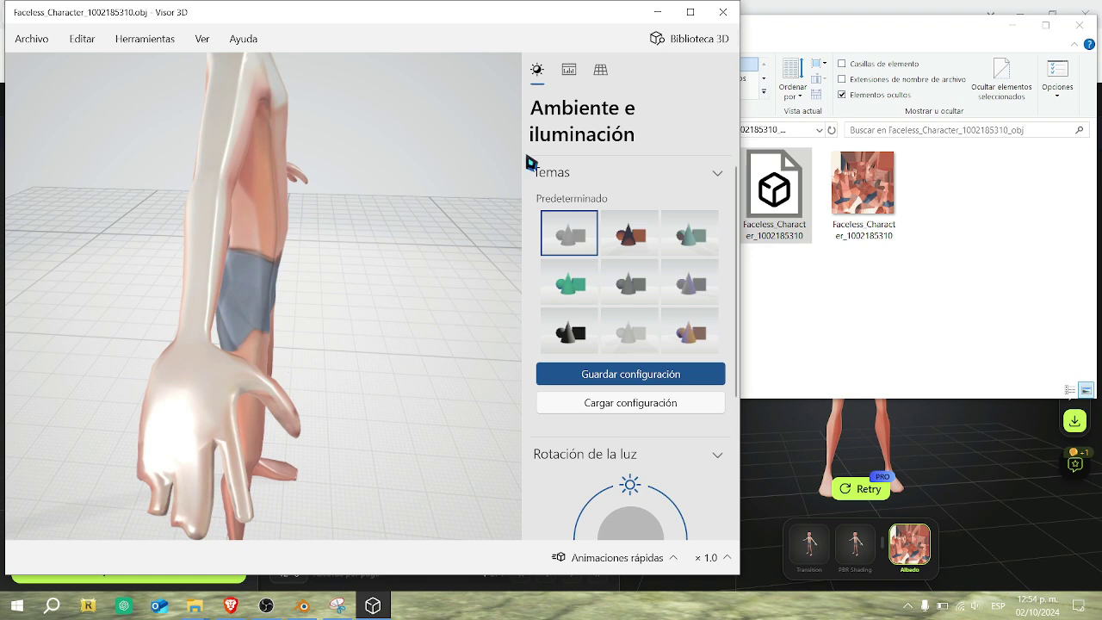
pyautogui.click(723, 12)
# Return to the Bases folder and look through the hand reference images han and mano opie.
pyautogui.click(530, 130)
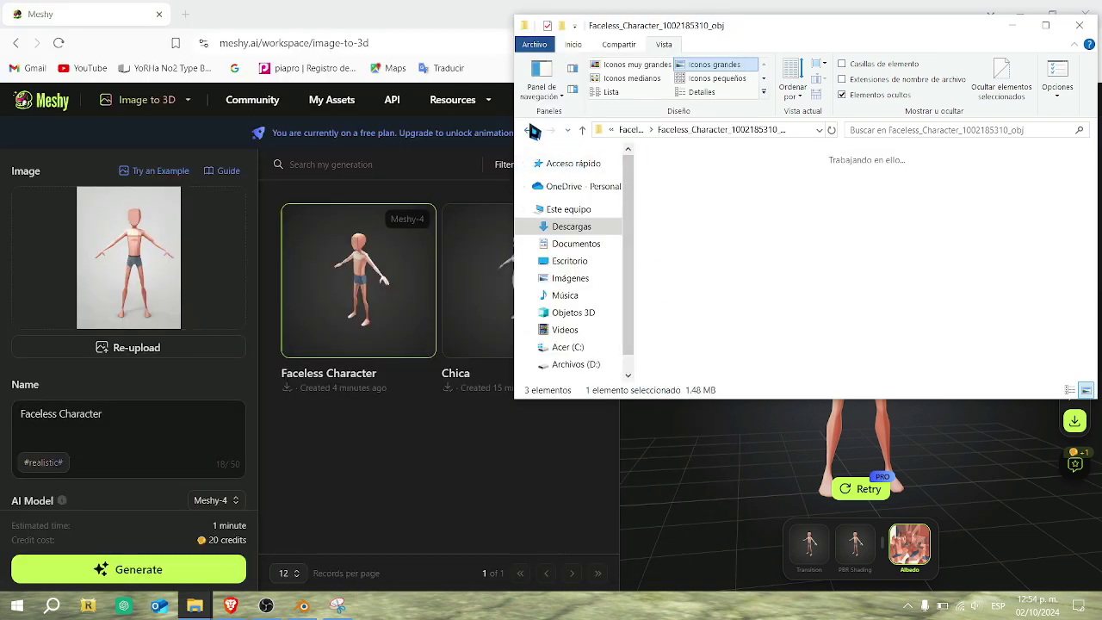
pyautogui.click(533, 130)
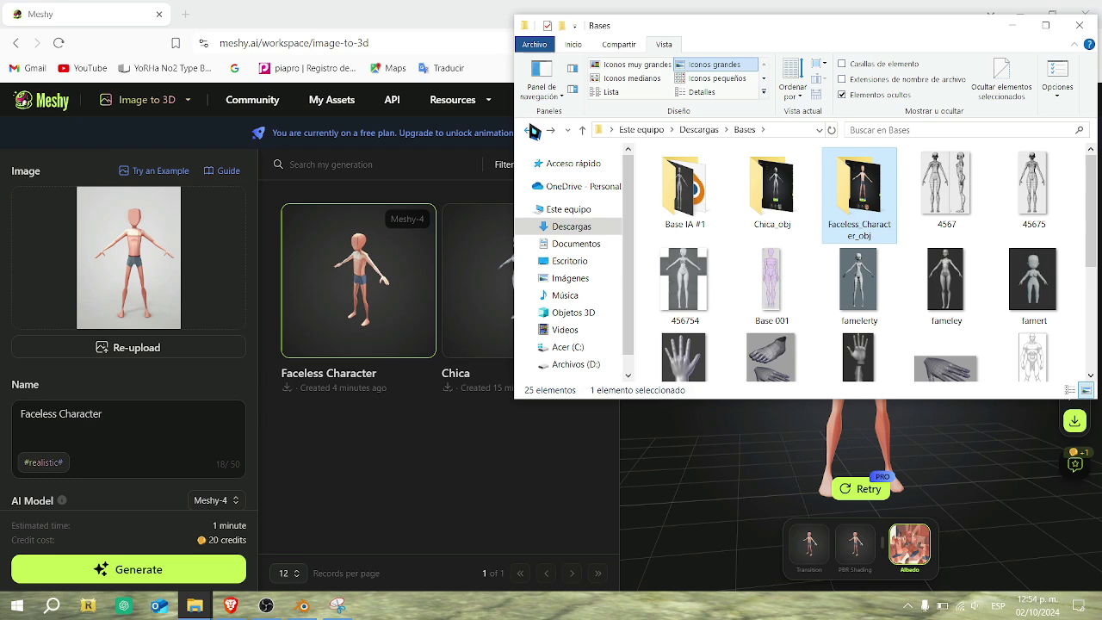
pyautogui.scroll(-2, 725, 300)
pyautogui.click(689, 256)
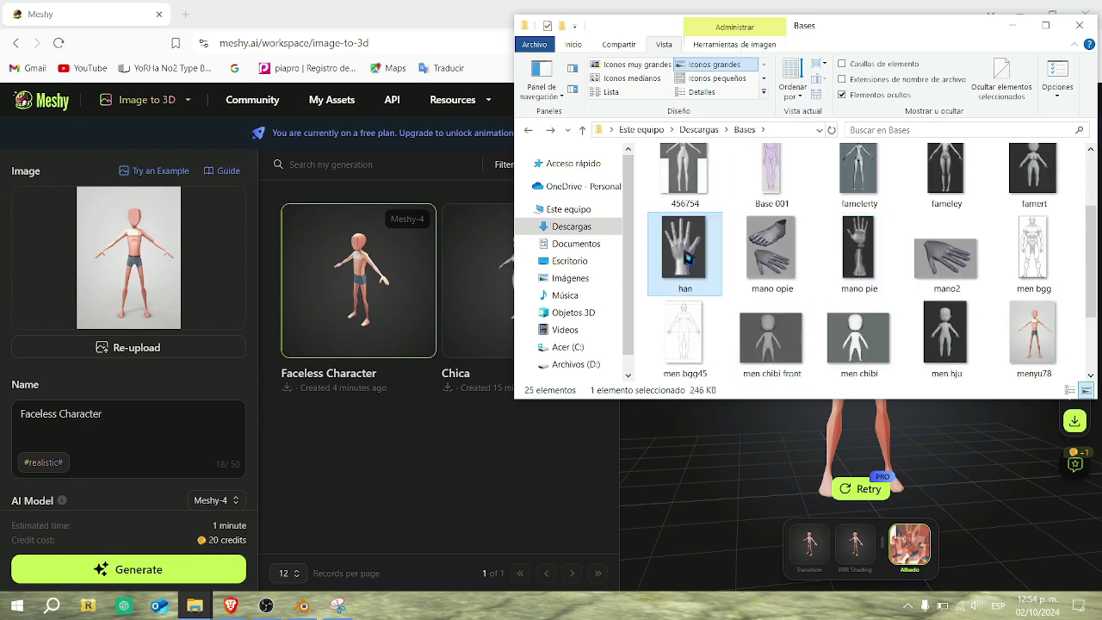
pyautogui.click(740, 251)
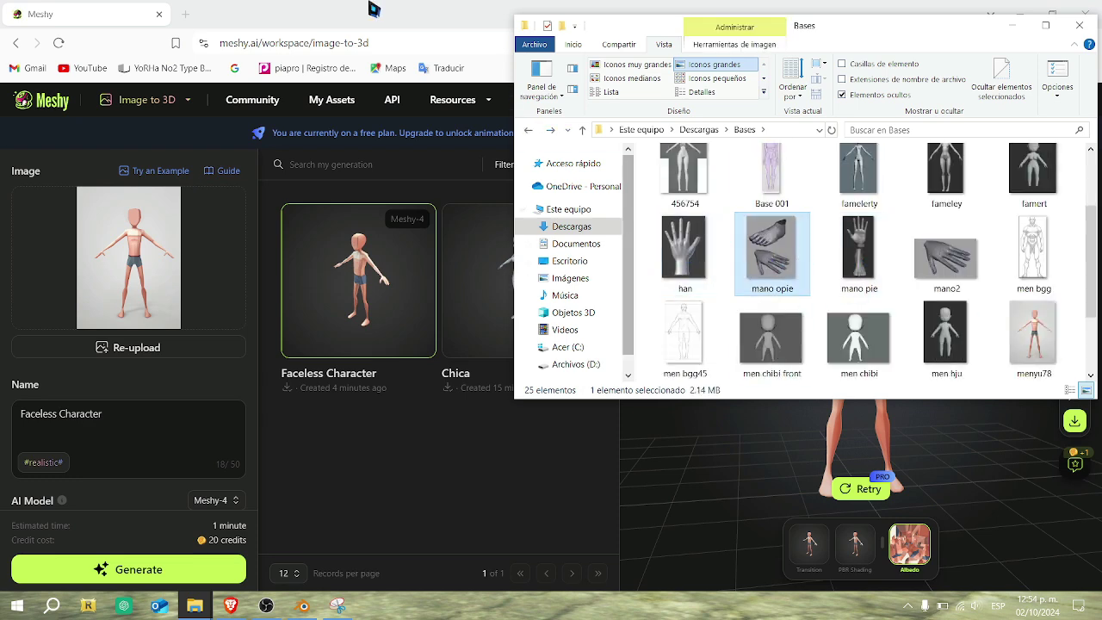
# Bring the Meshy browser window to the front and restore it down from full screen.
pyautogui.click(370, 28)
pyautogui.moveTo(249, 260); pyautogui.dragTo(100, 240)
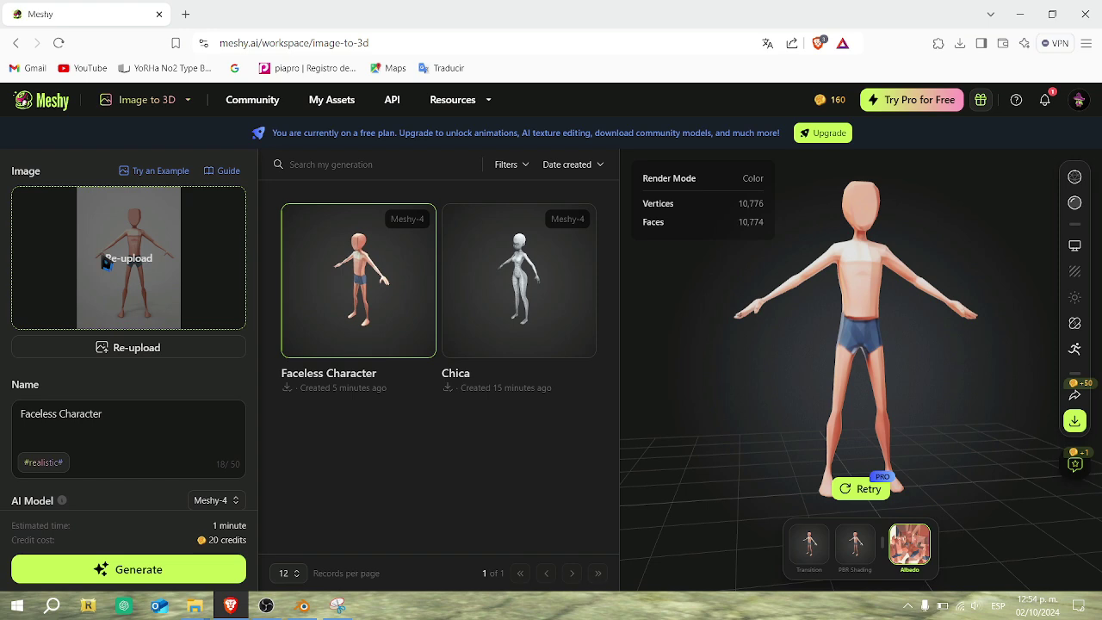
pyautogui.moveTo(105, 263); pyautogui.dragTo(108, 263)
pyautogui.click(1052, 14)
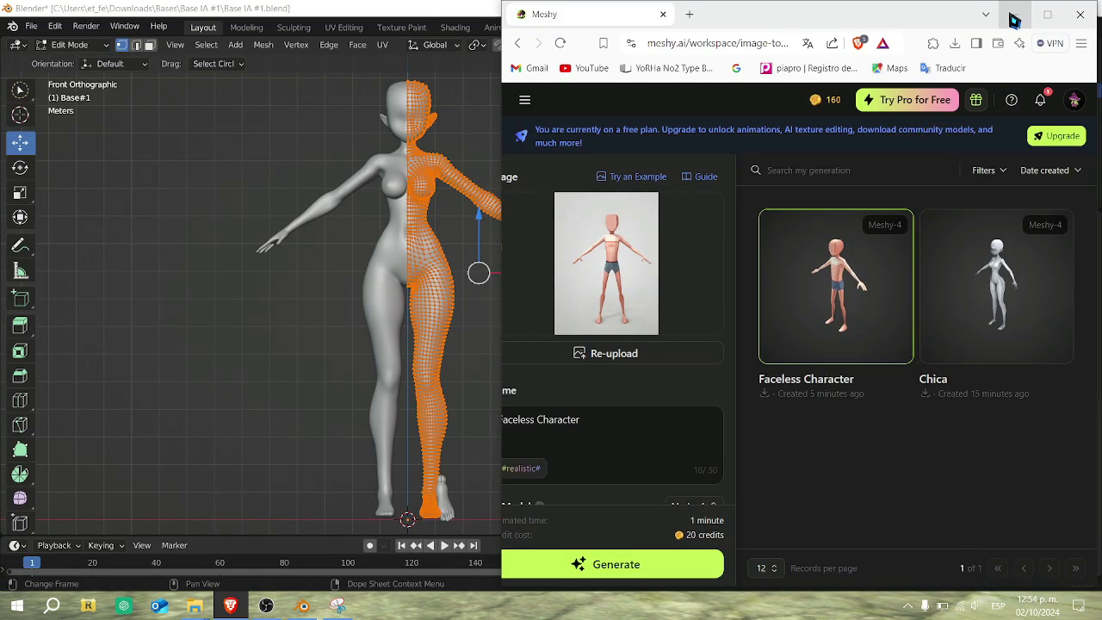
# Minimize the Meshy browser to return to Blender and deselect all vertices of the Base#1 mesh.
pyautogui.click(1014, 17)
pyautogui.click(489, 75)
pyautogui.scroll(2, 561, 183)
pyautogui.scroll(-3, 561, 183)
pyautogui.click(586, 206)
pyautogui.scroll(4, 586, 205)
pyautogui.scroll(-2, 586, 206)
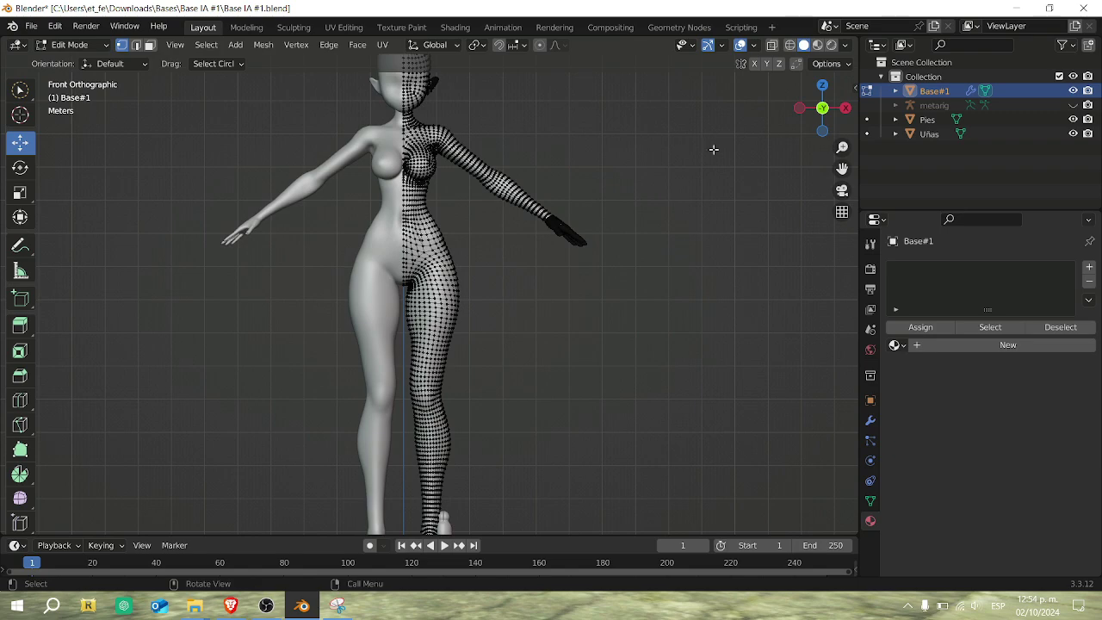
# Select all vertices of the Base#1 mesh's hand up to the wrist with X-ray and Circle Select.
pyautogui.scroll(7, 559, 258)
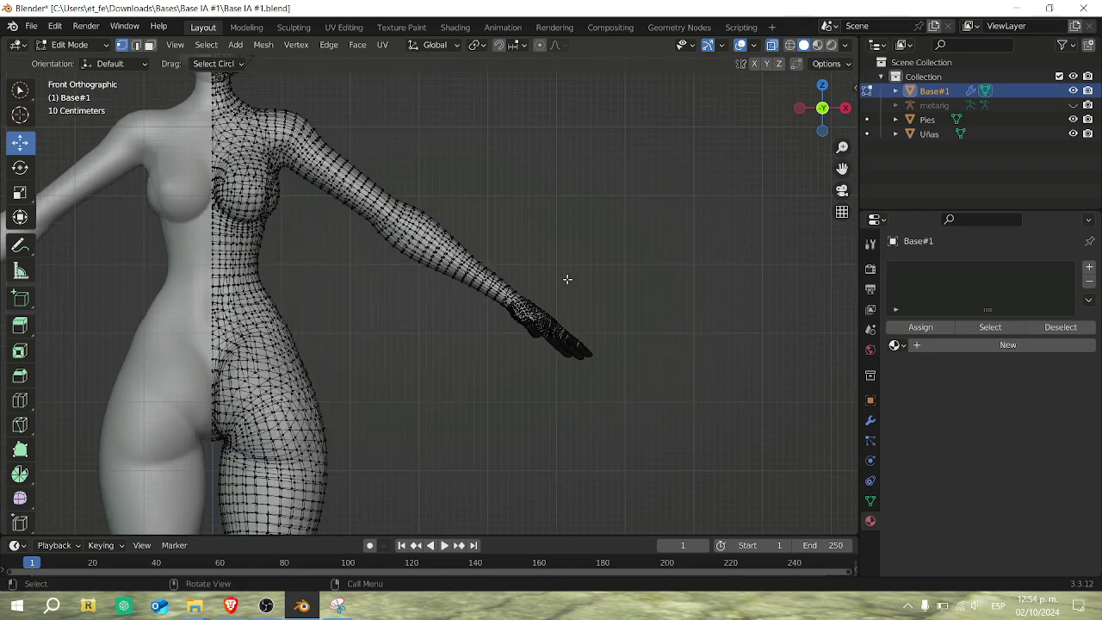
pyautogui.scroll(3, 637, 361)
pyautogui.press('c')
pyautogui.moveTo(745, 394)
pyautogui.mouseDown()
pyautogui.moveTo(764, 422)
pyautogui.moveTo(680, 358)
pyautogui.moveTo(625, 369)
pyautogui.moveTo(599, 310)
pyautogui.moveTo(577, 293)
pyautogui.moveTo(553, 300)
pyautogui.moveTo(512, 221)
pyautogui.moveTo(482, 246)
pyautogui.mouseUp()
pyautogui.press('Escape')
pyautogui.scroll(-2, 623, 238)
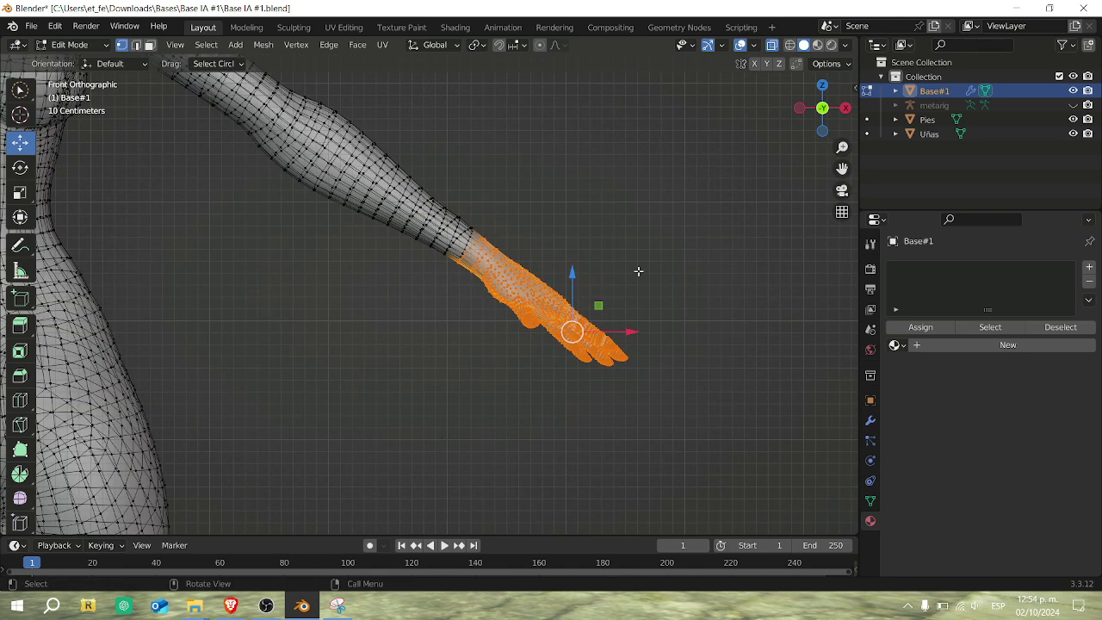
# Duplicate the selected hand in place and separate the duplicate into its own object.
pyautogui.hotkey('shift', 'd')
pyautogui.rightClick(755, 220)
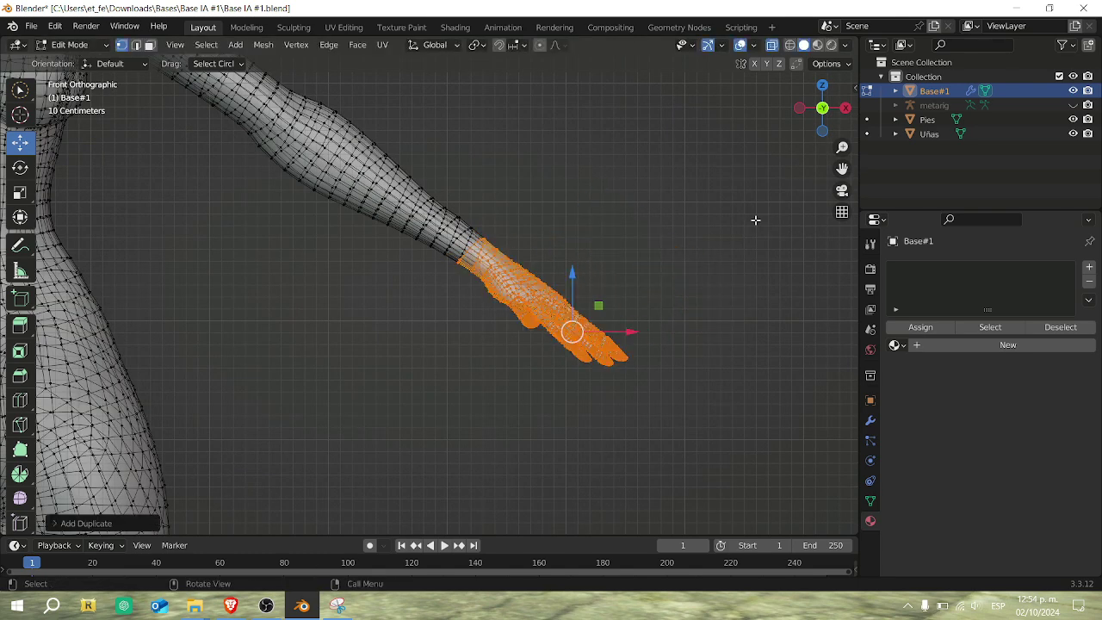
pyautogui.press('p')
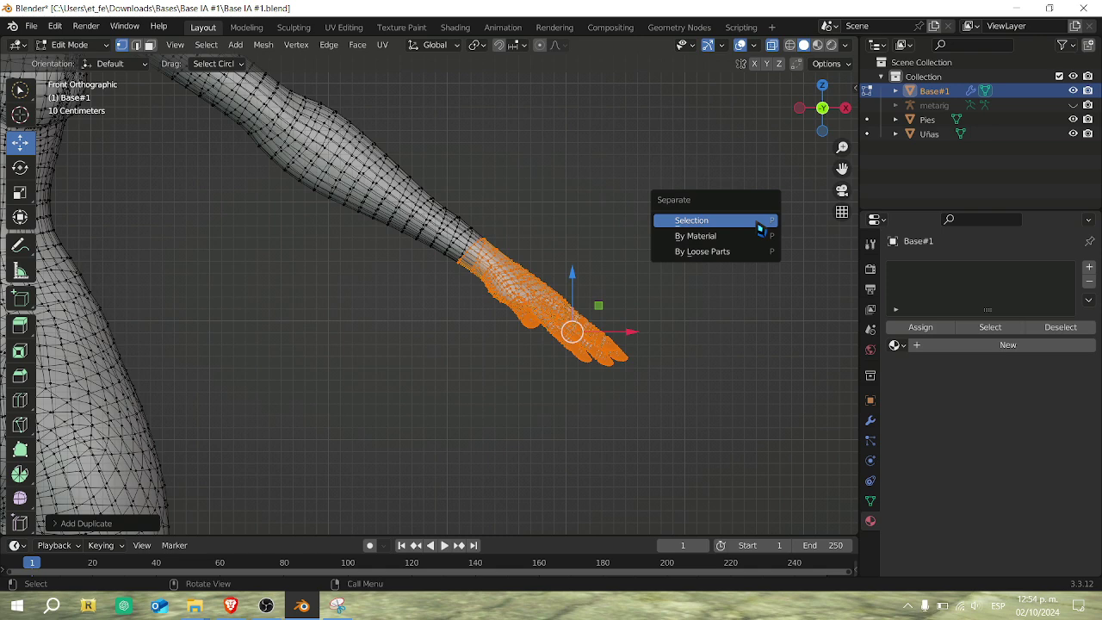
pyautogui.click(740, 221)
pyautogui.press('Tab')
pyautogui.click(504, 290)
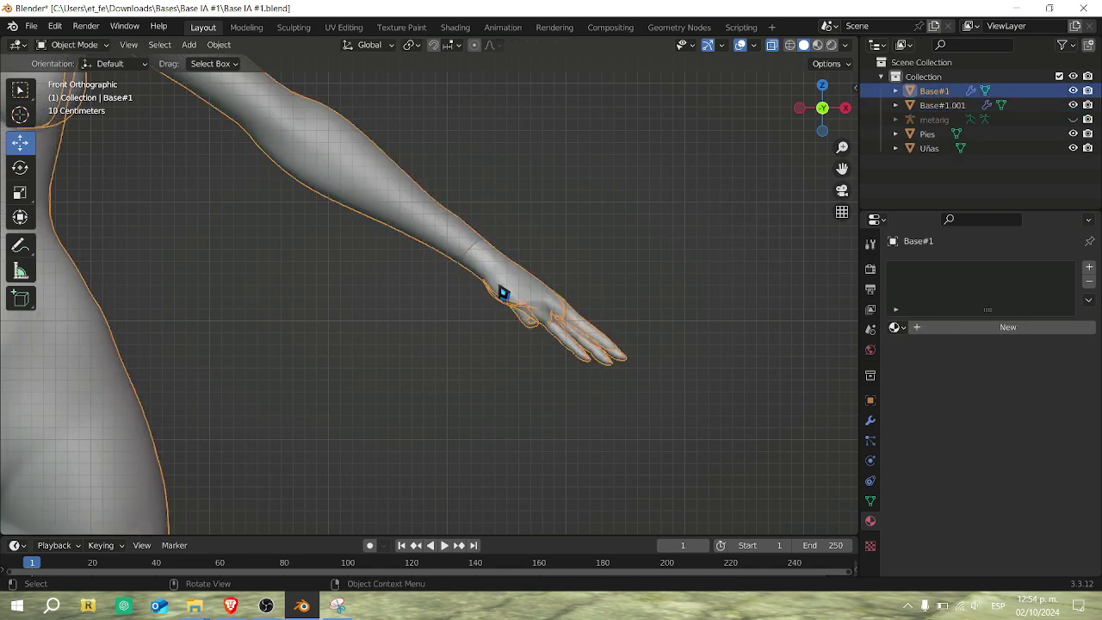
# Rename the Base#1 object as Mano.
pyautogui.doubleClick(933, 90)
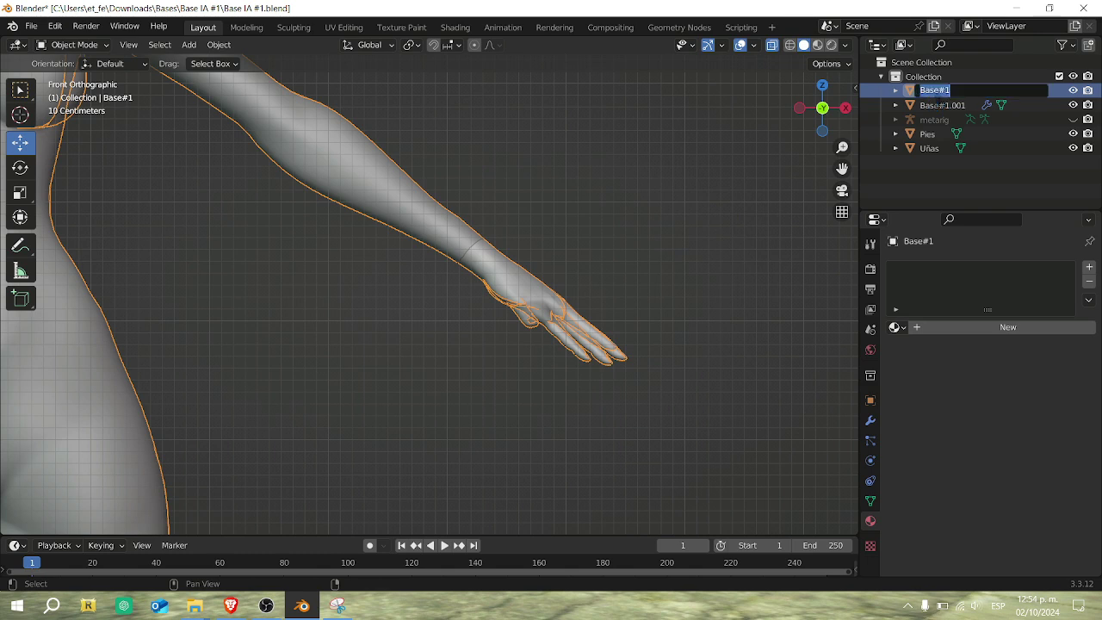
pyautogui.write('Mano')
pyautogui.press('Return')
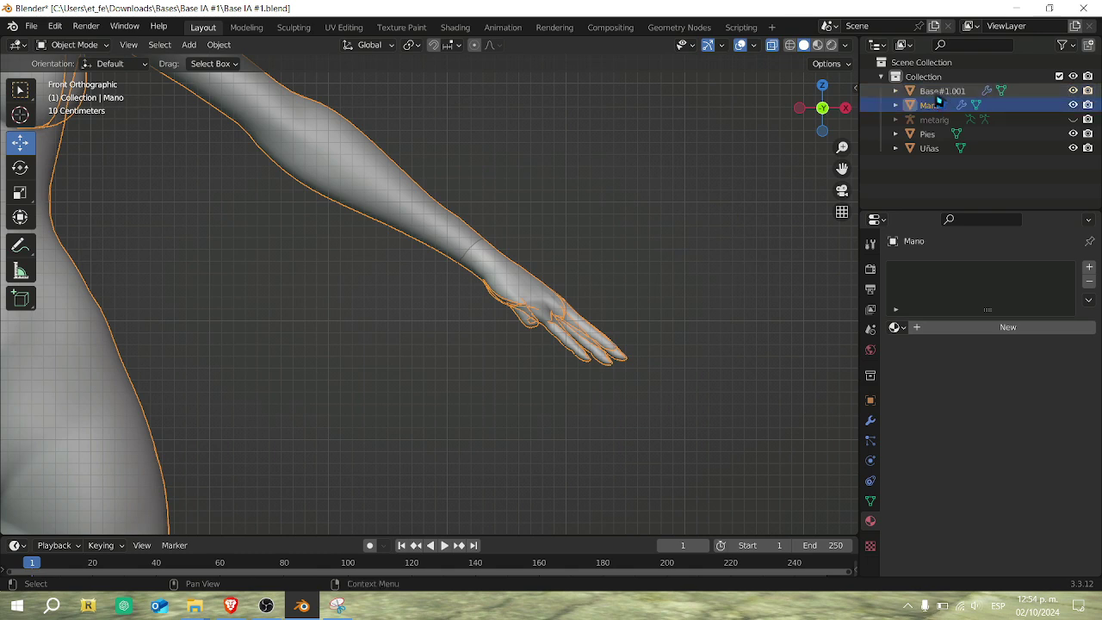
# Check which object is the full body and which the separated hands, and delete the body object with its hierarchy.
pyautogui.click(939, 92)
pyautogui.scroll(-8, 697, 209)
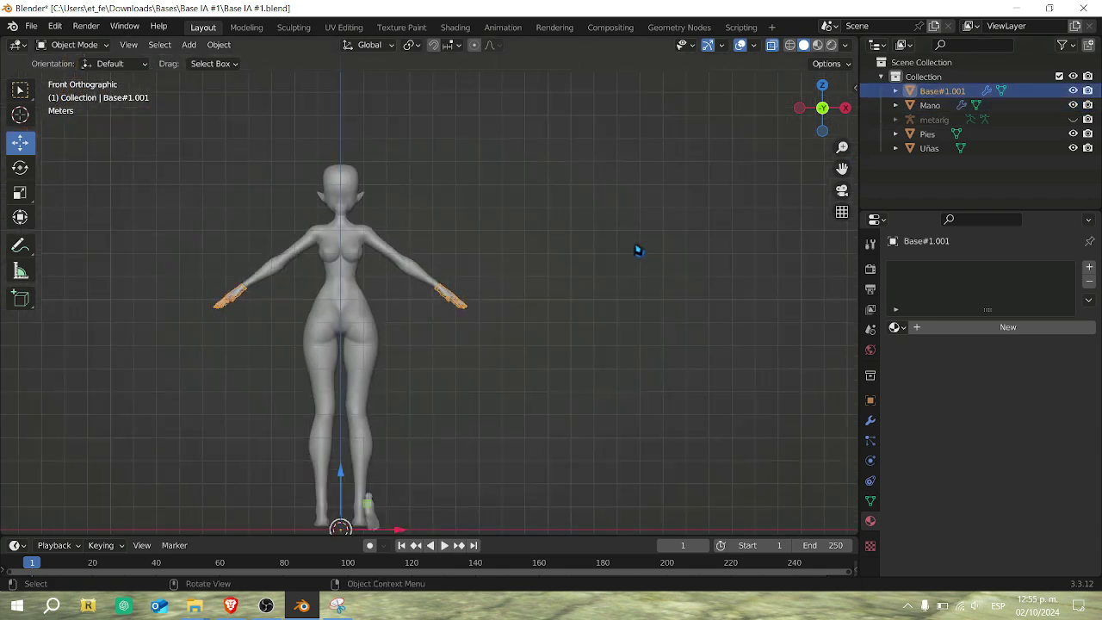
pyautogui.moveTo(842, 169); pyautogui.dragTo(898, 140)
pyautogui.click(771, 45)
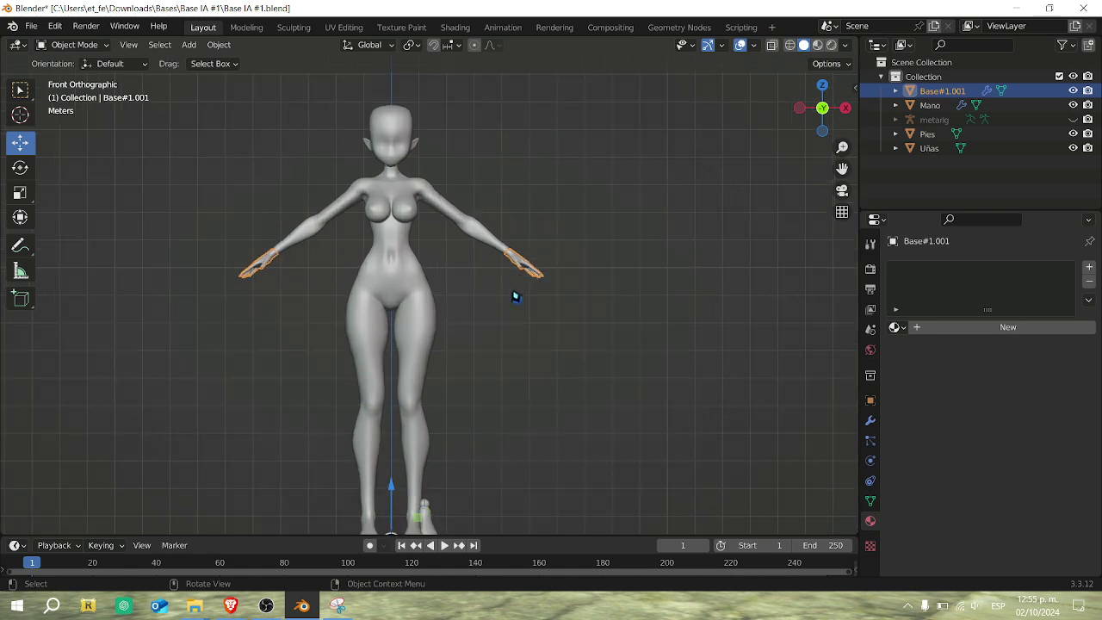
pyautogui.click(400, 274)
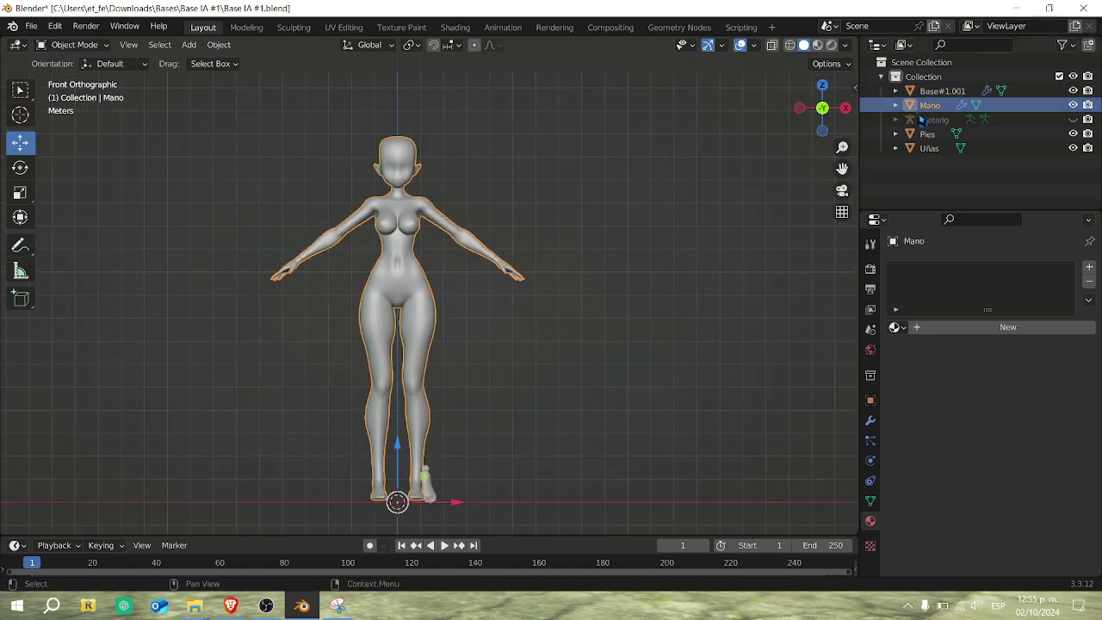
pyautogui.scroll(5, 528, 305)
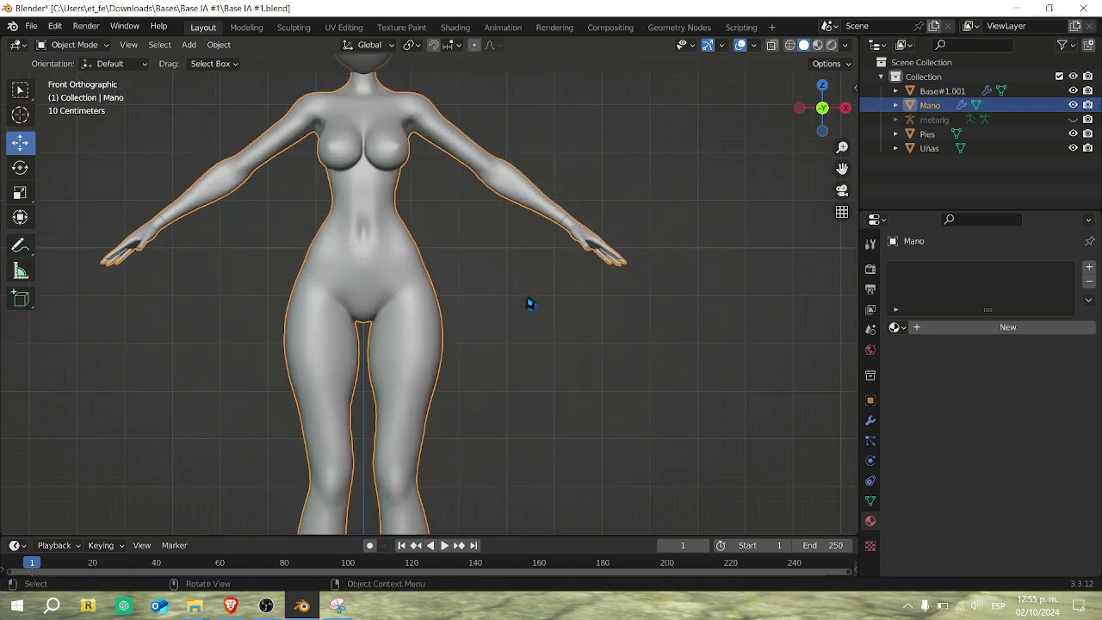
pyautogui.click(614, 227)
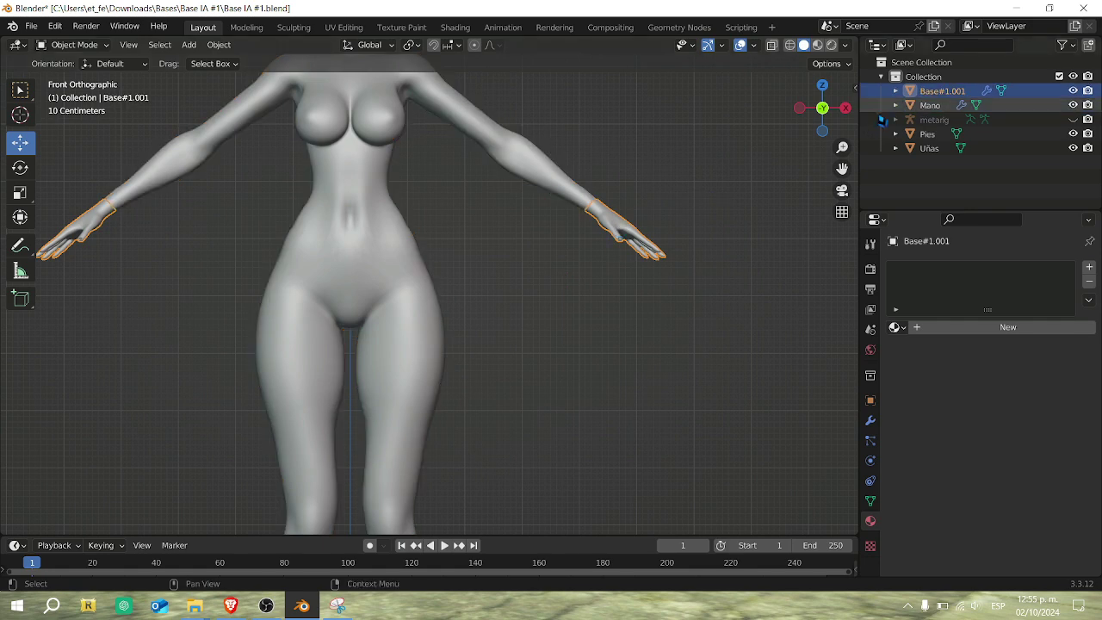
pyautogui.click(924, 109)
pyautogui.rightClick(927, 119)
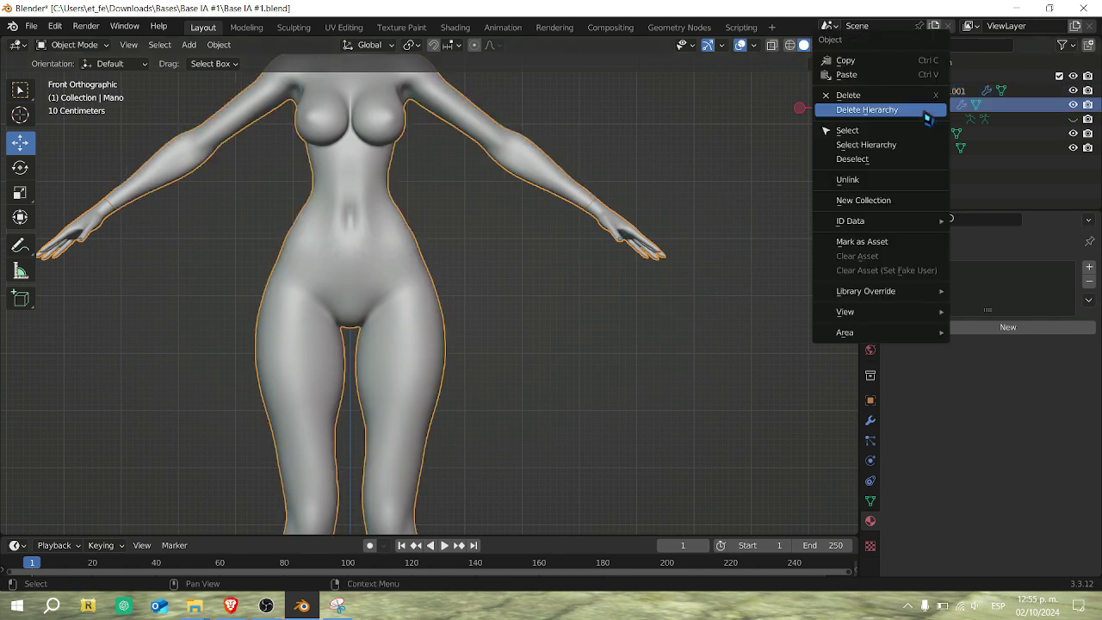
pyautogui.click(896, 110)
# Rename the separated hands object Base#1.001 as Mano.
pyautogui.click(938, 91)
pyautogui.doubleClick(938, 91)
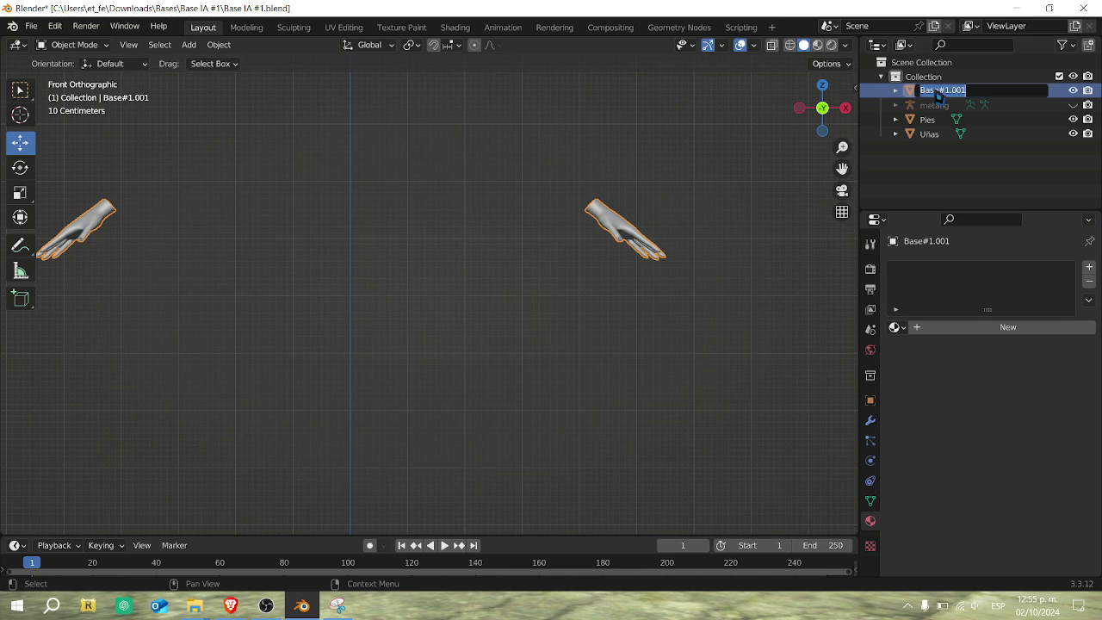
pyautogui.write('Ma')
pyautogui.press('Return')
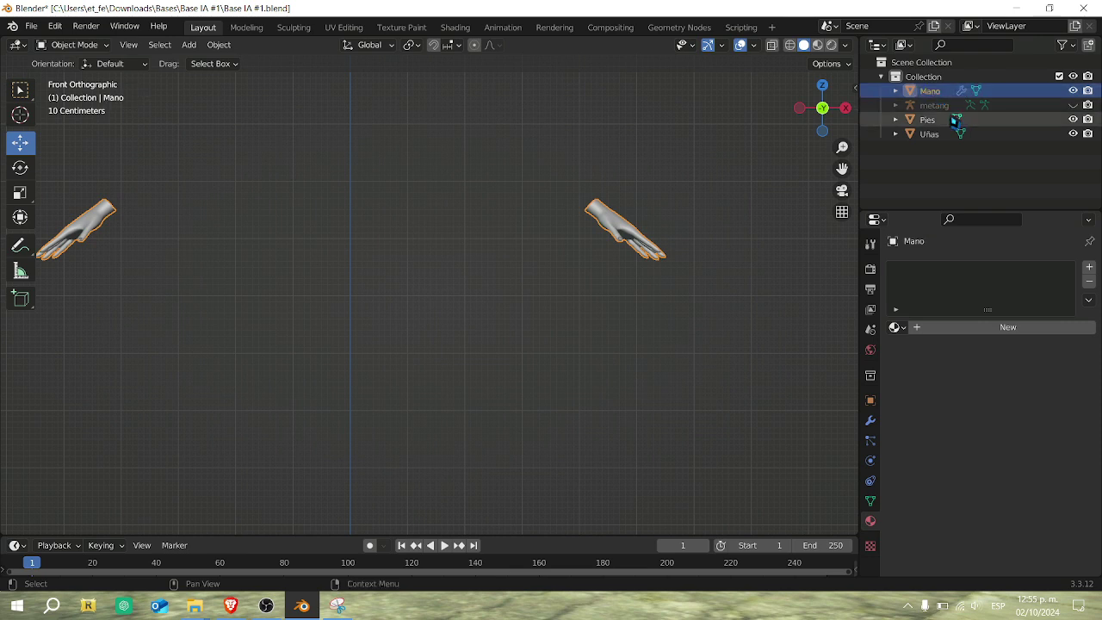
# Delete the hidden metarig armature from the collection.
pyautogui.click(947, 105)
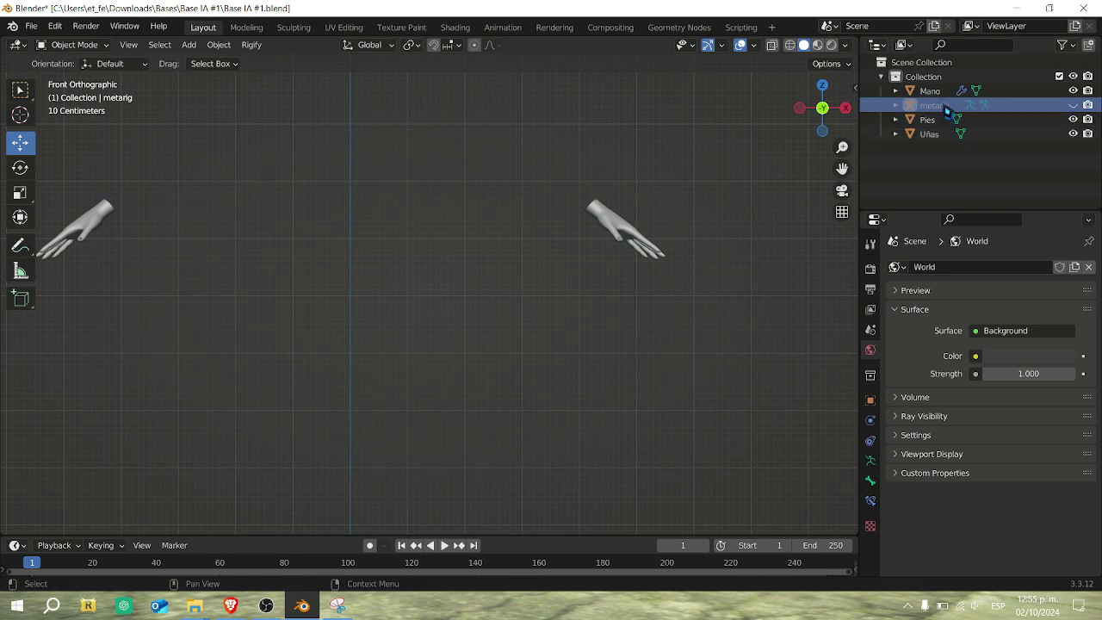
pyautogui.rightClick(940, 105)
pyautogui.click(926, 104)
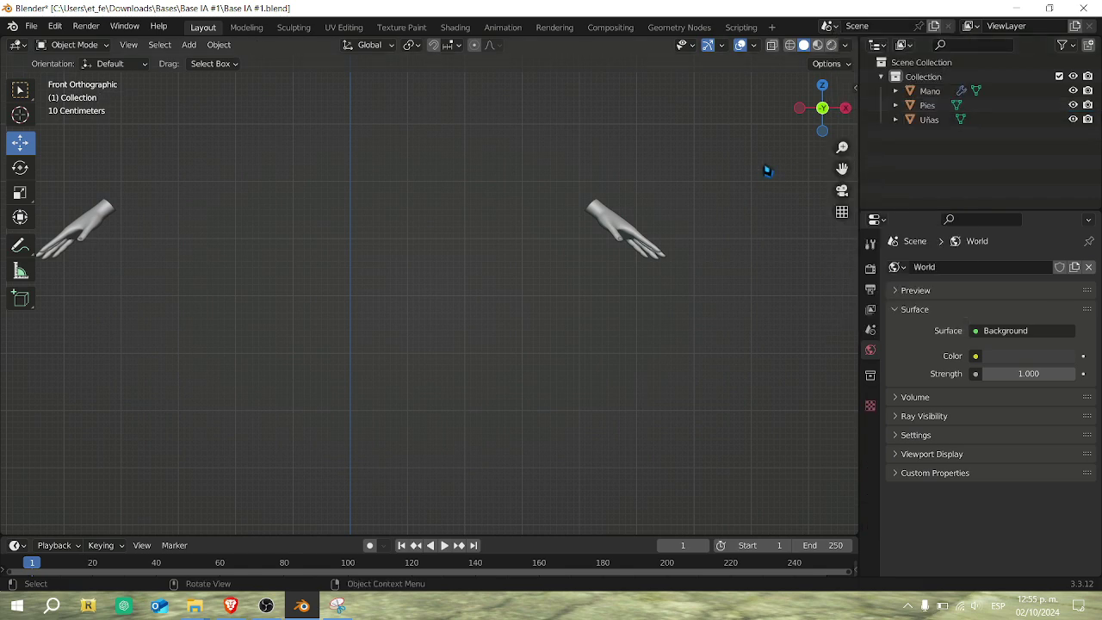
# Remove the Mirror modifier from the Mano object so that only one hand is kept, and deselect it.
pyautogui.scroll(-4, 787, 193)
pyautogui.moveTo(842, 168); pyautogui.dragTo(856, 90)
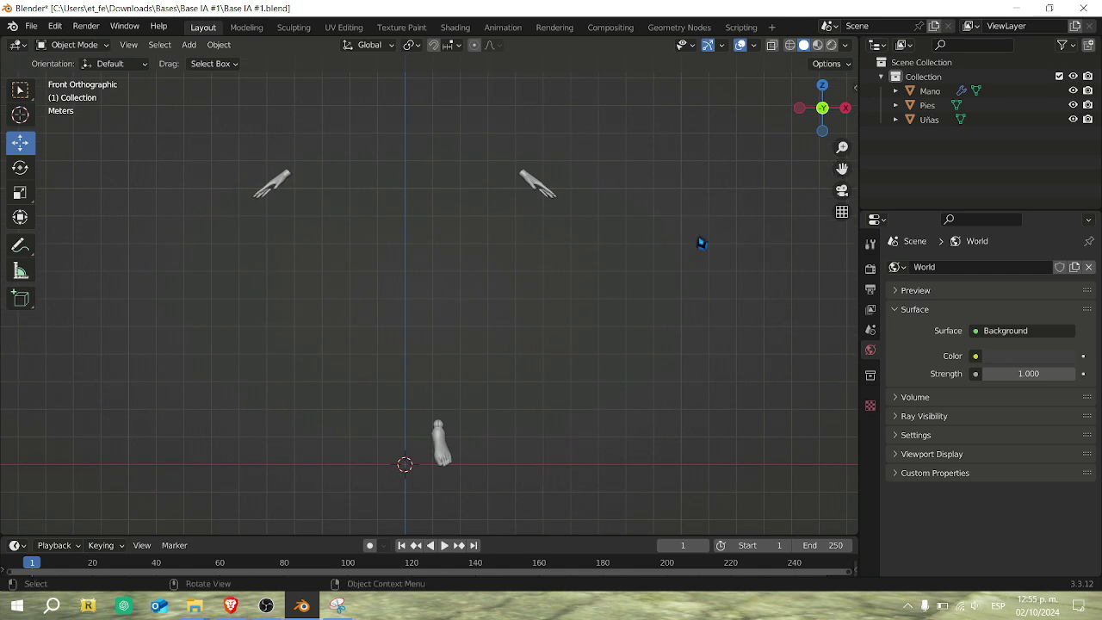
pyautogui.scroll(1, 646, 256)
pyautogui.click(437, 468)
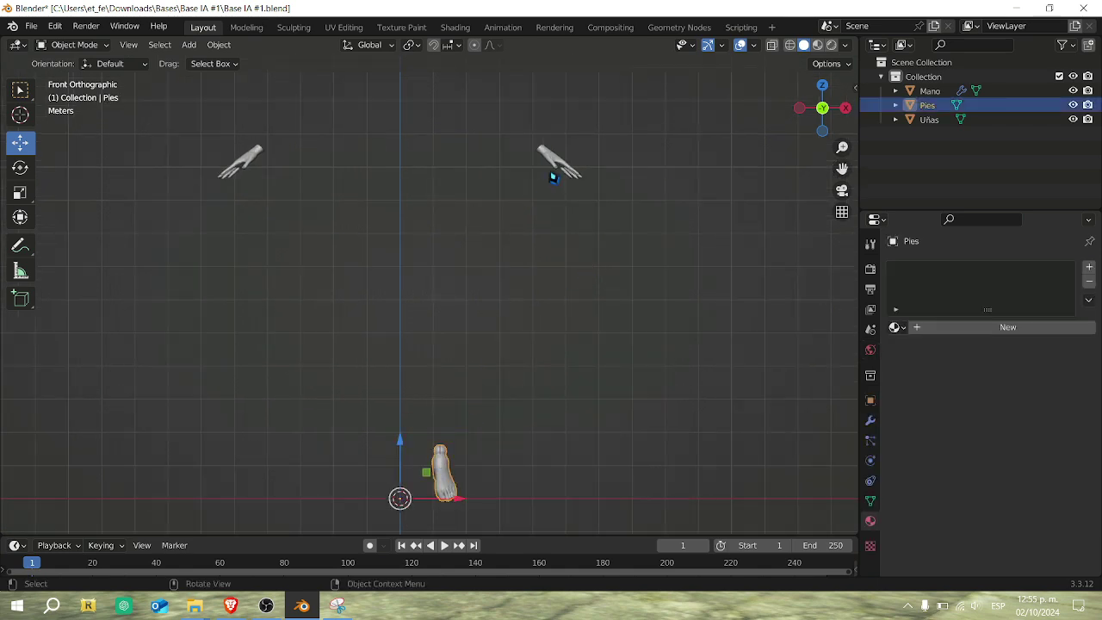
pyautogui.click(554, 177)
pyautogui.click(772, 46)
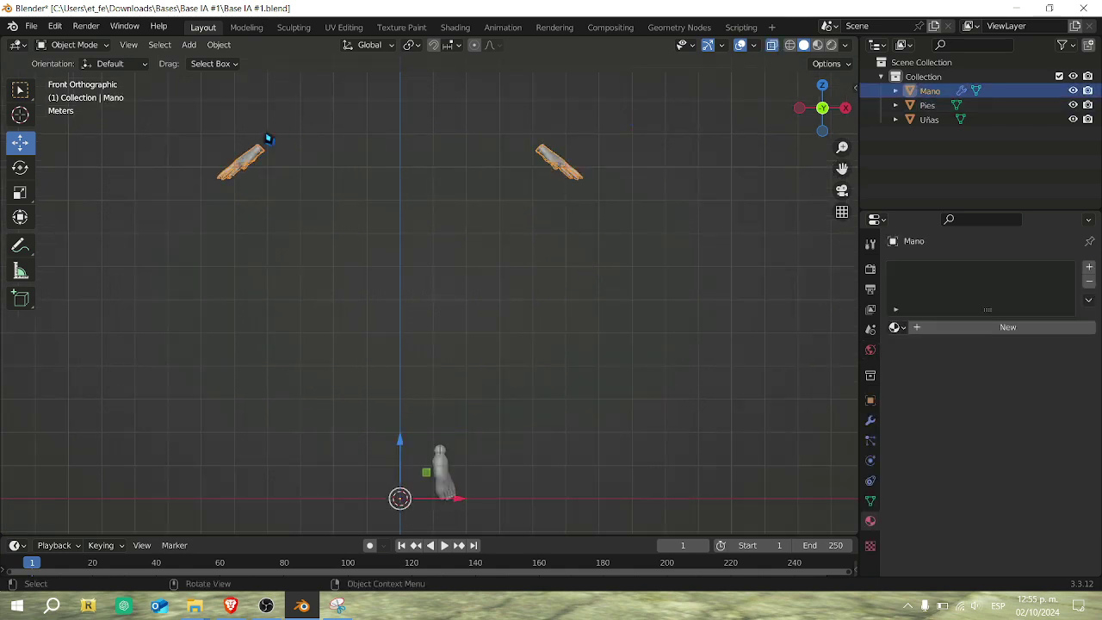
pyautogui.press('Tab')
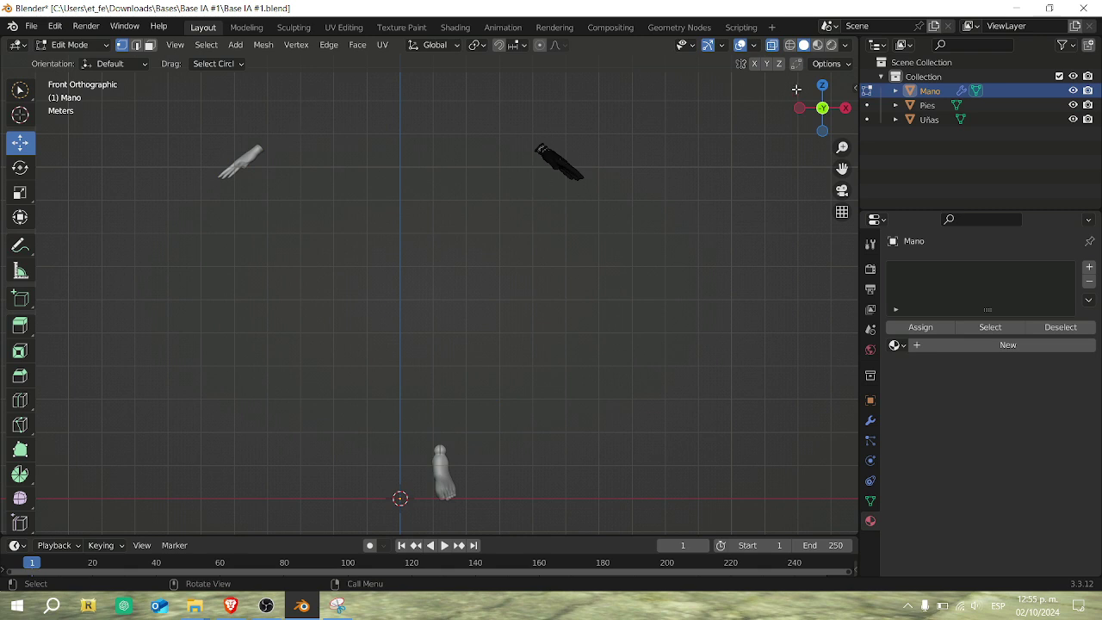
pyautogui.click(772, 45)
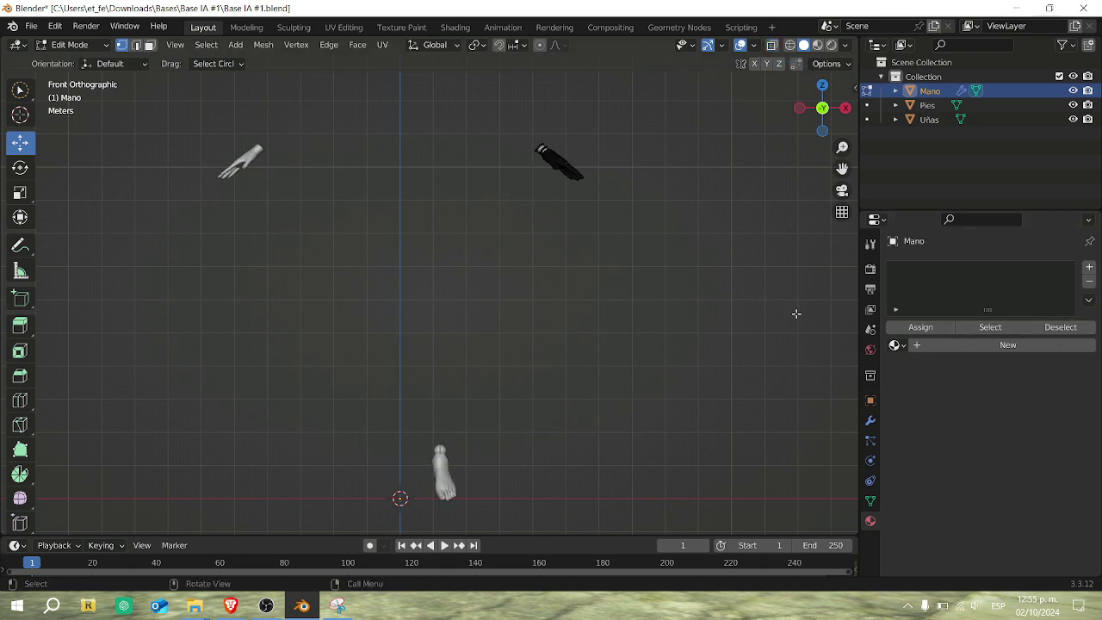
pyautogui.click(870, 421)
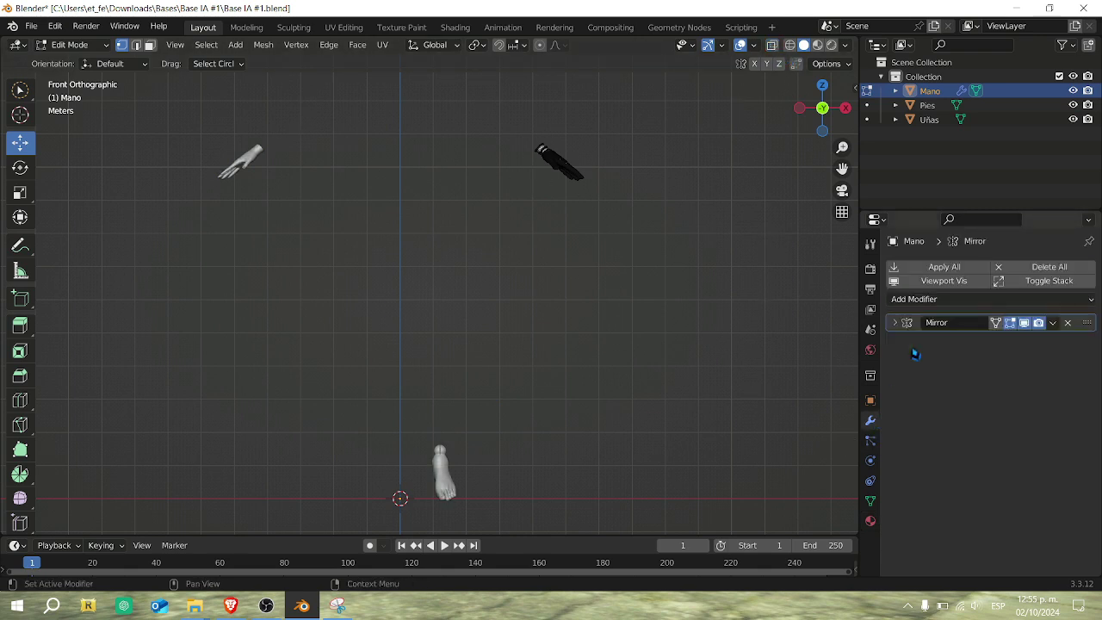
pyautogui.click(1067, 323)
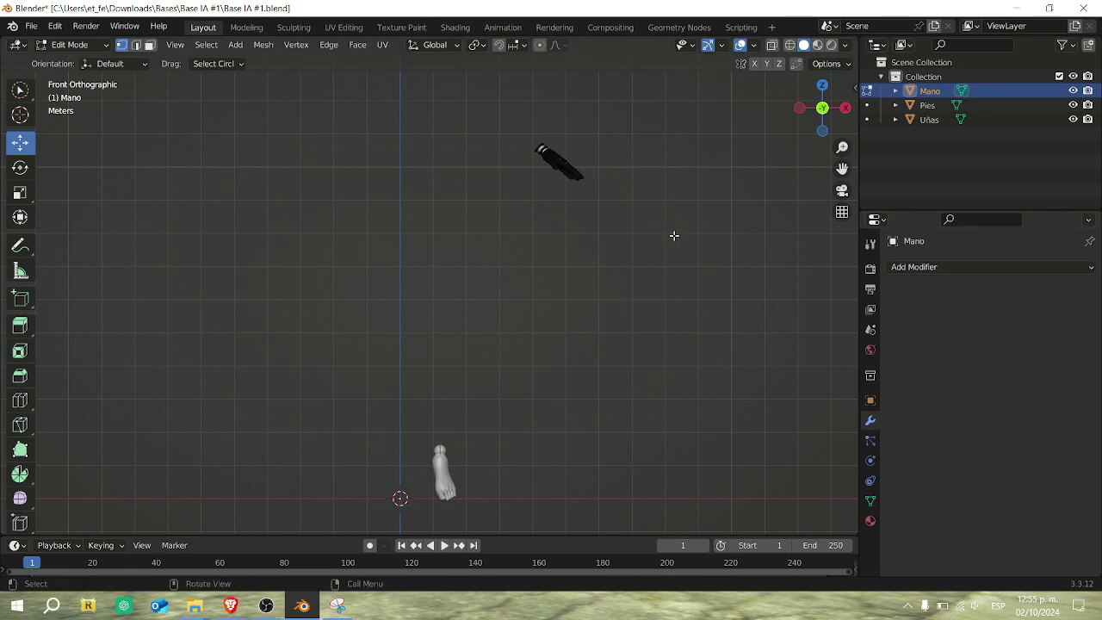
pyautogui.press('Tab')
pyautogui.click(671, 271)
# Select the Mano, Pies and Uñas objects and start a Wavefront (.obj) export.
pyautogui.scroll(-2, 680, 270)
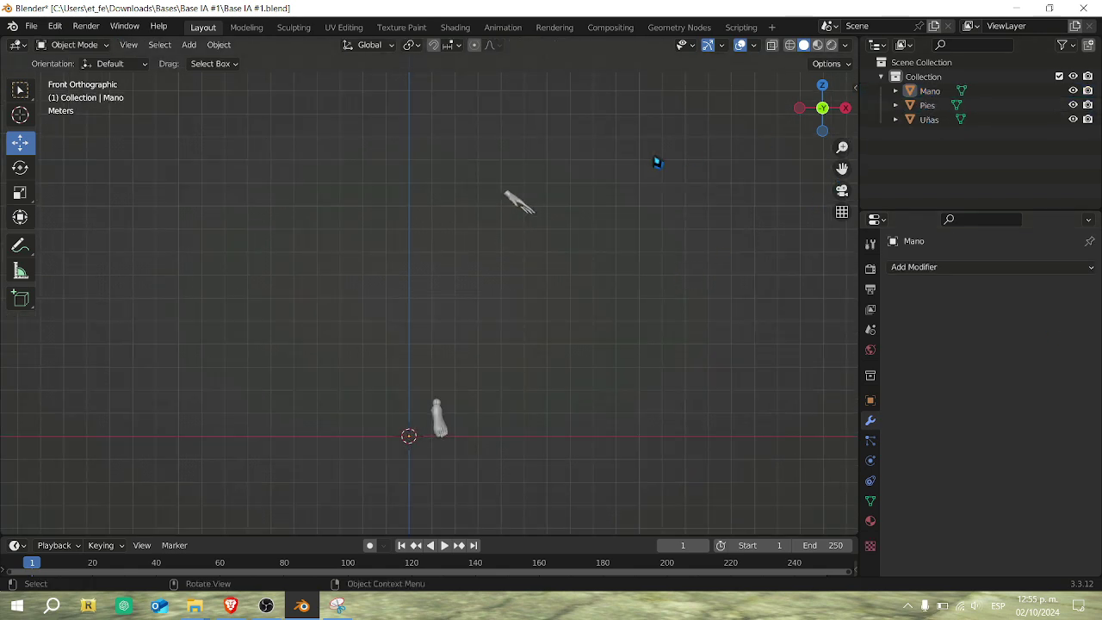
pyautogui.moveTo(822, 102); pyautogui.dragTo(760, 127)
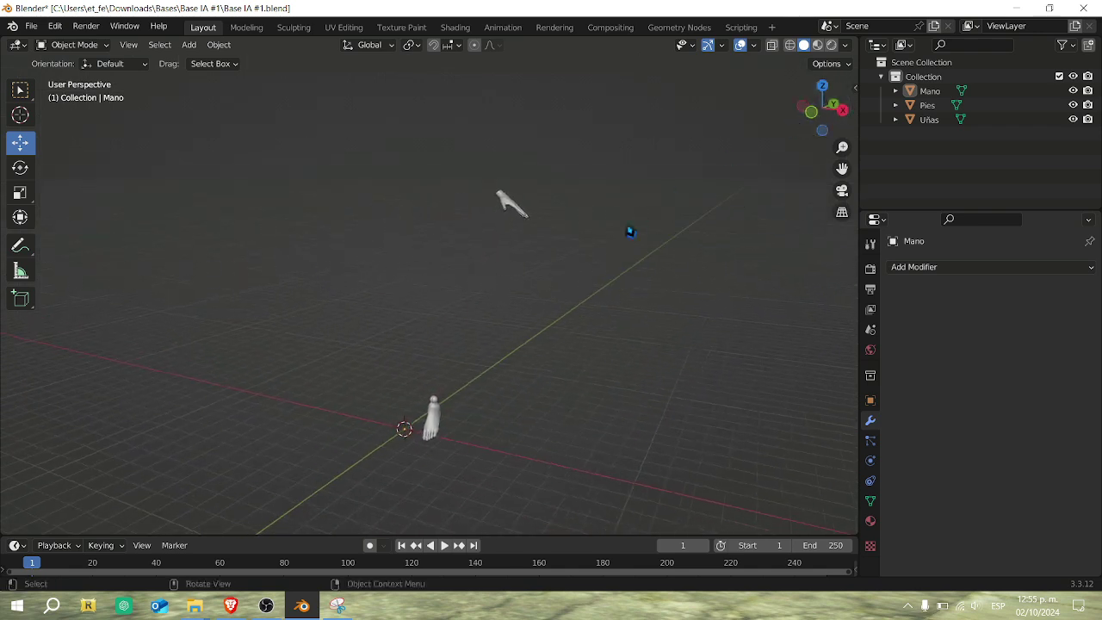
pyautogui.press('a')
pyautogui.click(31, 27)
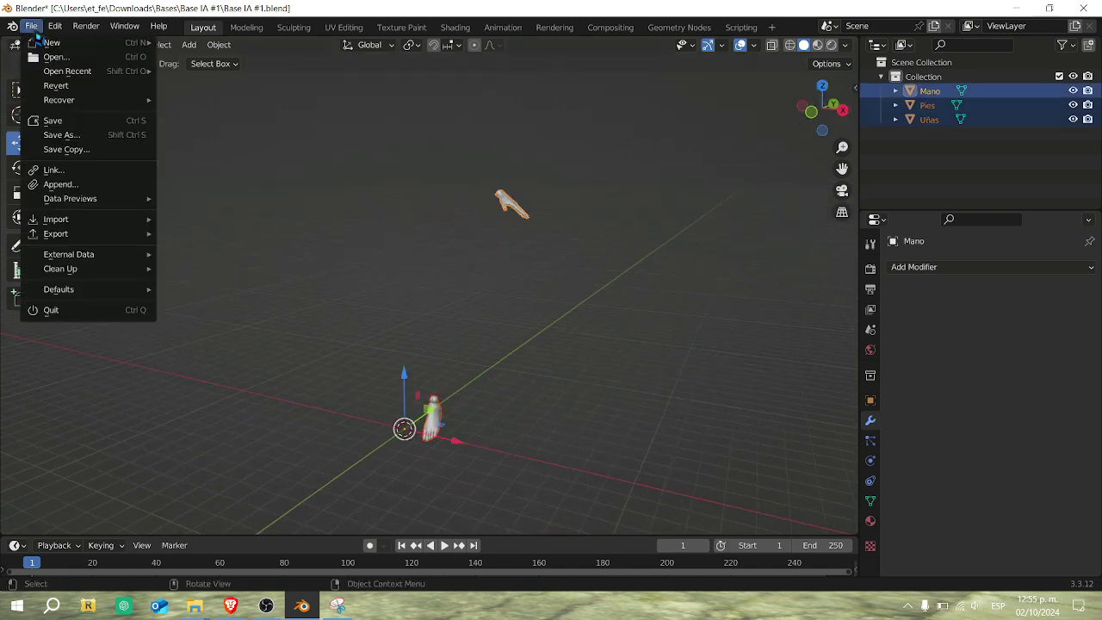
pyautogui.moveTo(76, 234)
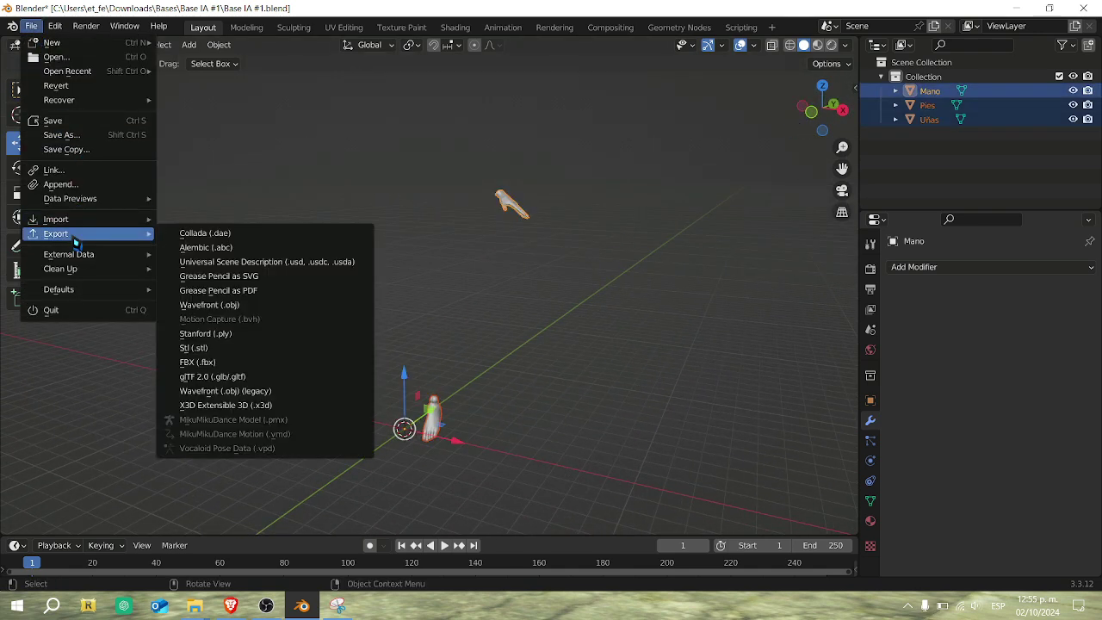
pyautogui.click(209, 305)
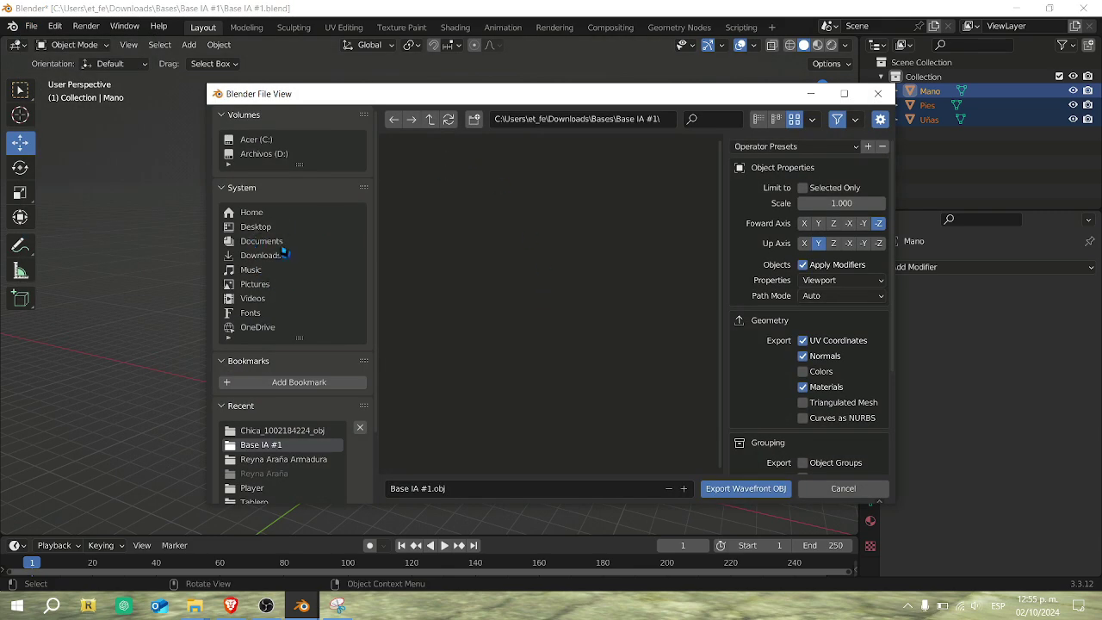
pyautogui.click(267, 154)
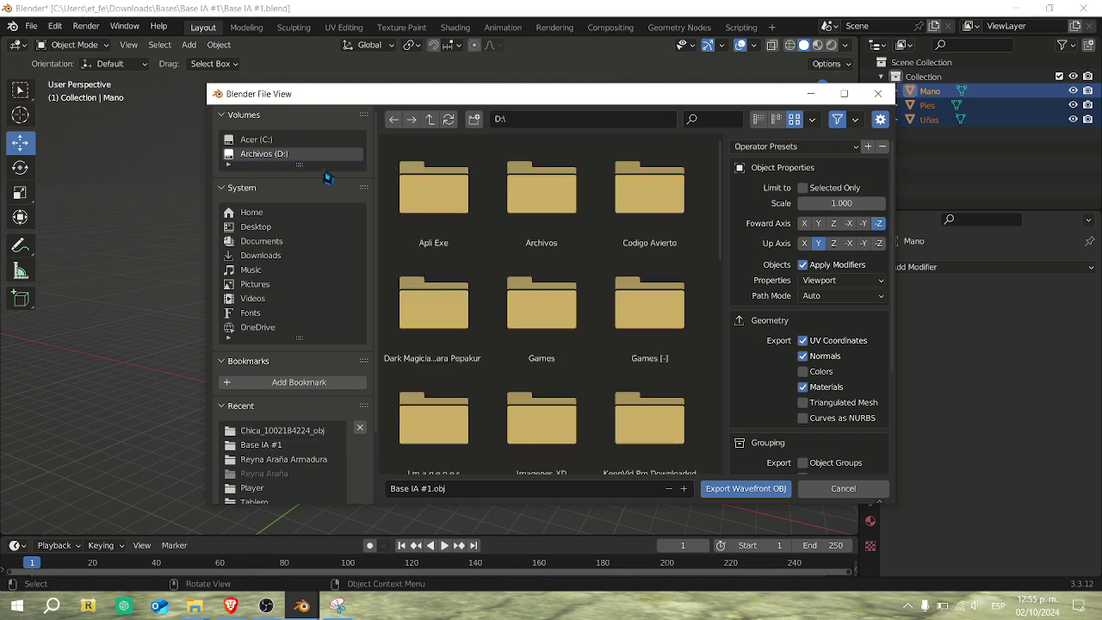
pyautogui.click(256, 256)
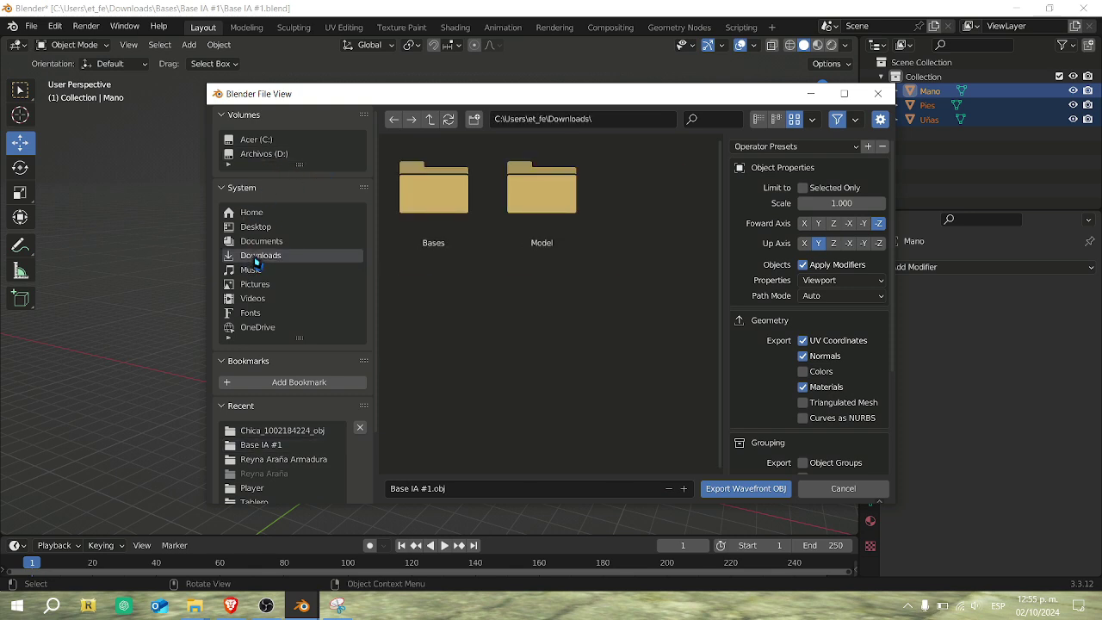
pyautogui.doubleClick(448, 211)
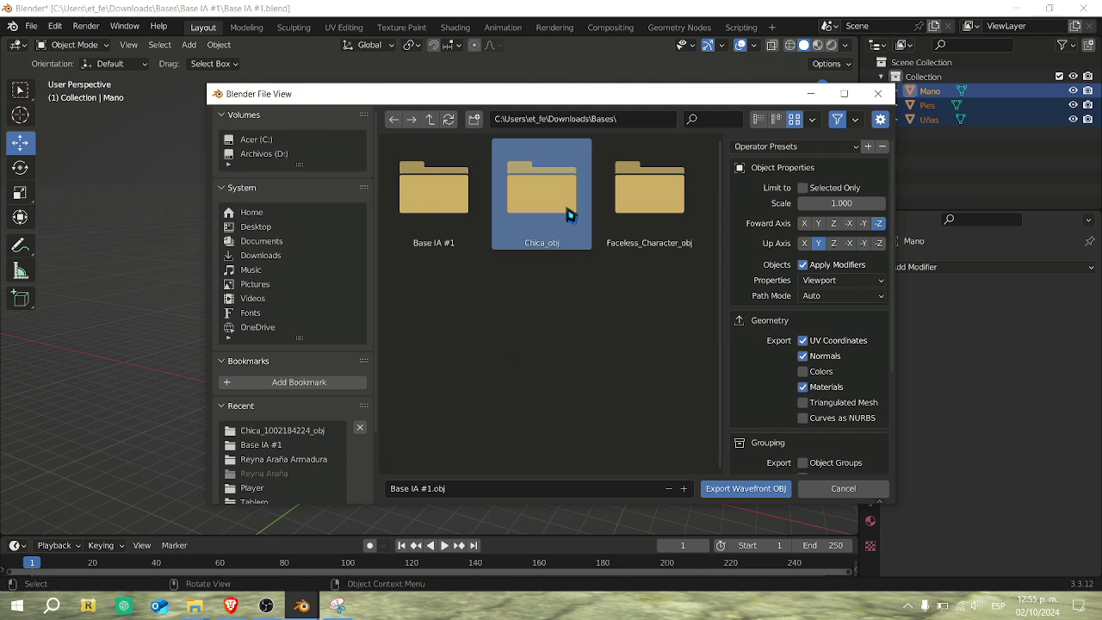
pyautogui.doubleClick(537, 202)
pyautogui.doubleClick(453, 213)
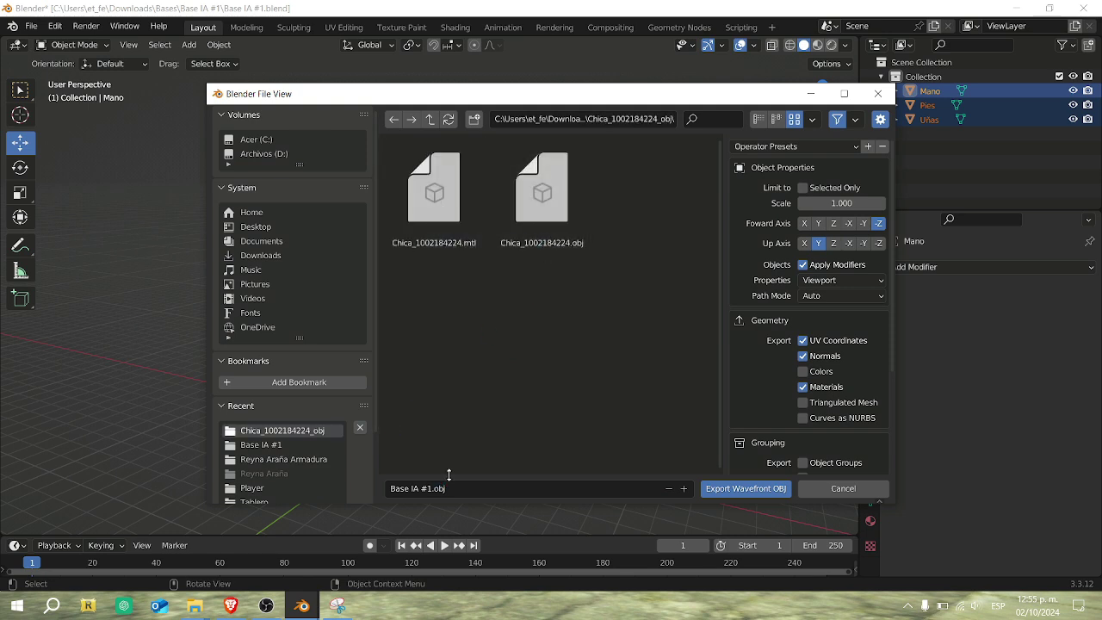
pyautogui.click(473, 489)
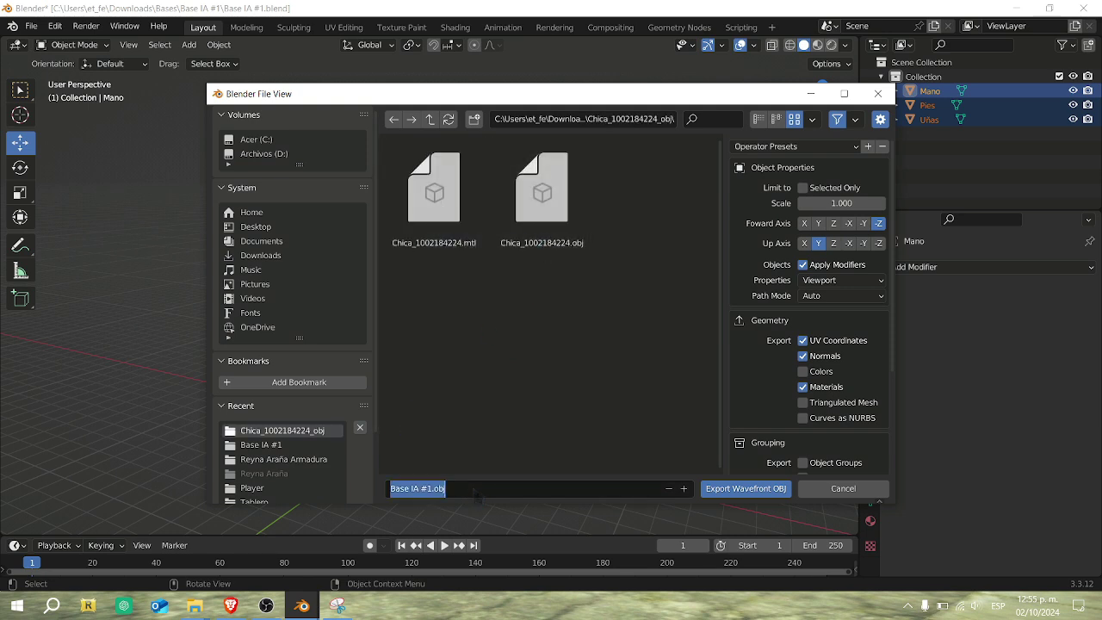
pyautogui.write('Mano y pi')
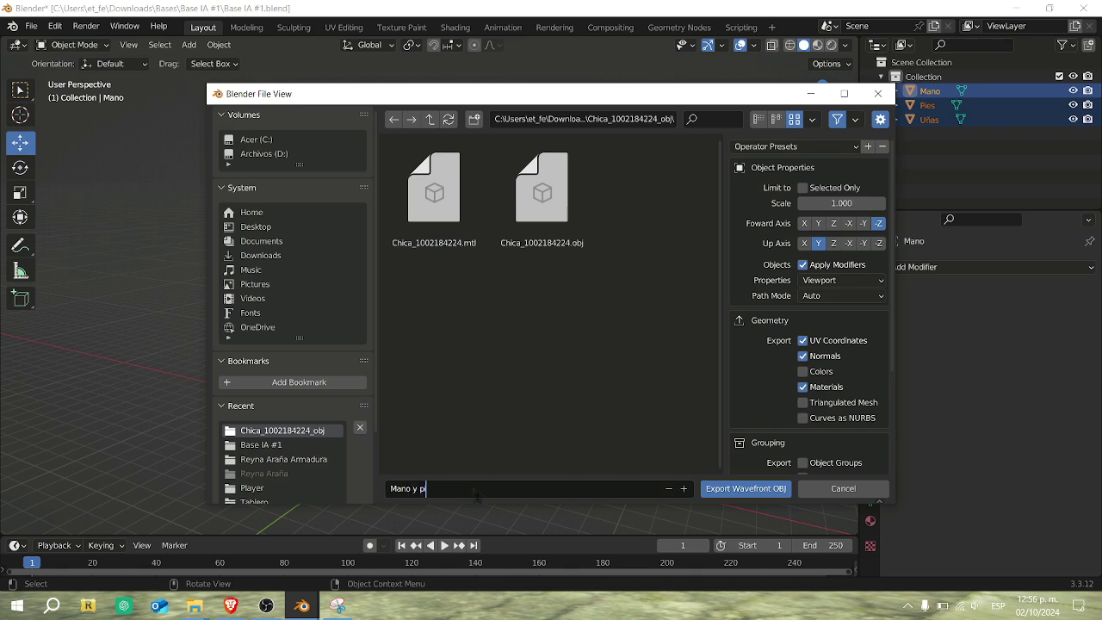
pyautogui.write('e')
pyautogui.press('Return')
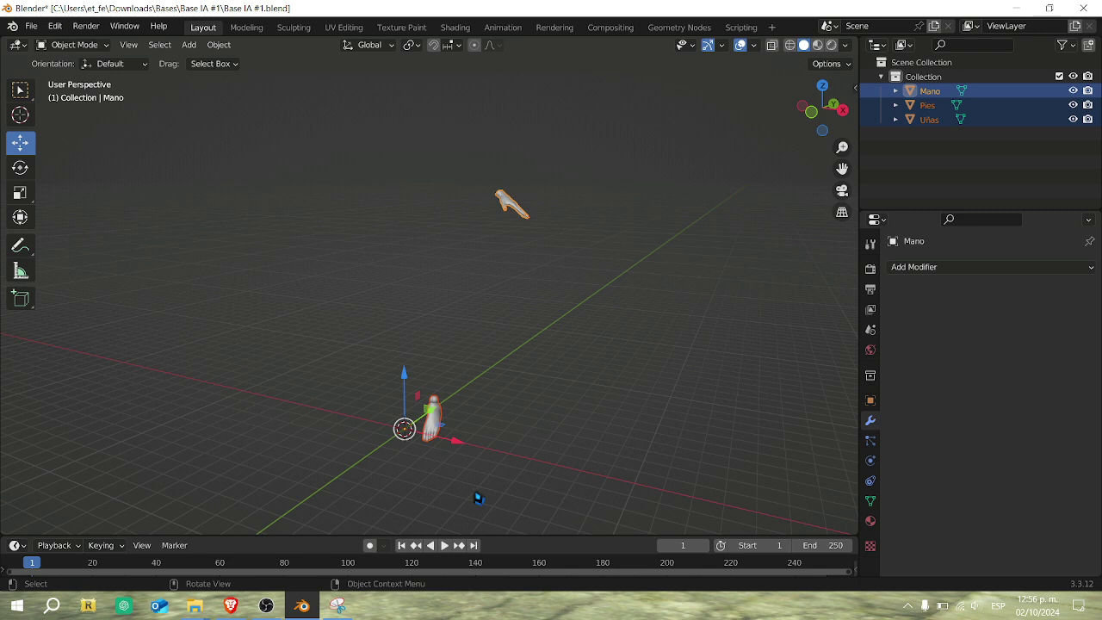
# Delete the Mano, Pies and Uñas objects from the collection to empty the scene.
pyautogui.click(590, 371)
pyautogui.moveTo(889, 138); pyautogui.dragTo(930, 92)
pyautogui.rightClick(932, 96)
pyautogui.click(930, 89)
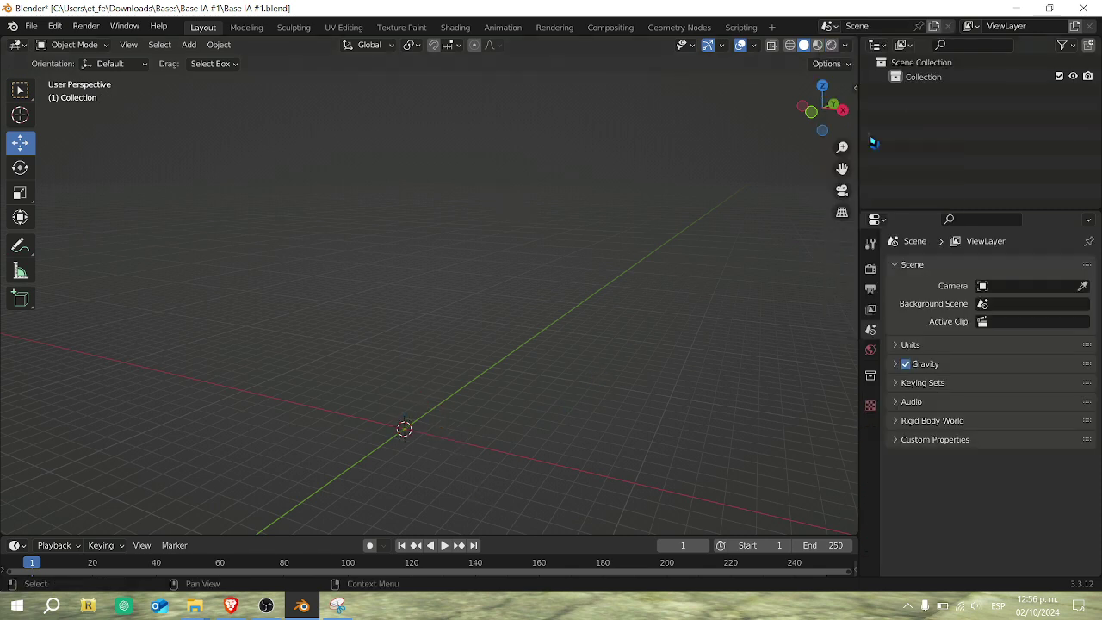
pyautogui.press('KP_1')
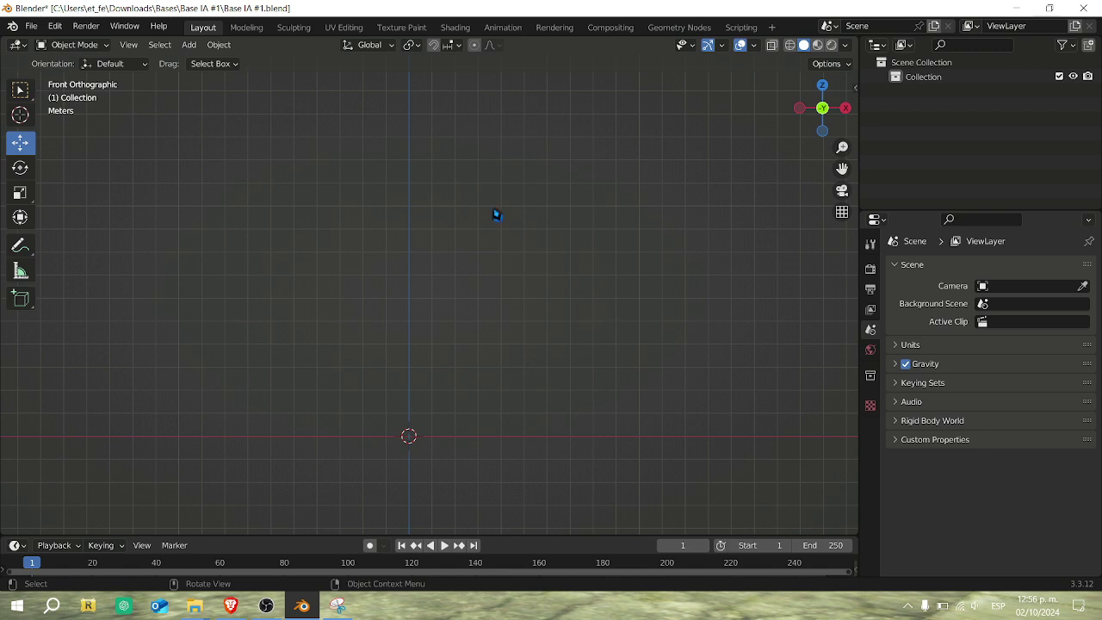
pyautogui.click(32, 25)
pyautogui.moveTo(87, 220)
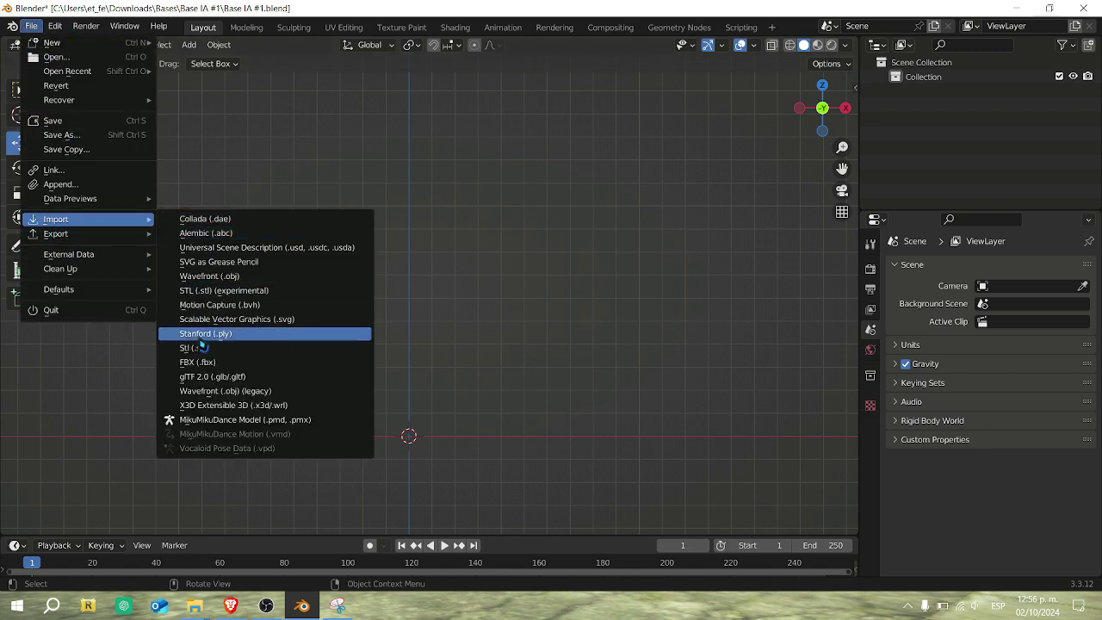
pyautogui.click(228, 277)
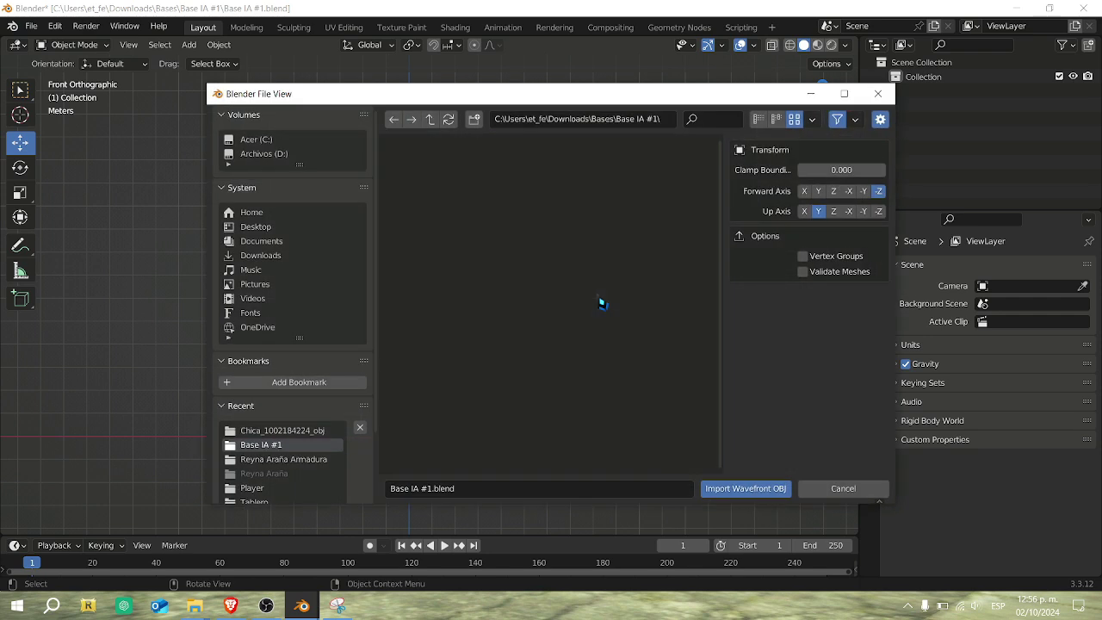
pyautogui.click(261, 256)
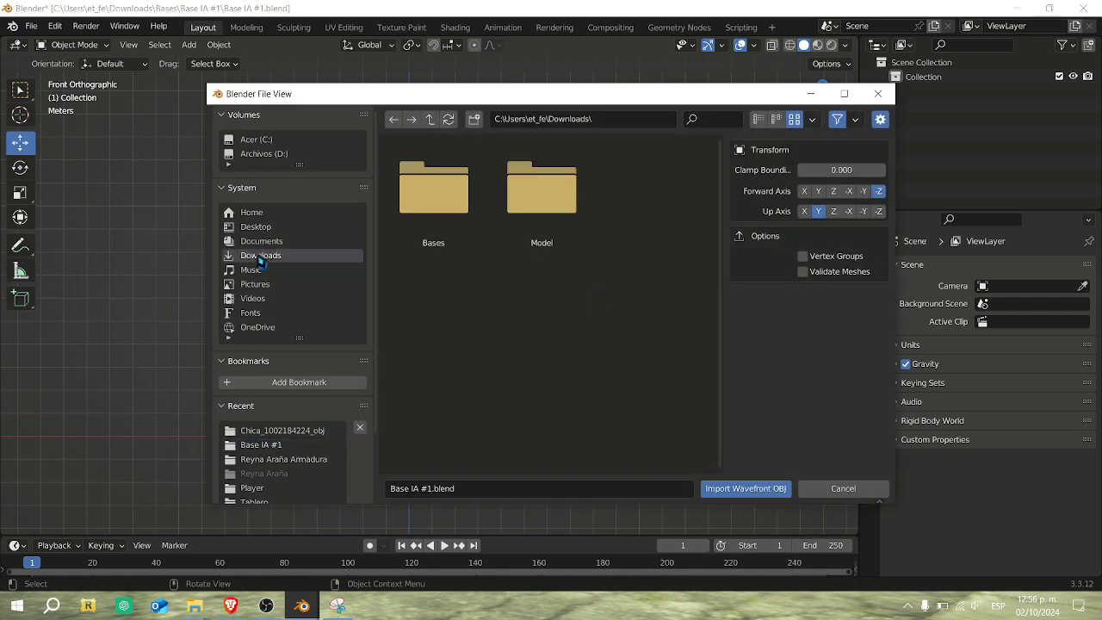
pyautogui.click(433, 211)
pyautogui.click(557, 213)
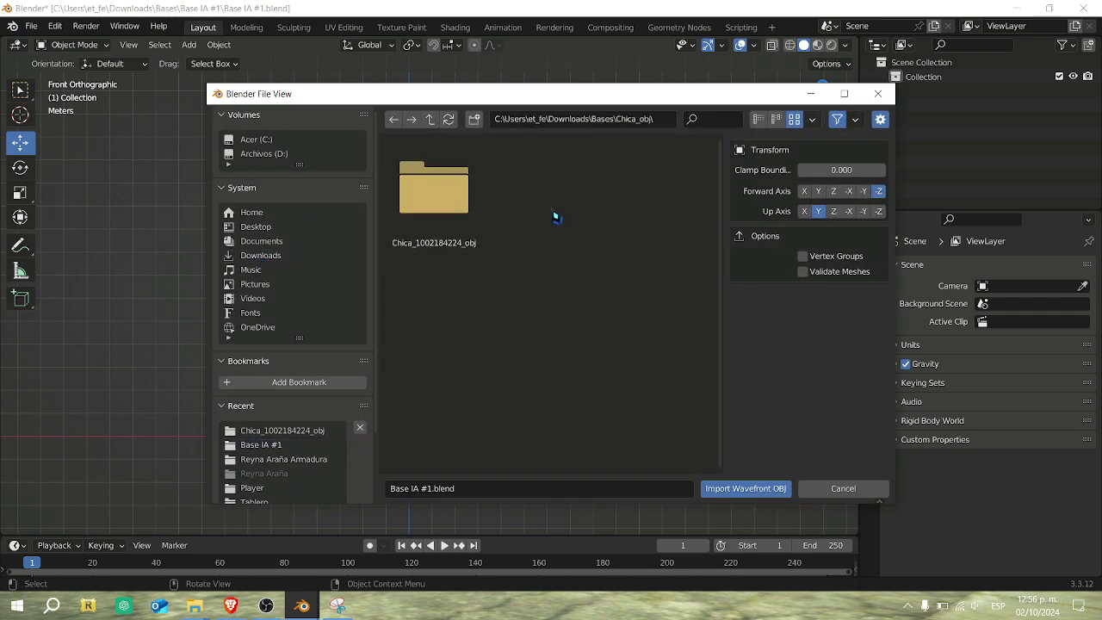
pyautogui.click(455, 204)
pyautogui.click(518, 211)
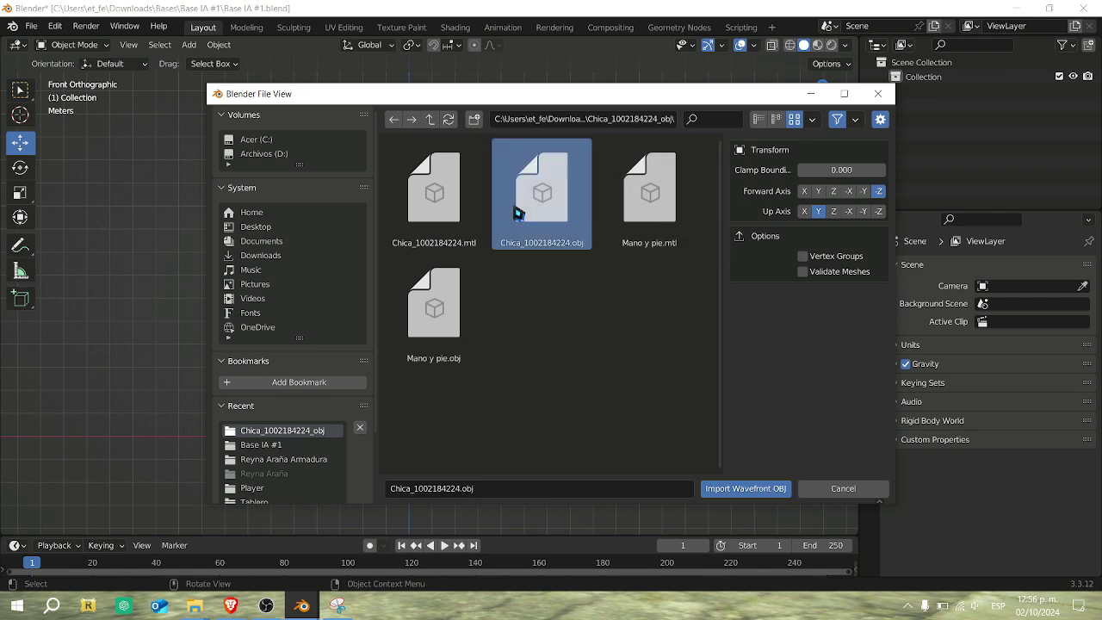
pyautogui.doubleClick(539, 210)
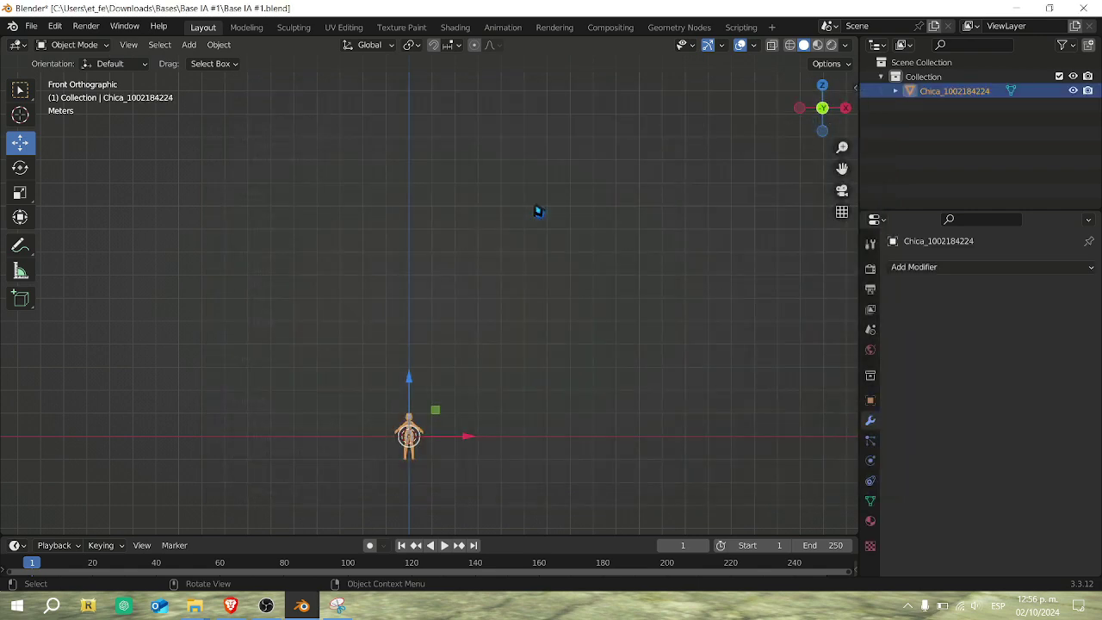
pyautogui.scroll(4, 506, 395)
pyautogui.moveTo(842, 169); pyautogui.dragTo(884, 78)
pyautogui.scroll(2, 561, 300)
pyautogui.scroll(-3, 556, 295)
pyautogui.scroll(8, 497, 271)
pyautogui.scroll(-2, 495, 269)
pyautogui.press('Tab')
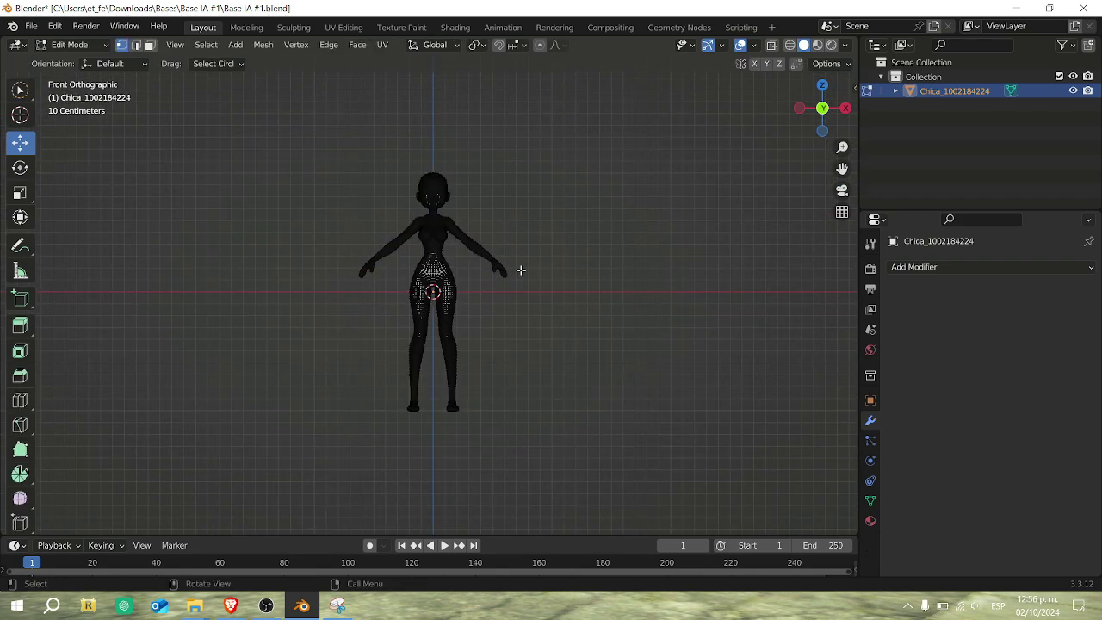
pyautogui.press('a')
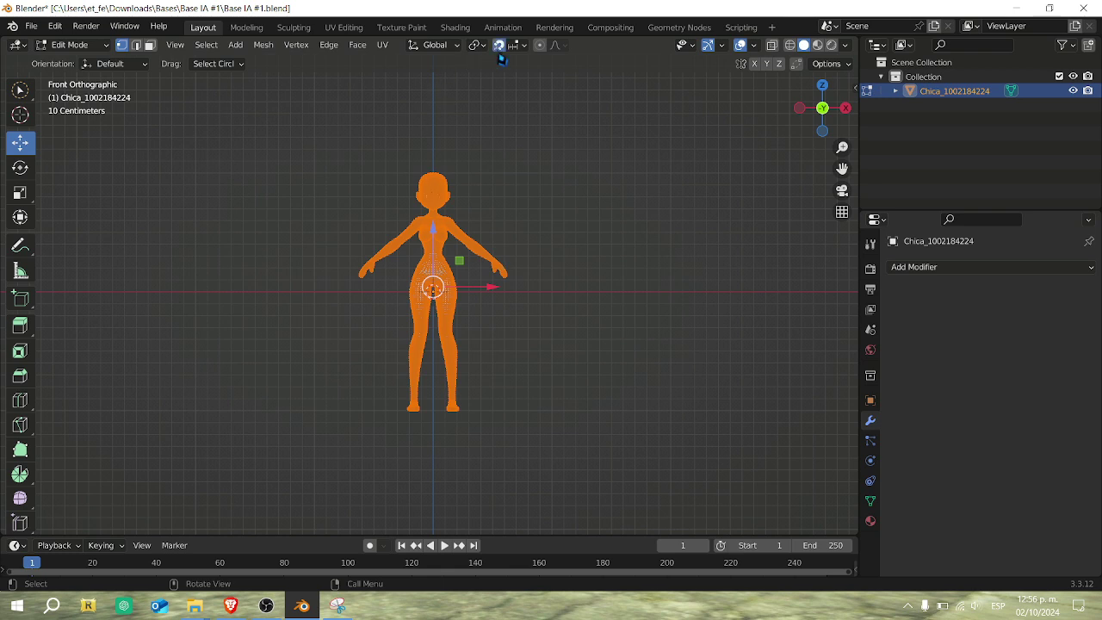
pyautogui.press('g')
pyautogui.press('z')
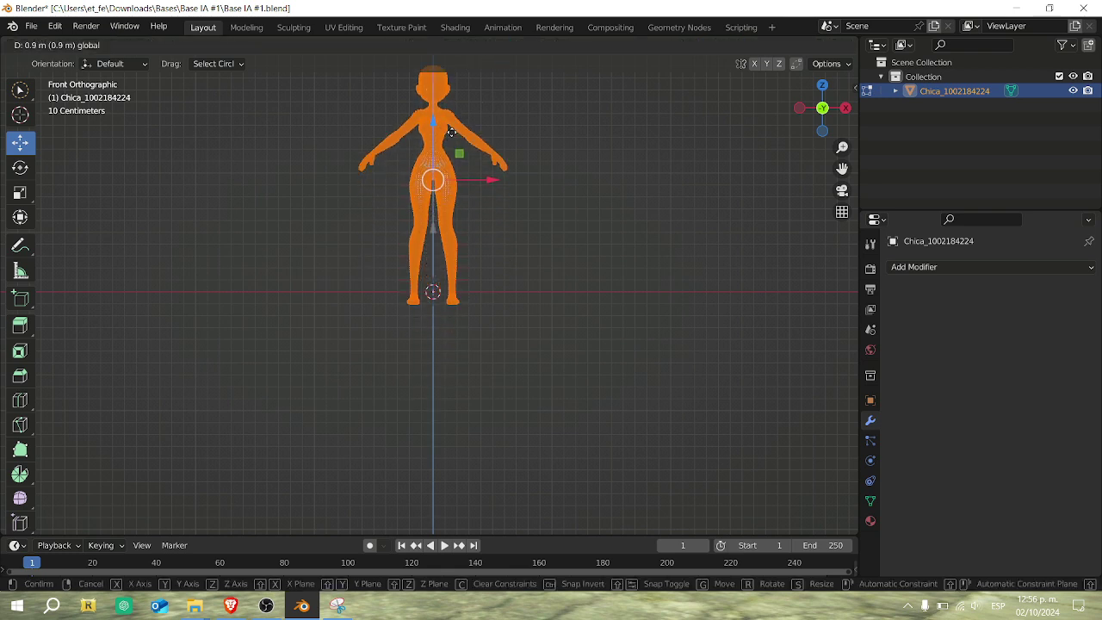
pyautogui.click(454, 125)
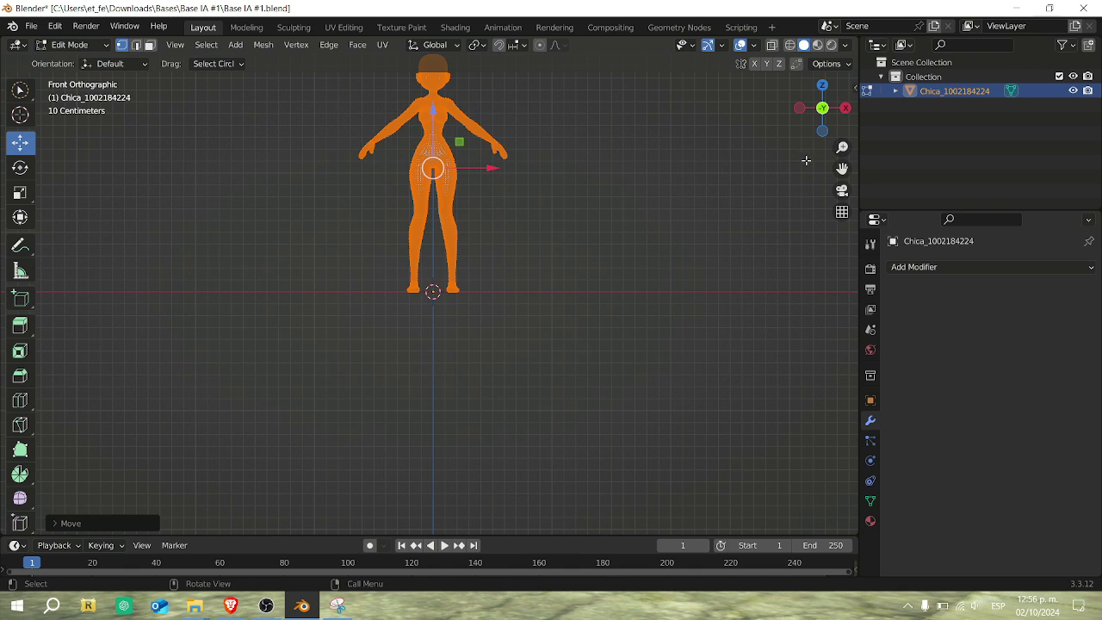
pyautogui.click(828, 230)
pyautogui.moveTo(842, 169); pyautogui.dragTo(823, 310)
pyautogui.scroll(2, 598, 240)
pyautogui.press('Tab')
pyautogui.click(630, 276)
# Import Mano y pie.obj as a Wavefront model into the scene with the character.
pyautogui.click(31, 26)
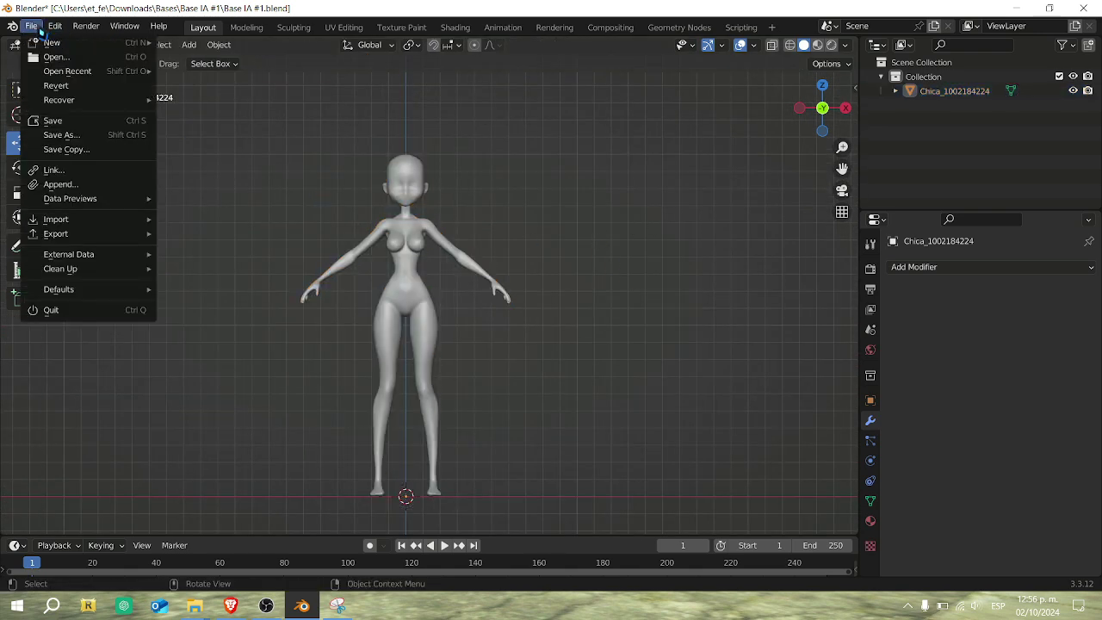
pyautogui.moveTo(69, 220)
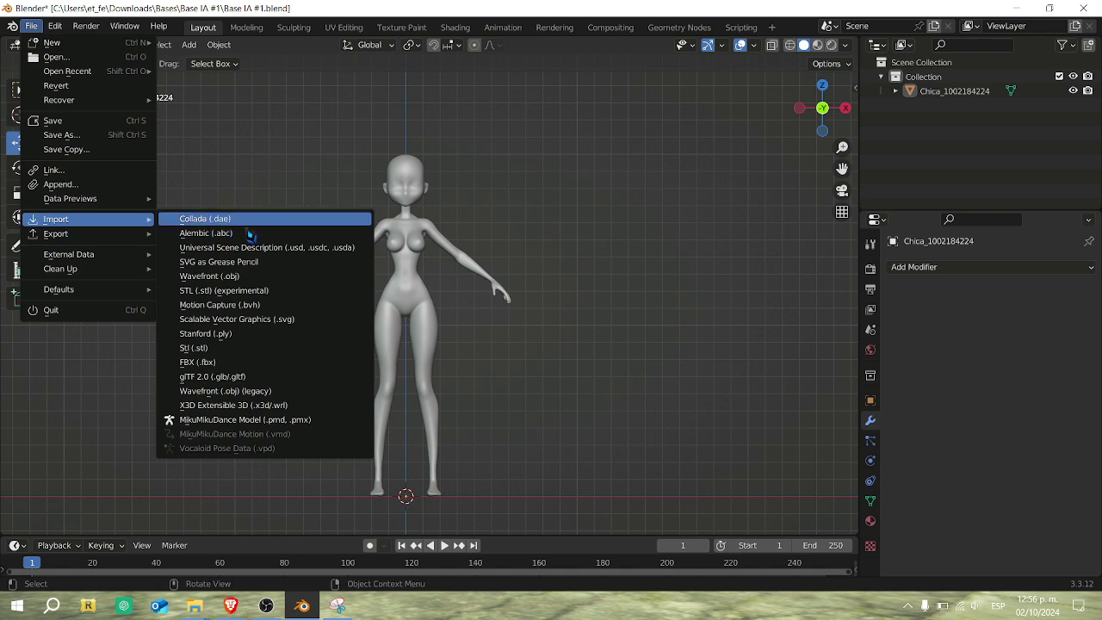
pyautogui.click(225, 276)
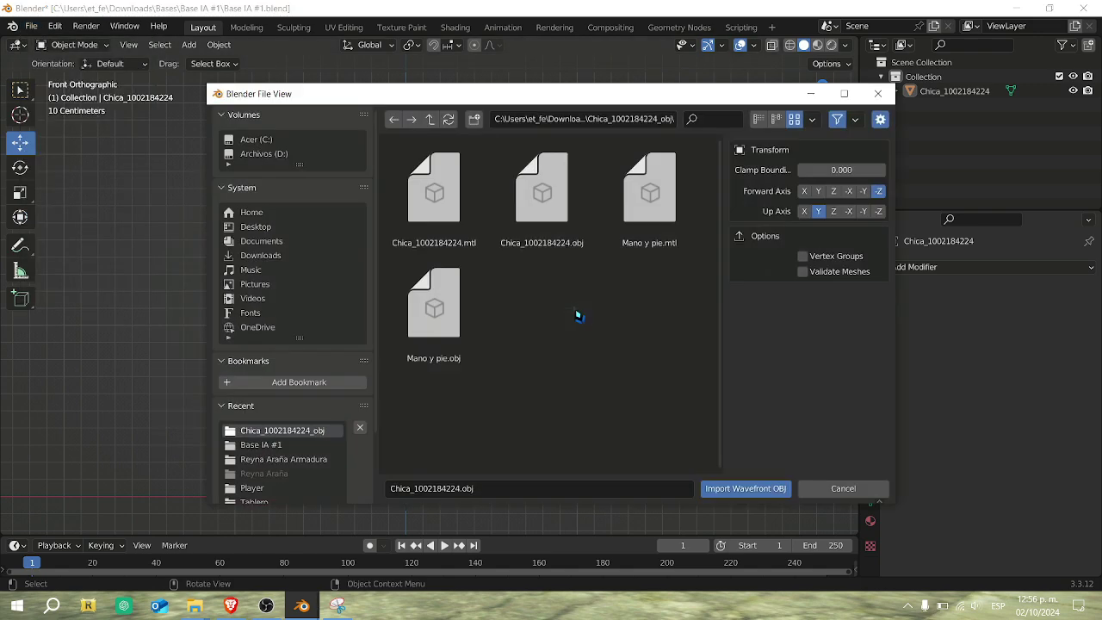
pyautogui.click(434, 309)
pyautogui.click(732, 488)
pyautogui.scroll(-12, 695, 460)
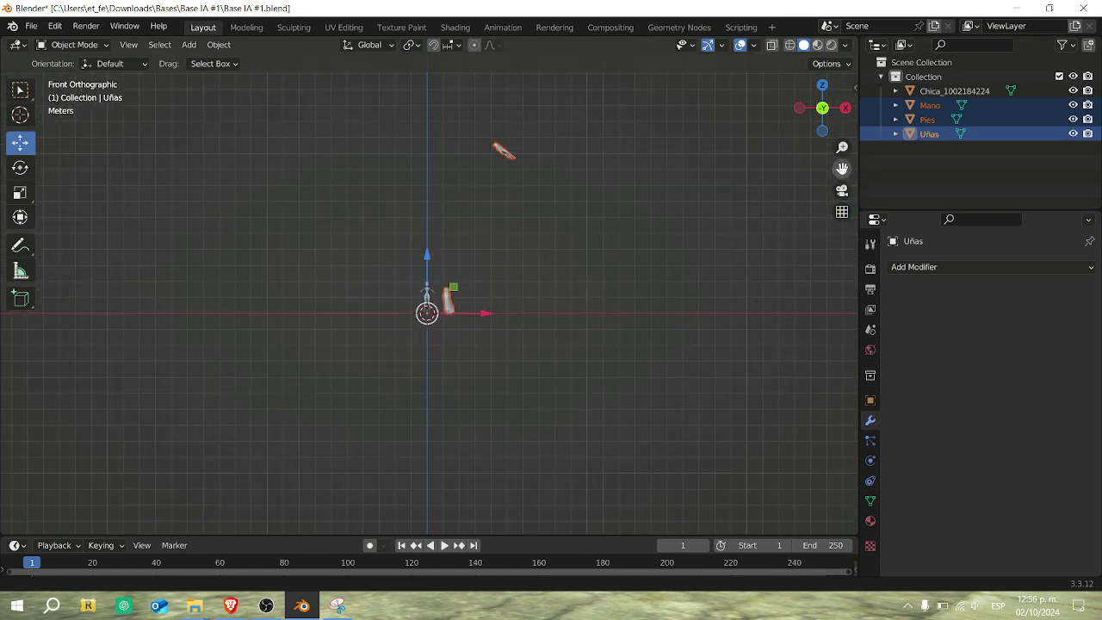
pyautogui.keyDown('shift'); pyautogui.moveTo(598, 232); pyautogui.dragTo(585, 334, button='middle'); pyautogui.keyUp('shift')
pyautogui.scroll(1, 584, 334)
pyautogui.click(416, 420)
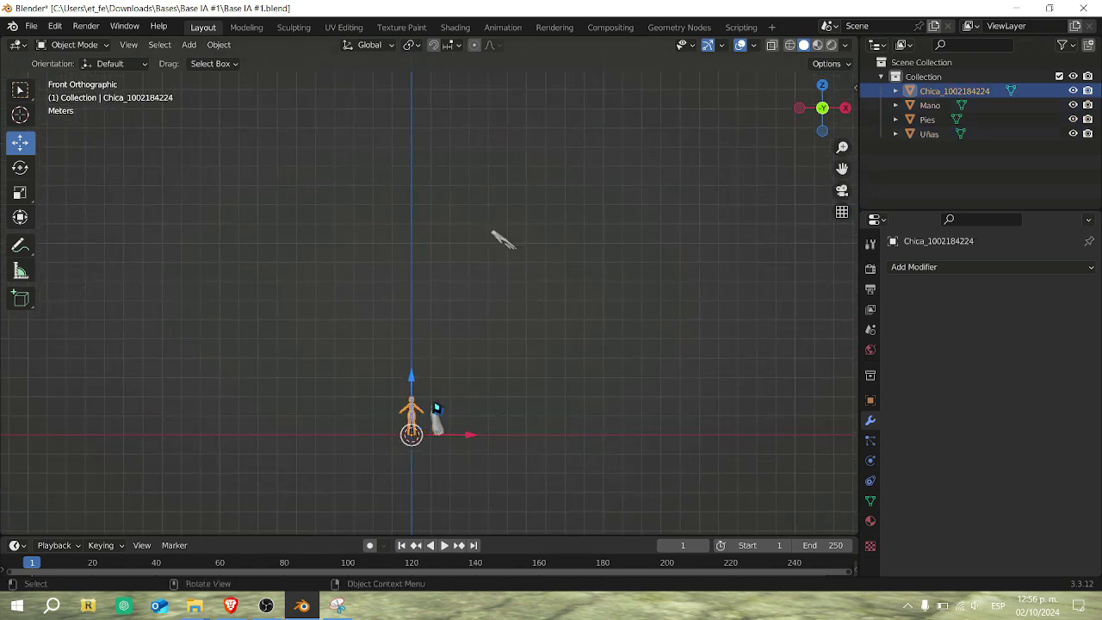
pyautogui.press('s')
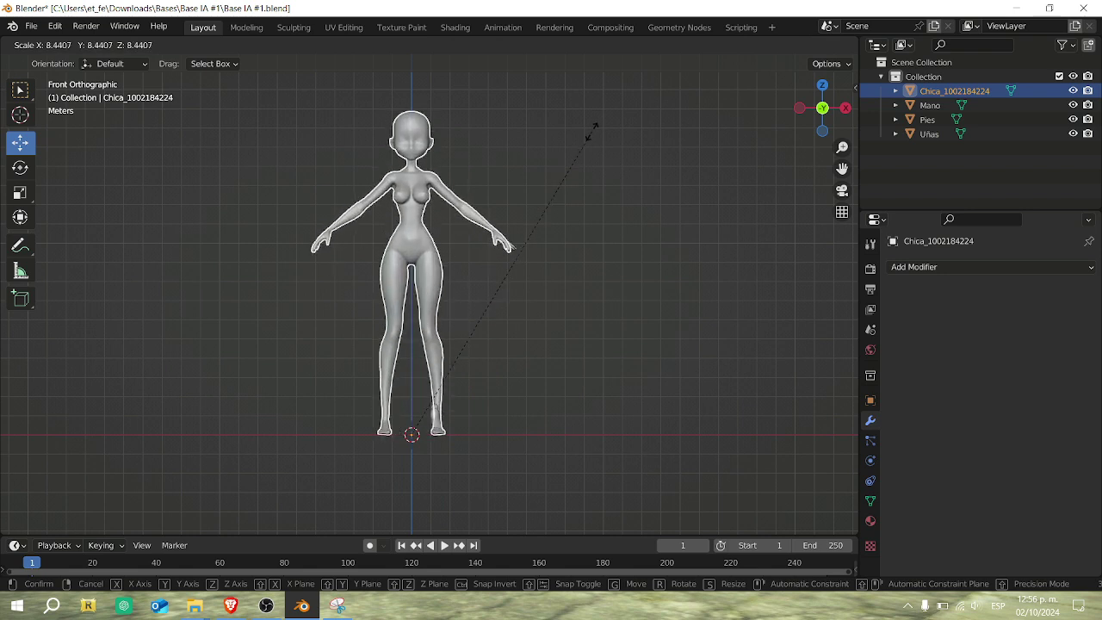
pyautogui.click(585, 223)
pyautogui.click(638, 259)
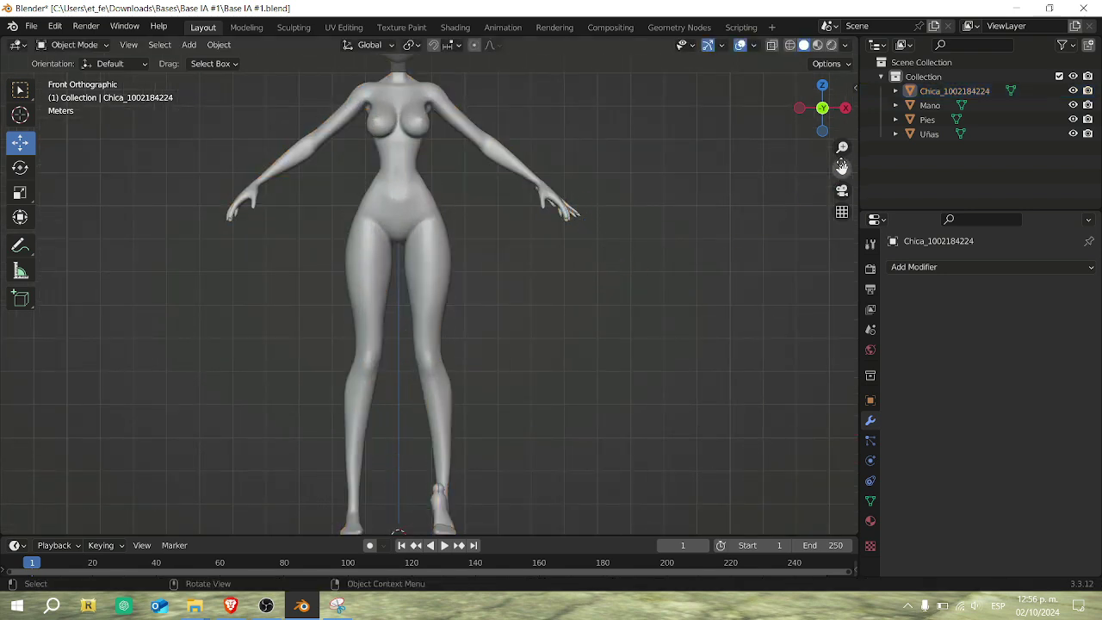
# Try to move the entire Mano mesh along the Y axis in side view onto the character's hand.
pyautogui.moveTo(842, 167); pyautogui.dragTo(836, 289)
pyautogui.scroll(3, 580, 266)
pyautogui.scroll(-1, 580, 266)
pyautogui.scroll(1, 580, 266)
pyautogui.press('KP_3')
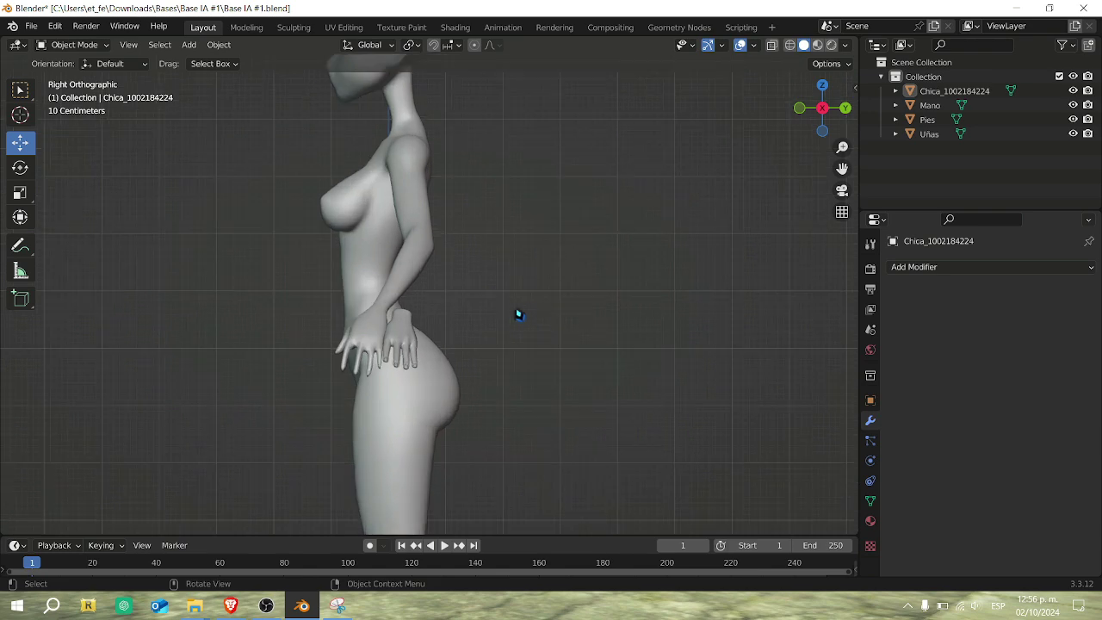
pyautogui.scroll(2, 396, 344)
pyautogui.click(399, 349)
pyautogui.scroll(2, 401, 351)
pyautogui.press('Tab')
pyautogui.press('a')
pyautogui.moveTo(425, 383); pyautogui.dragTo(377, 383)
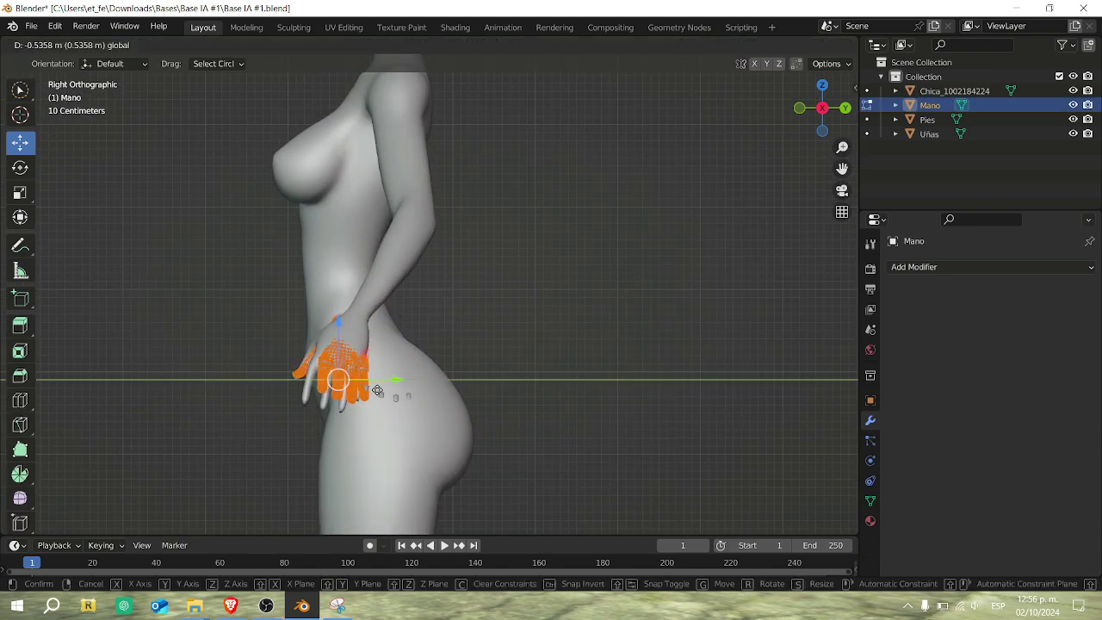
pyautogui.click(20, 217)
pyautogui.moveTo(369, 418); pyautogui.dragTo(361, 425)
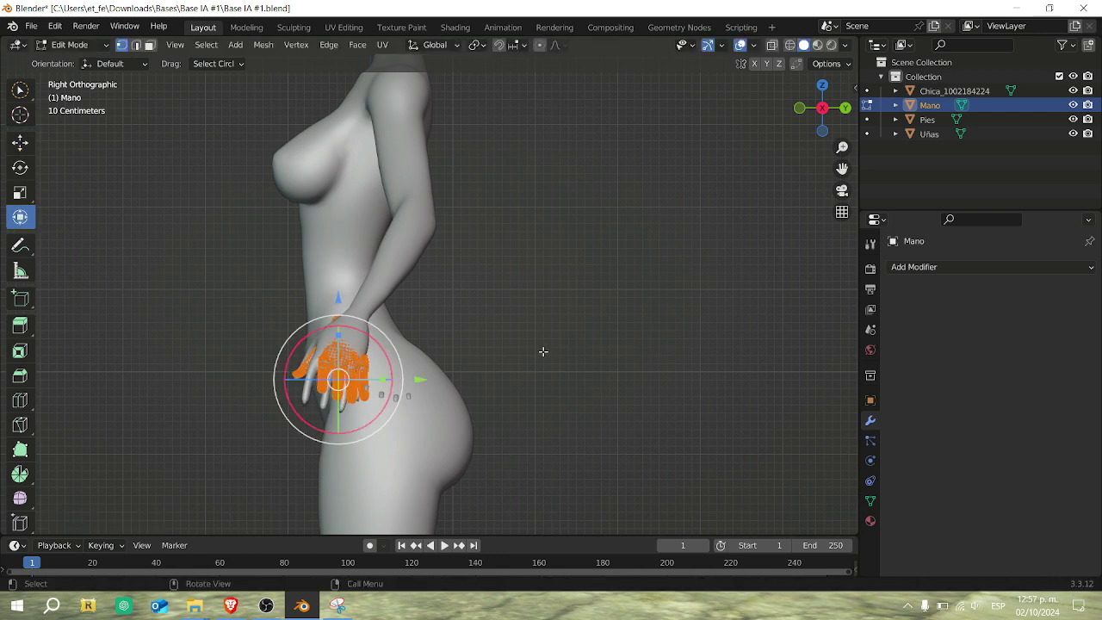
# Check the hand's alignment from the top view and undo the move of the Mano mesh.
pyautogui.press('KP_7')
pyautogui.moveTo(850, 168); pyautogui.dragTo(584, 100)
pyautogui.scroll(3, 512, 306)
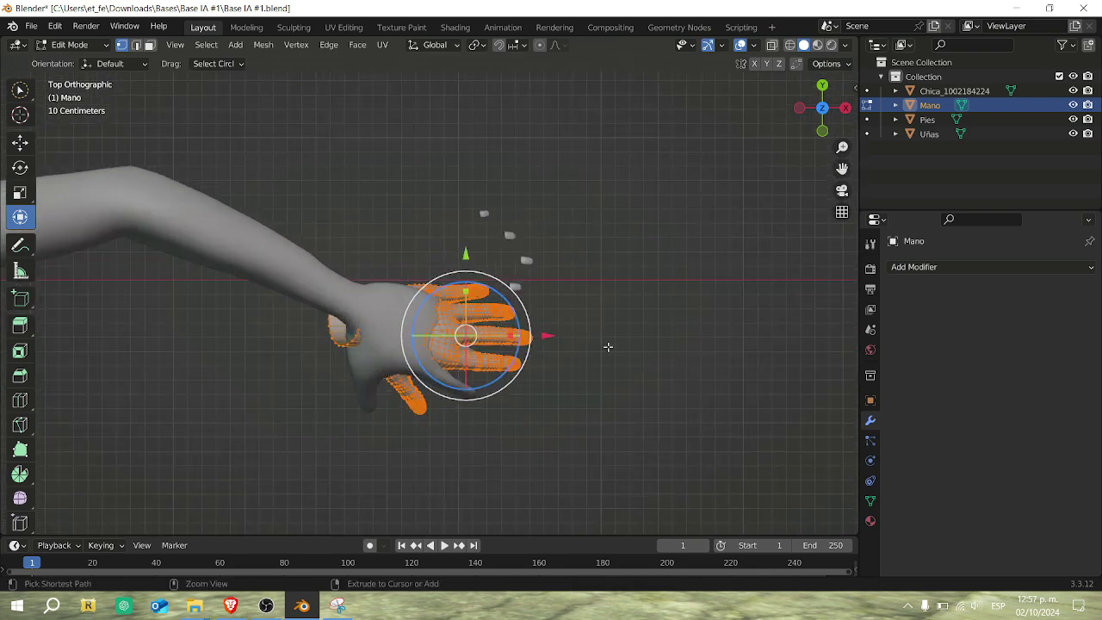
pyautogui.hotkey('ctrl', 'z')
pyautogui.click(623, 216)
pyautogui.scroll(2, 623, 215)
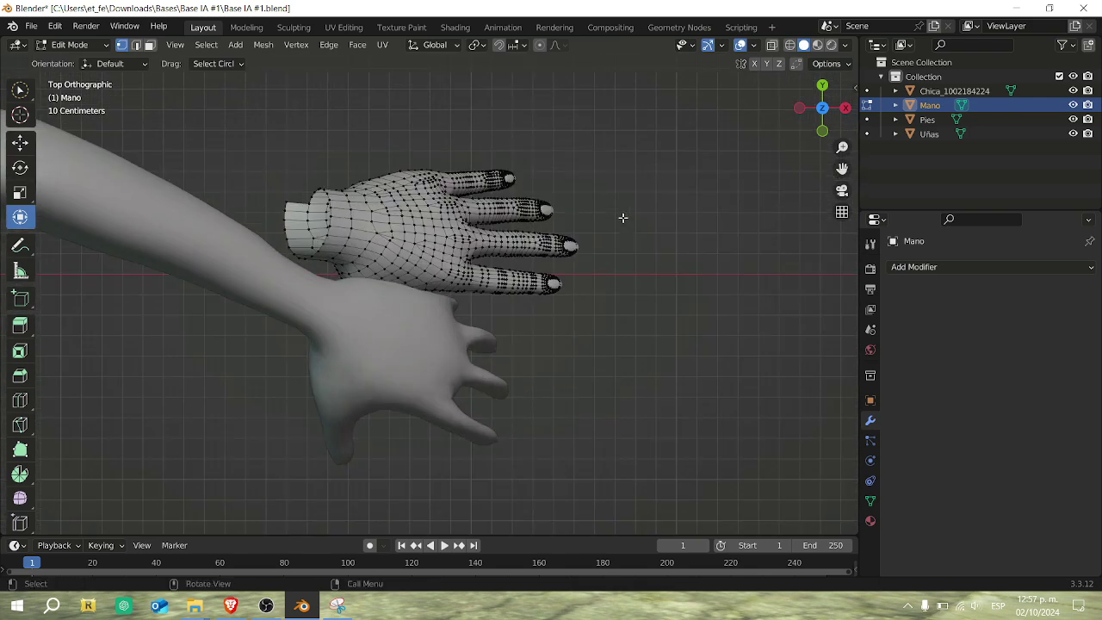
# Select the Uñas and Mano objects together and enter Edit Mode on both.
pyautogui.press('Tab')
pyautogui.click(543, 217)
pyautogui.keyDown('shift'); pyautogui.click(427, 226); pyautogui.keyUp('shift')
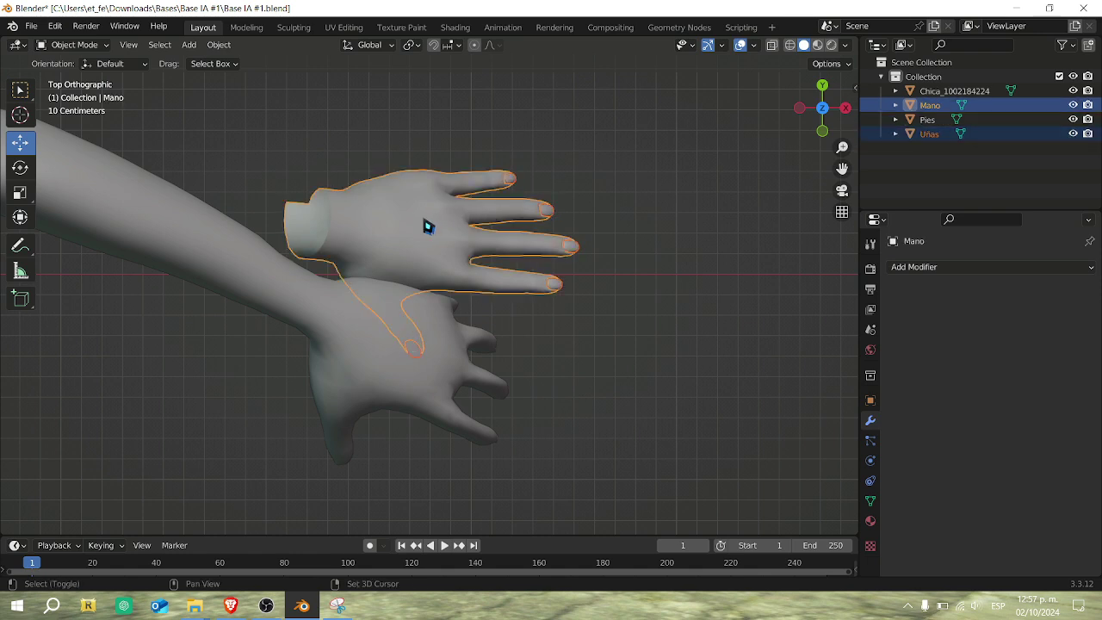
pyautogui.click(549, 219)
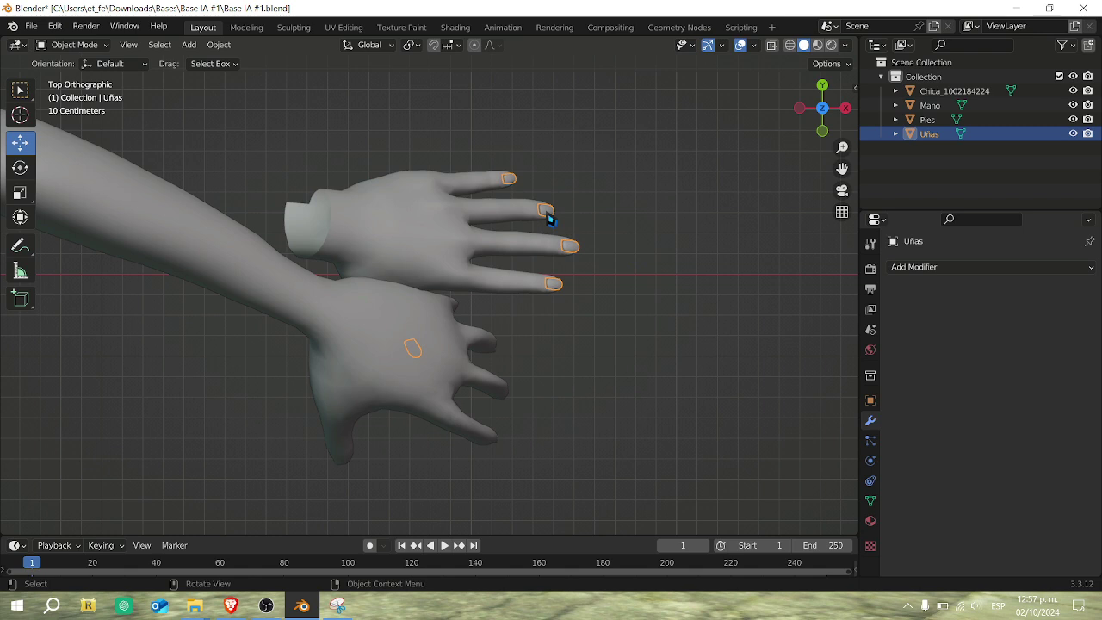
pyautogui.keyDown('shift'); pyautogui.click(421, 230); pyautogui.keyUp('shift')
pyautogui.press('Tab')
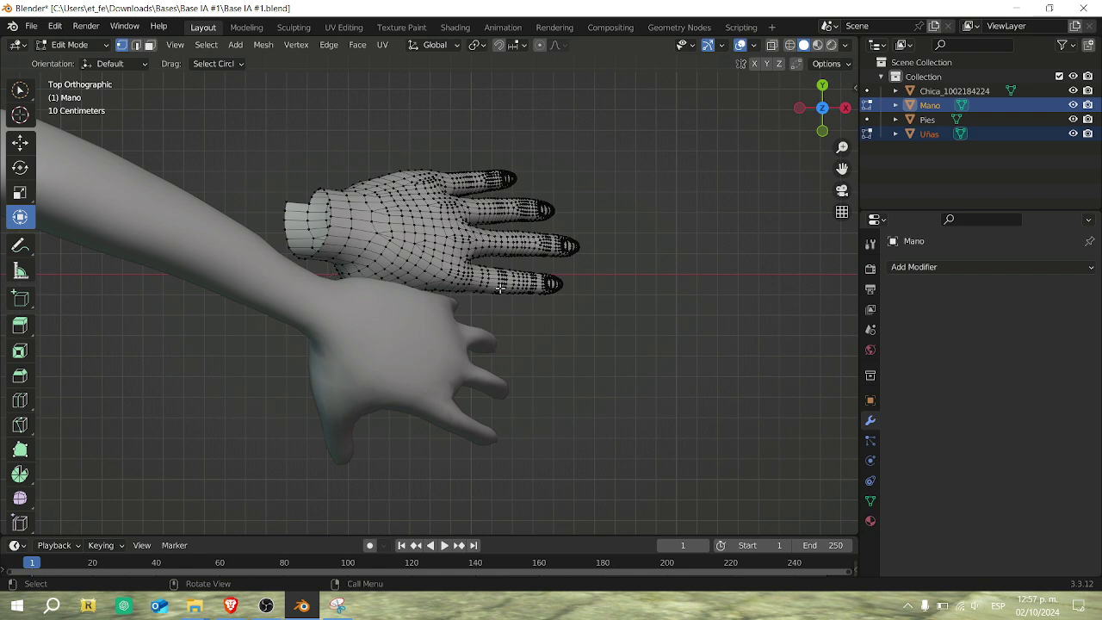
# Select all hand and nail geometry and move it in top view onto the character's own hand.
pyautogui.scroll(-2, 555, 241)
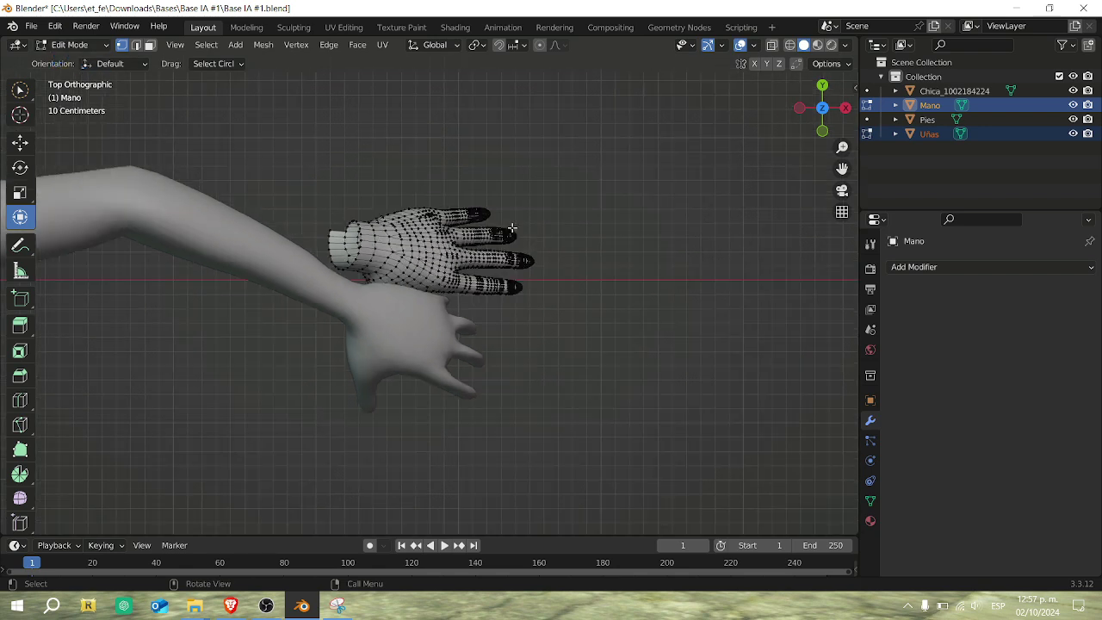
pyautogui.press('a')
pyautogui.moveTo(472, 179); pyautogui.dragTo(472, 257)
pyautogui.moveTo(505, 375); pyautogui.dragTo(479, 383)
pyautogui.moveTo(472, 251); pyautogui.dragTo(472, 292)
pyautogui.moveTo(547, 376); pyautogui.dragTo(536, 375)
# Move and rotate the hand and nails in front view to line up with the character's wrist, and return to Object Mode.
pyautogui.press('KP_1')
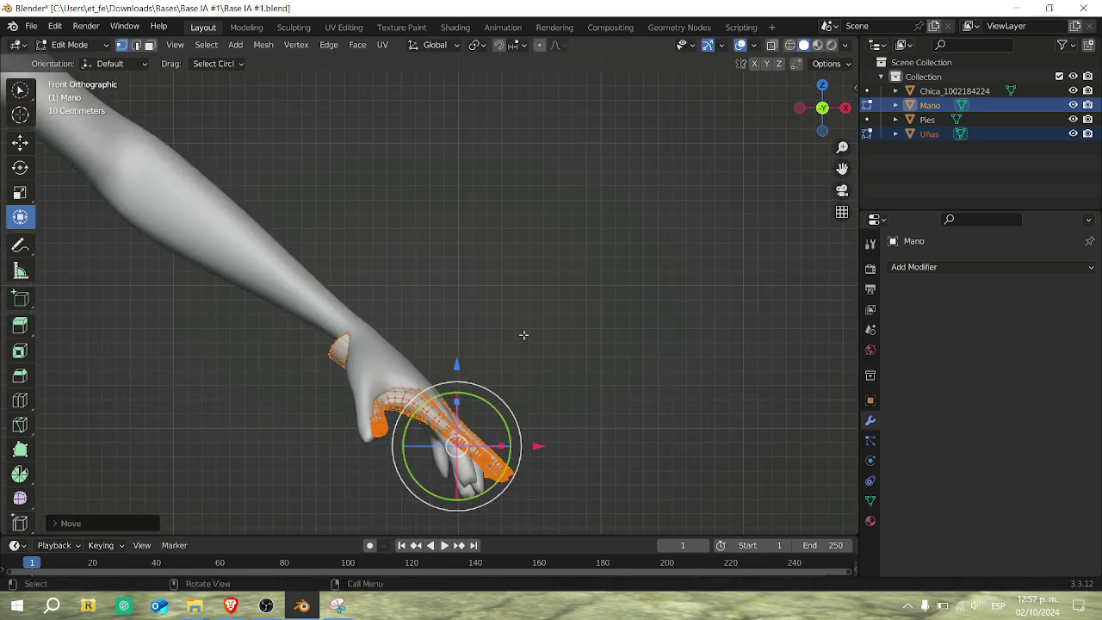
pyautogui.moveTo(842, 168); pyautogui.dragTo(869, 80)
pyautogui.scroll(1, 814, 201)
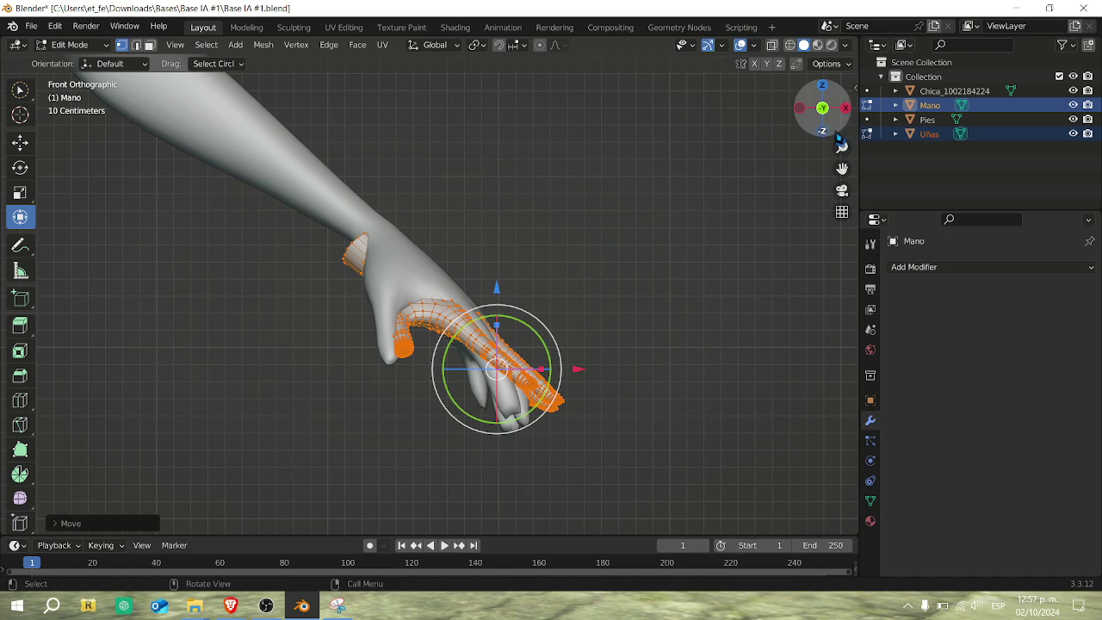
pyautogui.moveTo(822, 107); pyautogui.dragTo(653, 141)
pyautogui.moveTo(860, 129); pyautogui.dragTo(702, 165)
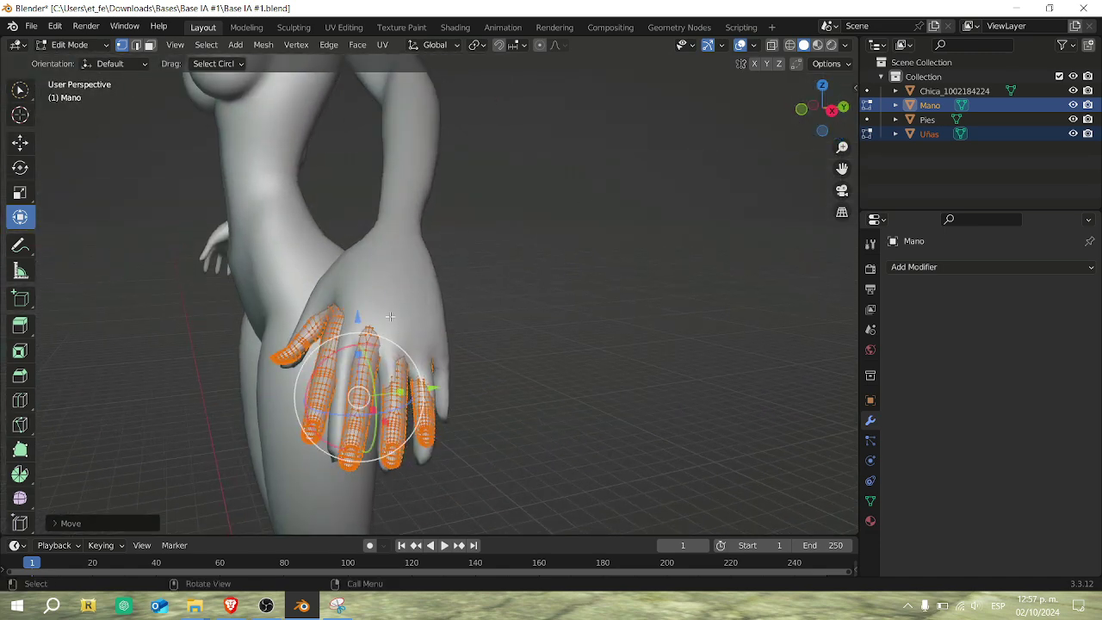
pyautogui.moveTo(841, 169); pyautogui.dragTo(899, 151)
pyautogui.scroll(4, 669, 233)
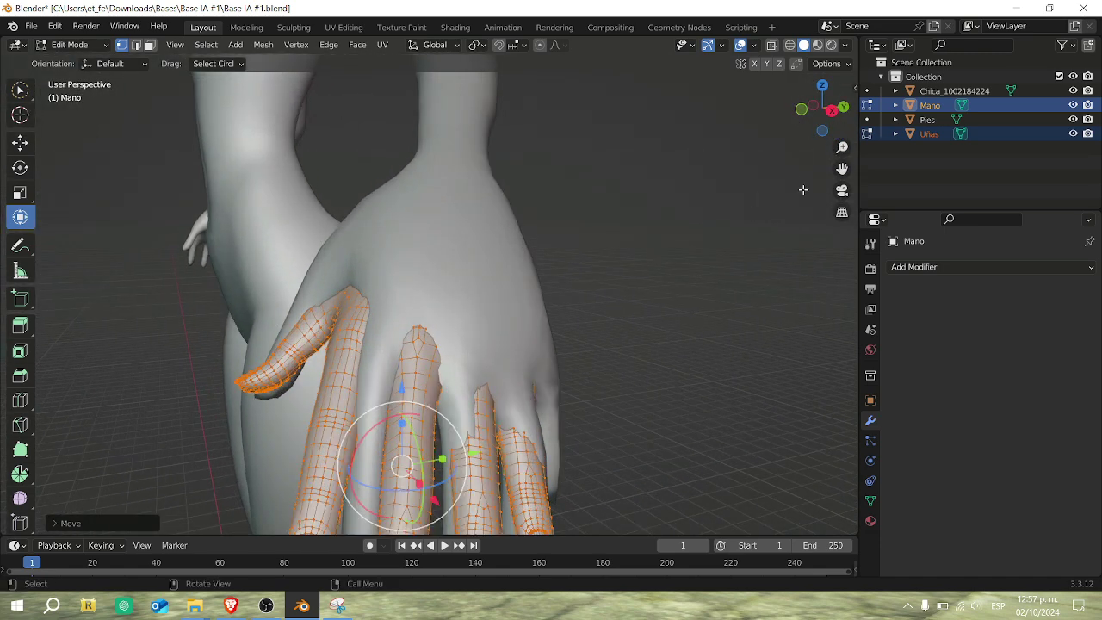
pyautogui.moveTo(822, 123); pyautogui.dragTo(681, 252)
pyautogui.moveTo(580, 416); pyautogui.dragTo(542, 431)
pyautogui.moveTo(577, 465); pyautogui.dragTo(552, 427)
pyautogui.press('Tab')
pyautogui.scroll(-8, 583, 341)
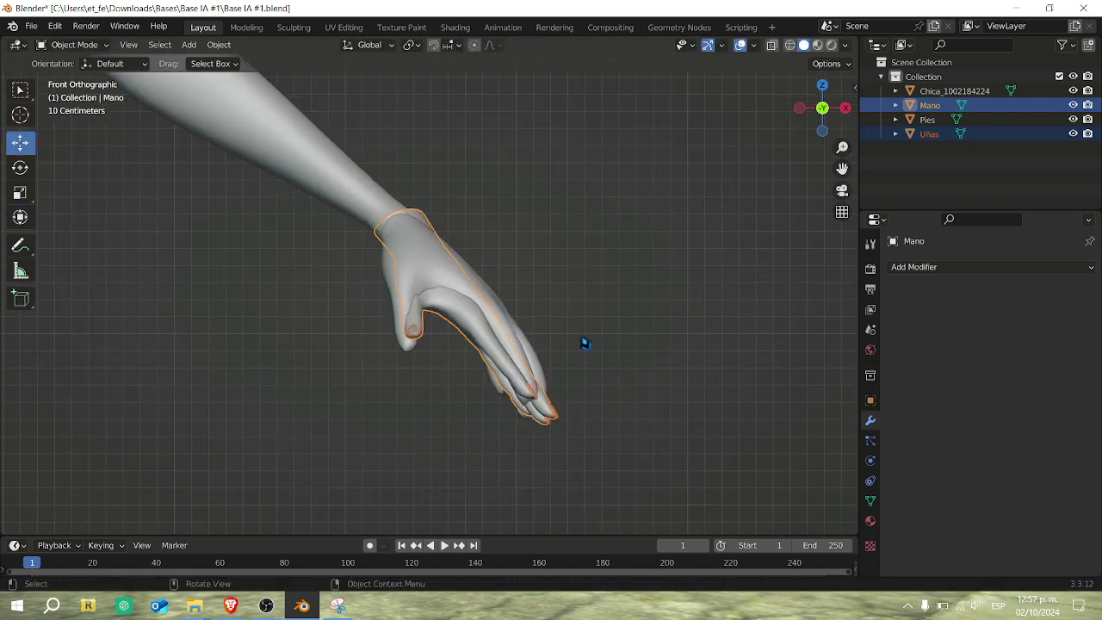
# Delete the body, Mano, Pies and Uñas objects from the scene.
pyautogui.click(355, 239)
pyautogui.scroll(-8, 650, 276)
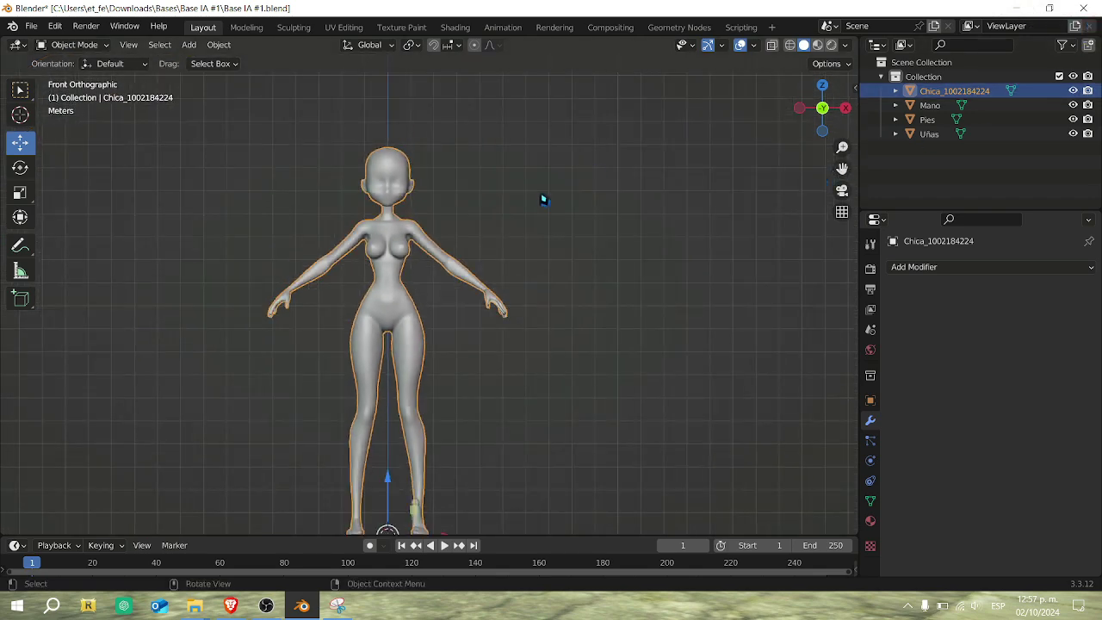
pyautogui.moveTo(908, 186); pyautogui.dragTo(964, 102)
pyautogui.rightClick(916, 103)
pyautogui.click(903, 104)
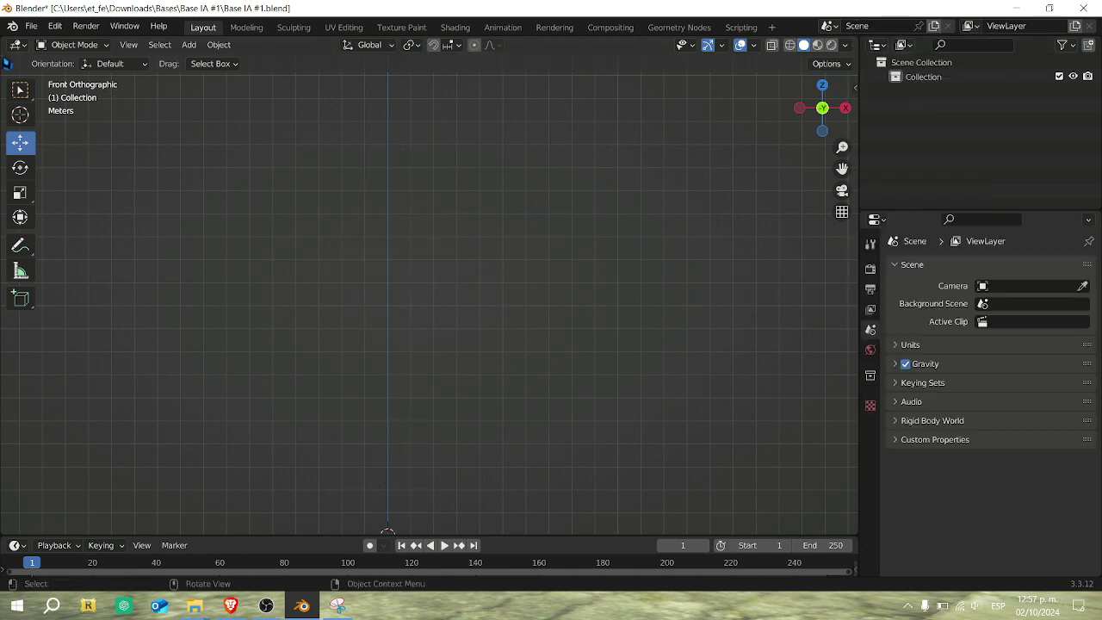
pyautogui.click(31, 26)
pyautogui.moveTo(55, 218)
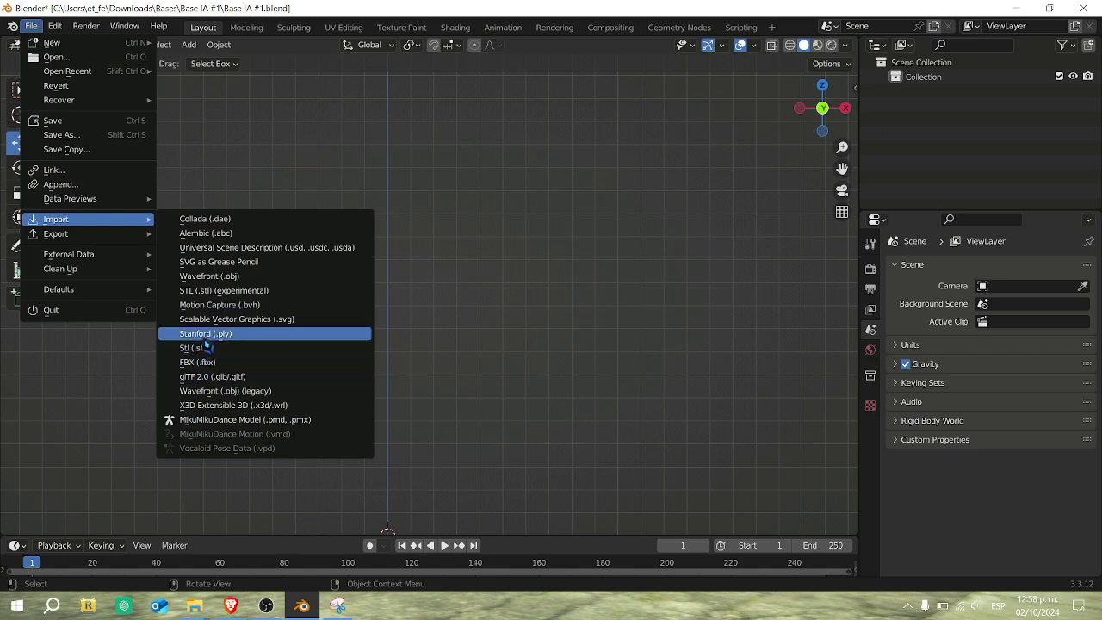
pyautogui.click(361, 276)
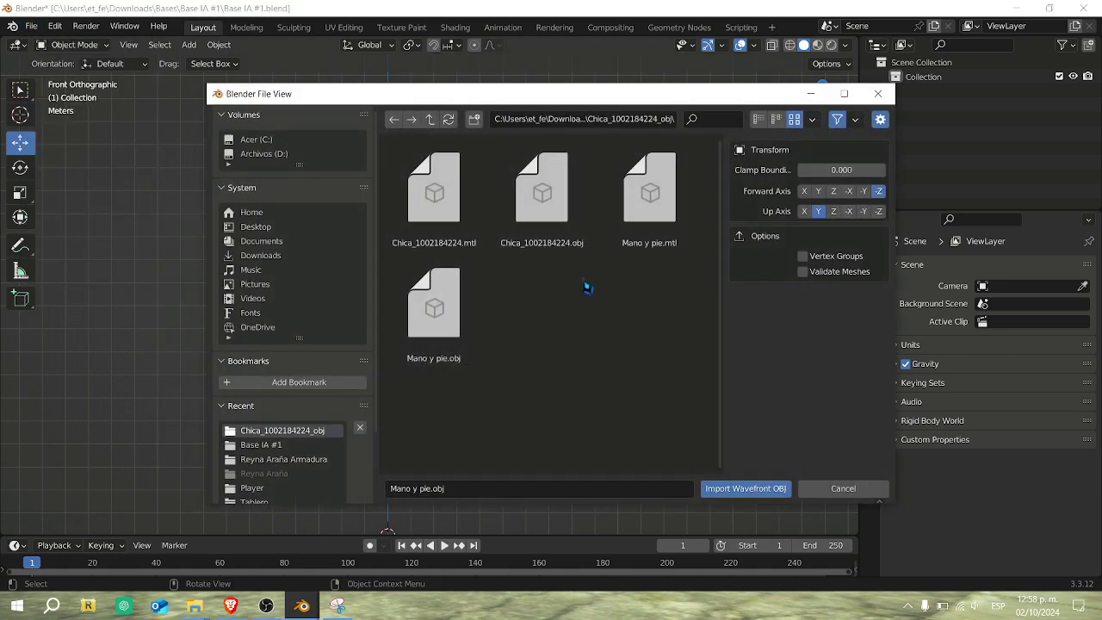
pyautogui.click(428, 121)
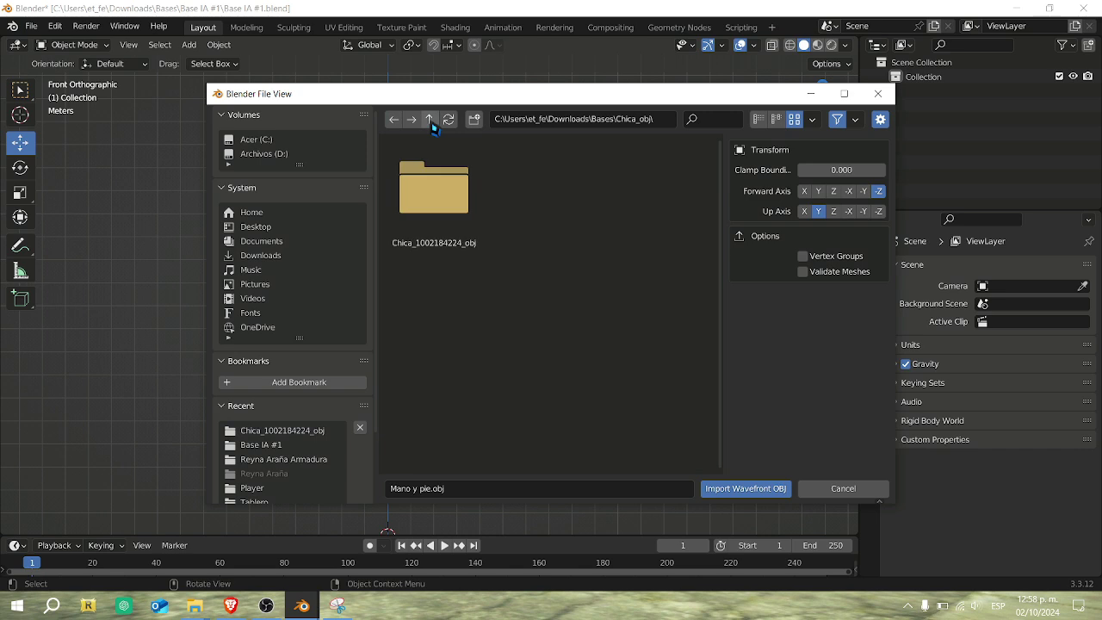
pyautogui.click(432, 121)
pyautogui.click(652, 208)
pyautogui.doubleClick(654, 213)
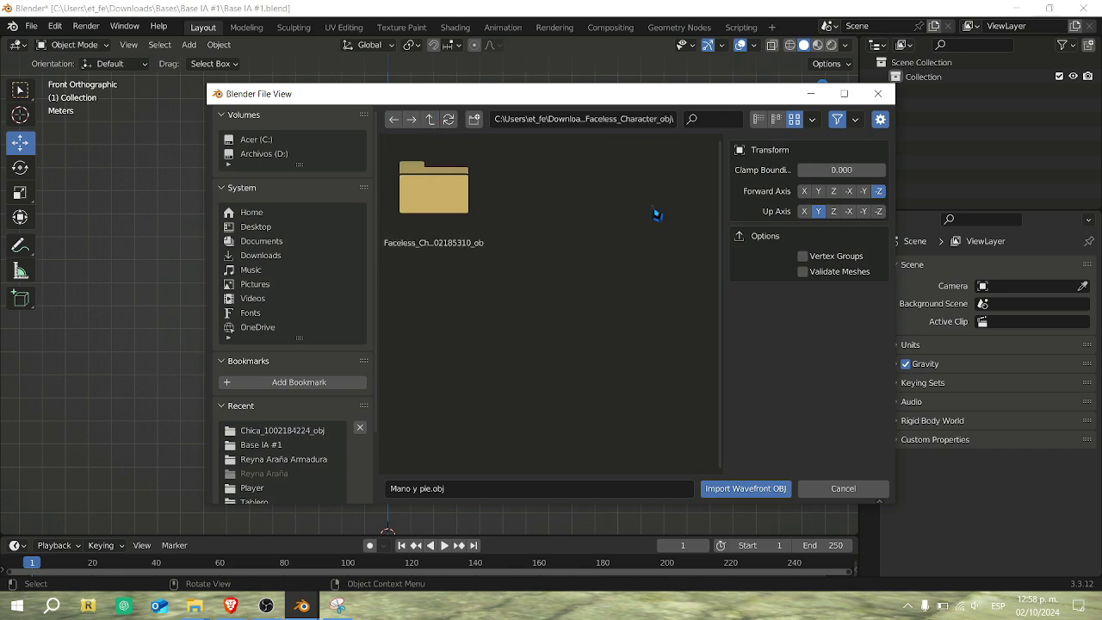
pyautogui.doubleClick(450, 204)
pyautogui.doubleClick(569, 220)
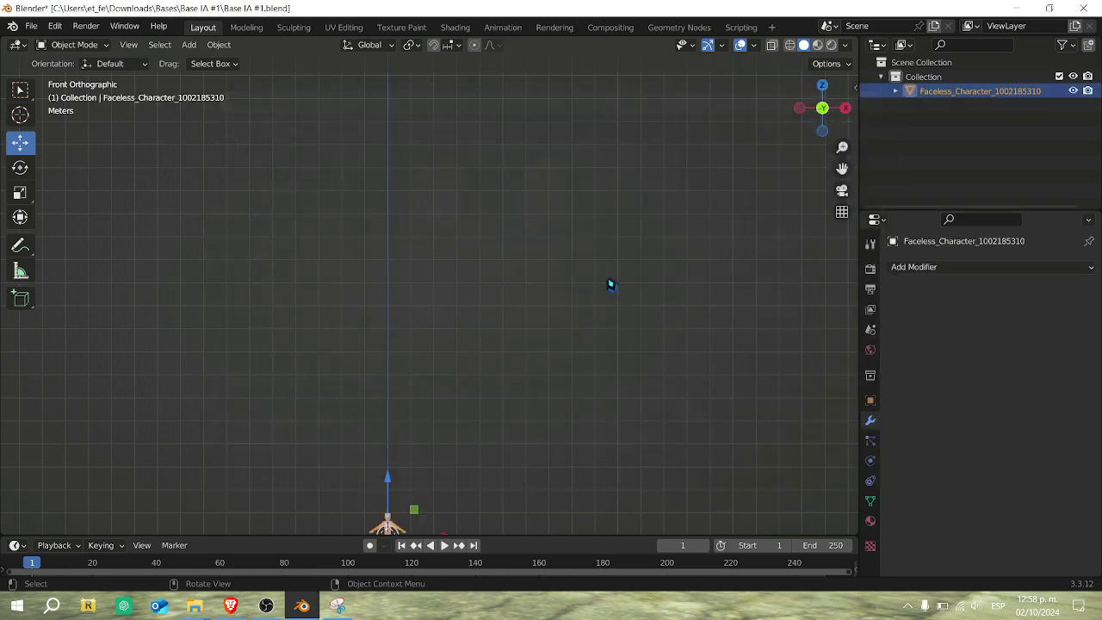
# Scale the faceless character up uniformly in front view until it nearly fills the viewport height.
pyautogui.scroll(-2, 584, 315)
pyautogui.moveTo(841, 169); pyautogui.dragTo(860, 43)
pyautogui.press('s')
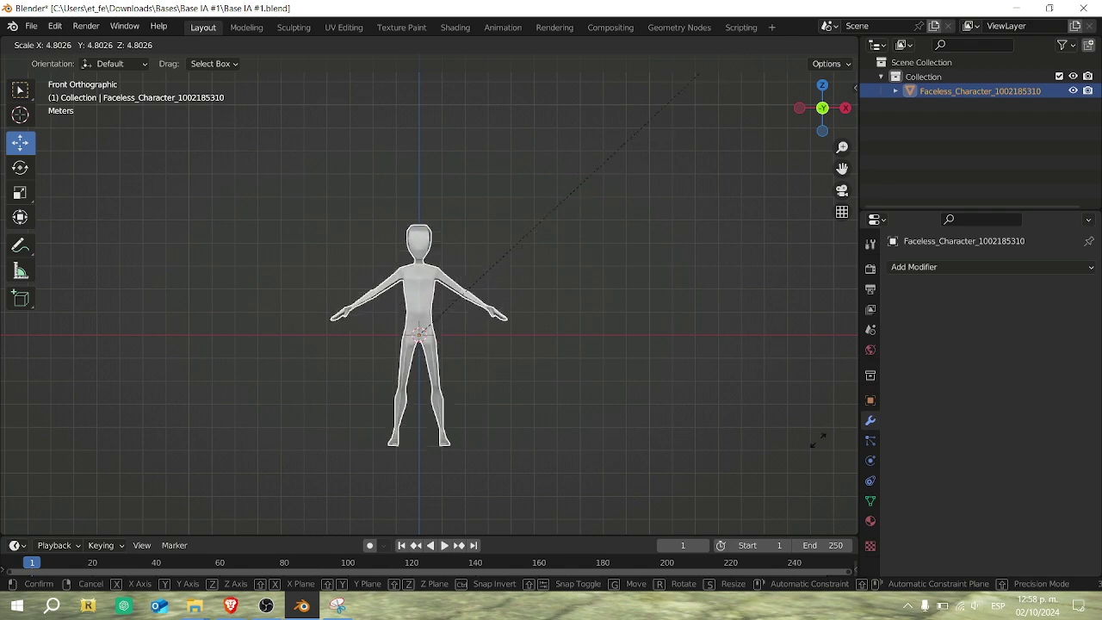
pyautogui.click(215, 114)
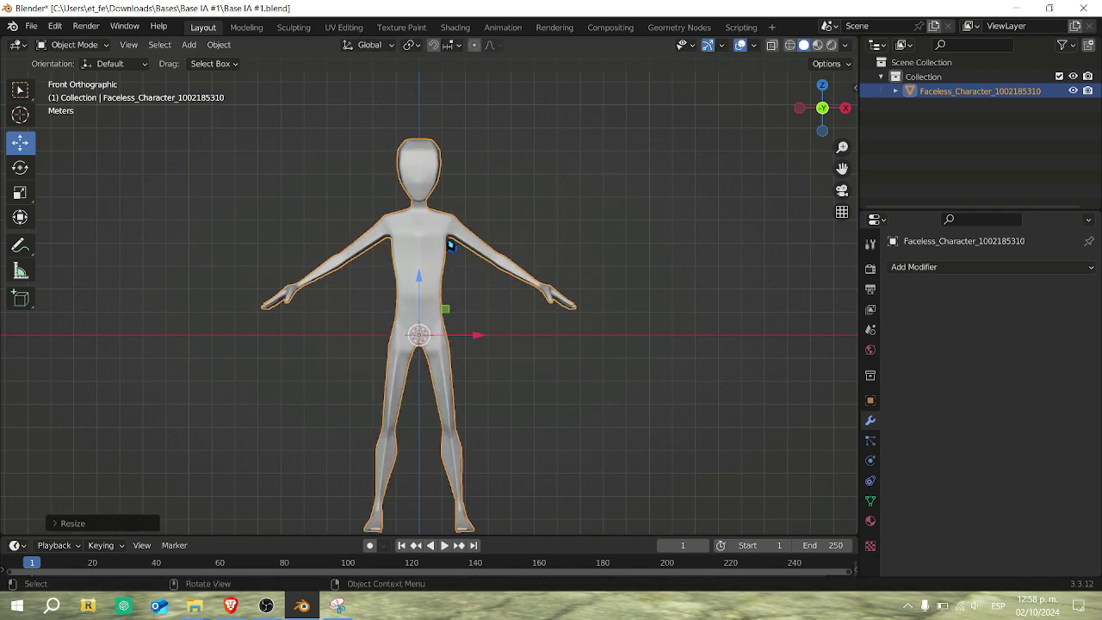
# Enter Edit Mode on the faceless character and examine its mesh topology from an angle and from the front.
pyautogui.scroll(3, 445, 243)
pyautogui.press('Tab')
pyautogui.scroll(-1, 518, 311)
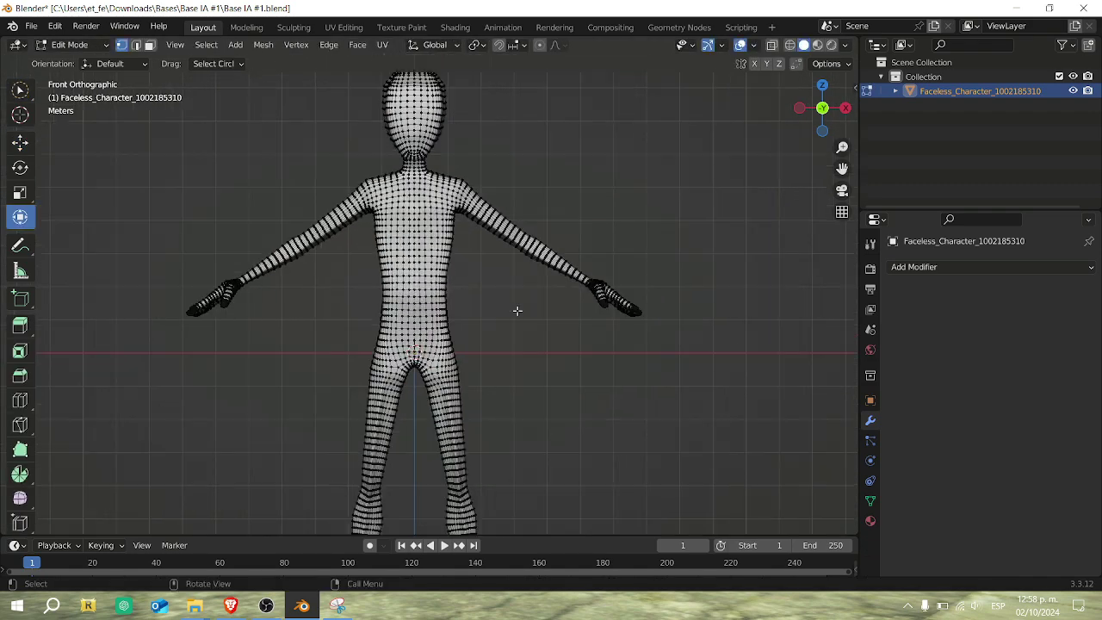
pyautogui.moveTo(598, 296); pyautogui.dragTo(659, 267, button='middle')
pyautogui.moveTo(500, 326)
pyautogui.mouseDown(button='middle')
pyautogui.moveTo(525, 328)
pyautogui.moveTo(482, 329)
pyautogui.moveTo(517, 326)
pyautogui.mouseUp(button='middle')
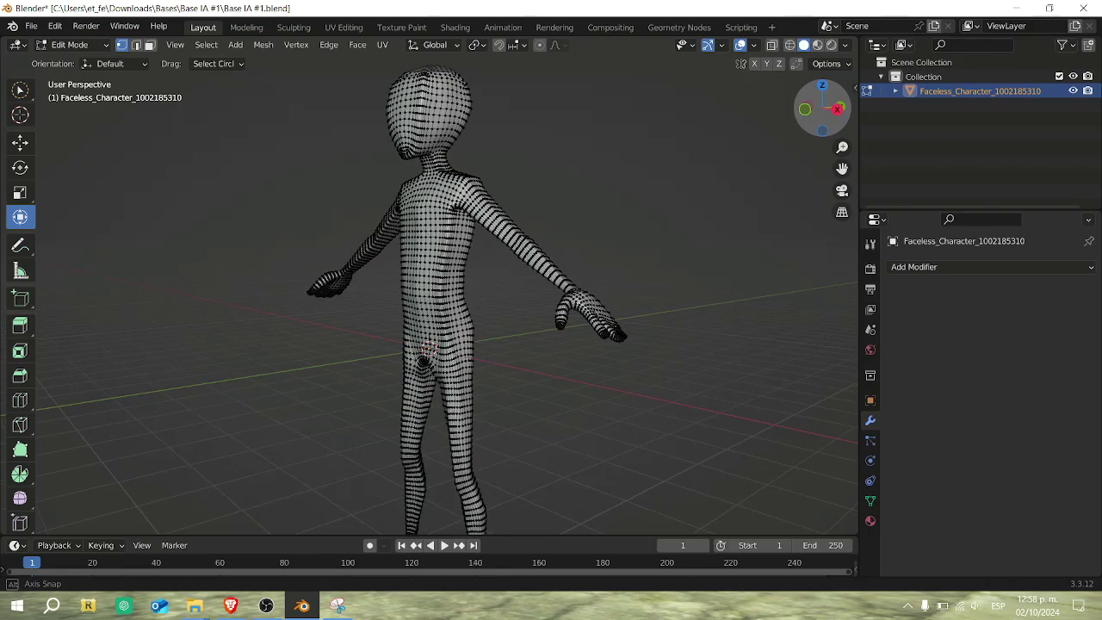
pyautogui.click(825, 134)
pyautogui.scroll(2, 550, 310)
pyautogui.scroll(-4, 529, 319)
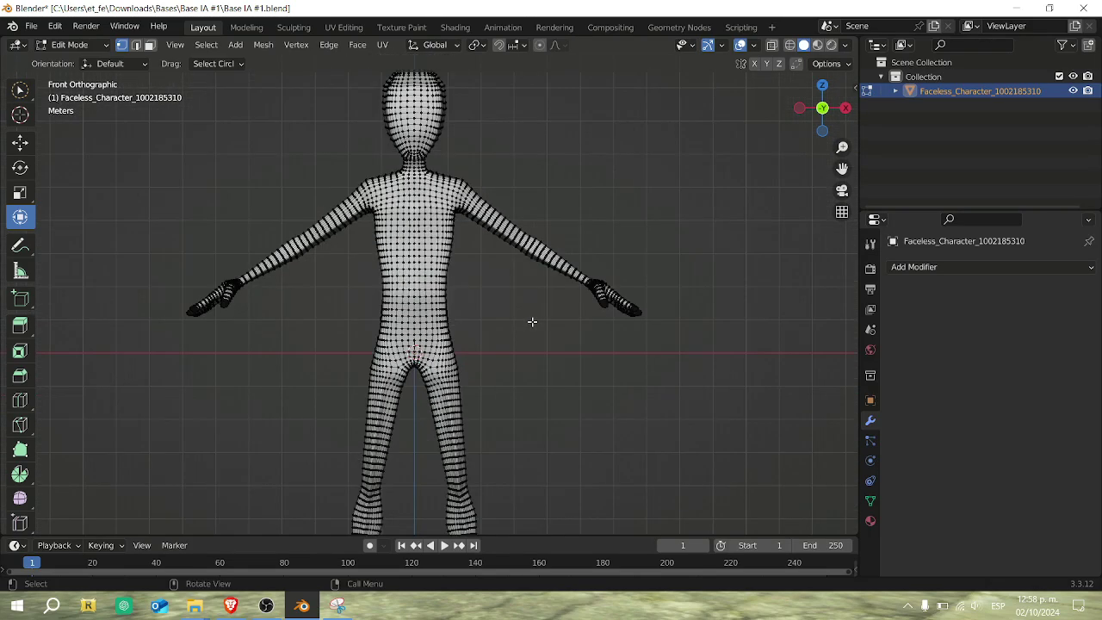
pyautogui.scroll(4, 478, 289)
pyautogui.scroll(-4, 474, 287)
pyautogui.scroll(1, 474, 286)
pyautogui.scroll(-3, 474, 286)
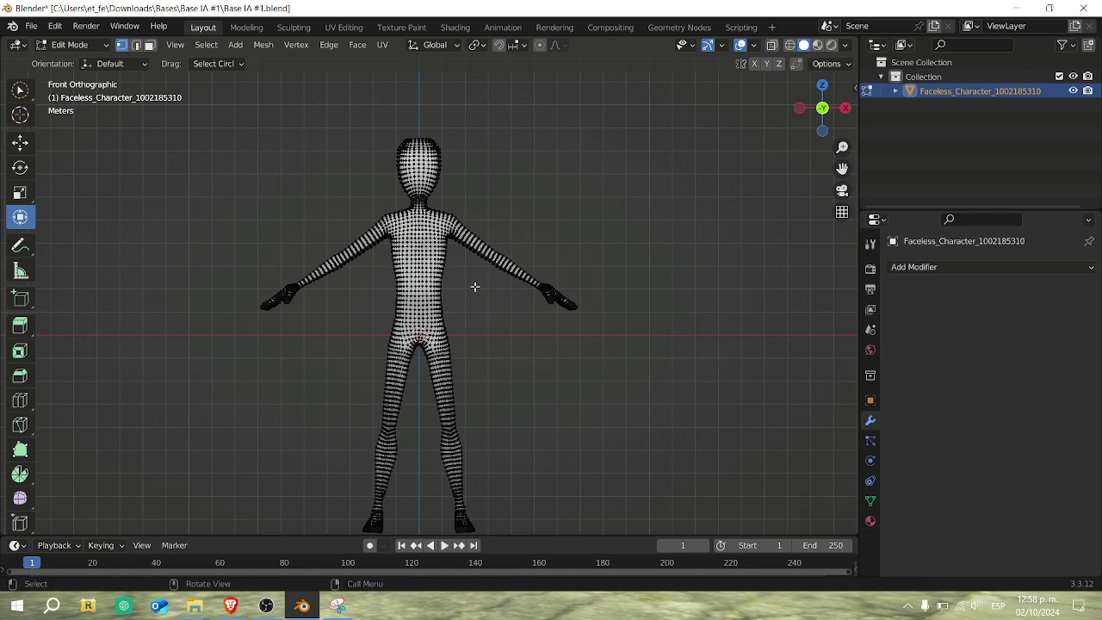
# With X-ray enabled, circle-select the negative-X half of the character up to the centre line and delete its faces.
pyautogui.click(773, 47)
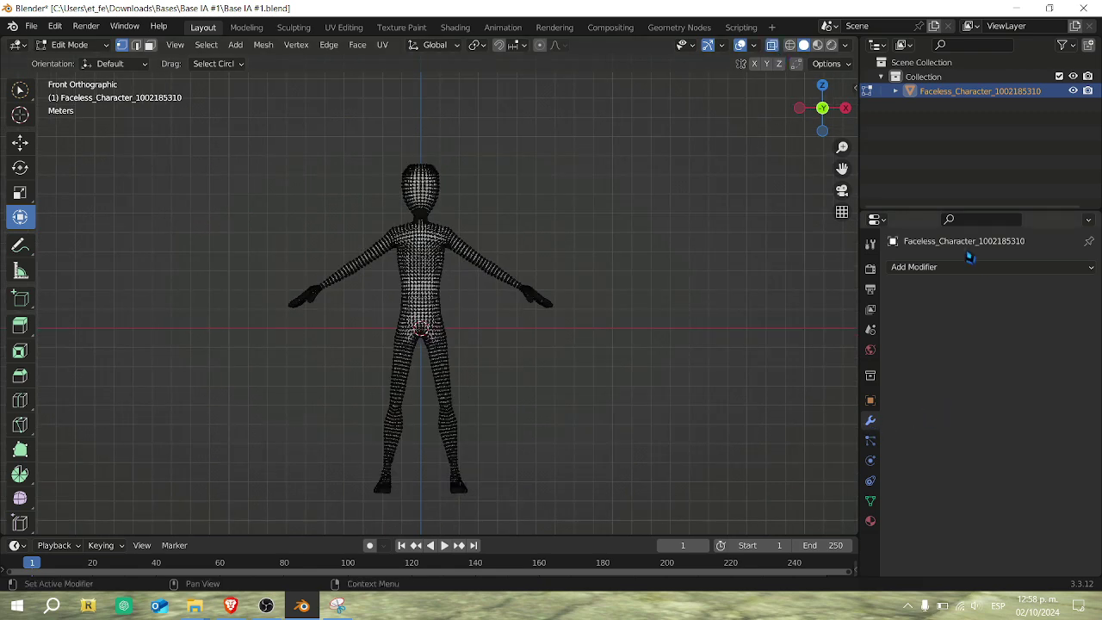
pyautogui.click(935, 268)
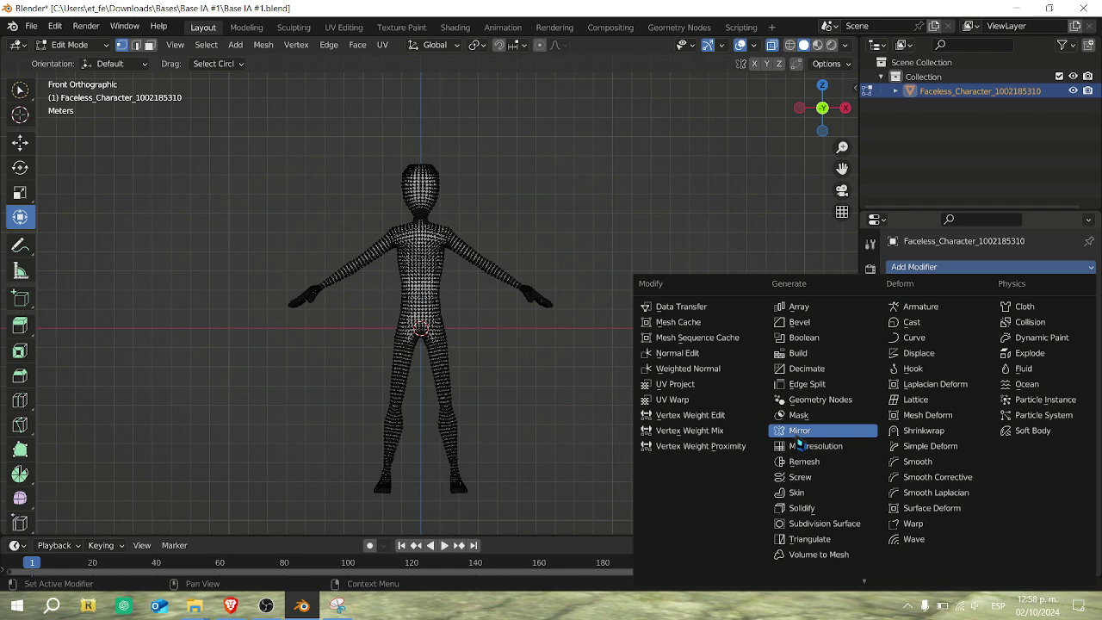
pyautogui.press('c')
pyautogui.moveTo(383, 486)
pyautogui.mouseDown()
pyautogui.moveTo(411, 185)
pyautogui.moveTo(297, 292)
pyautogui.moveTo(353, 245)
pyautogui.moveTo(335, 353)
pyautogui.moveTo(387, 452)
pyautogui.moveTo(406, 343)
pyautogui.mouseUp()
pyautogui.rightClick(402, 340)
pyautogui.scroll(6, 387, 284)
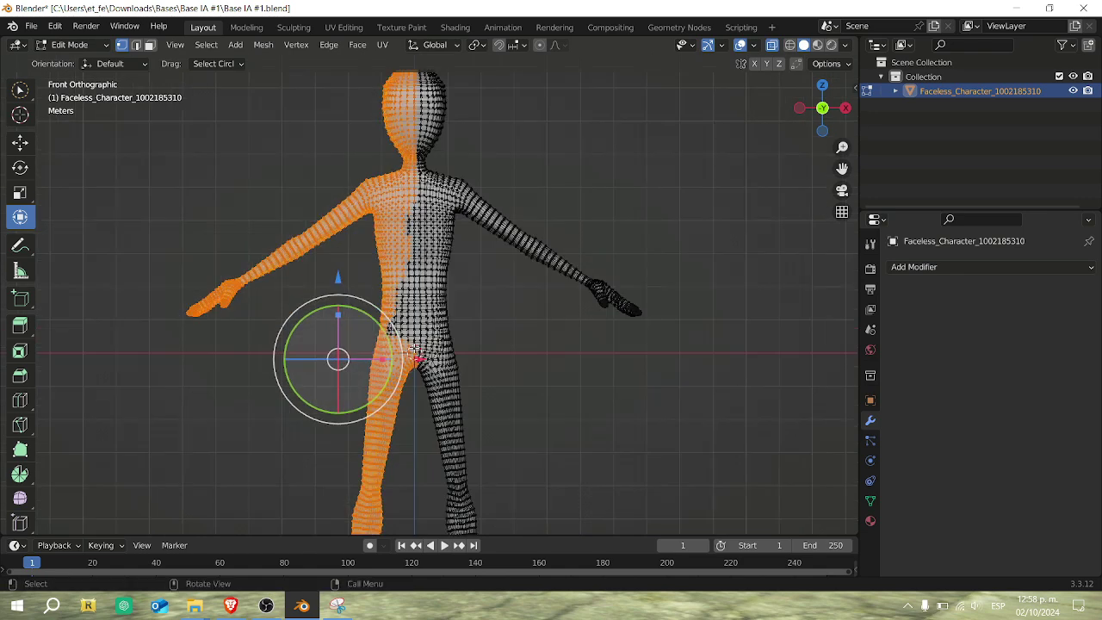
pyautogui.press('c')
pyautogui.moveTo(390, 186)
pyautogui.mouseDown()
pyautogui.moveTo(387, 322)
pyautogui.moveTo(393, 284)
pyautogui.mouseUp()
pyautogui.moveTo(393, 332)
pyautogui.mouseDown()
pyautogui.moveTo(389, 370)
pyautogui.moveTo(359, 365)
pyautogui.mouseUp()
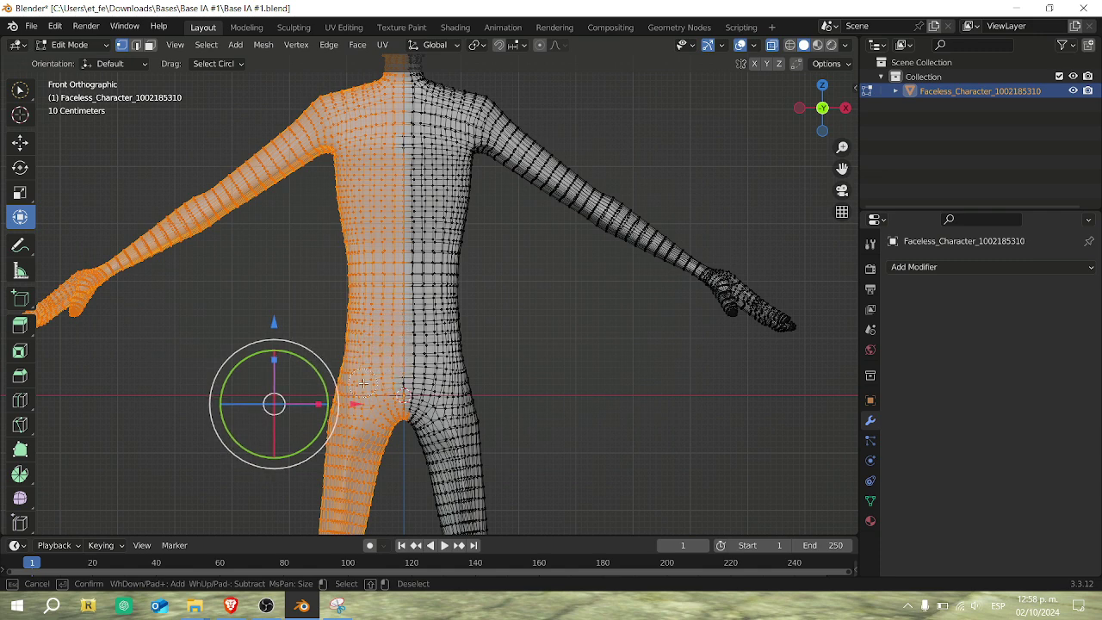
pyautogui.moveTo(842, 168); pyautogui.dragTo(842, 396)
pyautogui.scroll(3, 501, 223)
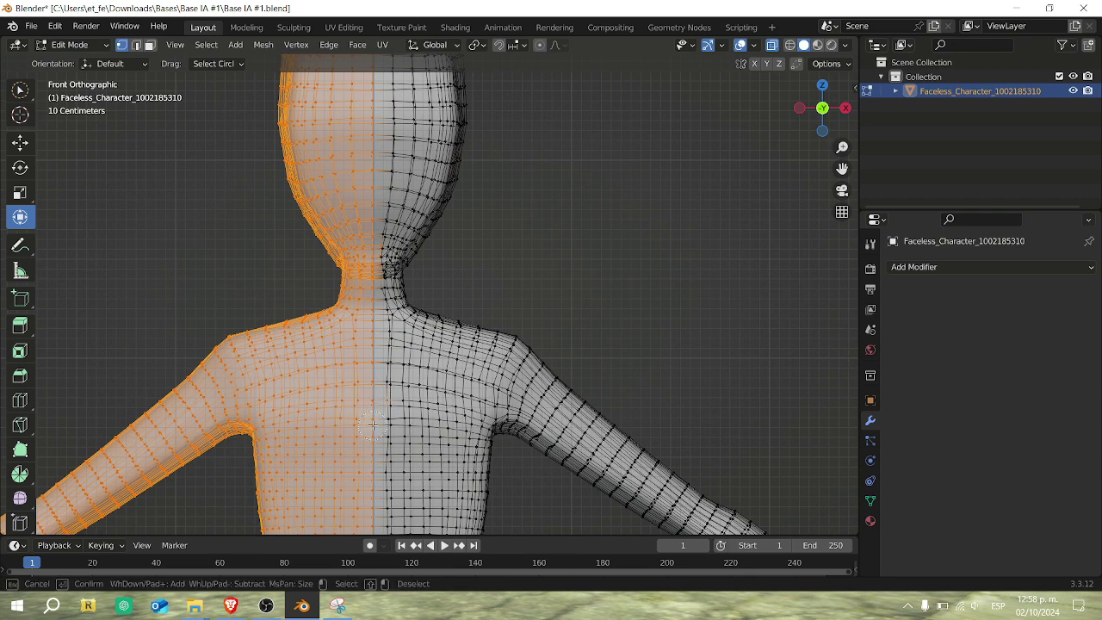
pyautogui.press('c')
pyautogui.press('Escape')
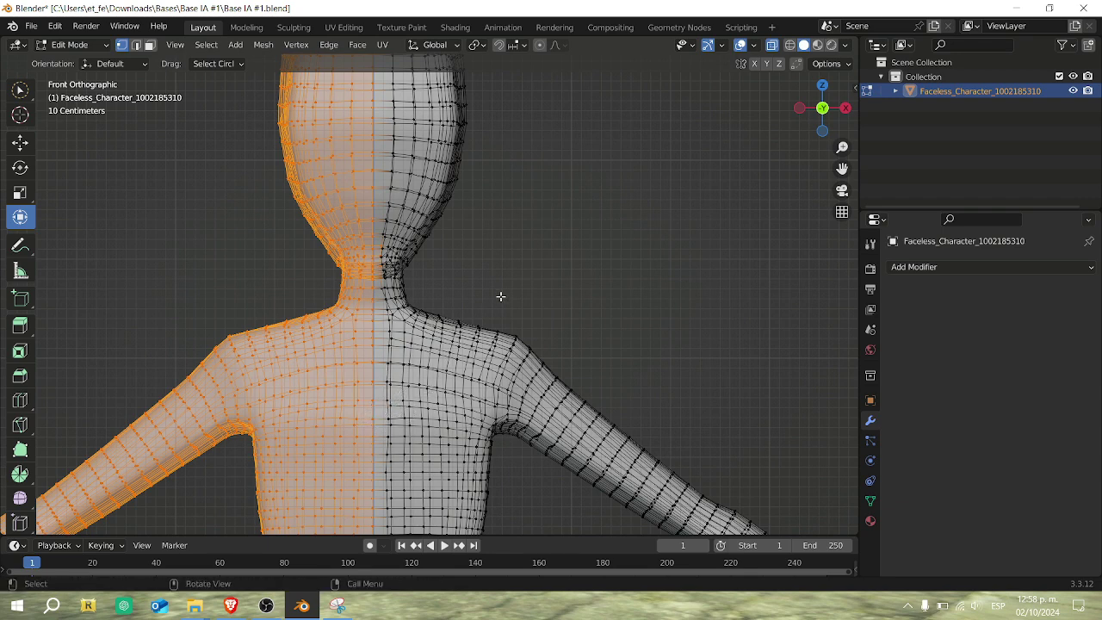
pyautogui.scroll(-5, 499, 296)
pyautogui.press('x')
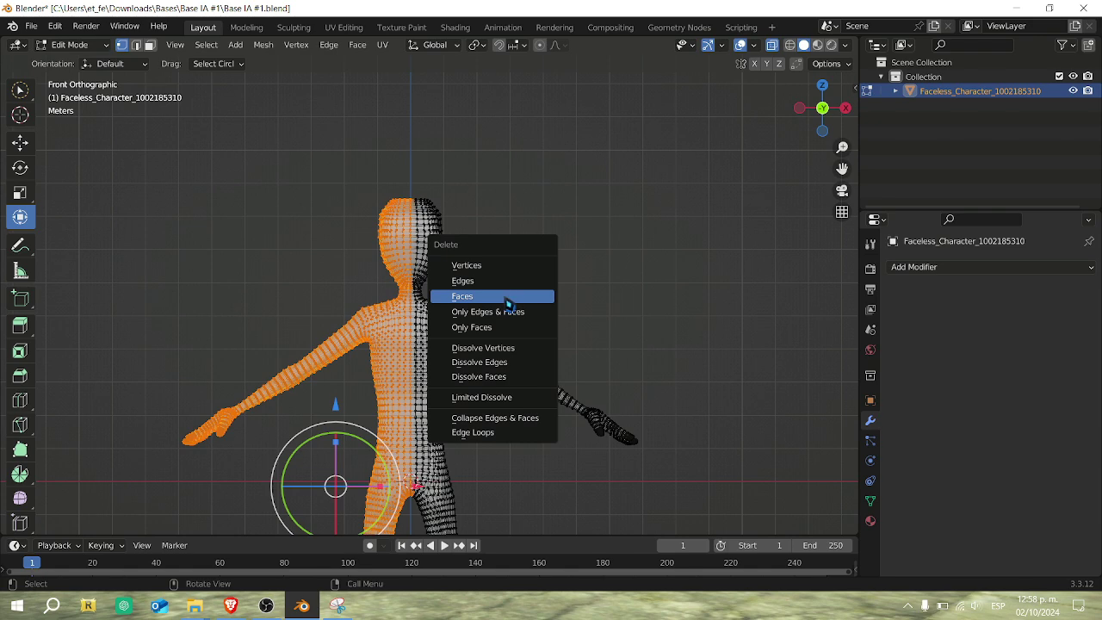
pyautogui.click(504, 296)
# Delete the stray geometry left floating beside the remaining leg.
pyautogui.moveTo(842, 169); pyautogui.dragTo(841, 58)
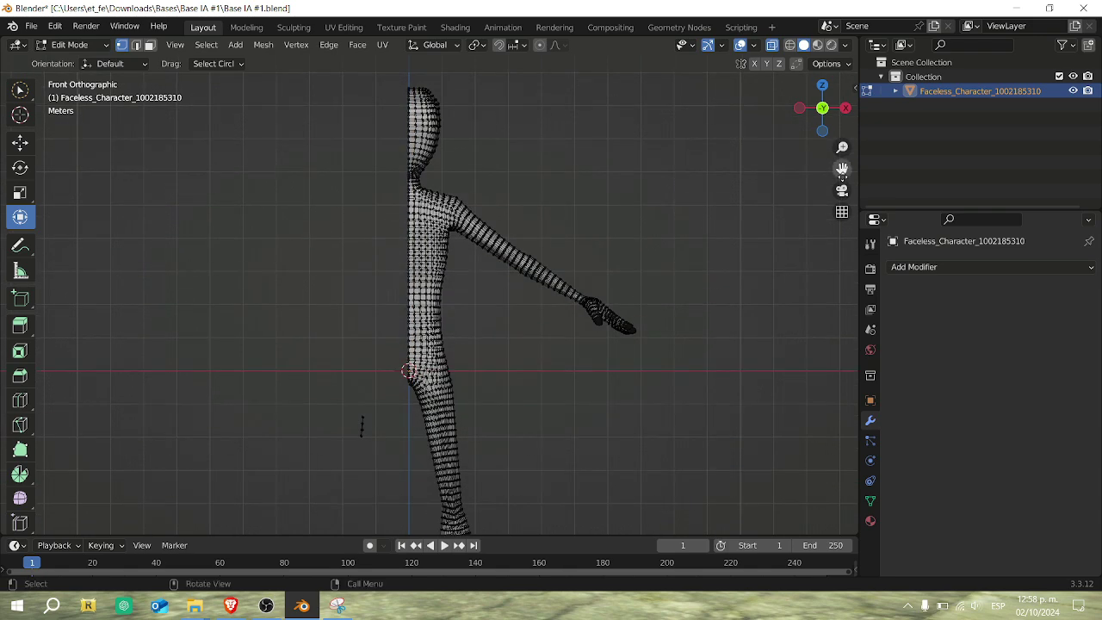
pyautogui.moveTo(373, 438); pyautogui.dragTo(362, 429)
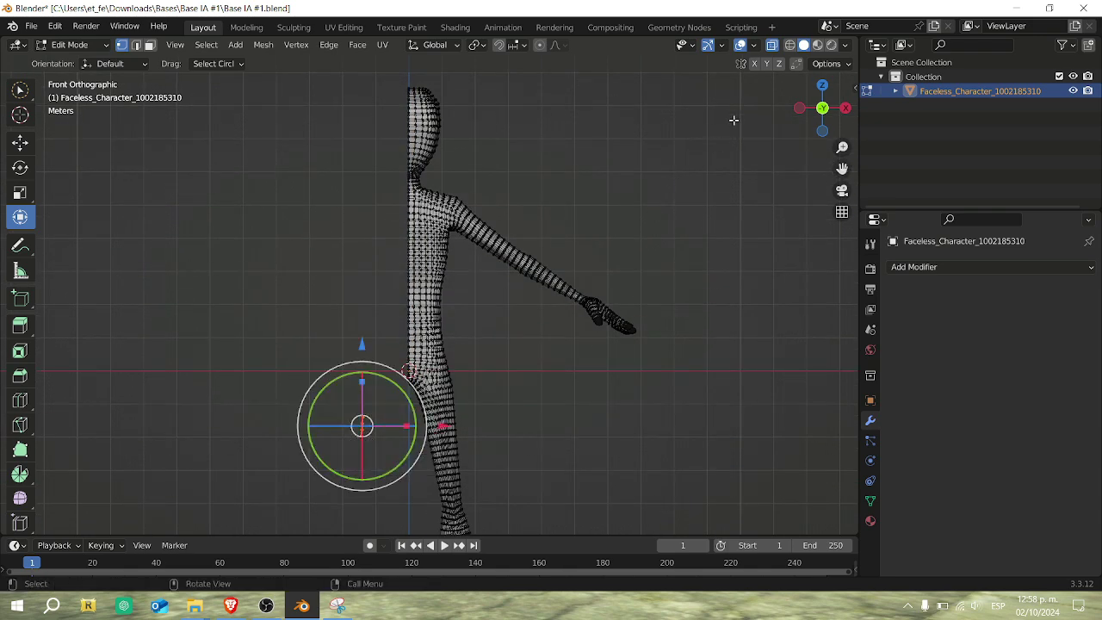
pyautogui.press('x')
pyautogui.click(597, 231)
pyautogui.scroll(-5, 622, 327)
pyautogui.scroll(4, 622, 327)
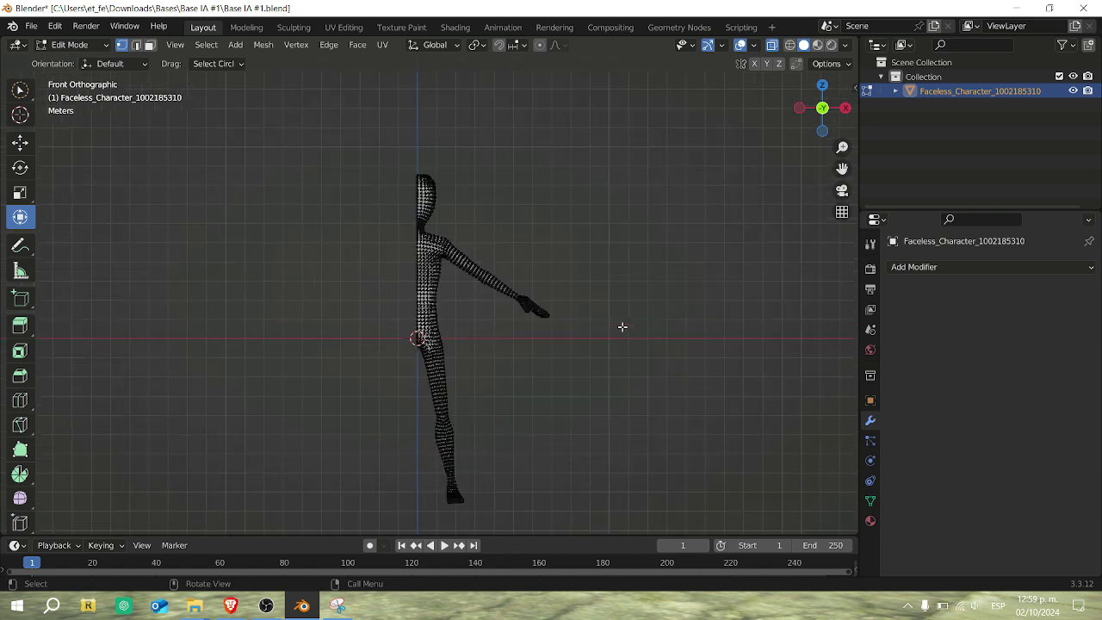
# Select the whole half-body mesh and move it 8 m up along the Z axis.
pyautogui.press('a')
pyautogui.scroll(-1, 508, 199)
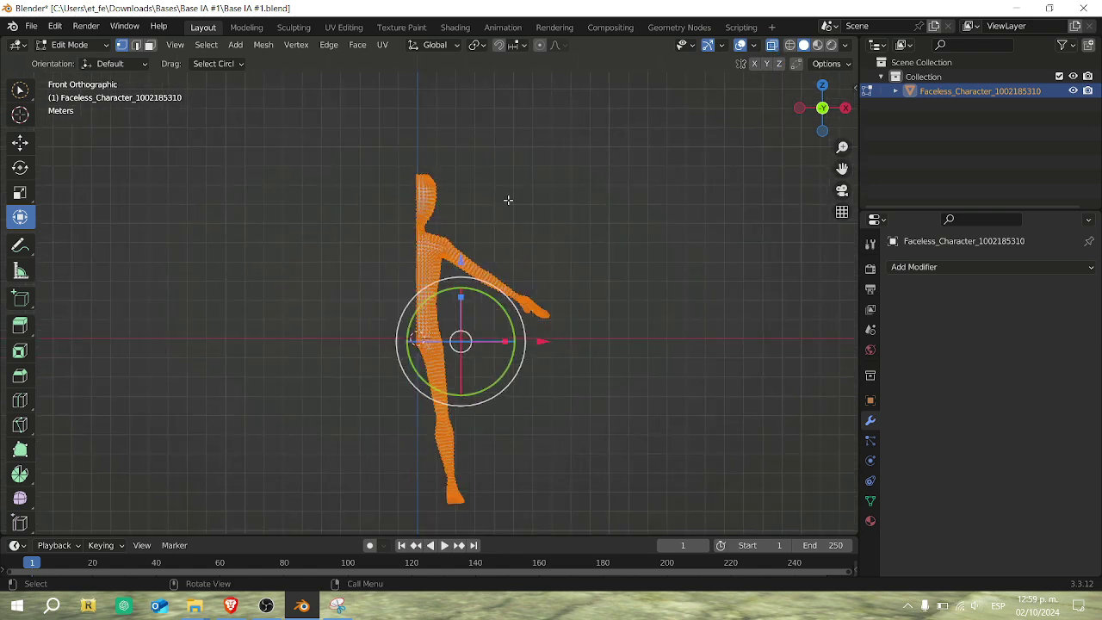
pyautogui.press('g')
pyautogui.press('z')
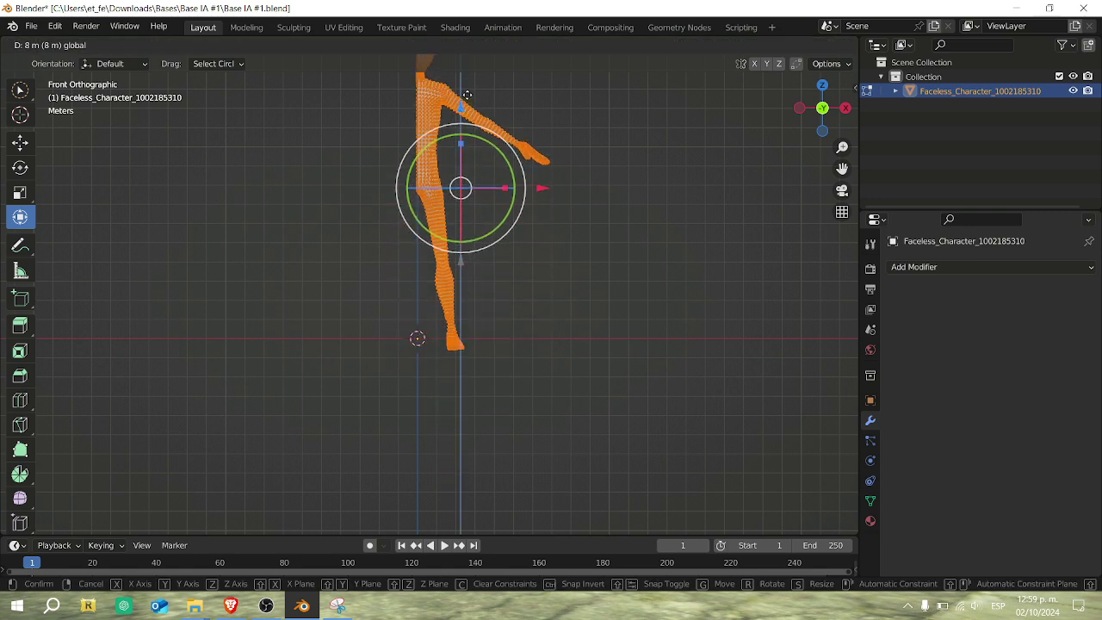
pyautogui.click(467, 95)
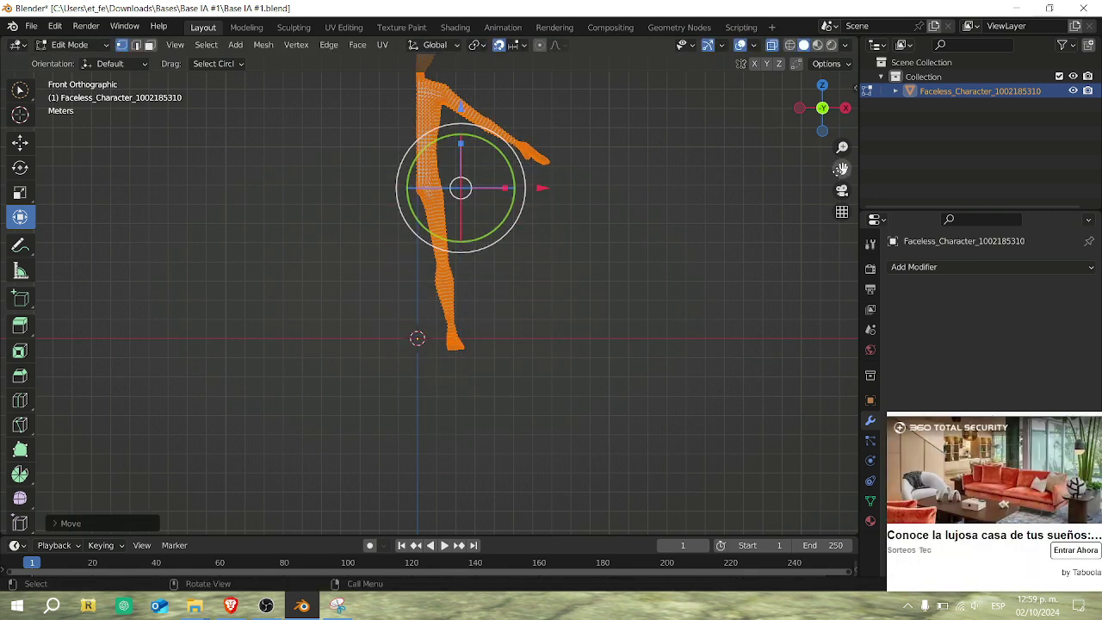
# Dismiss the advertisement covering the modifier settings and close the browser page it opens.
pyautogui.moveTo(841, 169); pyautogui.dragTo(826, 288)
pyautogui.click(1064, 575)
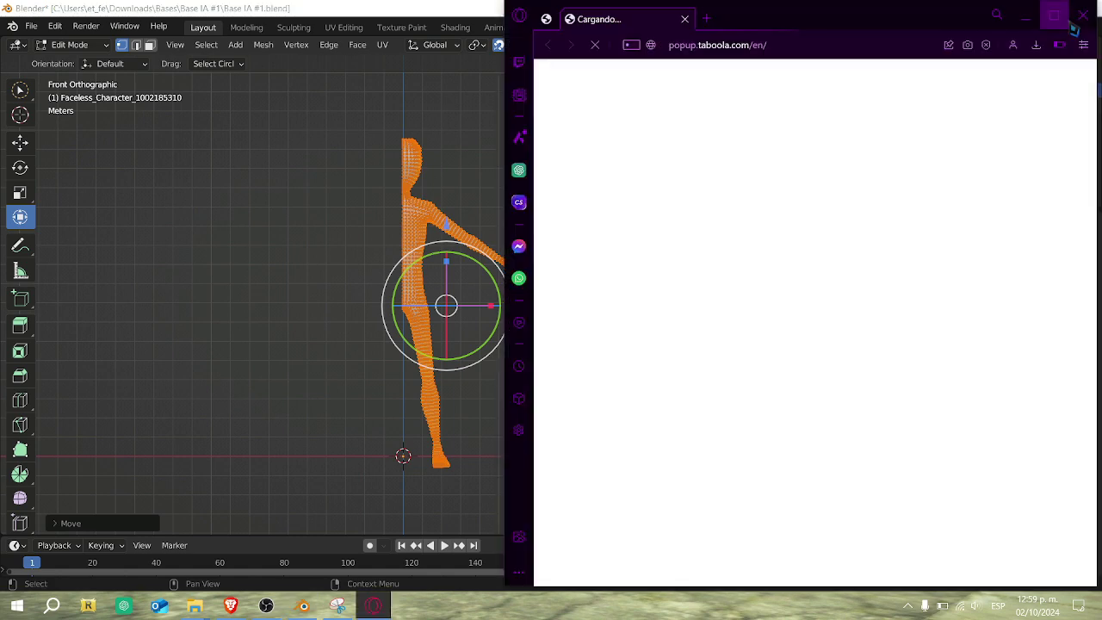
pyautogui.click(1081, 9)
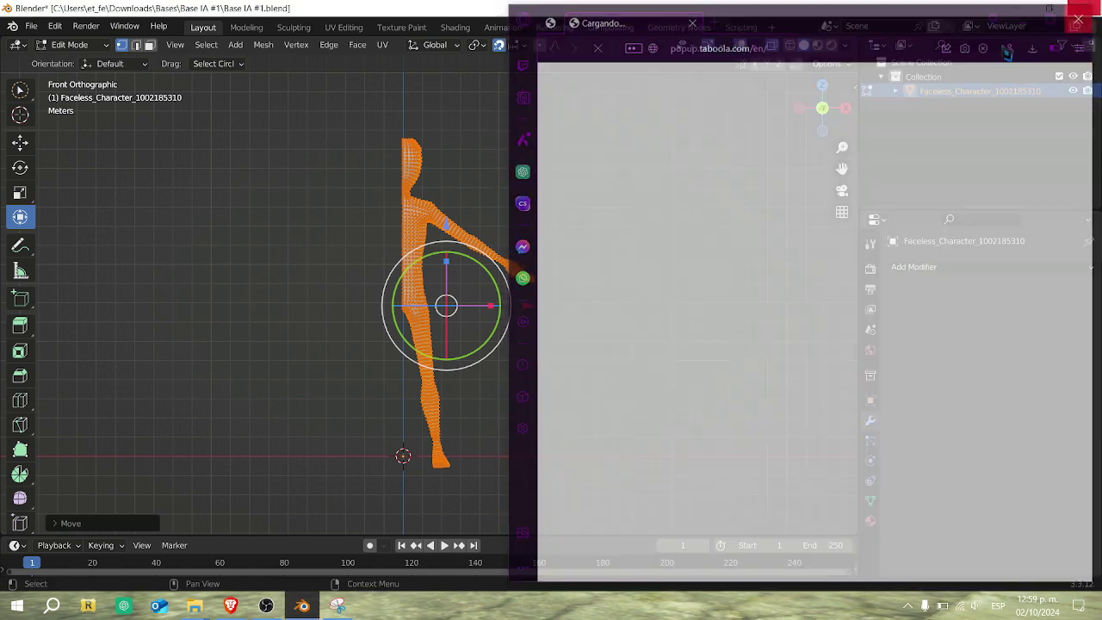
# With snapping off, move the half-body mesh up until the foot rests on the ground line.
pyautogui.scroll(1, 431, 275)
pyautogui.moveTo(841, 167); pyautogui.dragTo(850, 136)
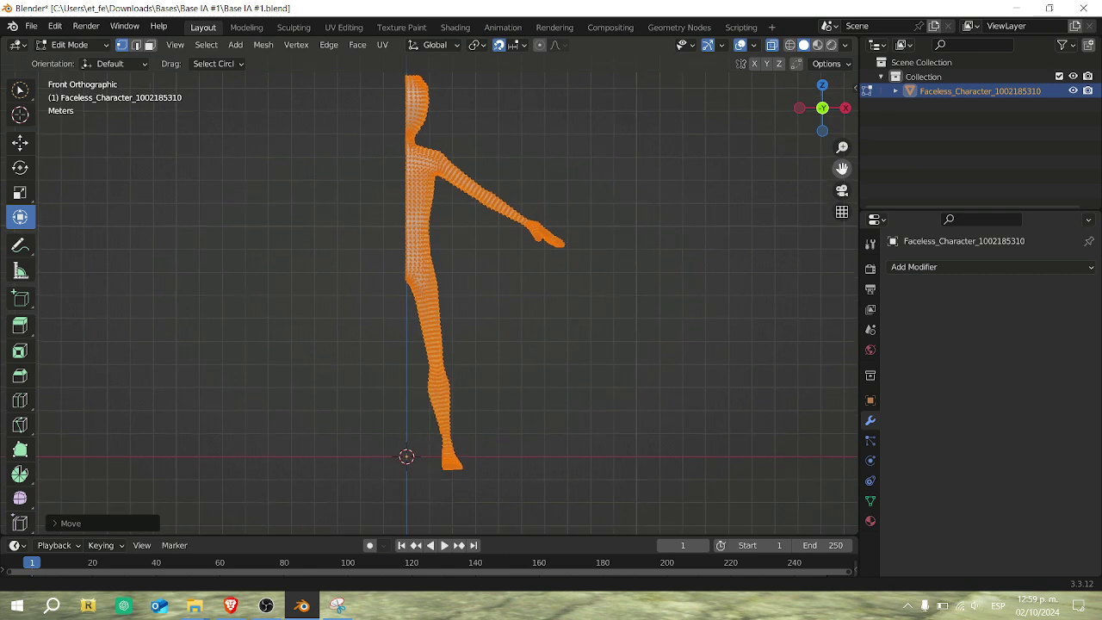
pyautogui.scroll(2, 588, 227)
pyautogui.moveTo(474, 186); pyautogui.dragTo(586, 248)
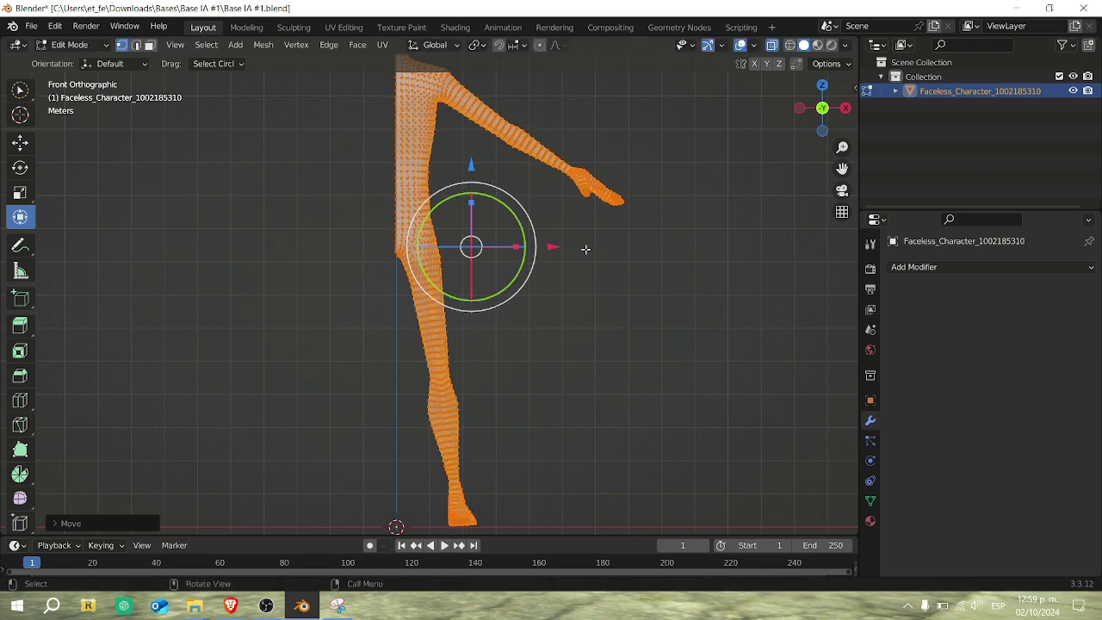
pyautogui.scroll(-1, 770, 156)
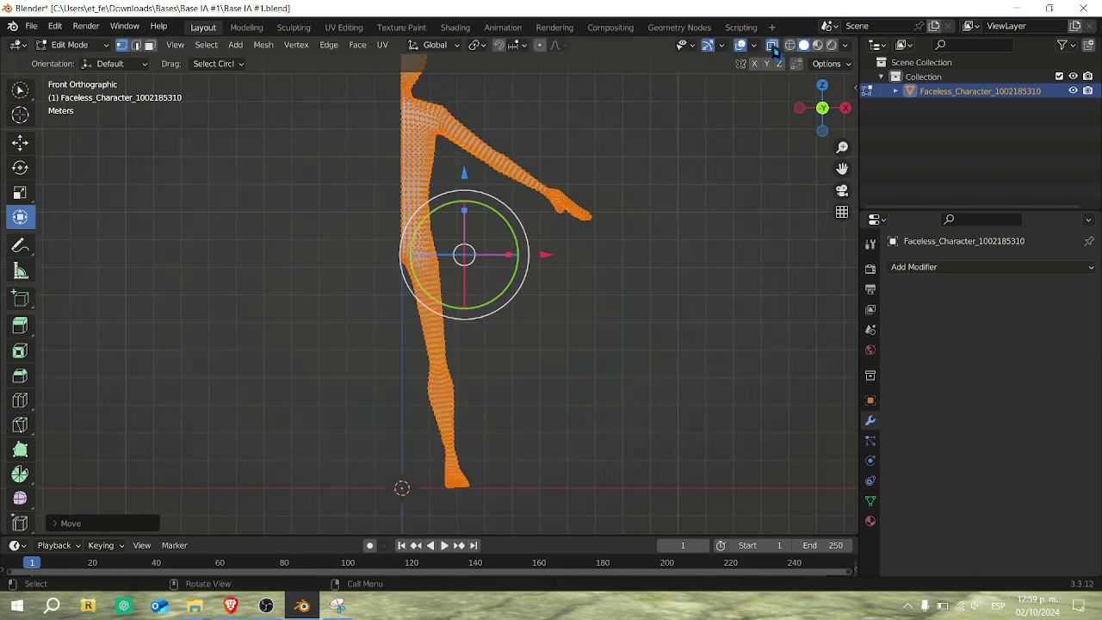
# Turn off X-ray, deselect the mesh and add a Mirror modifier across the X axis.
pyautogui.click(770, 263)
pyautogui.scroll(-1, 777, 260)
pyautogui.click(947, 268)
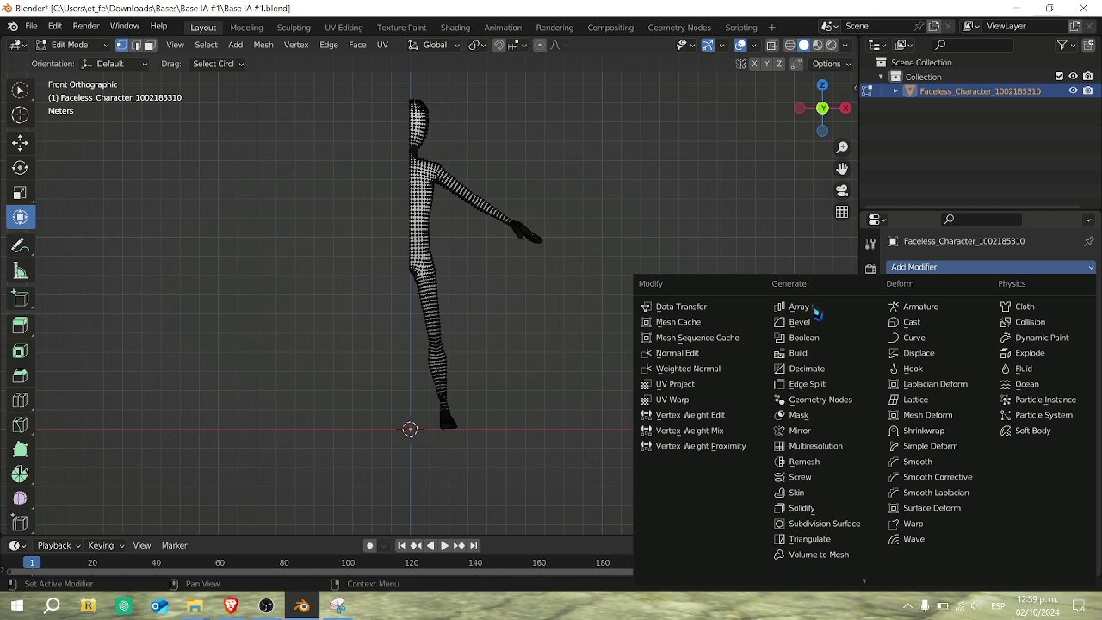
pyautogui.click(831, 430)
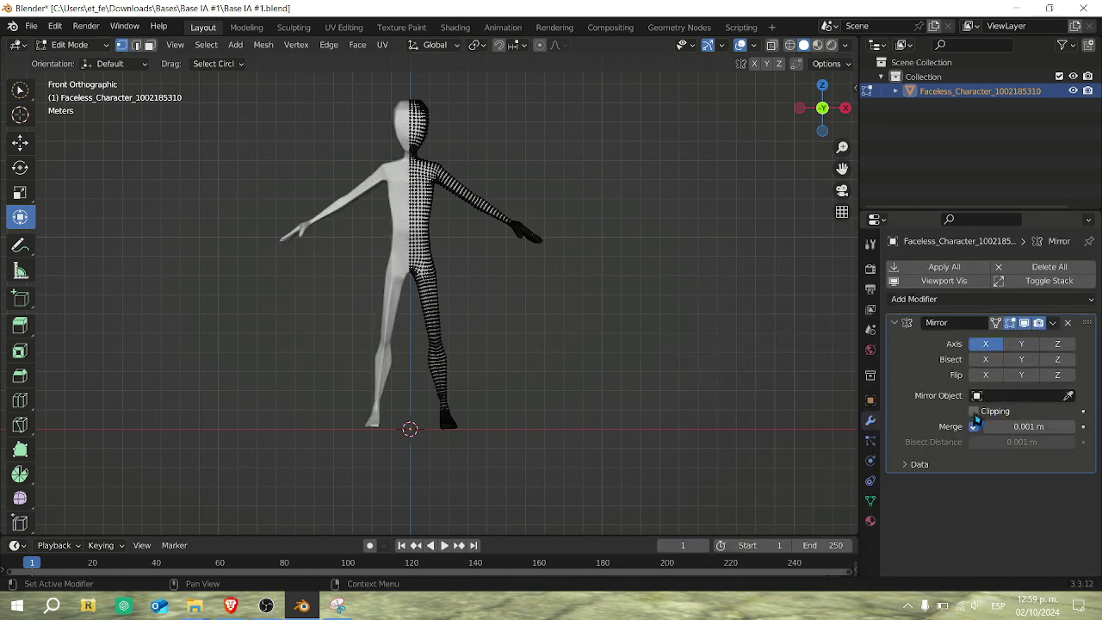
pyautogui.click(903, 325)
# Return to Object Mode and apply Shade Flat to the mirrored faceless character.
pyautogui.scroll(2, 842, 230)
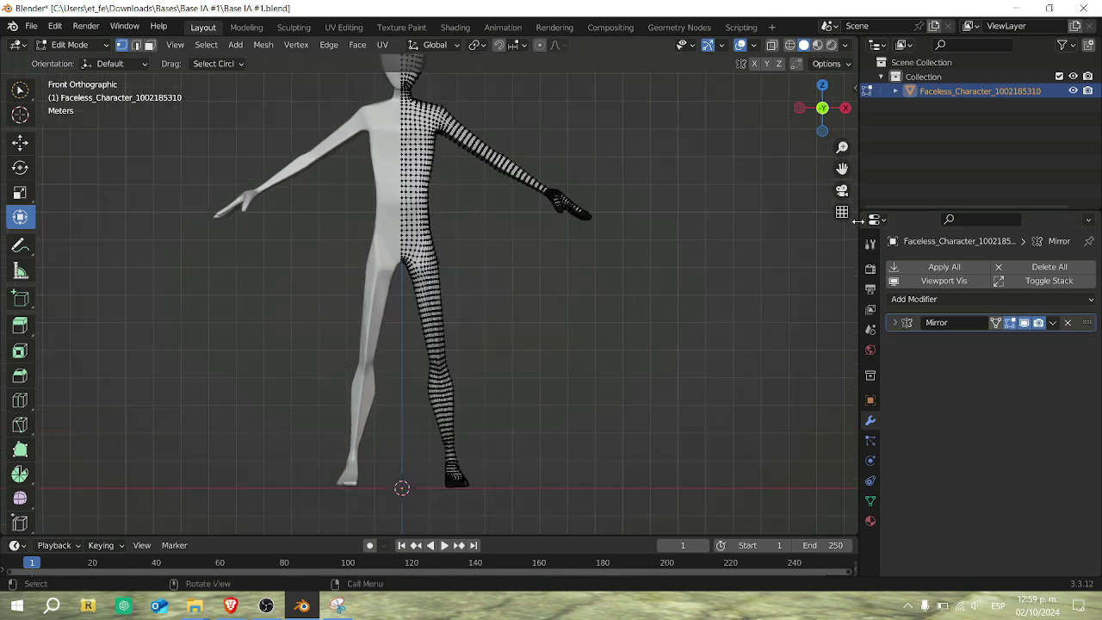
pyautogui.moveTo(844, 177); pyautogui.dragTo(861, 345)
pyautogui.scroll(2, 679, 197)
pyautogui.press('Tab')
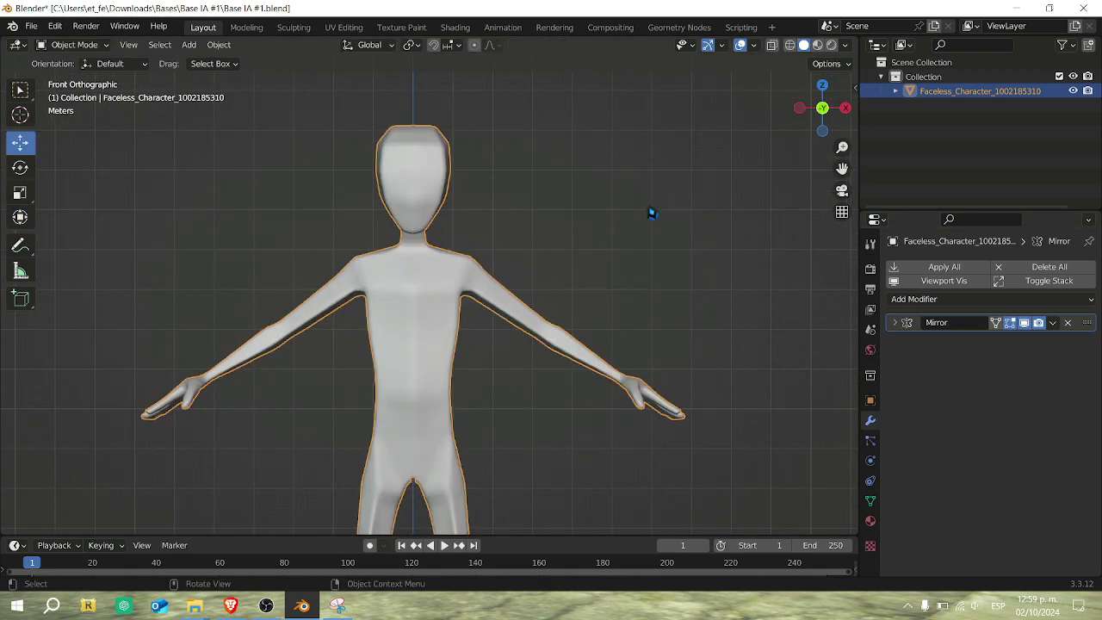
pyautogui.click(650, 212)
pyautogui.scroll(-2, 517, 260)
pyautogui.click(452, 281)
pyautogui.scroll(-4, 600, 233)
pyautogui.moveTo(822, 107)
pyautogui.mouseDown()
pyautogui.moveTo(629, 112)
pyautogui.moveTo(822, 111)
pyautogui.mouseUp()
pyautogui.scroll(4, 403, 285)
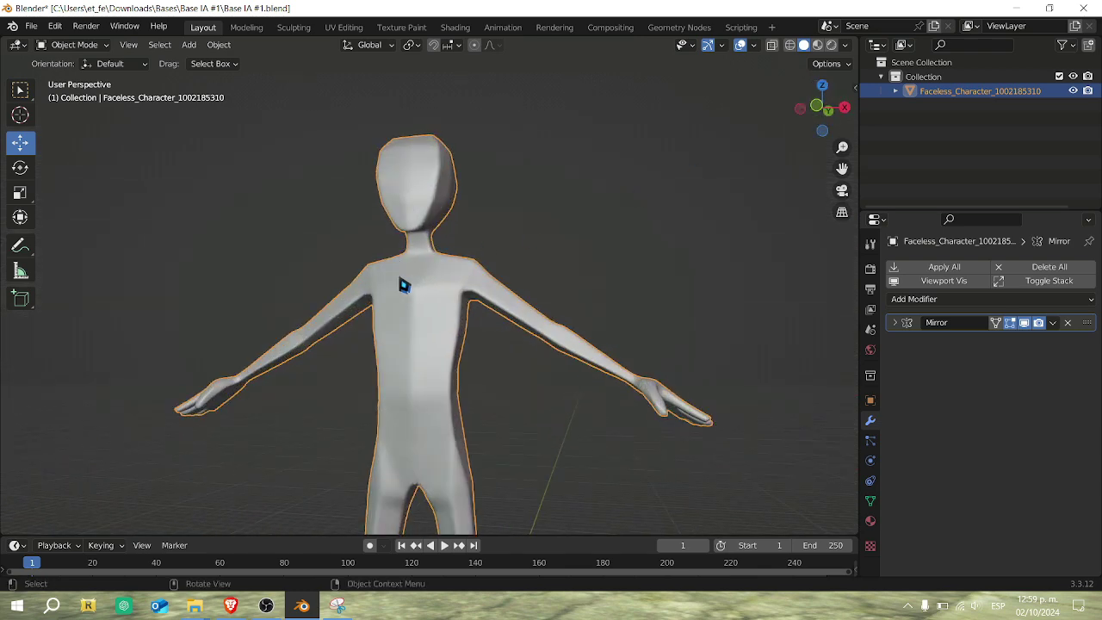
pyautogui.rightClick(443, 307)
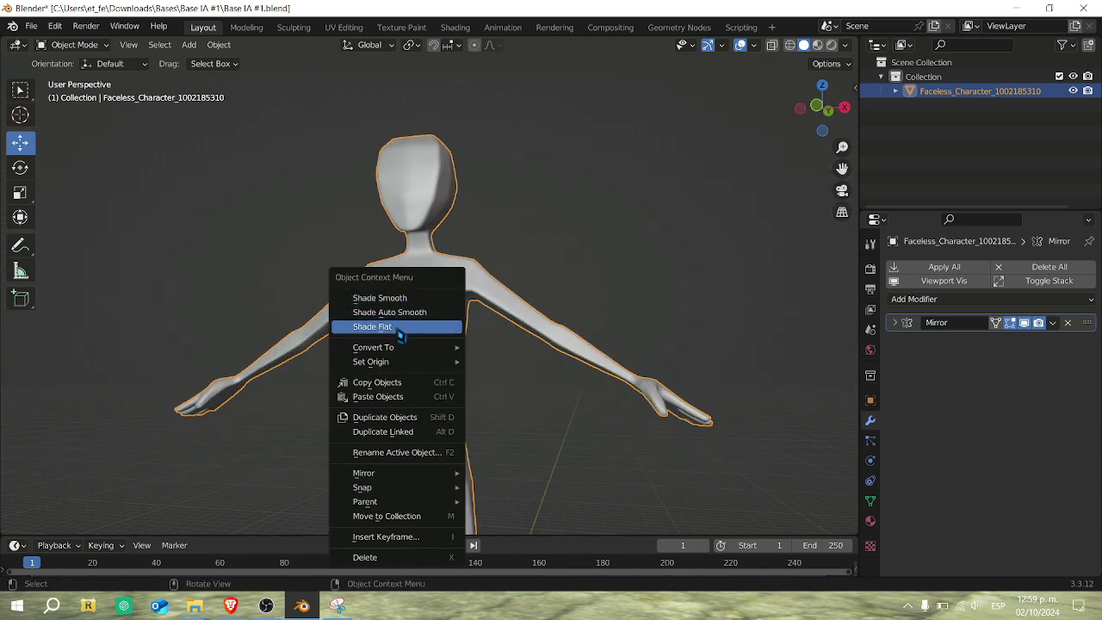
pyautogui.click(400, 327)
pyautogui.scroll(3, 467, 287)
pyautogui.moveTo(829, 115)
pyautogui.mouseDown()
pyautogui.moveTo(805, 129)
pyautogui.moveTo(816, 110)
pyautogui.mouseUp()
pyautogui.scroll(-3, 639, 238)
# In edge select mode, select alternate vertical edge loops on the torso and dissolve them.
pyautogui.press('Tab')
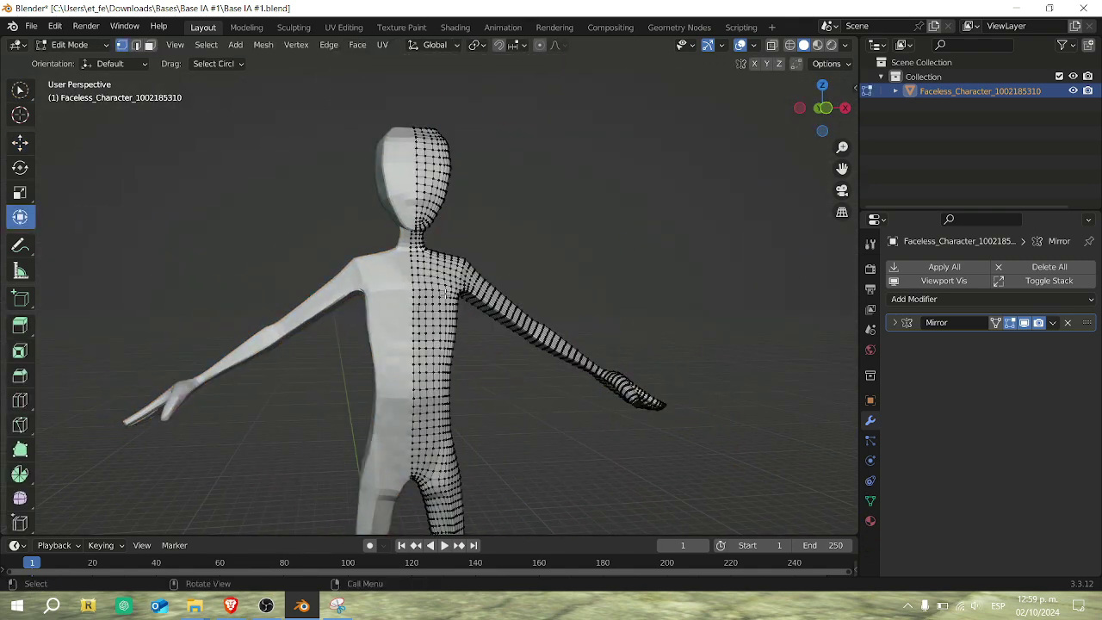
pyautogui.scroll(2, 445, 295)
pyautogui.click(135, 45)
pyautogui.scroll(2, 405, 188)
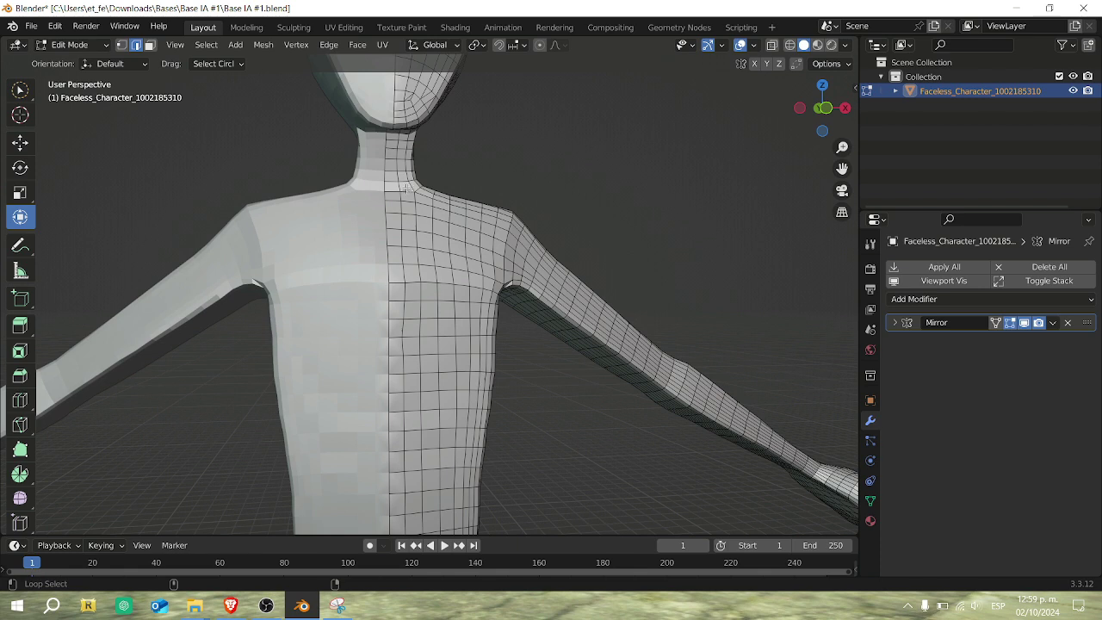
pyautogui.keyDown('alt'); pyautogui.click(401, 213); pyautogui.keyUp('alt')
pyautogui.keyDown('alt'); pyautogui.keyDown('shift'); pyautogui.click(433, 227); pyautogui.keyUp('shift'); pyautogui.keyUp('alt')
pyautogui.keyDown('alt'); pyautogui.keyDown('shift'); pyautogui.click(466, 234); pyautogui.keyUp('shift'); pyautogui.keyUp('alt')
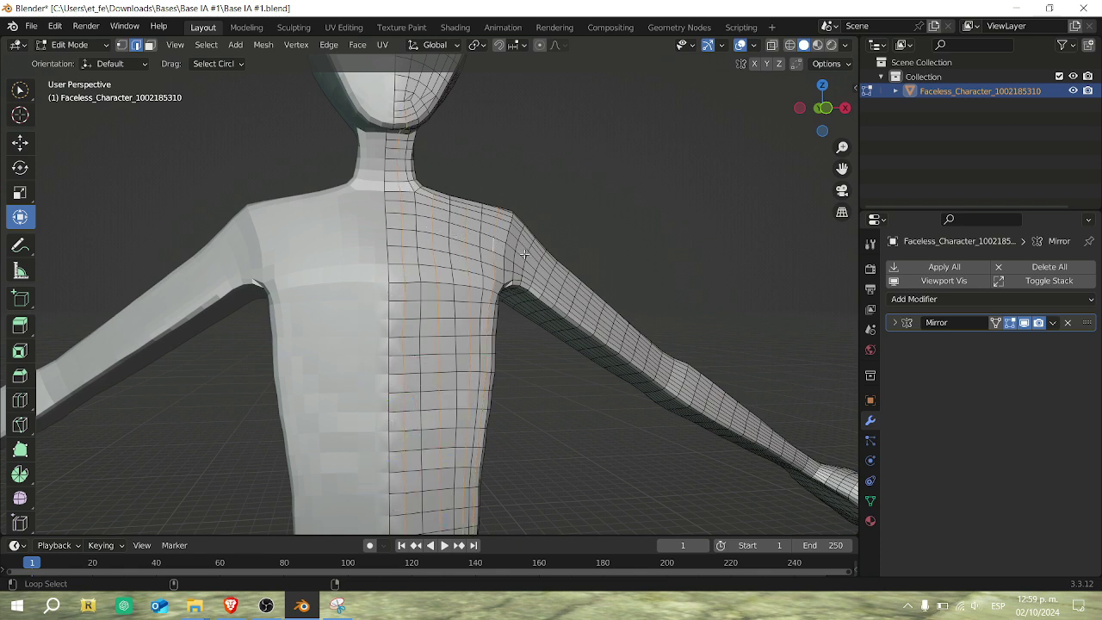
pyautogui.press('x')
pyautogui.click(566, 315)
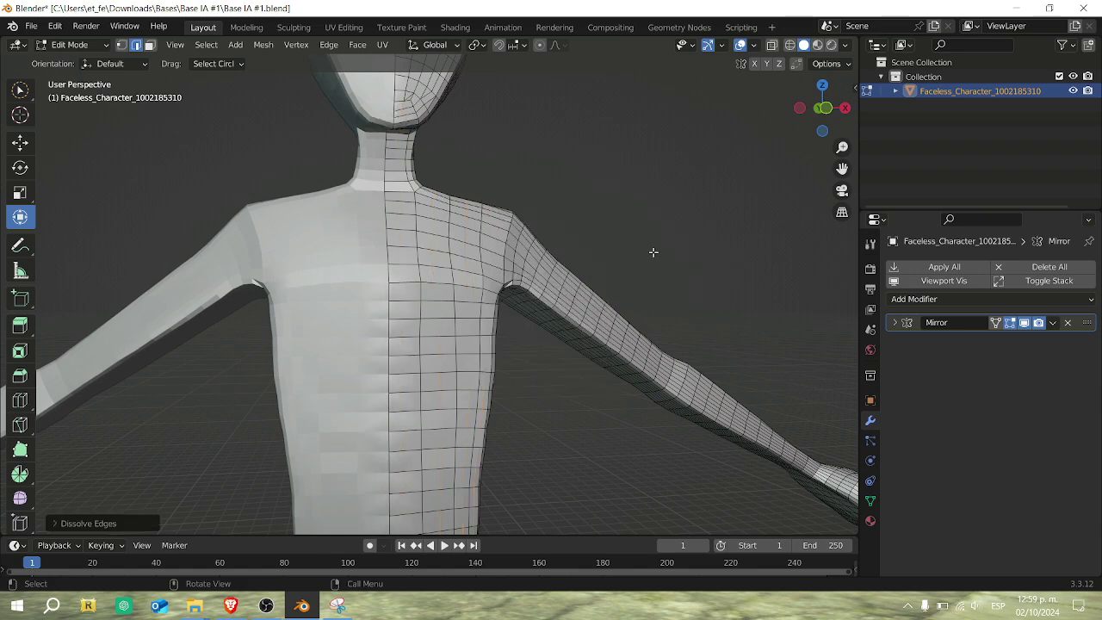
# Examine the mesh around the back of the neck, and the whole mirrored body from the front.
pyautogui.scroll(-5, 654, 251)
pyautogui.moveTo(810, 136); pyautogui.dragTo(833, 109)
pyautogui.moveTo(822, 107); pyautogui.dragTo(809, 110)
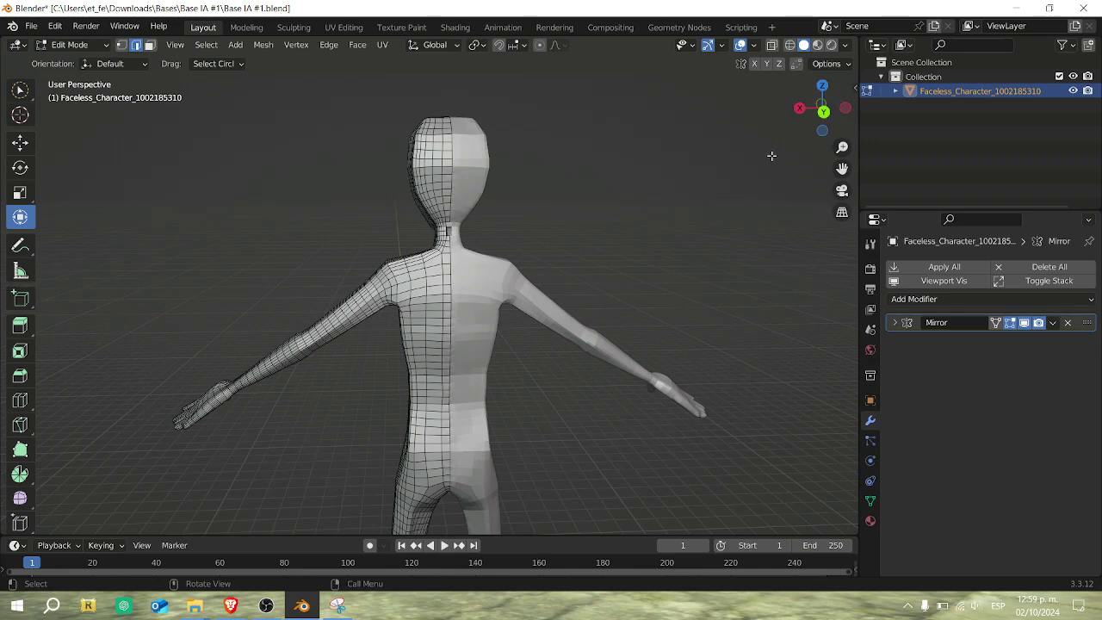
pyautogui.scroll(5, 556, 199)
pyautogui.scroll(-3, 625, 213)
pyautogui.moveTo(847, 171); pyautogui.dragTo(847, 251)
pyautogui.scroll(2, 485, 306)
pyautogui.scroll(3, 484, 306)
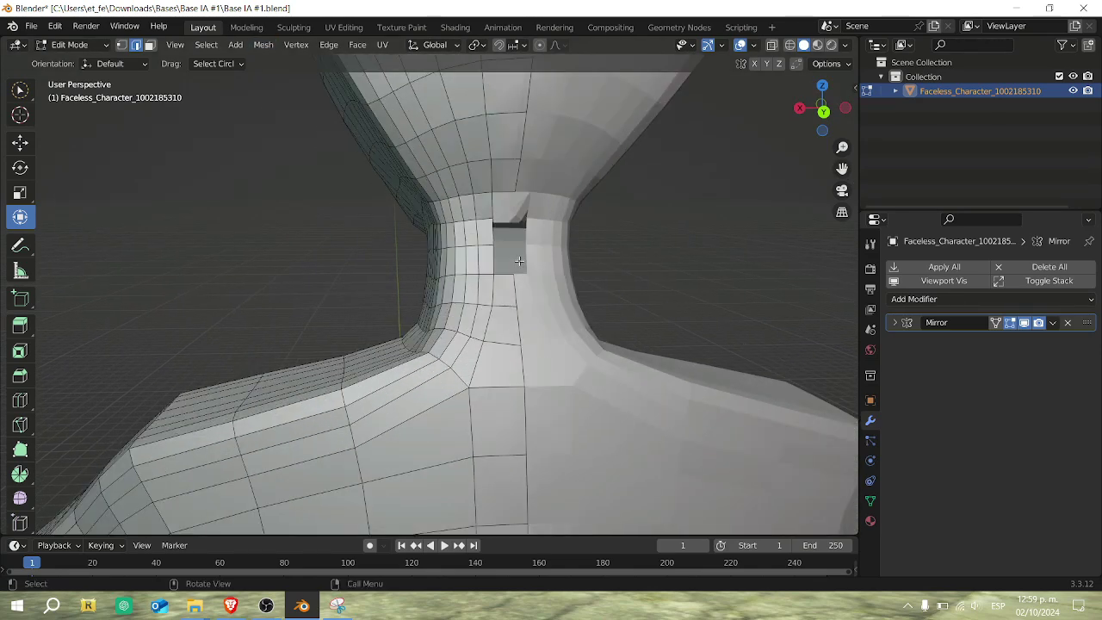
pyautogui.moveTo(813, 116); pyautogui.dragTo(1093, 108)
pyautogui.scroll(2, 543, 240)
pyautogui.click(522, 186)
pyautogui.press('KP_1')
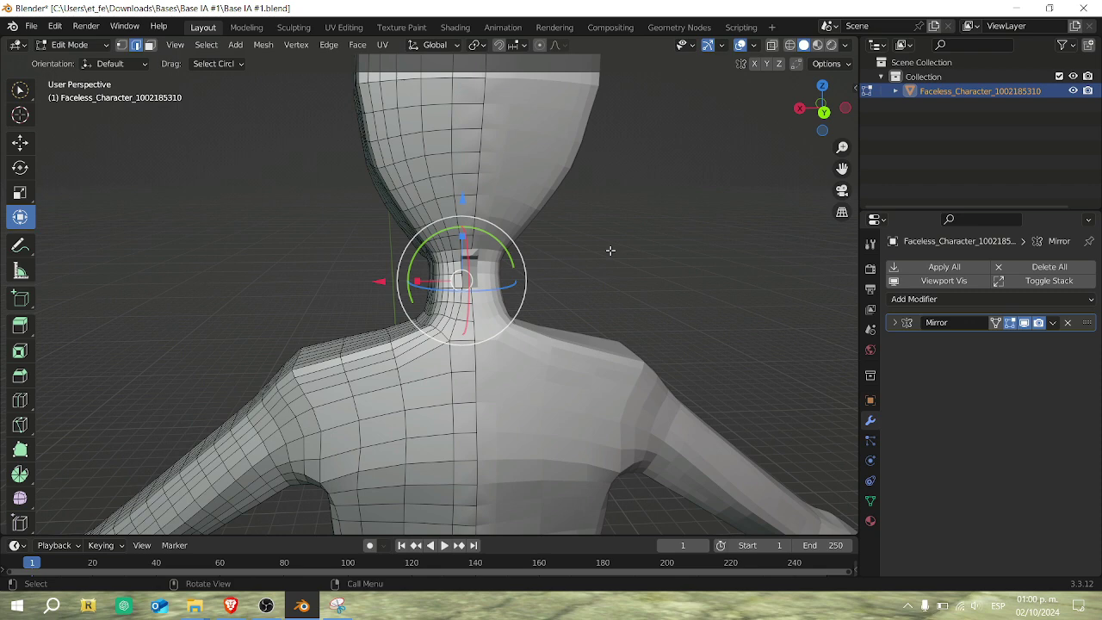
pyautogui.scroll(-8, 569, 242)
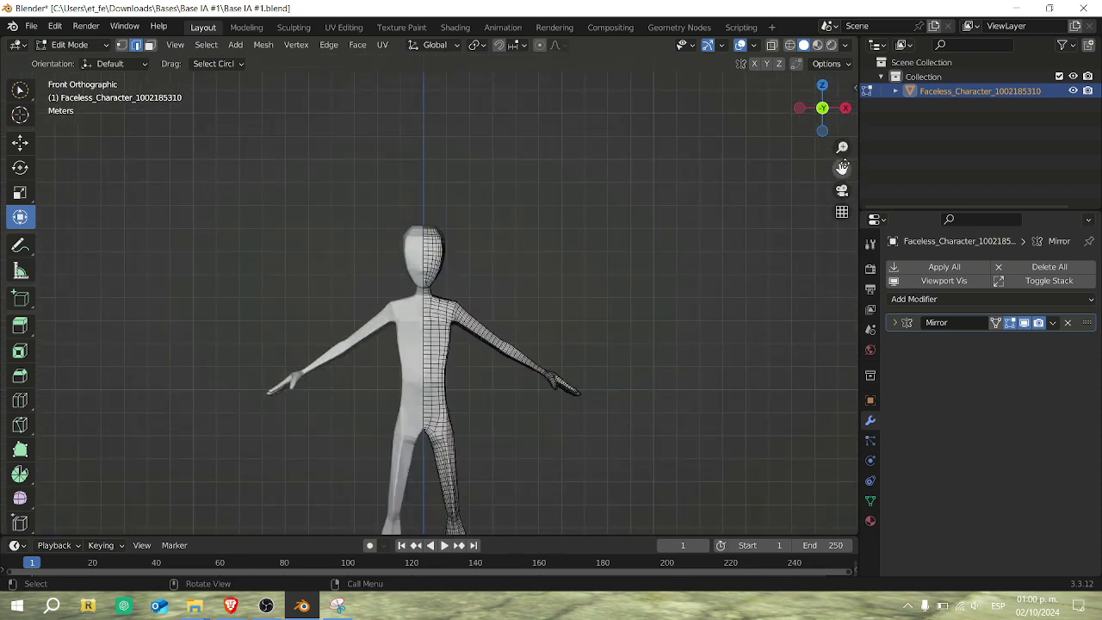
pyautogui.moveTo(842, 169); pyautogui.dragTo(845, 41)
pyautogui.moveTo(668, 101); pyautogui.dragTo(668, 89)
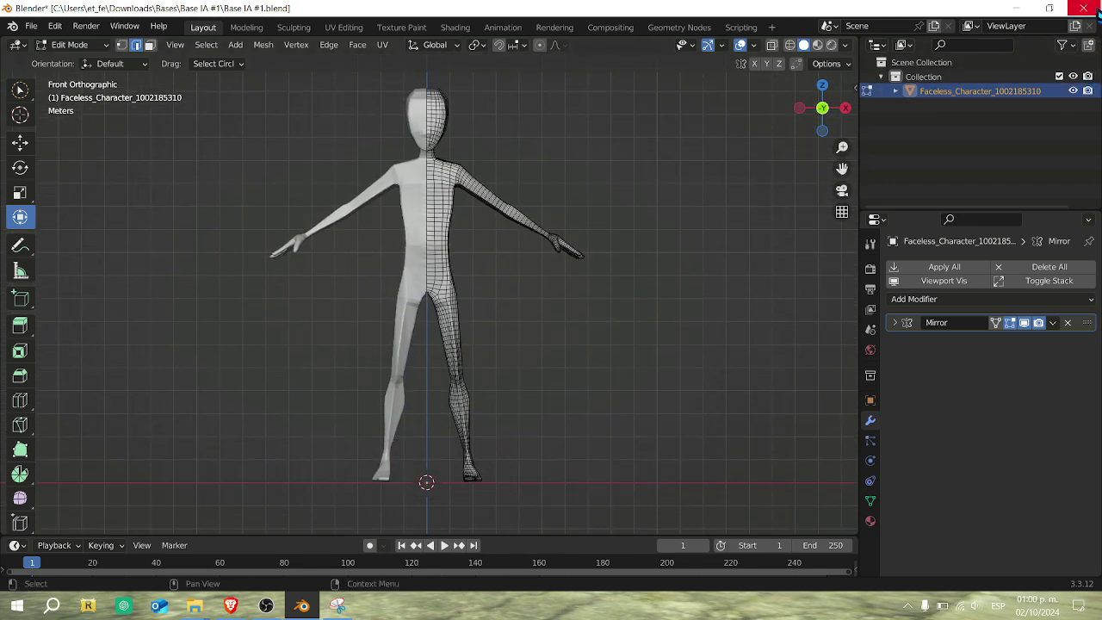
# Switch to Meshy in the browser and upload the mano2 image as the new Image to 3D reference.
pyautogui.click(1014, 9)
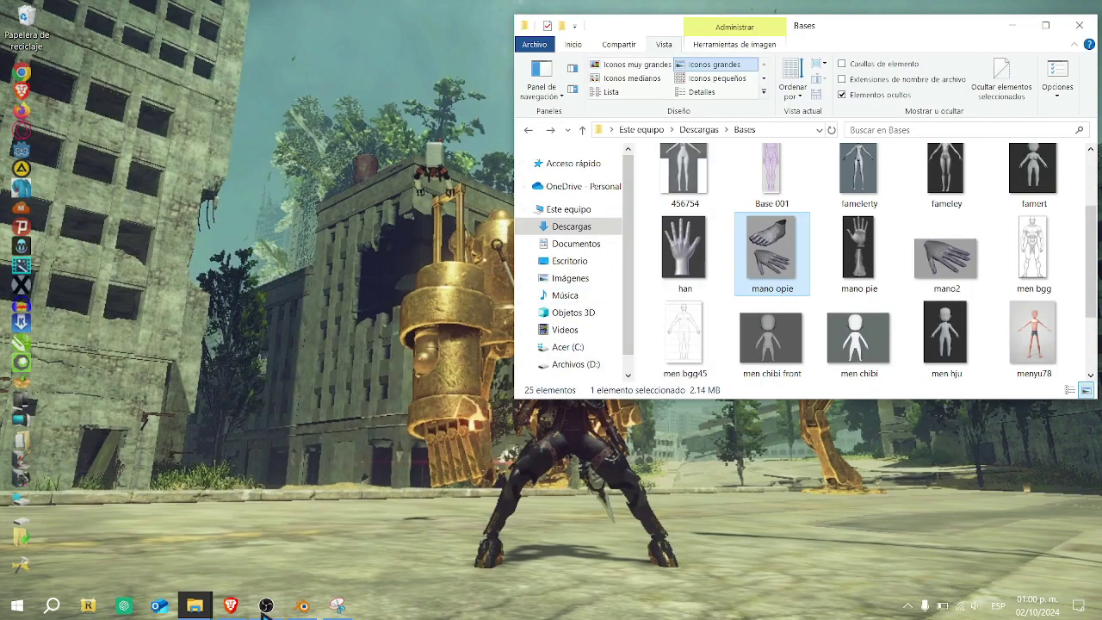
pyautogui.click(235, 606)
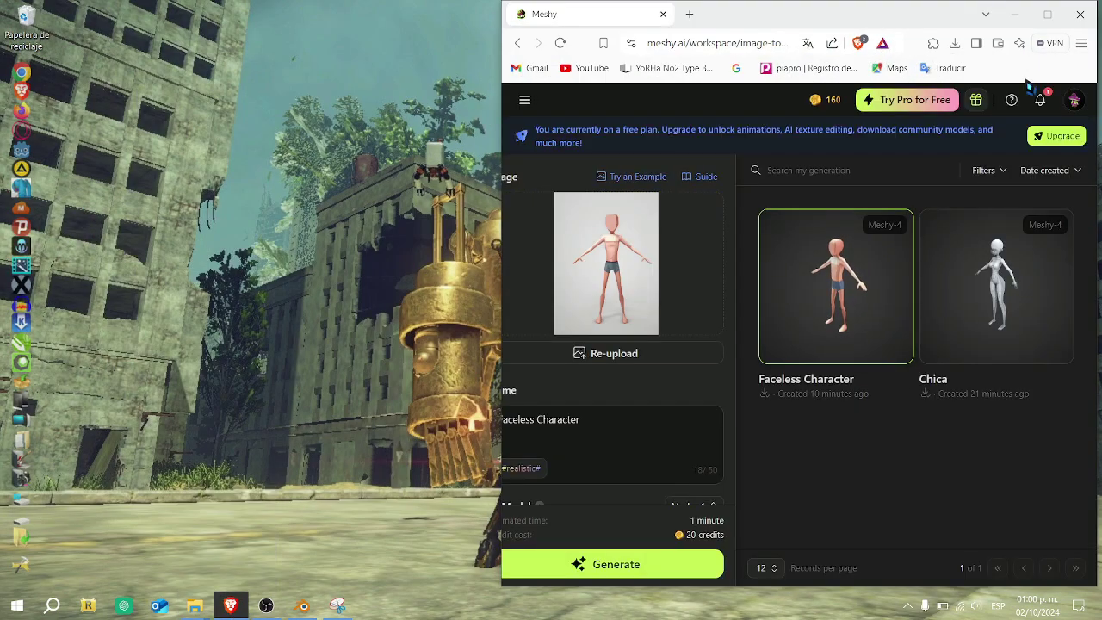
pyautogui.click(1048, 14)
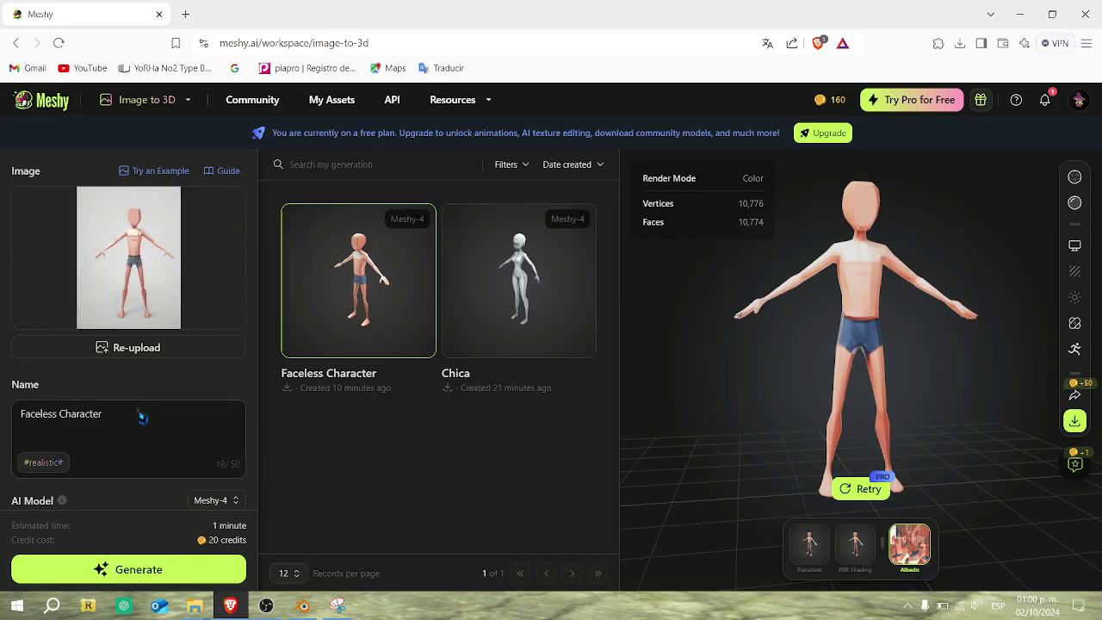
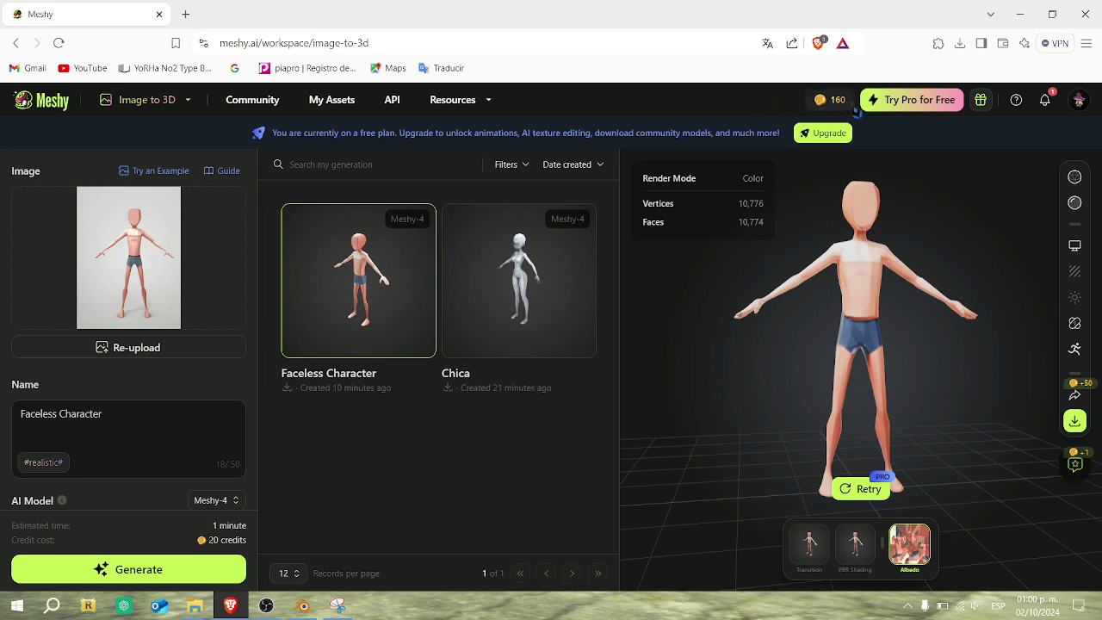
pyautogui.click(141, 274)
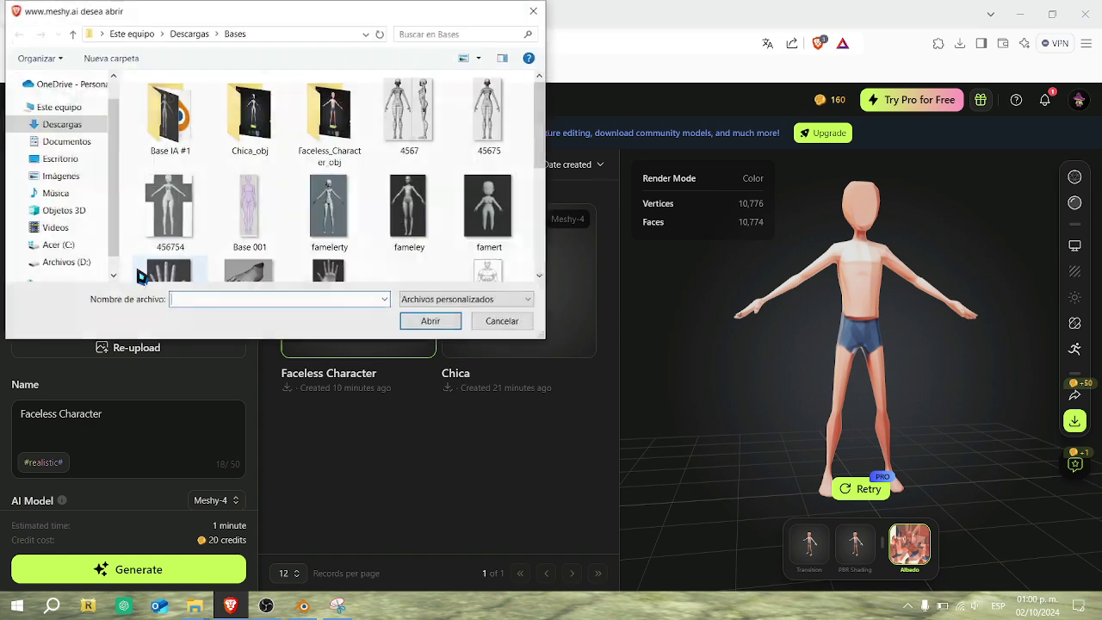
pyautogui.scroll(-3, 328, 215)
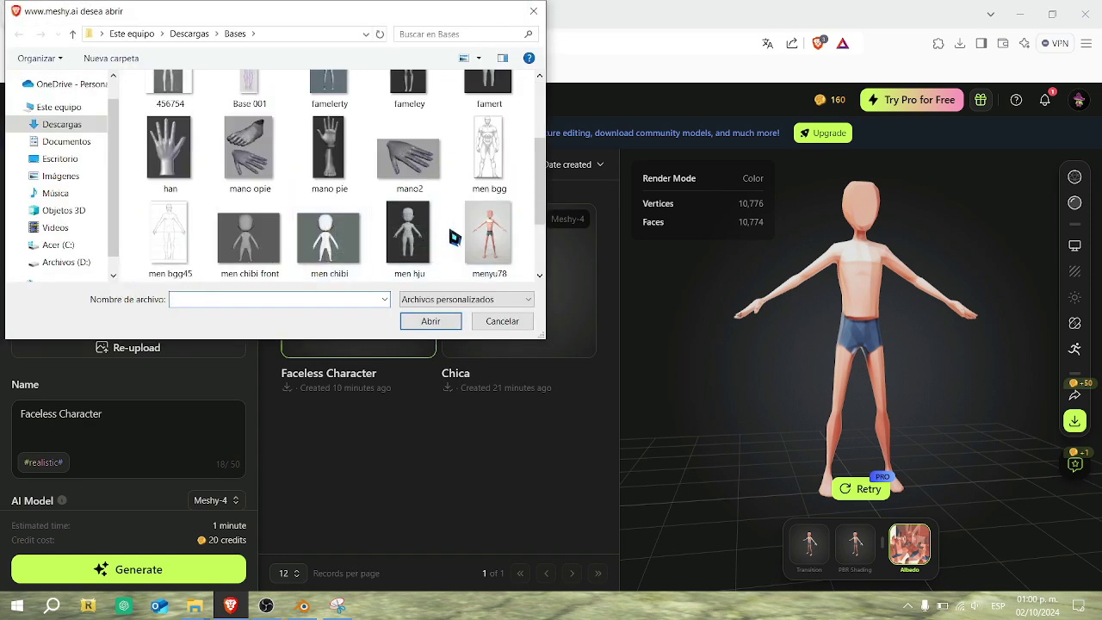
pyautogui.click(409, 168)
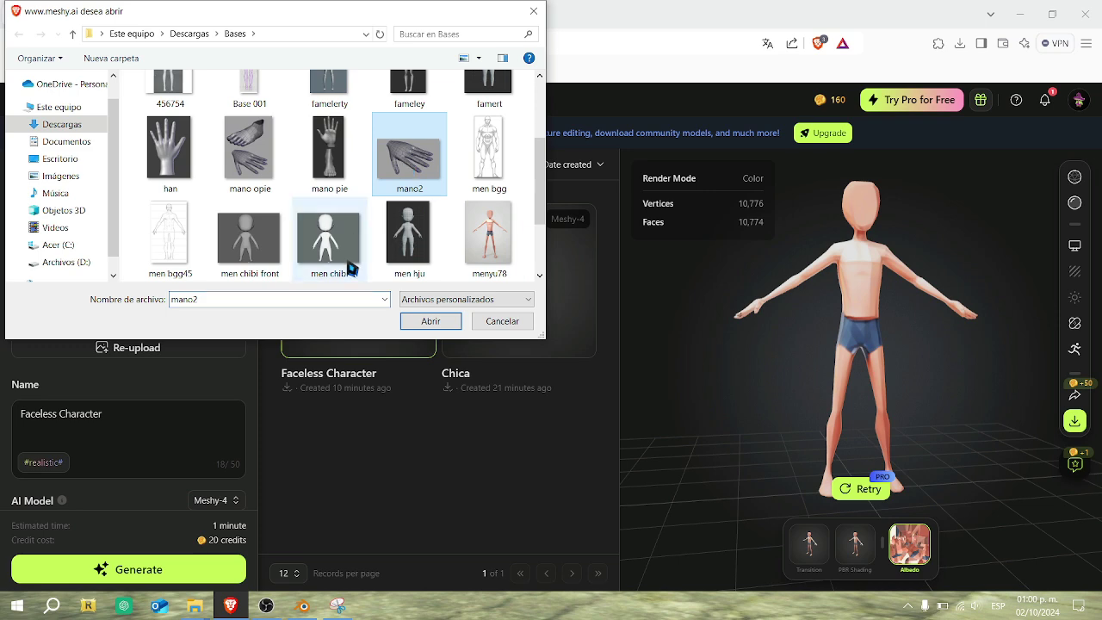
pyautogui.click(428, 321)
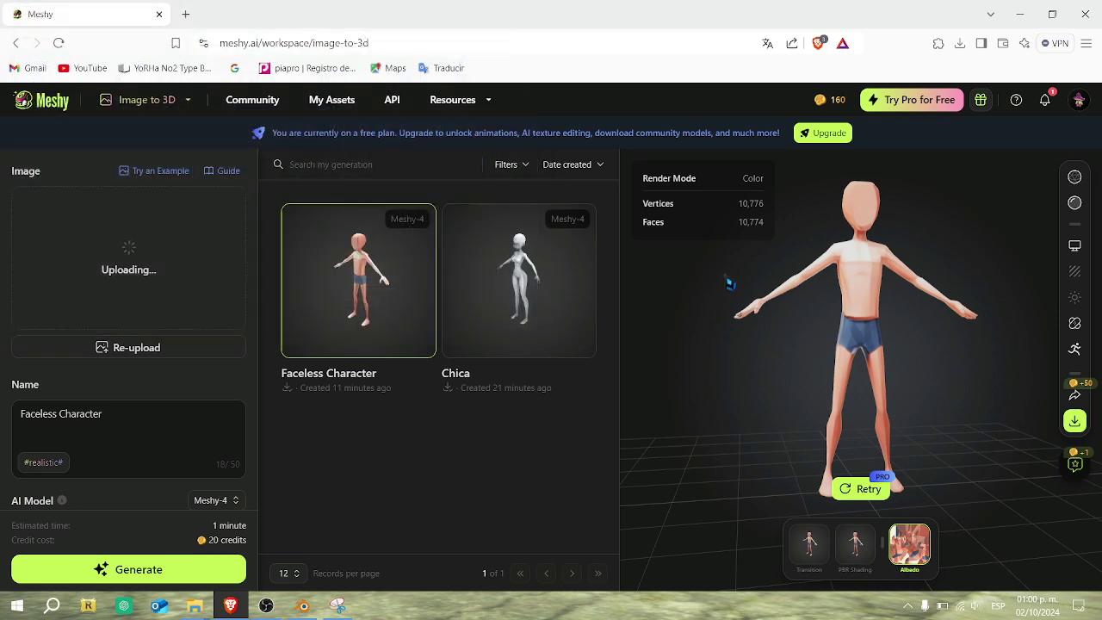
# Examine the faceless character's hands up close in Meshy's 3D preview.
pyautogui.scroll(3, 836, 312)
pyautogui.moveTo(792, 336)
pyautogui.mouseDown()
pyautogui.moveTo(838, 364)
pyautogui.moveTo(862, 354)
pyautogui.moveTo(793, 346)
pyautogui.mouseUp()
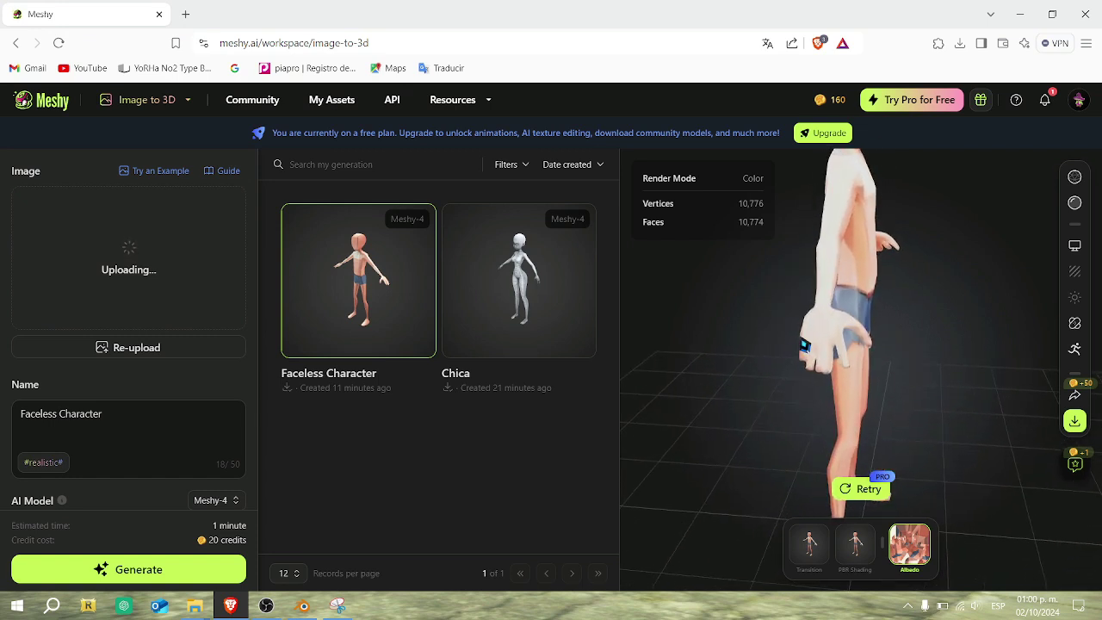
pyautogui.moveTo(803, 348); pyautogui.dragTo(794, 333)
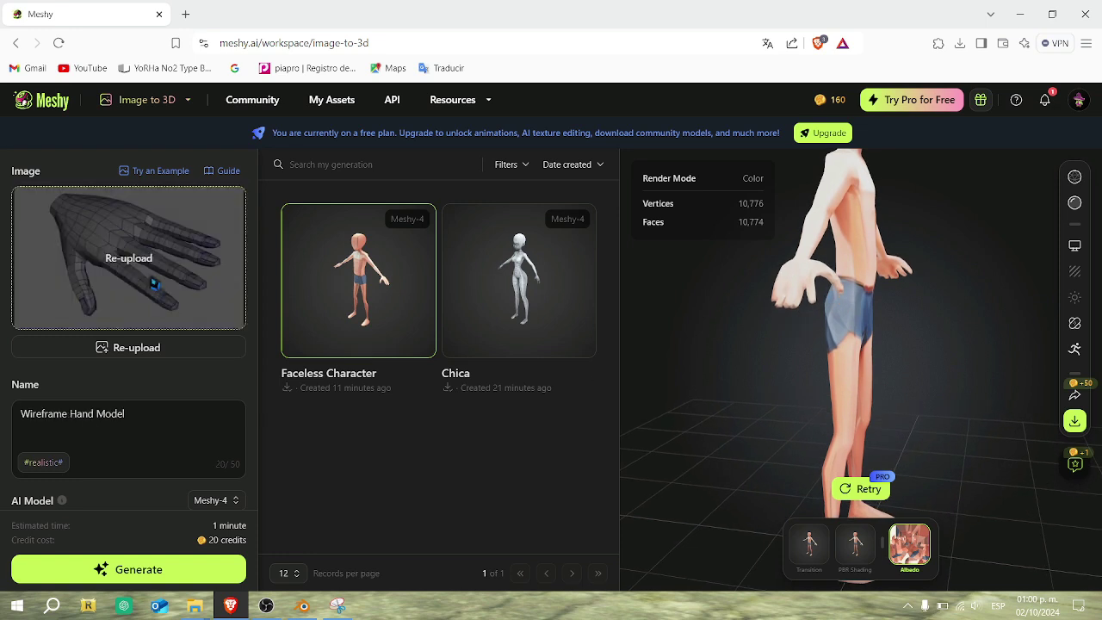
# Generate the Wireframe Hand Model with Meshy-4, a 10K target polycount, quad topology and automatic symmetry.
pyautogui.scroll(-3, 153, 284)
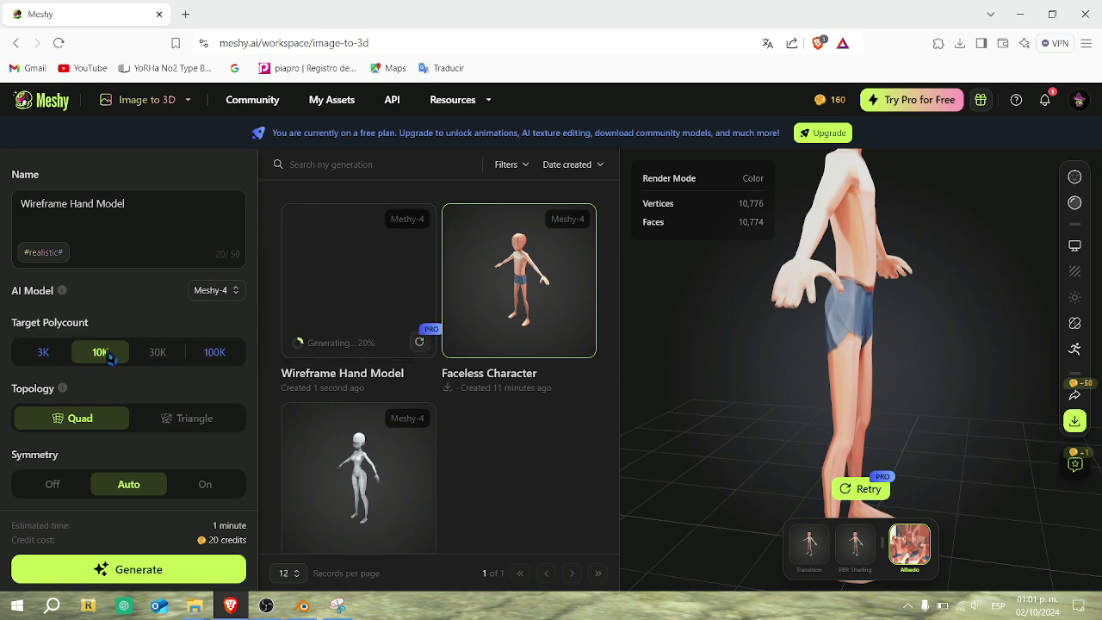
pyautogui.scroll(3, 110, 358)
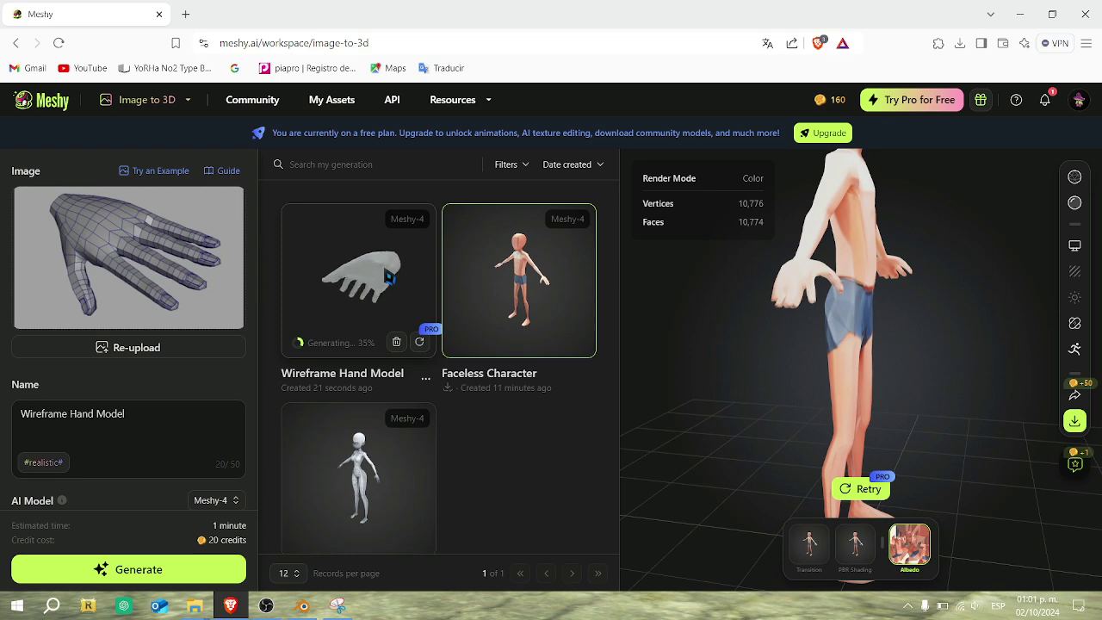
pyautogui.moveTo(852, 324); pyautogui.dragTo(800, 349)
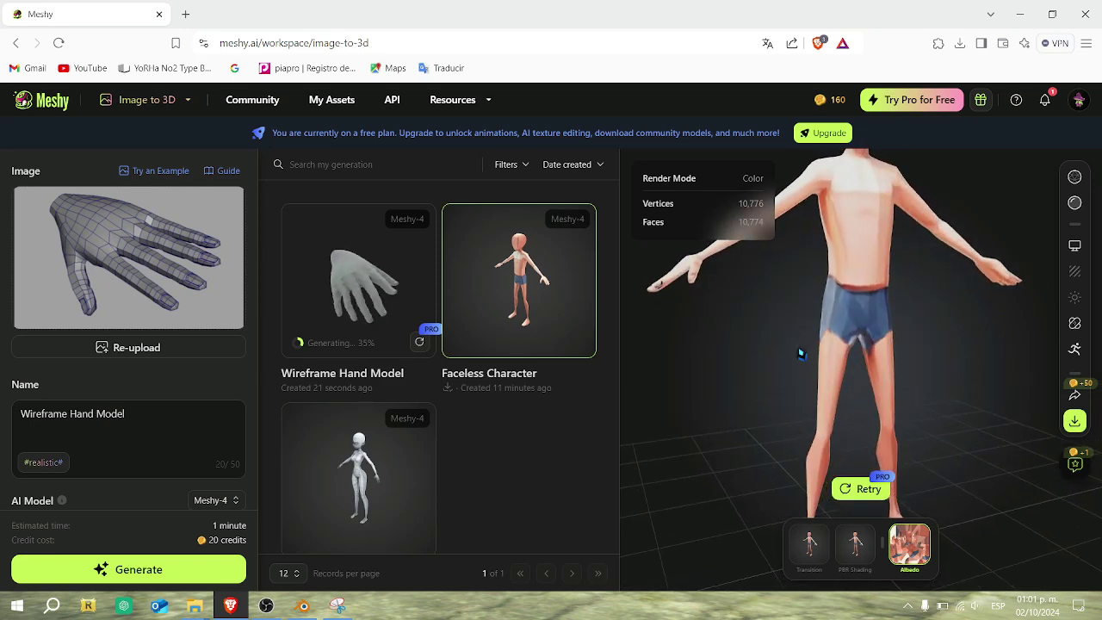
# Switch to Blender and dissolve surplus lengthwise edge loops running over the faceless character's shoulder and down the arm.
pyautogui.click(302, 606)
pyautogui.scroll(-7, 456, 263)
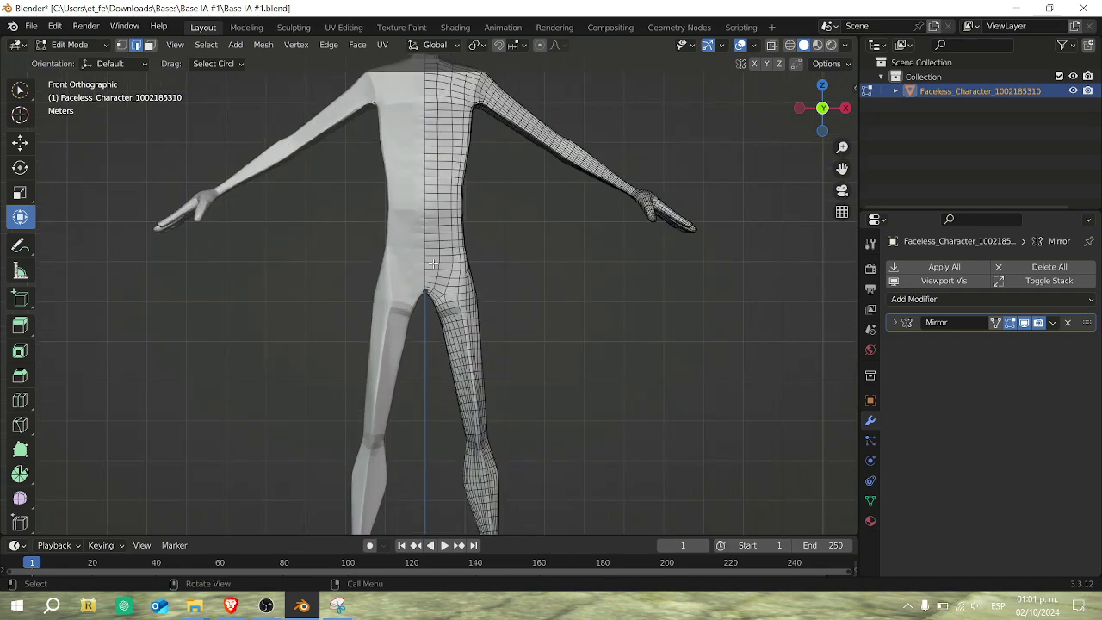
pyautogui.moveTo(843, 170); pyautogui.dragTo(813, 550)
pyautogui.scroll(-3, 842, 168)
pyautogui.moveTo(824, 111); pyautogui.dragTo(788, 131)
pyautogui.scroll(3, 542, 223)
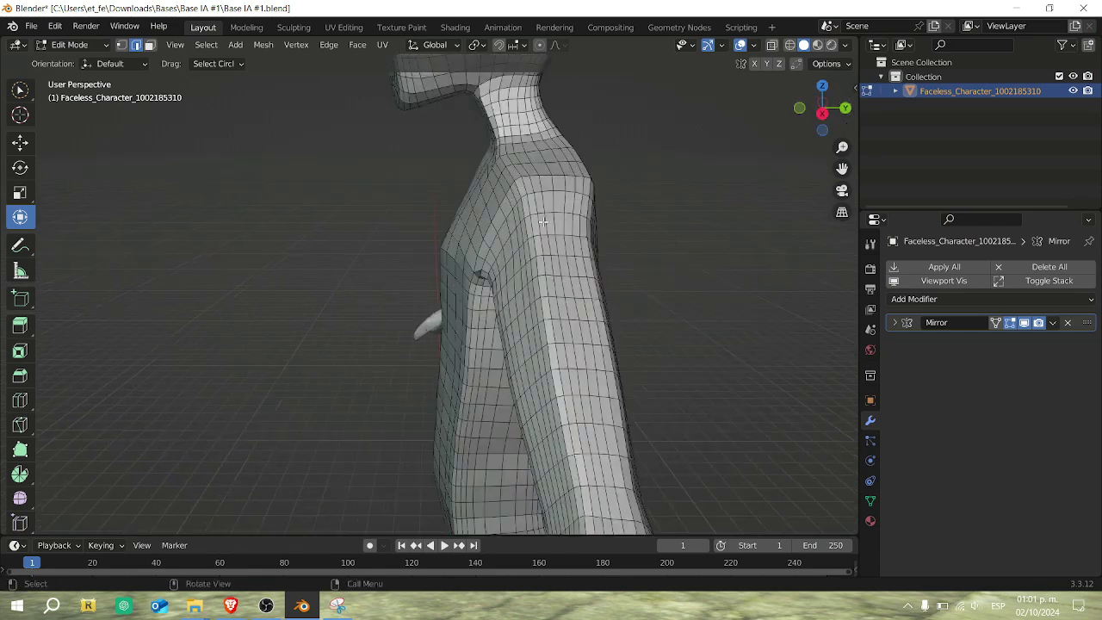
pyautogui.hotkey('alt', 'shift')
pyautogui.keyDown('alt'); pyautogui.click(531, 206); pyautogui.keyUp('alt')
pyautogui.keyDown('alt'); pyautogui.click(543, 201); pyautogui.keyUp('alt')
pyautogui.keyDown('alt'); pyautogui.click(572, 200); pyautogui.keyUp('alt')
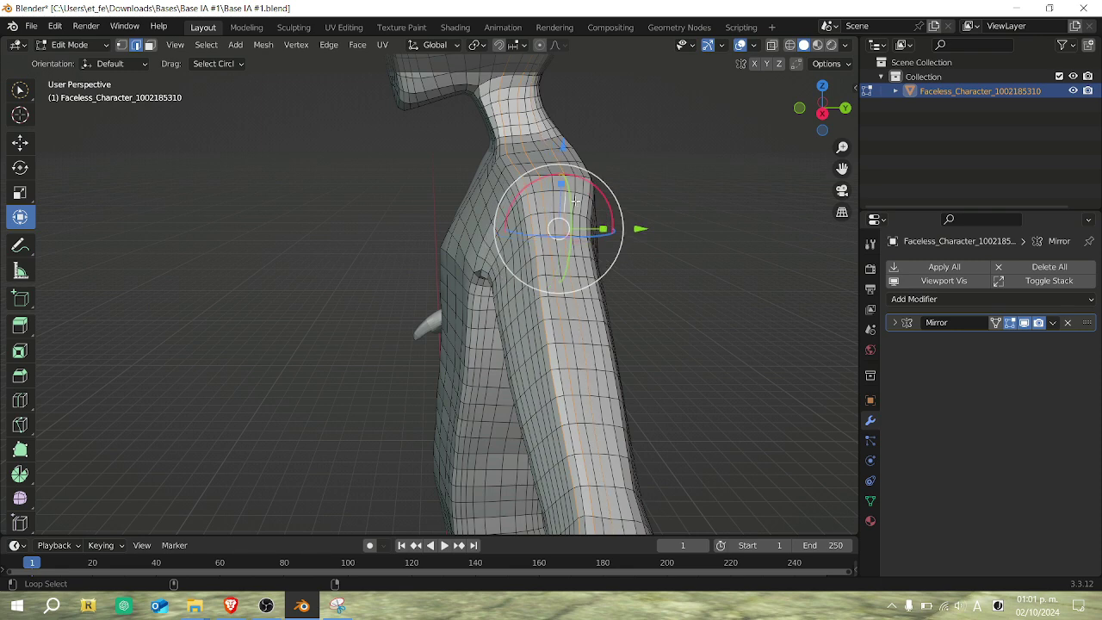
pyautogui.keyDown('alt'); pyautogui.click(581, 201); pyautogui.keyUp('alt')
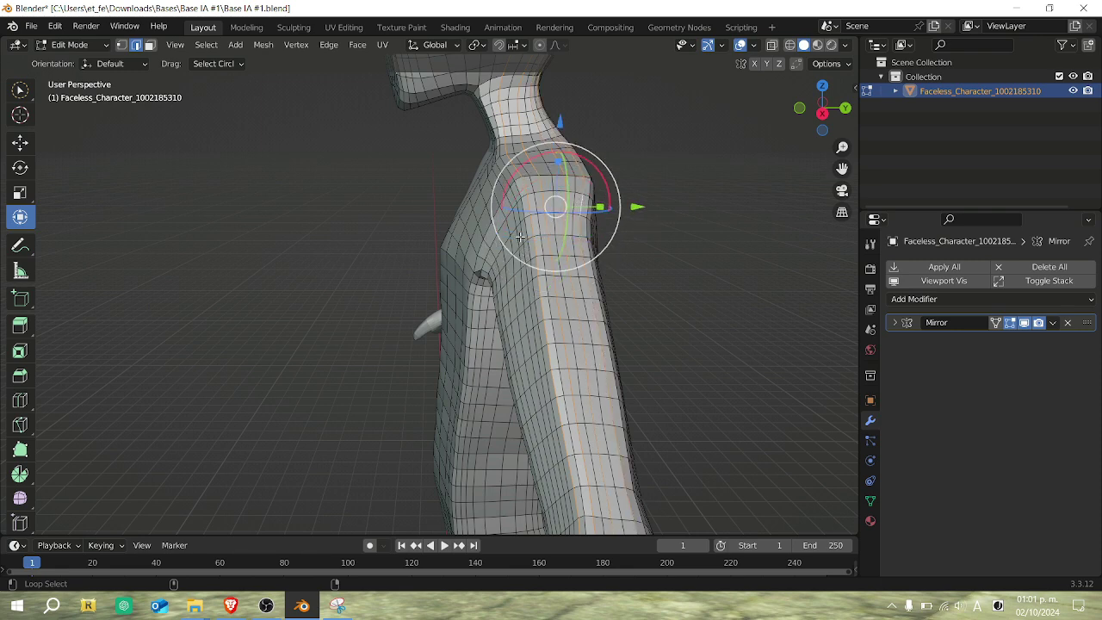
pyautogui.keyDown('alt'); pyautogui.click(517, 247); pyautogui.keyUp('alt')
pyautogui.keyDown('alt'); pyautogui.click(506, 276); pyautogui.keyUp('alt')
pyautogui.keyDown('alt'); pyautogui.click(499, 280); pyautogui.keyUp('alt')
pyautogui.press('x')
pyautogui.click(686, 264)
pyautogui.moveTo(686, 261); pyautogui.dragTo(817, 111, button='middle')
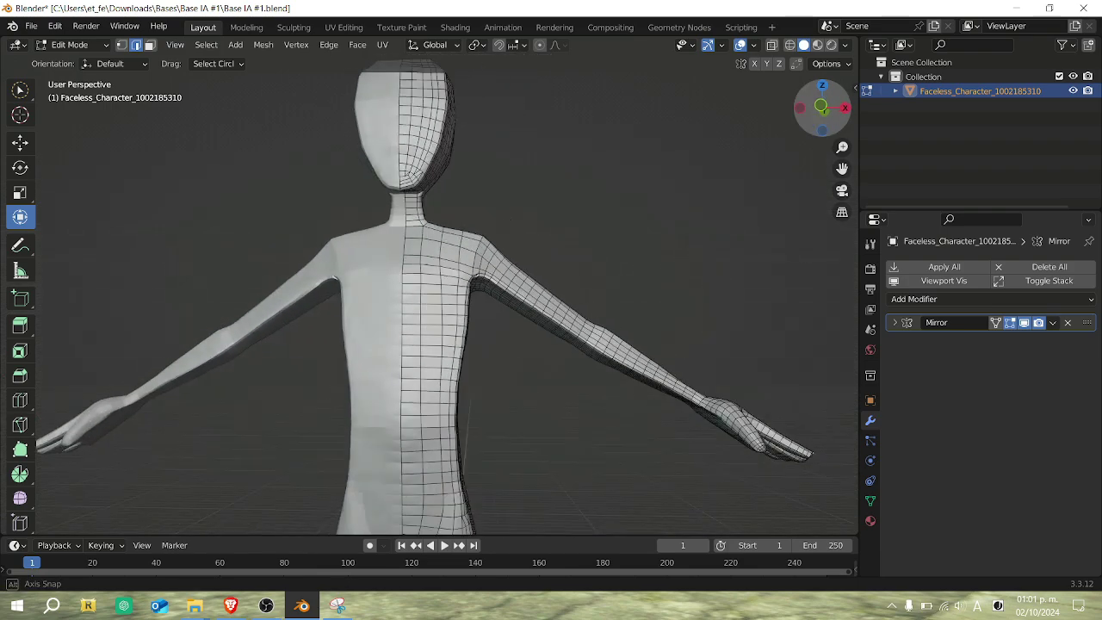
# Dissolve two more lengthwise edge loops along the arm, at the shoulder's outer side and toward the chest.
pyautogui.moveTo(821, 109); pyautogui.dragTo(638, 148)
pyautogui.scroll(2, 617, 265)
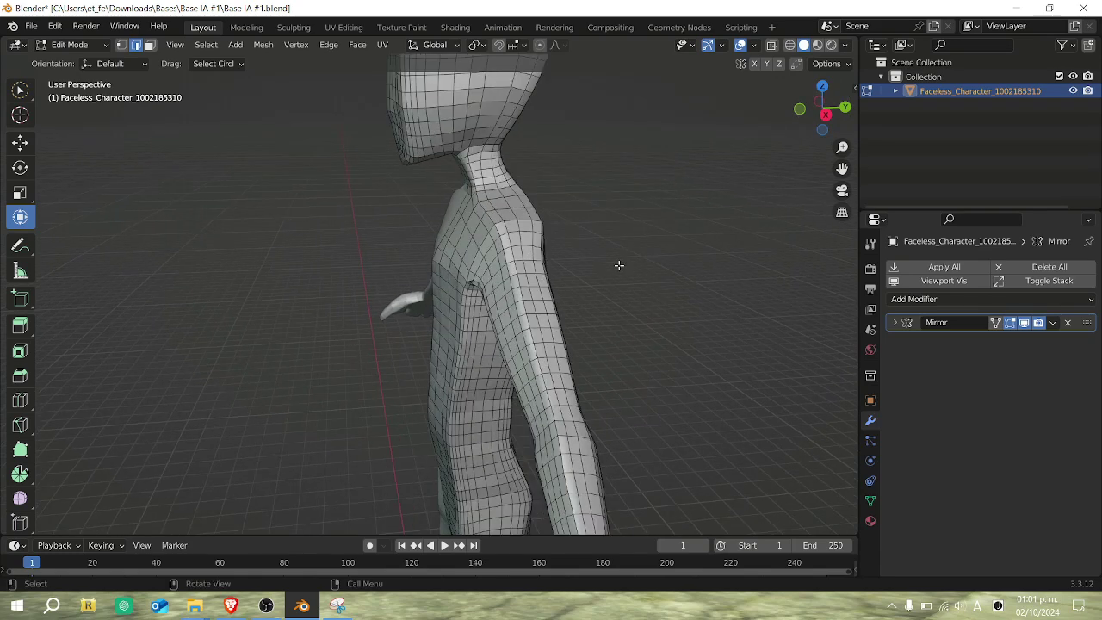
pyautogui.keyDown('alt'); pyautogui.keyDown('shift'); pyautogui.click(541, 225); pyautogui.keyUp('shift'); pyautogui.keyUp('alt')
pyautogui.click(639, 226)
pyautogui.keyDown('alt'); pyautogui.keyDown('shift'); pyautogui.click(540, 222); pyautogui.keyUp('shift'); pyautogui.keyUp('alt')
pyautogui.press('x')
pyautogui.click(675, 237)
pyautogui.click(699, 238)
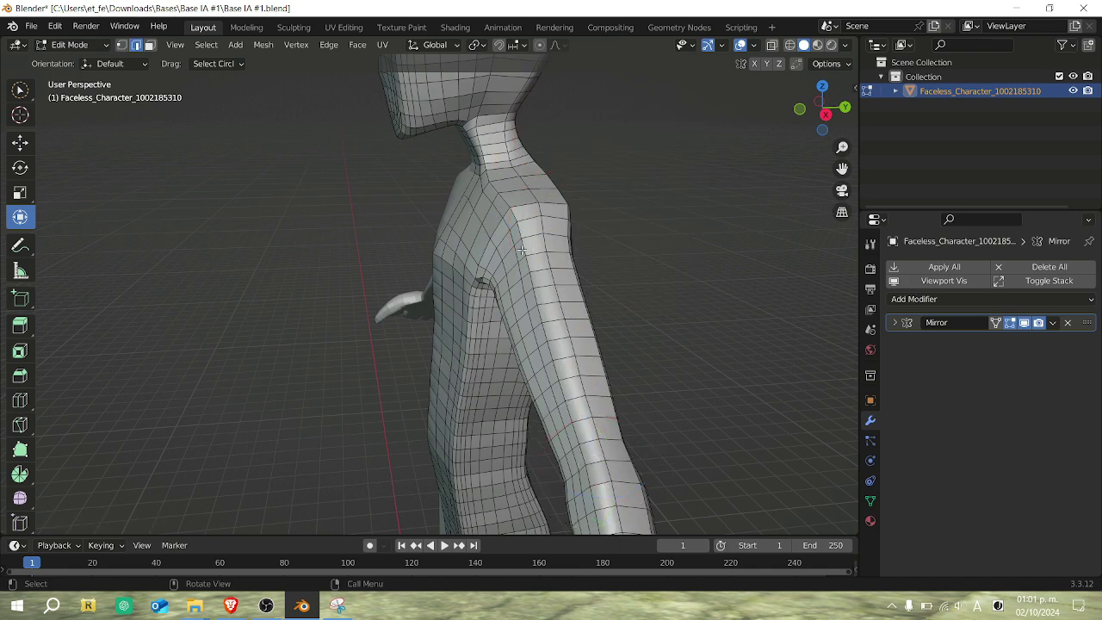
pyautogui.keyDown('alt'); pyautogui.click(511, 258); pyautogui.keyUp('alt')
pyautogui.press('x')
pyautogui.click(663, 287)
# Dissolve the edge loop that crosses the upper chest and continues along the lower front of the arm.
pyautogui.moveTo(808, 122); pyautogui.dragTo(912, 121)
pyautogui.scroll(2, 605, 268)
pyautogui.keyDown('alt'); pyautogui.click(621, 275); pyautogui.keyUp('alt')
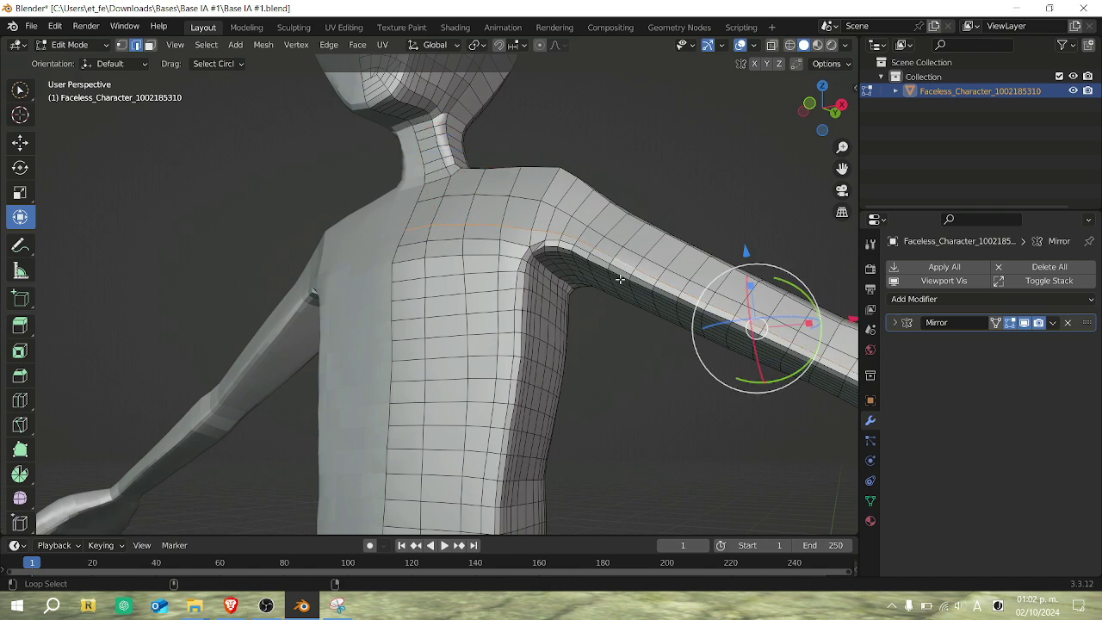
pyautogui.press('x')
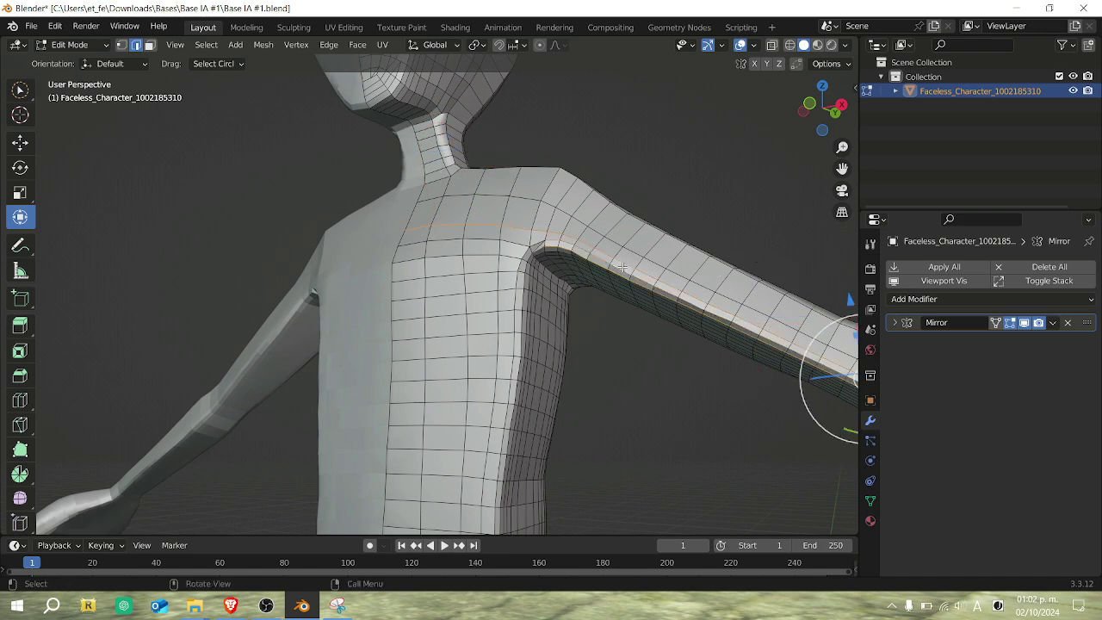
pyautogui.click(627, 276)
pyautogui.scroll(-3, 704, 295)
pyautogui.moveTo(703, 296); pyautogui.dragTo(749, 387, button='middle')
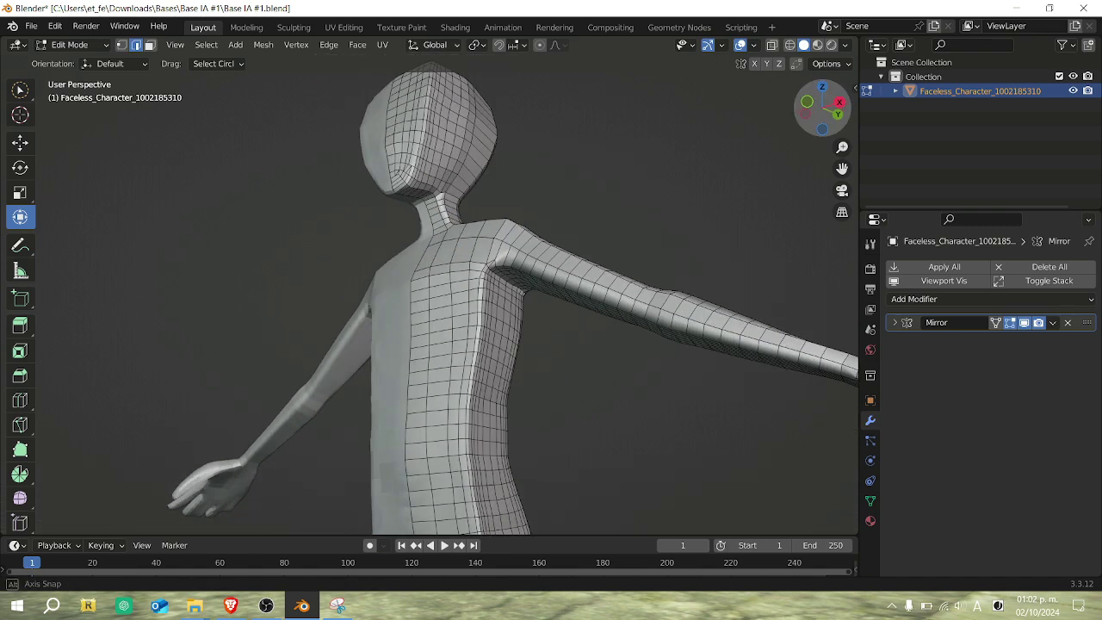
# Dissolve the edge loop passing the front of the armpit and running down the side of the torso.
pyautogui.moveTo(551, 104); pyautogui.dragTo(558, 209, button='middle')
pyautogui.scroll(4, 558, 209)
pyautogui.keyDown('alt'); pyautogui.click(557, 209); pyautogui.keyUp('alt')
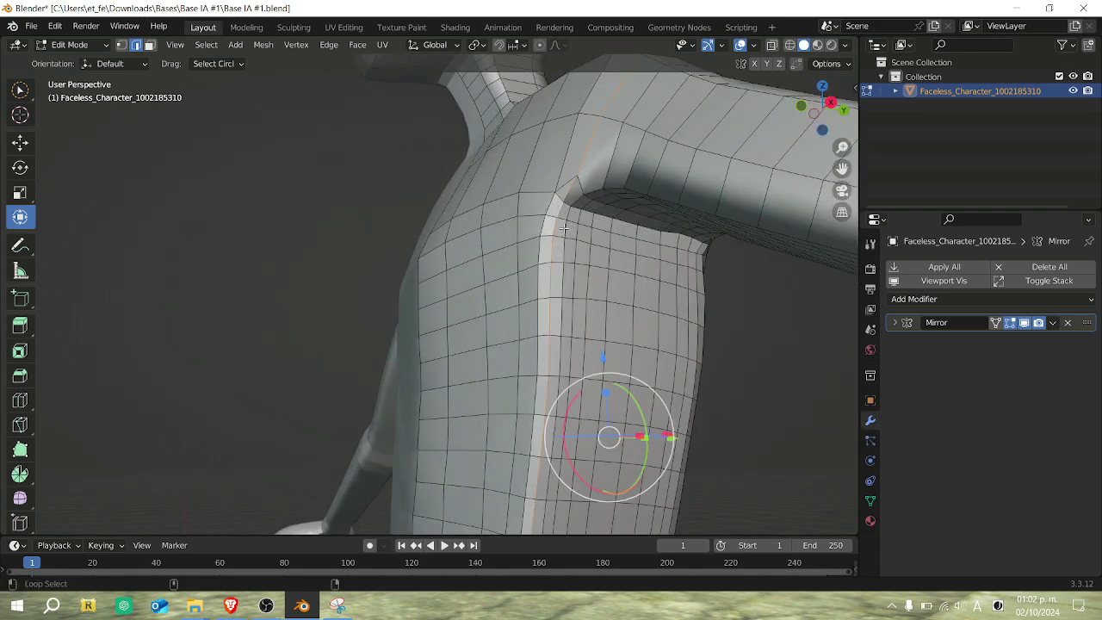
pyautogui.press('x')
pyautogui.click(563, 228)
pyautogui.scroll(-4, 775, 142)
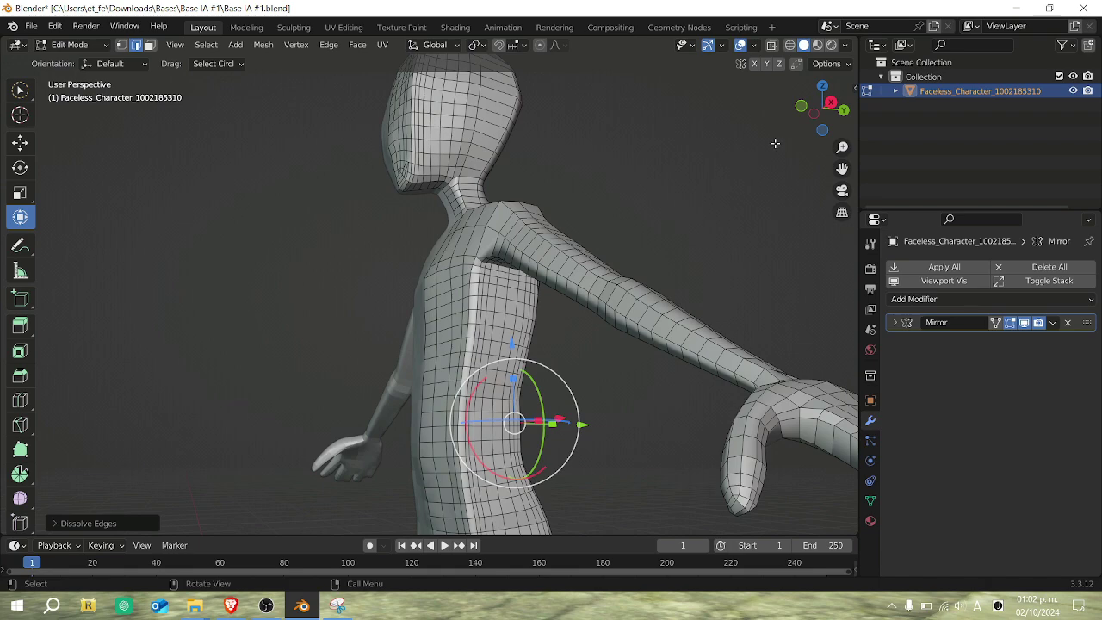
# Examine the simplified topology of the chest, waist and hips, and the whole mirrored body.
pyautogui.moveTo(822, 111); pyautogui.dragTo(934, 129)
pyautogui.scroll(-3, 663, 228)
pyautogui.moveTo(822, 107)
pyautogui.mouseDown()
pyautogui.moveTo(796, 108)
pyautogui.moveTo(817, 110)
pyautogui.mouseUp()
pyautogui.scroll(4, 637, 258)
pyautogui.scroll(2, 504, 270)
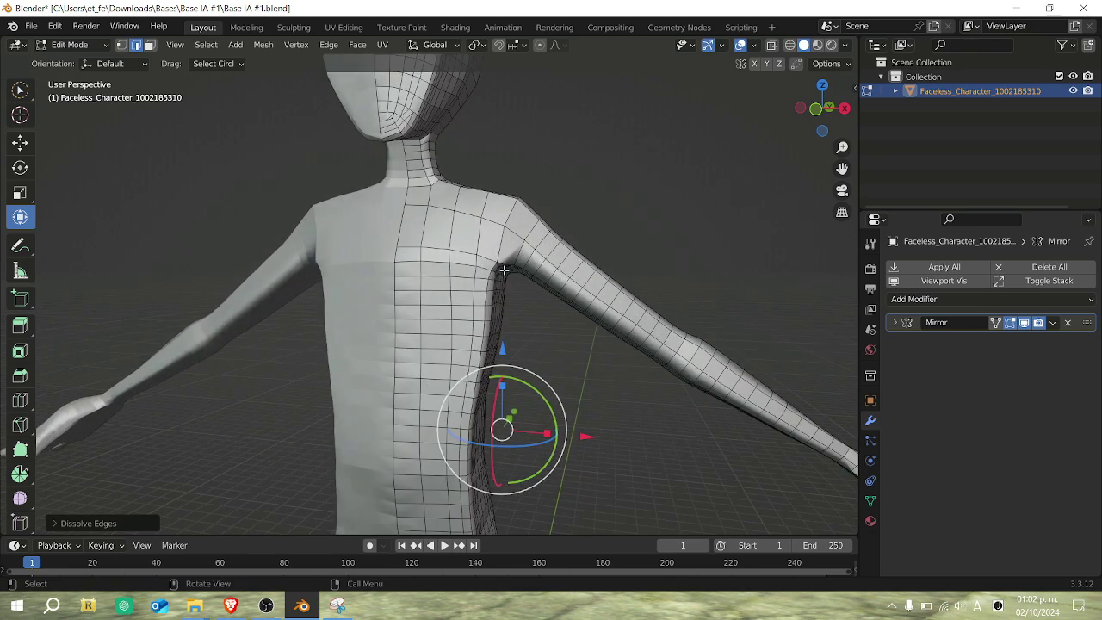
pyautogui.scroll(2, 505, 270)
pyautogui.moveTo(842, 169); pyautogui.dragTo(851, 35)
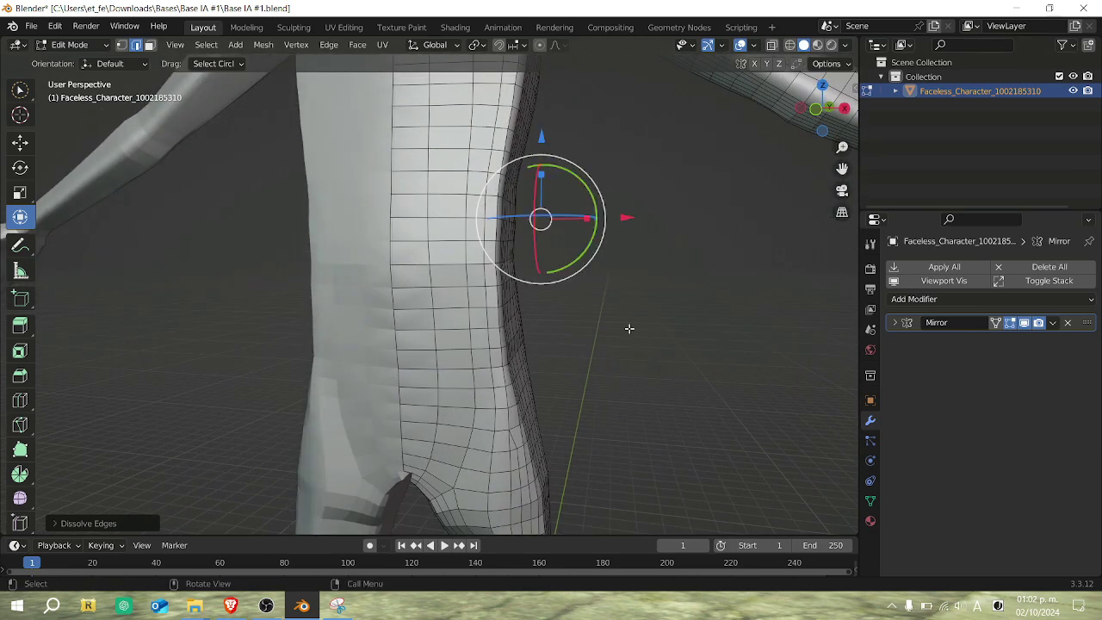
pyautogui.scroll(-6, 629, 328)
pyautogui.click(627, 207)
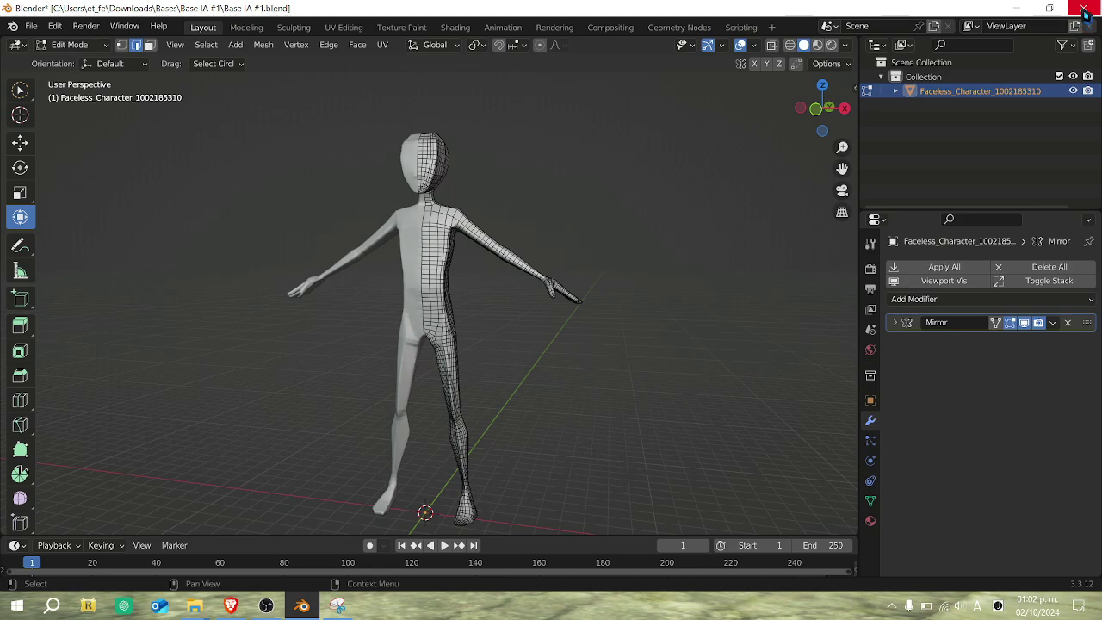
# Return to Meshy and open the generated Wireframe Hand Model in the 3D preview.
pyautogui.click(1020, 8)
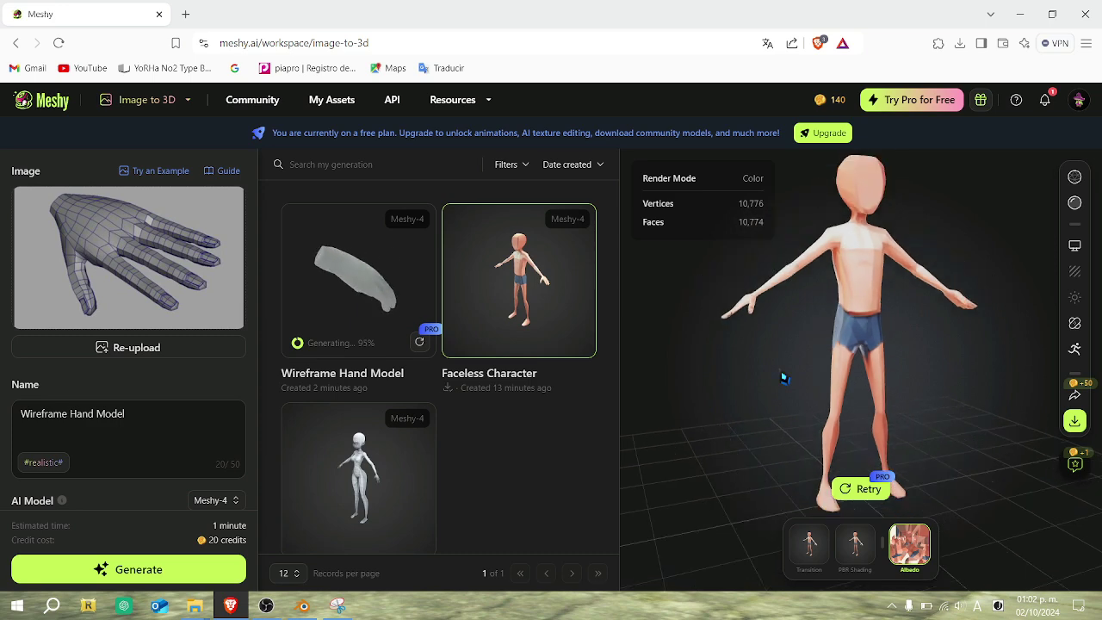
pyautogui.moveTo(783, 377)
pyautogui.mouseDown()
pyautogui.moveTo(892, 411)
pyautogui.moveTo(760, 391)
pyautogui.moveTo(887, 385)
pyautogui.moveTo(773, 389)
pyautogui.mouseUp()
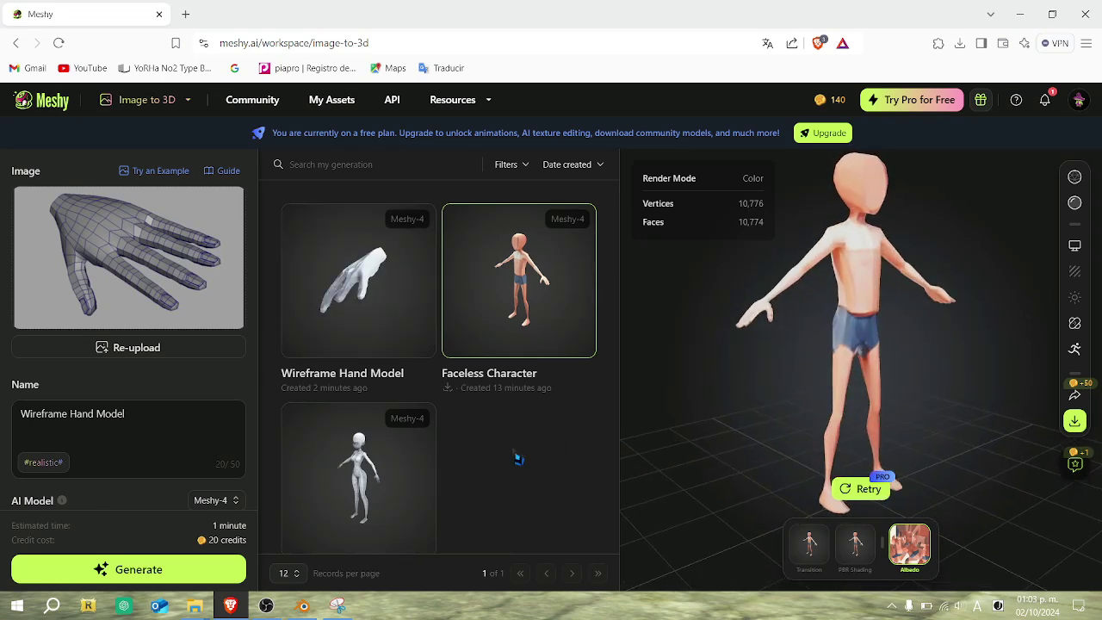
pyautogui.click(323, 289)
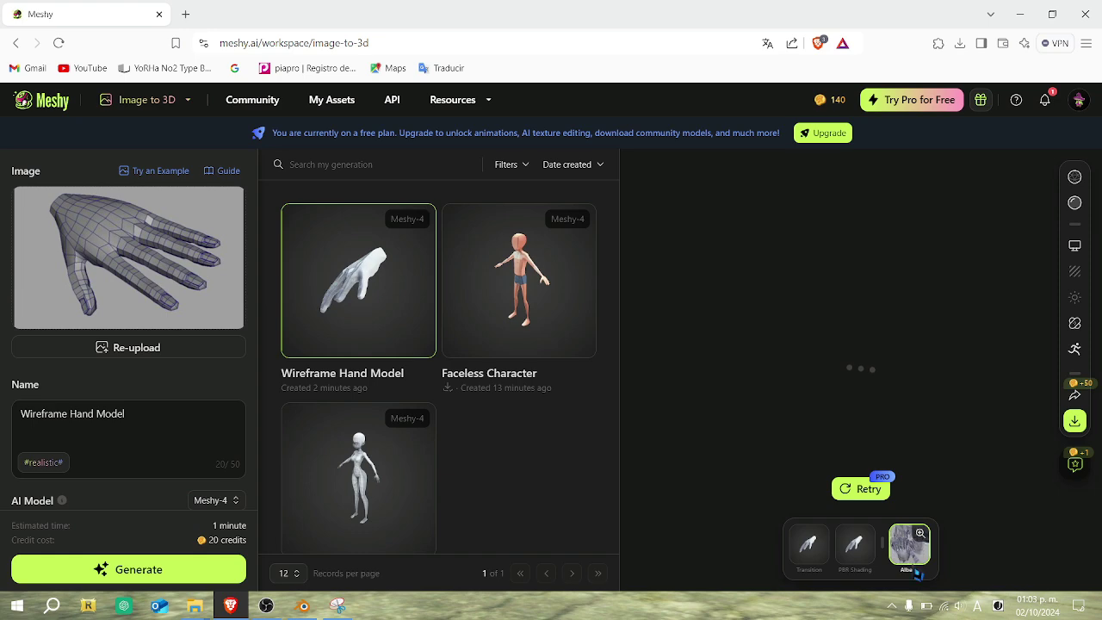
# Switch to Blender, remove Material.002 from the faceless character, and show it in solid shading from the front.
pyautogui.click(303, 605)
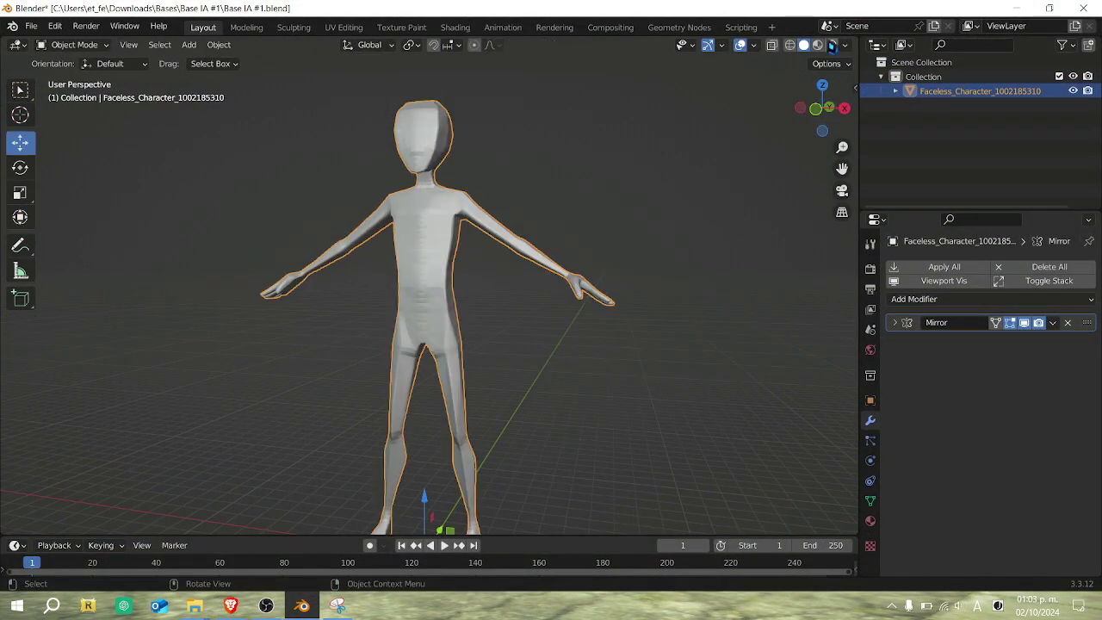
pyautogui.click(818, 46)
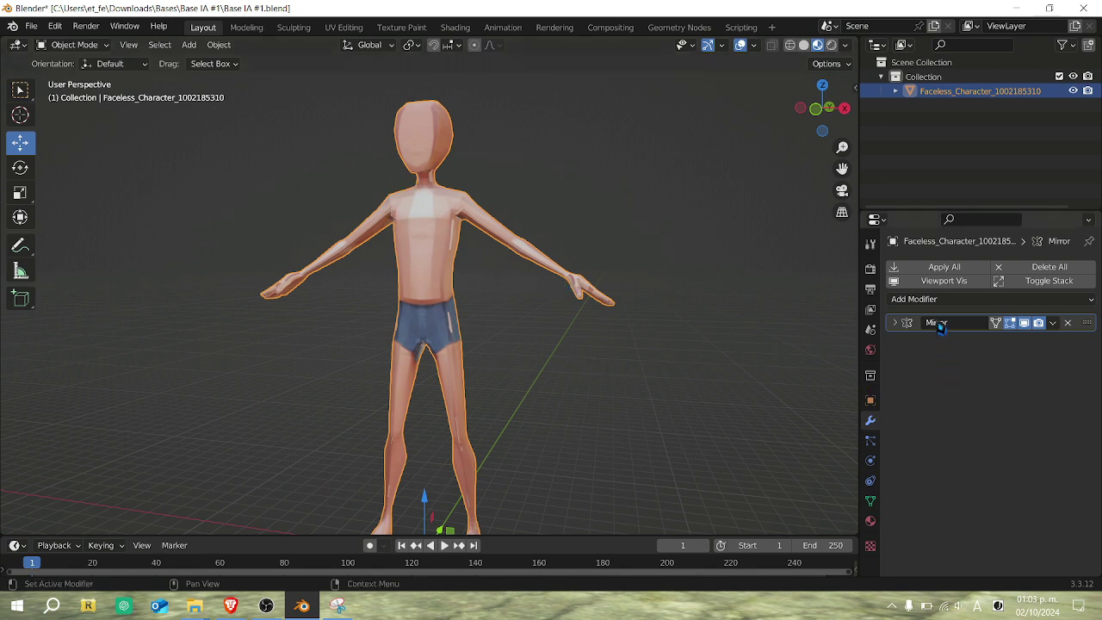
pyautogui.click(870, 521)
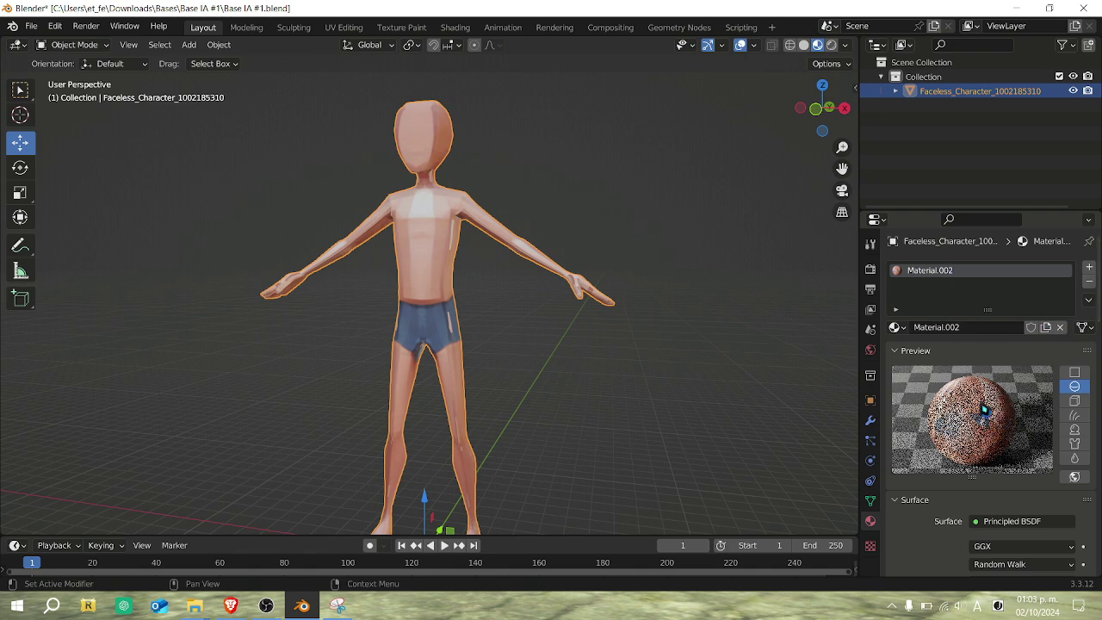
pyautogui.scroll(2, 682, 257)
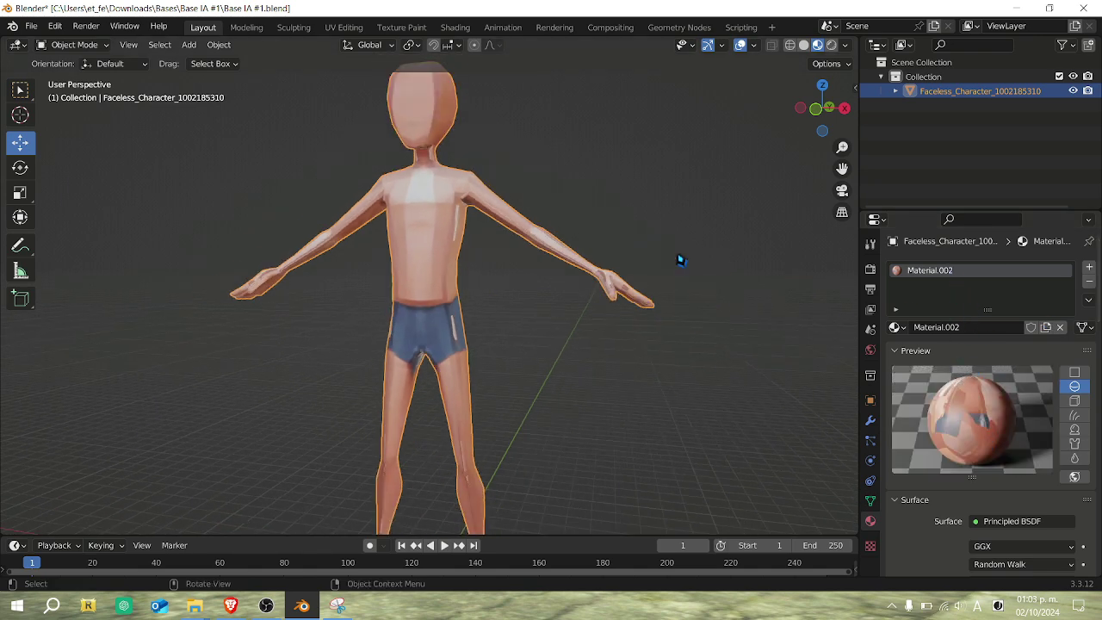
pyautogui.click(1088, 283)
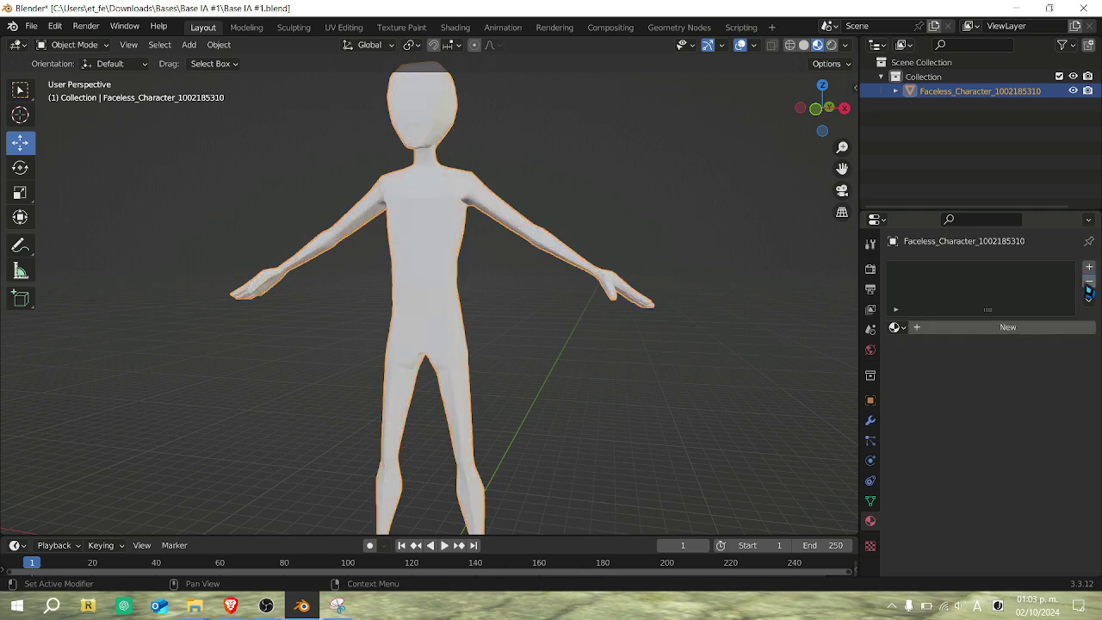
pyautogui.click(803, 46)
pyautogui.press('KP_1')
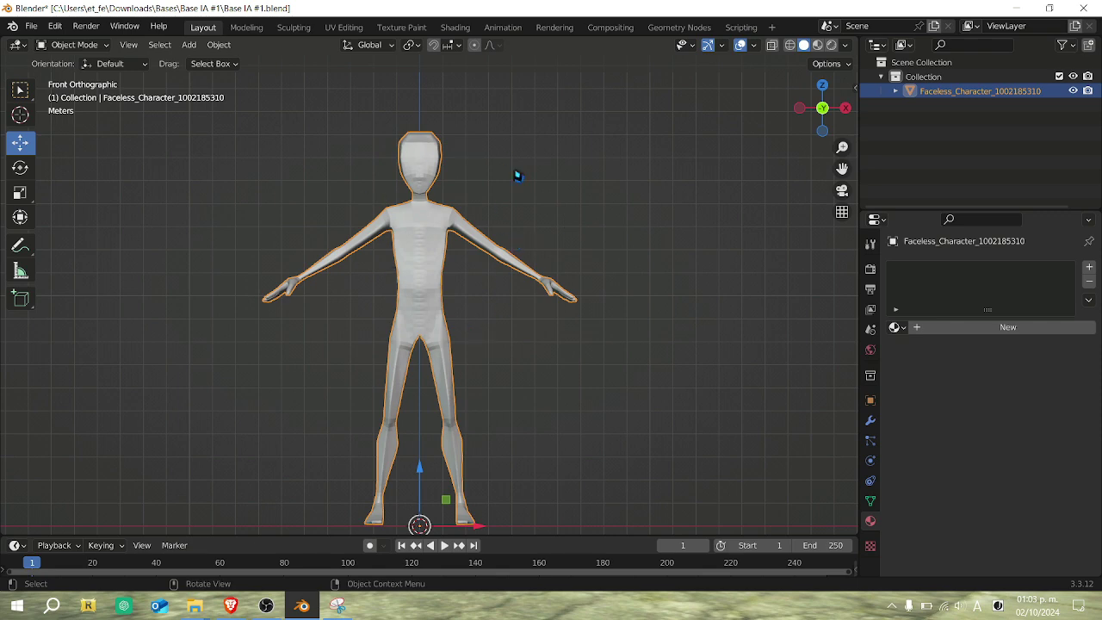
# Return to Meshy and examine the generated hand's palm, back and fingers in the 3D preview.
pyautogui.click(1015, 8)
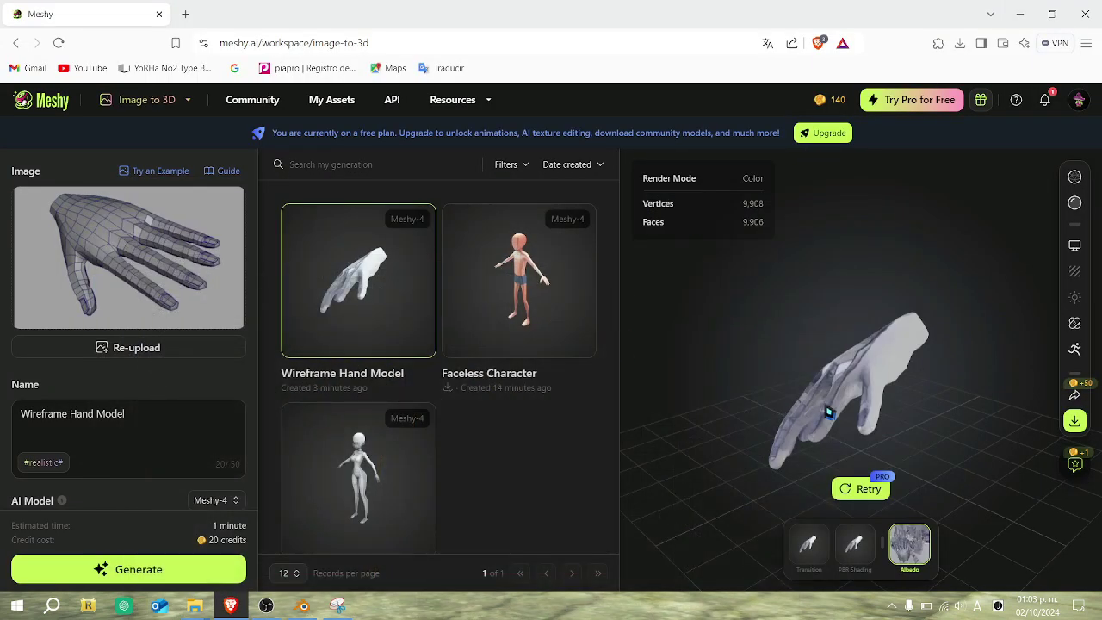
pyautogui.moveTo(843, 407); pyautogui.dragTo(726, 390)
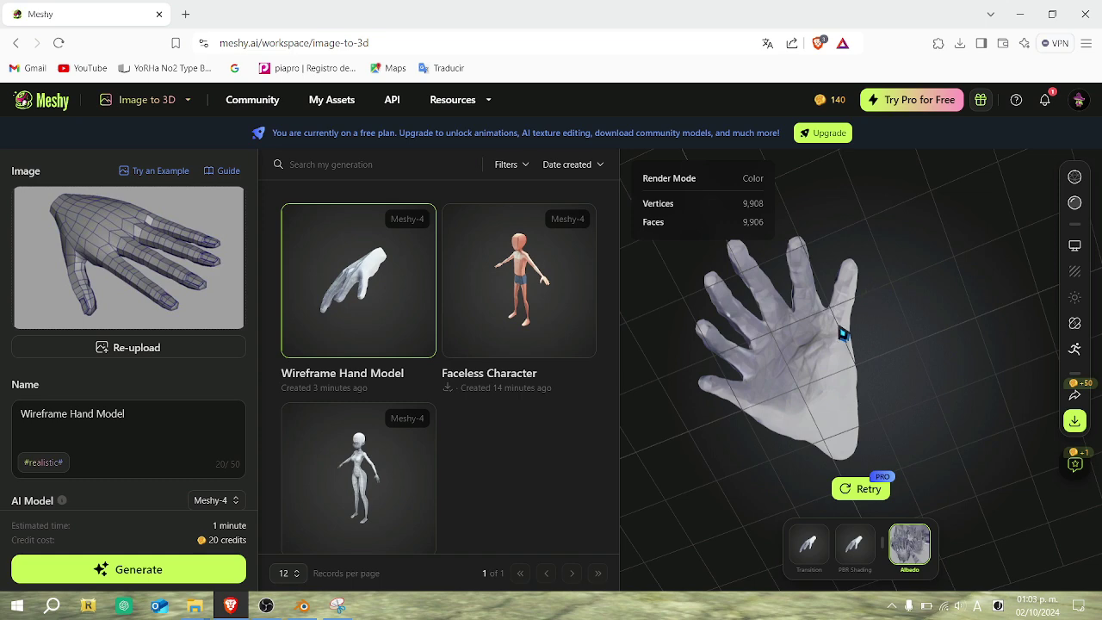
pyautogui.moveTo(820, 338); pyautogui.dragTo(887, 430)
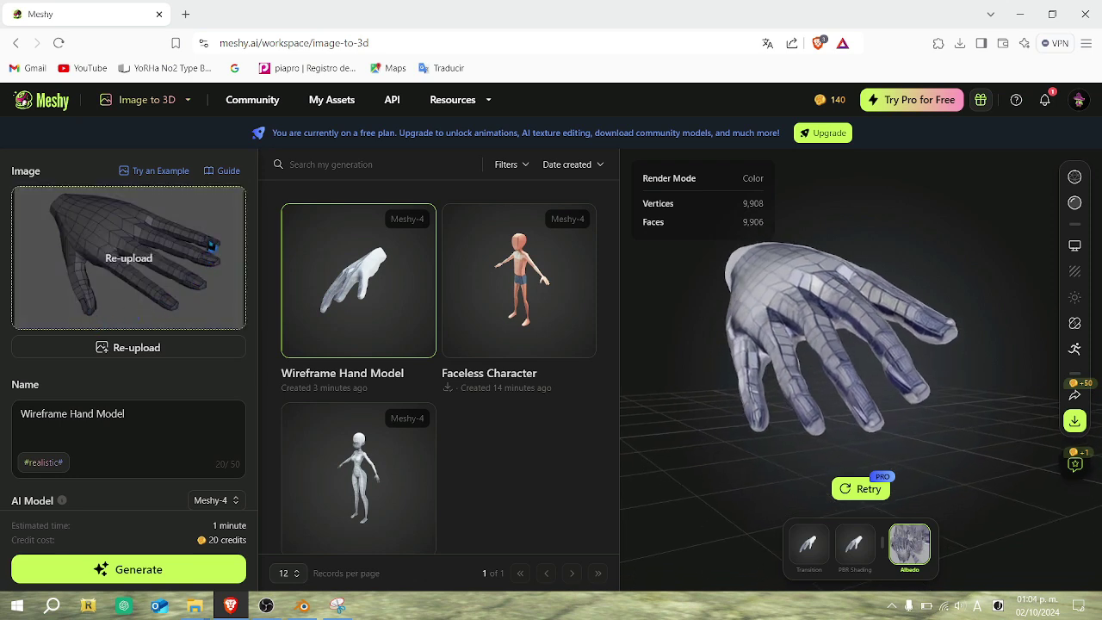
pyautogui.moveTo(836, 373); pyautogui.dragTo(858, 379)
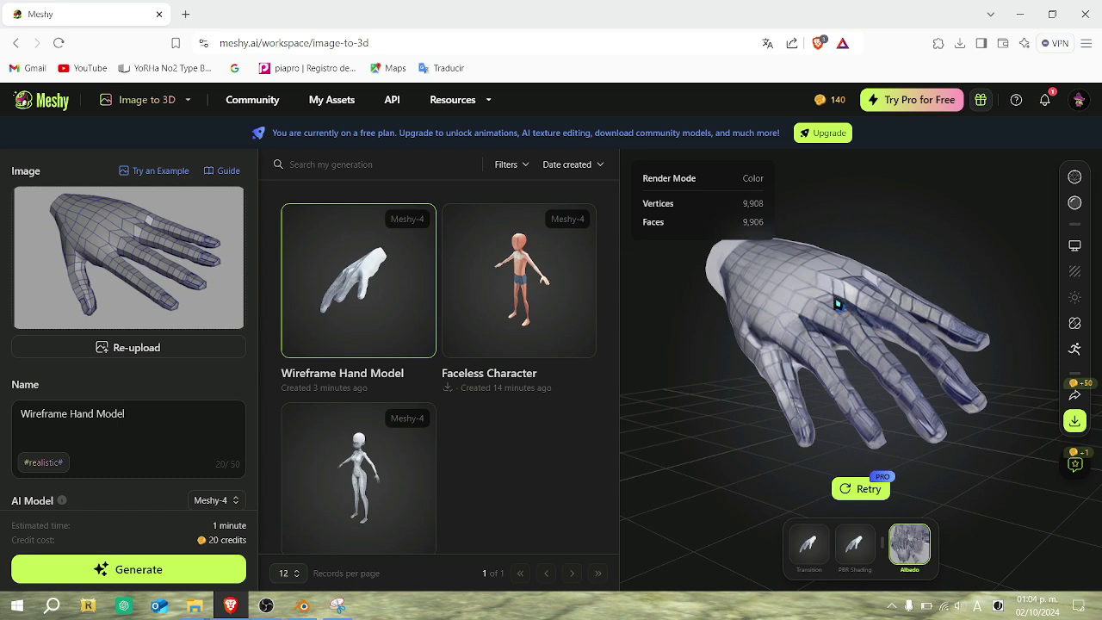
# Download the hand model in OBJ format to the Bases folder as Hand_Model__obj.
pyautogui.click(1074, 421)
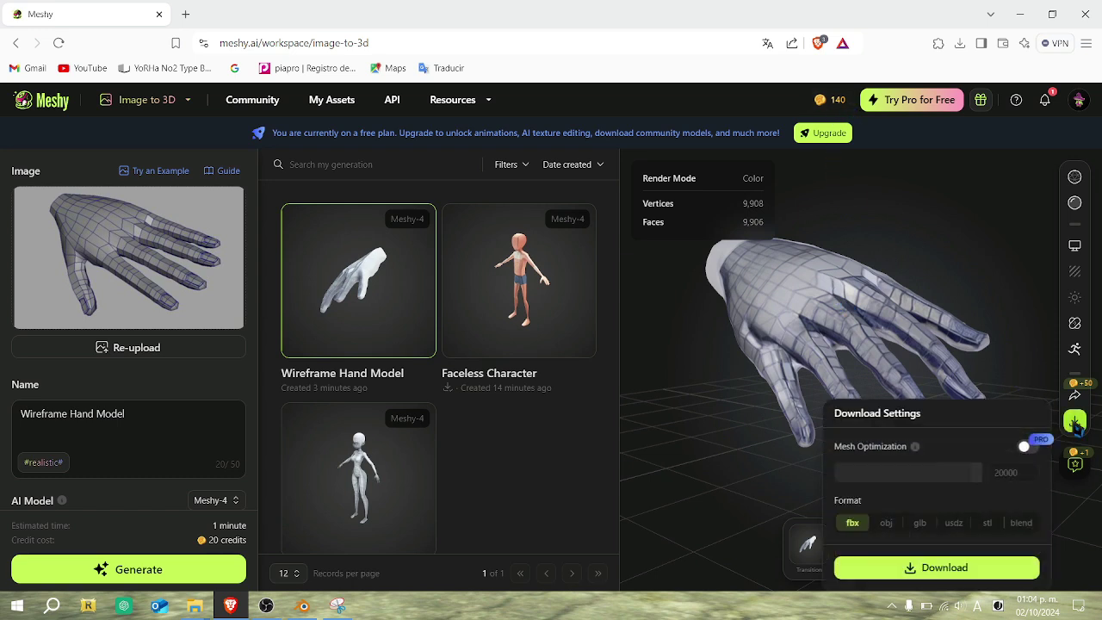
pyautogui.click(887, 524)
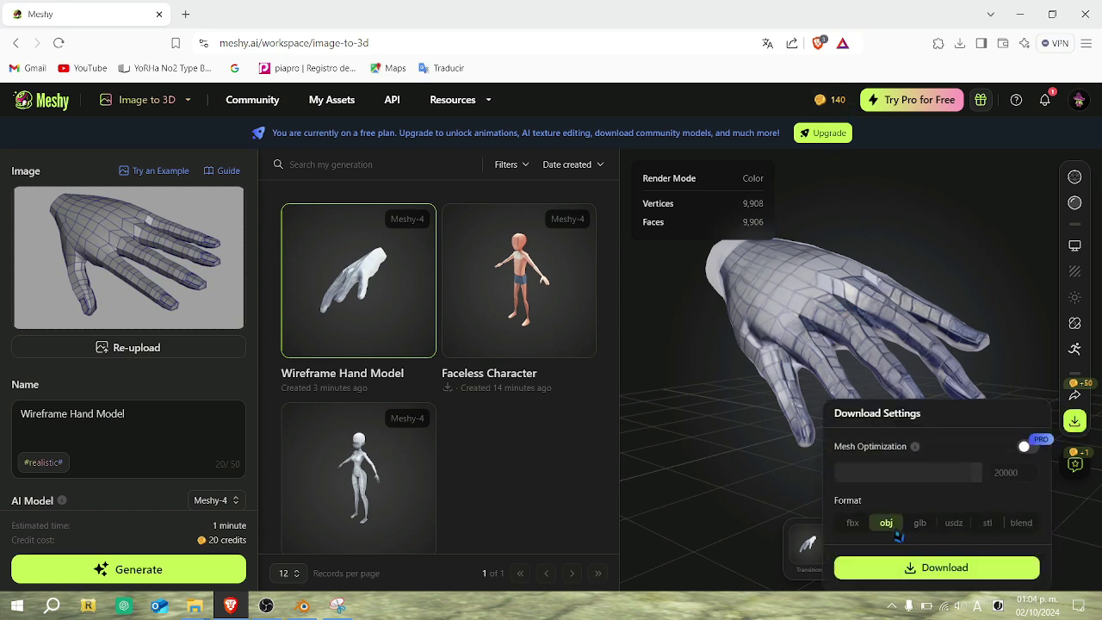
pyautogui.click(943, 572)
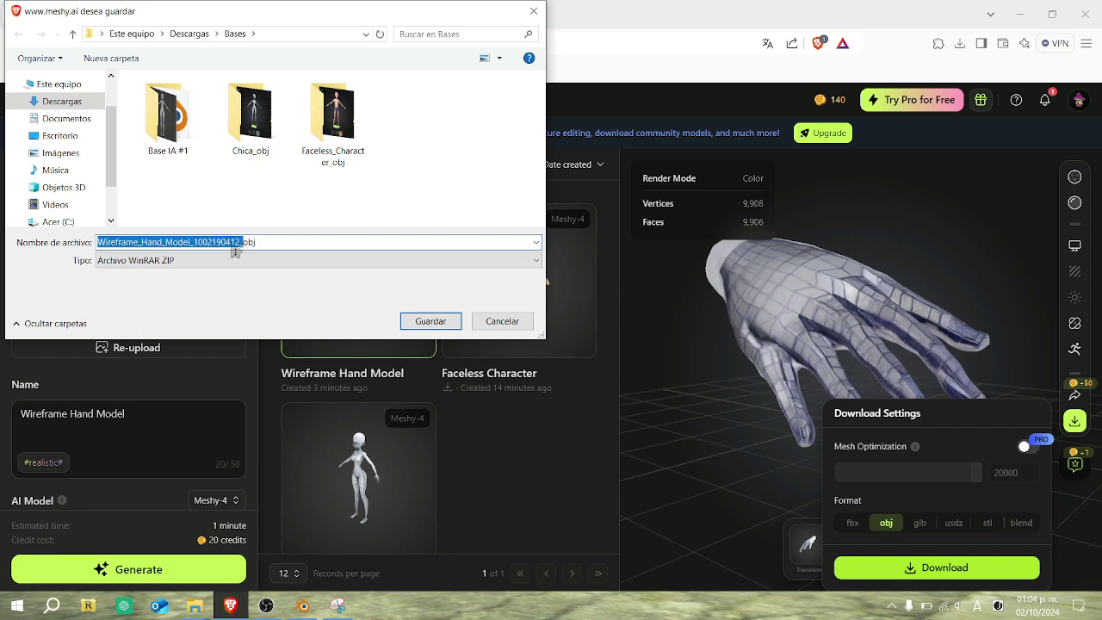
pyautogui.click(242, 242)
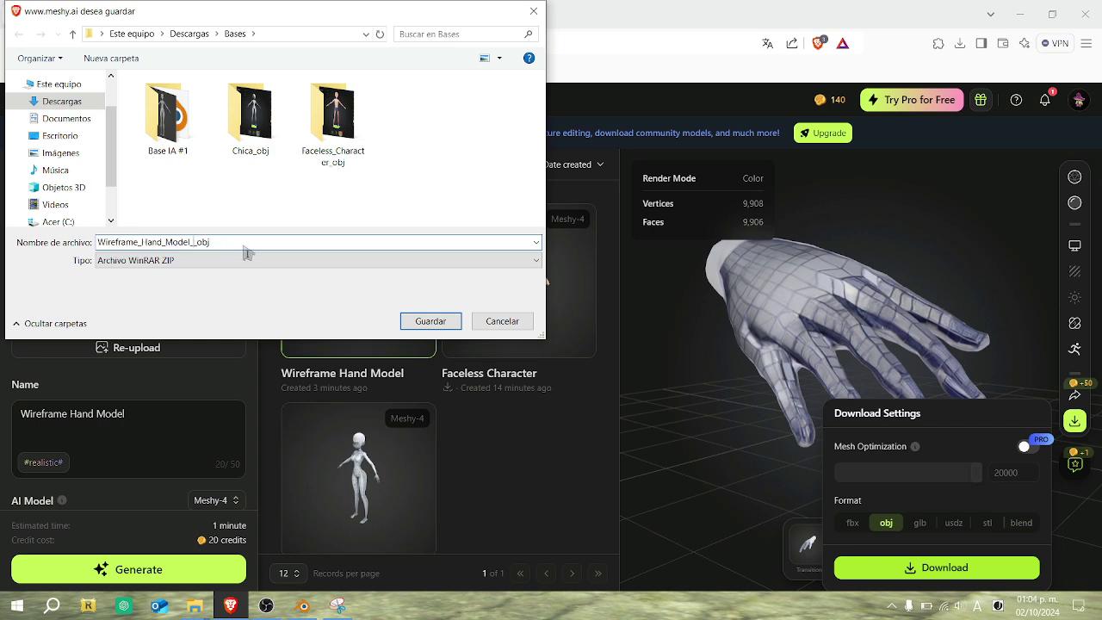
pyautogui.moveTo(131, 249); pyautogui.dragTo(84, 248)
pyautogui.press('BackSpace')
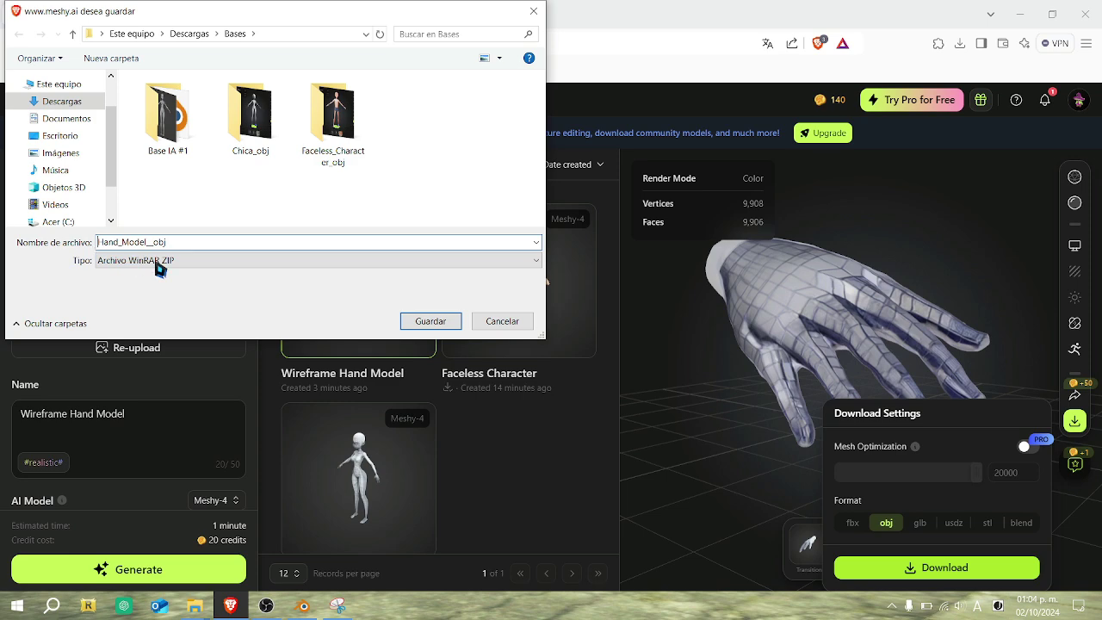
pyautogui.click(428, 321)
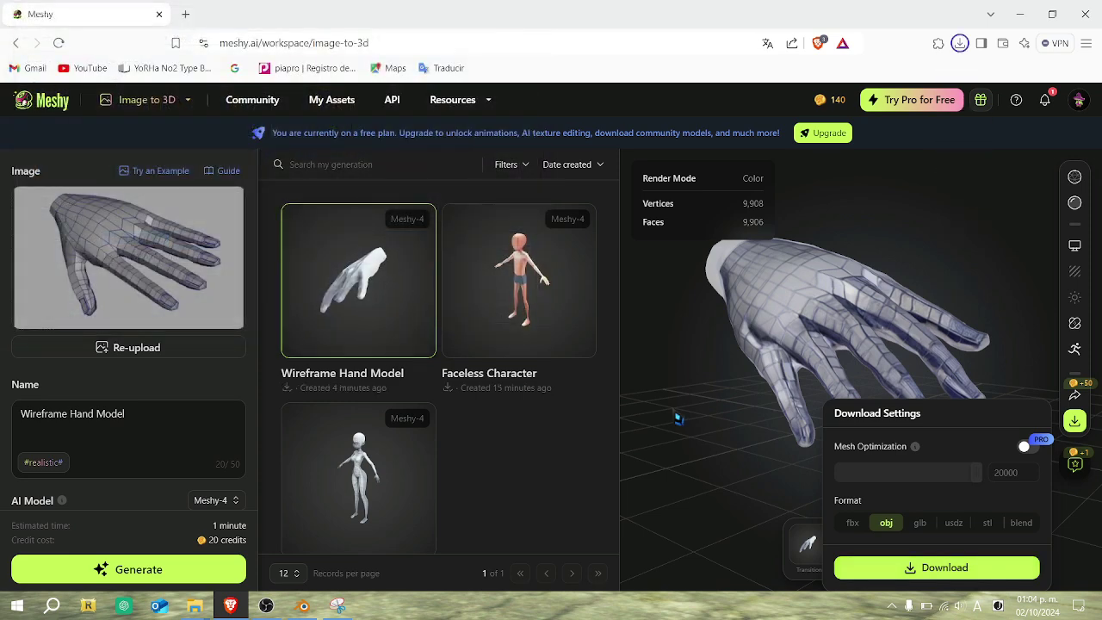
pyautogui.click(756, 468)
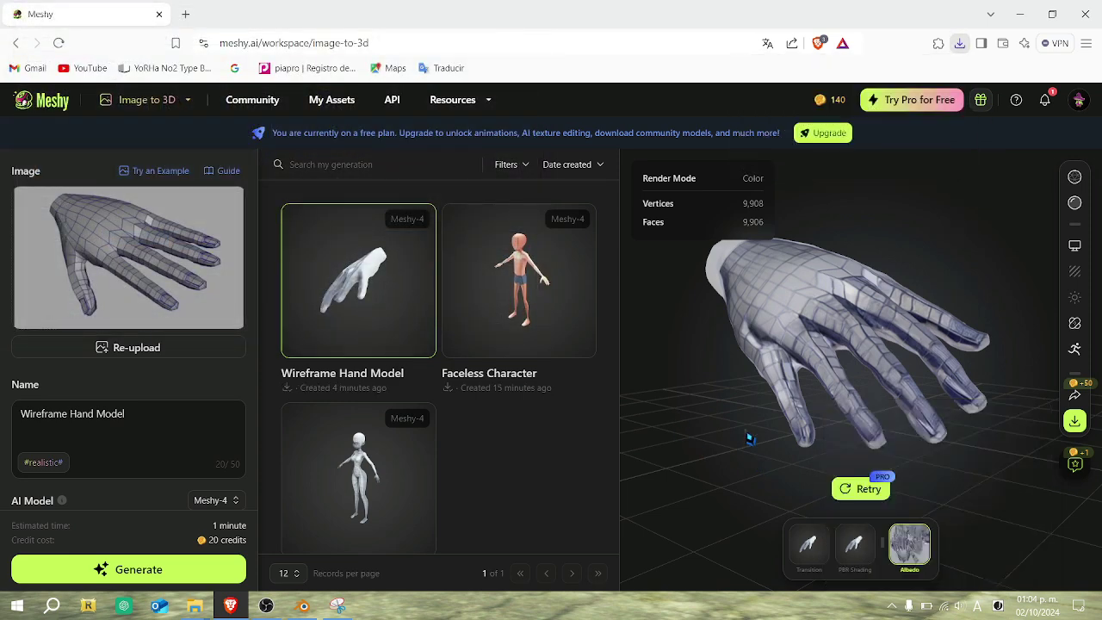
# Capture a snip of Meshy's hand preview with Herramienta Recortes and save it as Captura456 PNG in the Bases folder.
pyautogui.click(338, 606)
pyautogui.click(511, 50)
pyautogui.moveTo(626, 152); pyautogui.dragTo(1070, 556)
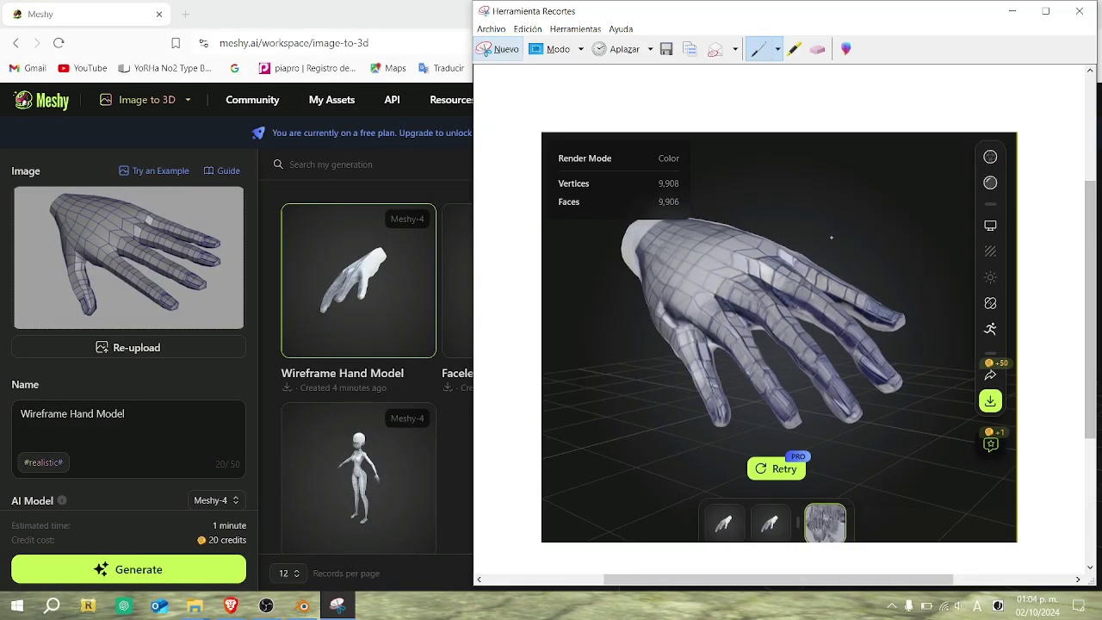
pyautogui.click(666, 49)
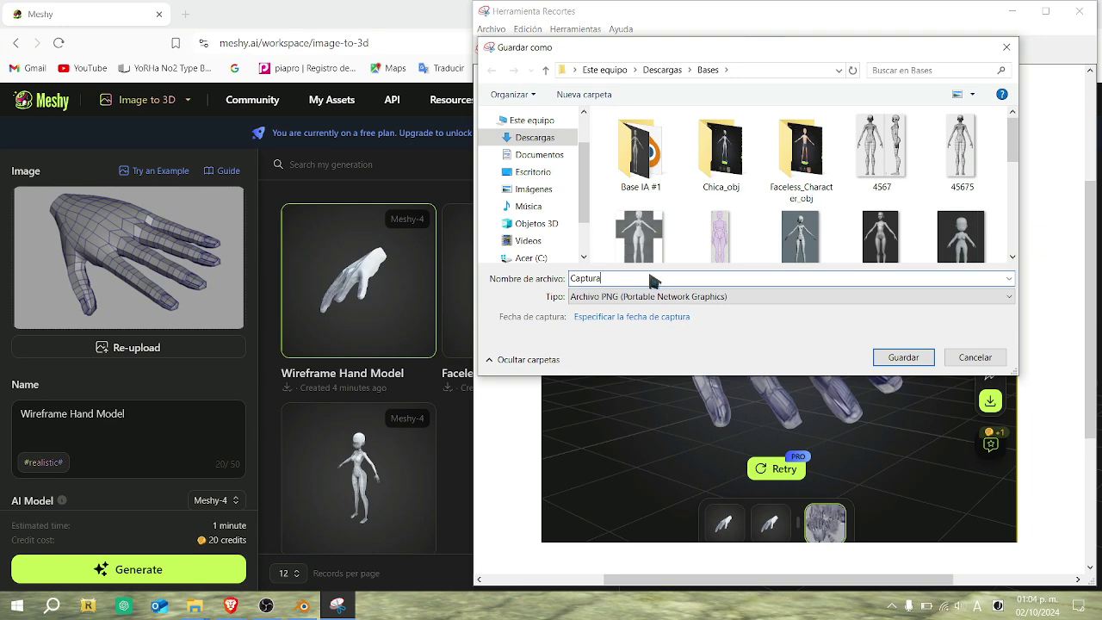
pyautogui.write('456')
pyautogui.click(903, 358)
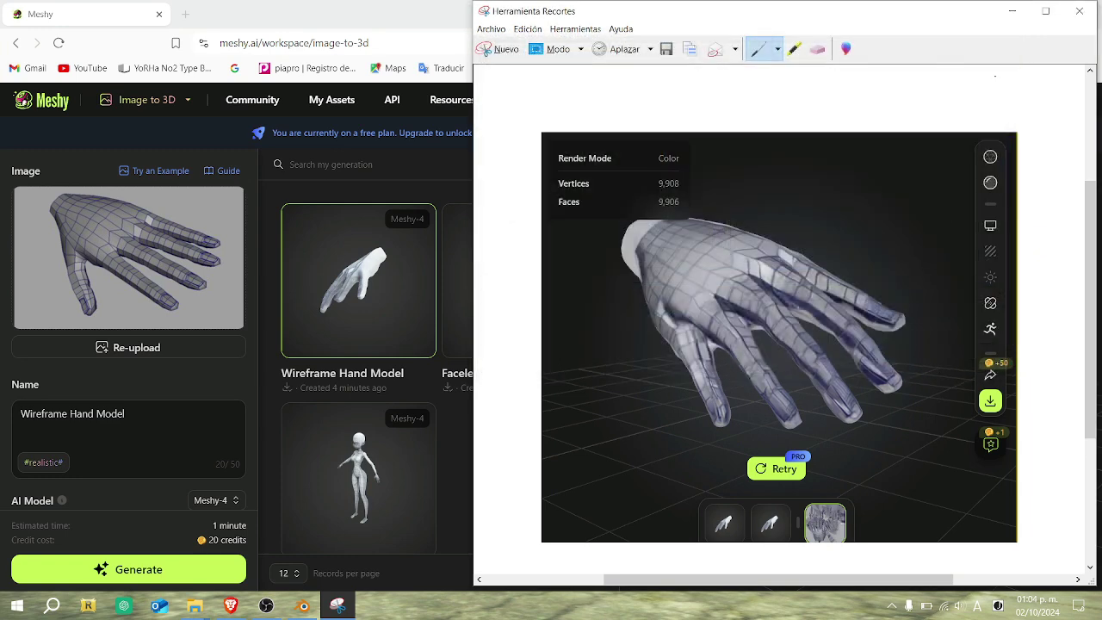
pyautogui.click(1012, 12)
pyautogui.click(1023, 13)
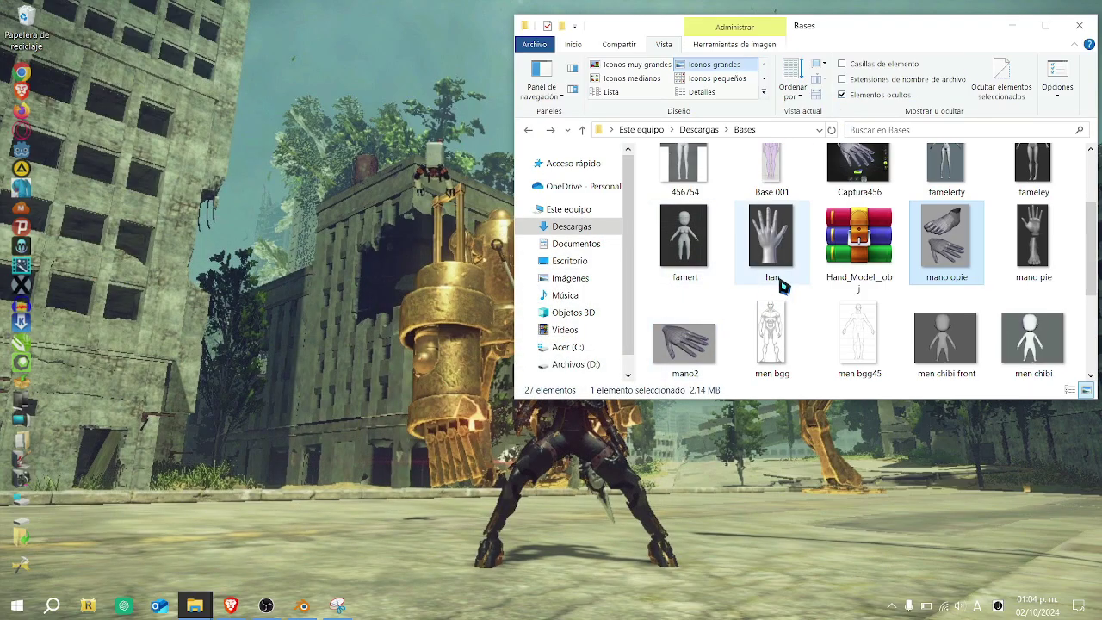
# Extract the Hand_Model__obj archive in the Bases folder into its own Hand_Model__obj folder.
pyautogui.rightClick(843, 225)
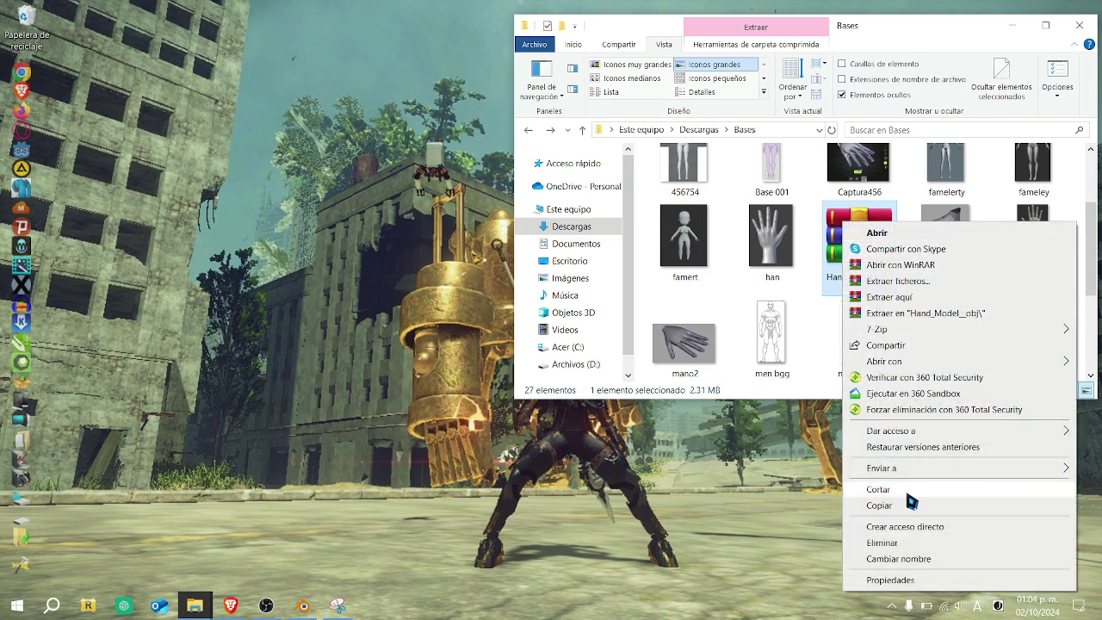
pyautogui.click(890, 580)
pyautogui.click(1036, 516)
pyautogui.click(1059, 571)
pyautogui.click(952, 572)
pyautogui.rightClick(847, 233)
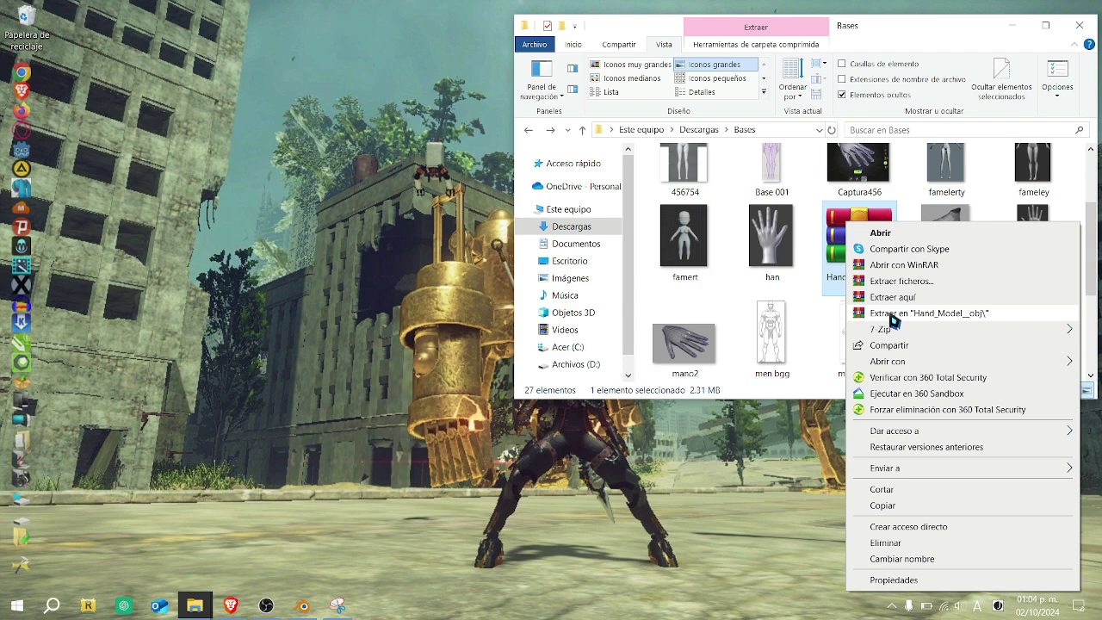
pyautogui.click(934, 313)
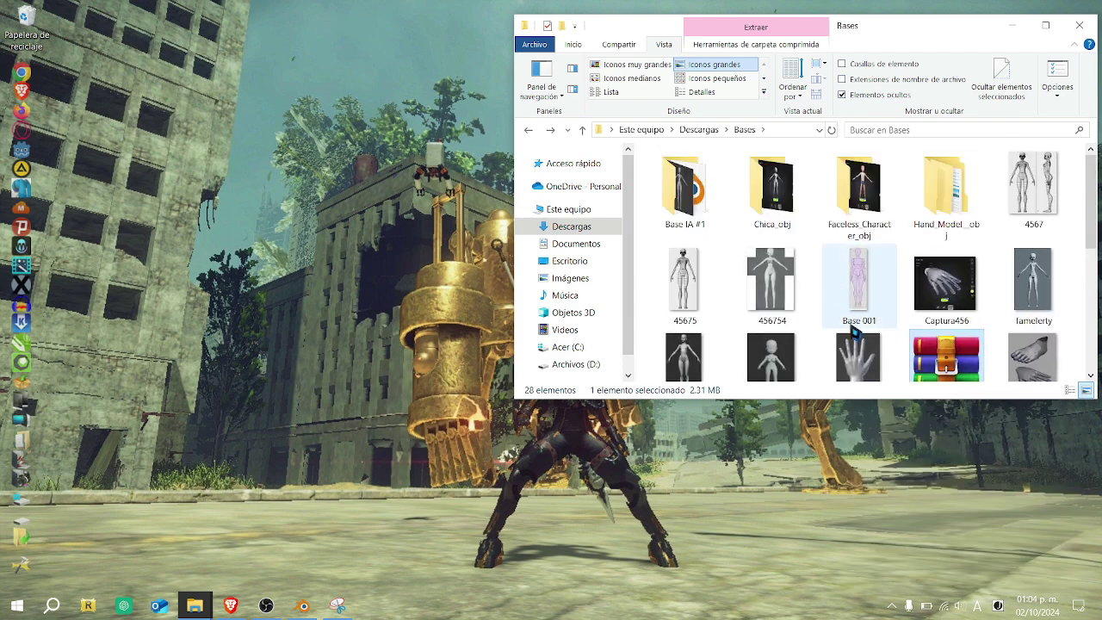
# Move the Hand_Model__obj archive and the Captura456 image into the Hand_Model__obj folder.
pyautogui.scroll(-2, 937, 357)
pyautogui.keyDown('ctrl'); pyautogui.click(947, 170); pyautogui.keyUp('ctrl')
pyautogui.scroll(2, 947, 198)
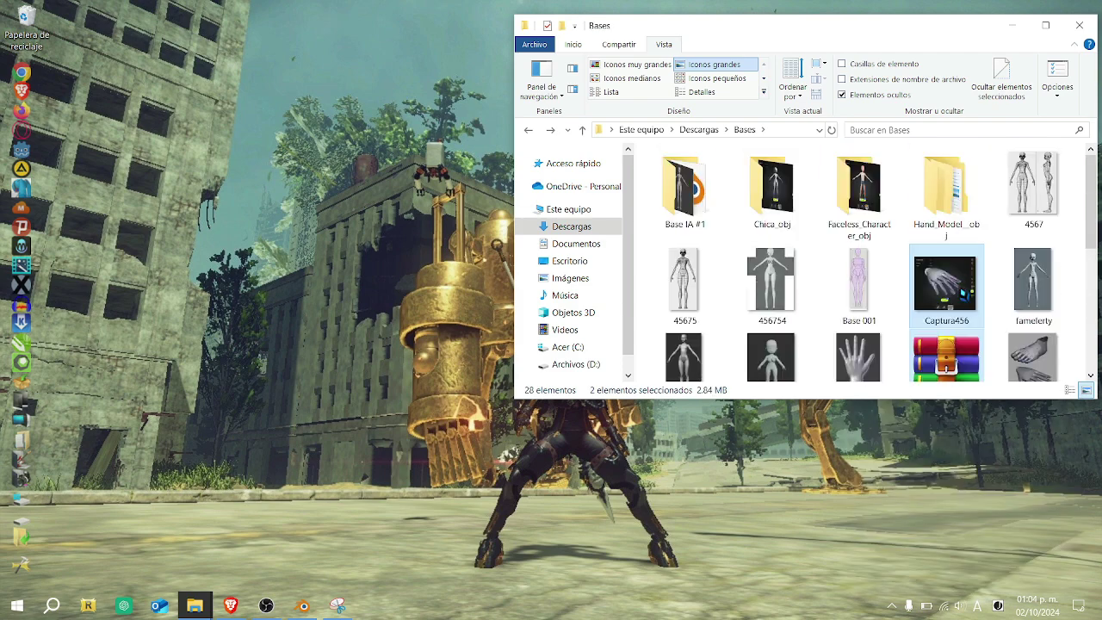
pyautogui.moveTo(950, 284); pyautogui.dragTo(937, 210)
# Show the Hand_Model__obj folder and its extracted model subfolder as large icons, then return to the Bases folder.
pyautogui.click(935, 191)
pyautogui.doubleClick(942, 194)
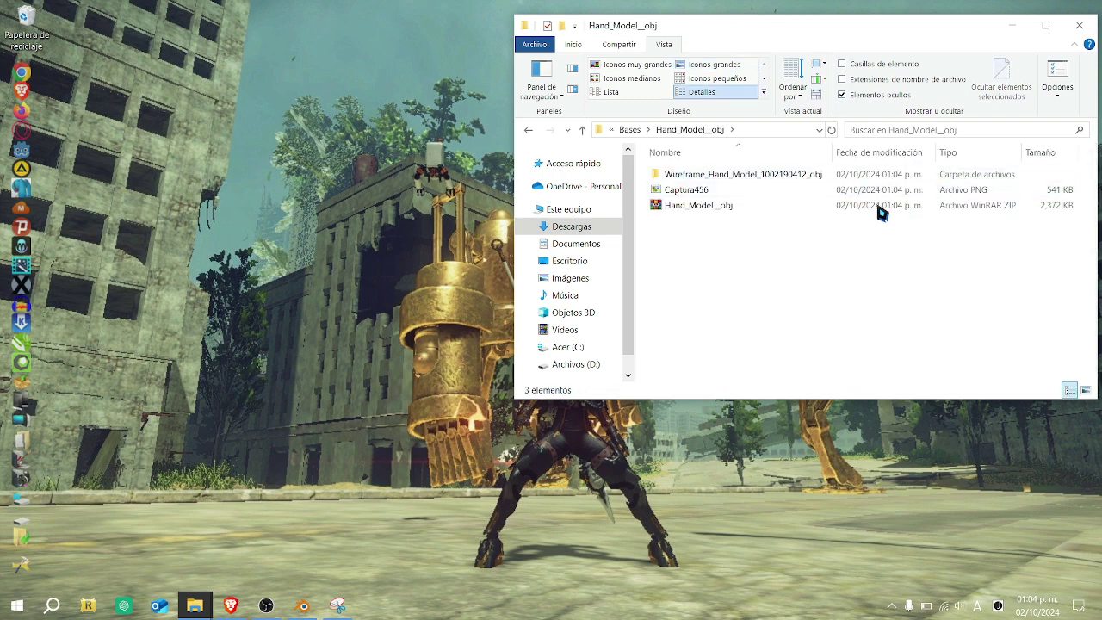
pyautogui.click(723, 64)
pyautogui.click(685, 193)
pyautogui.doubleClick(689, 194)
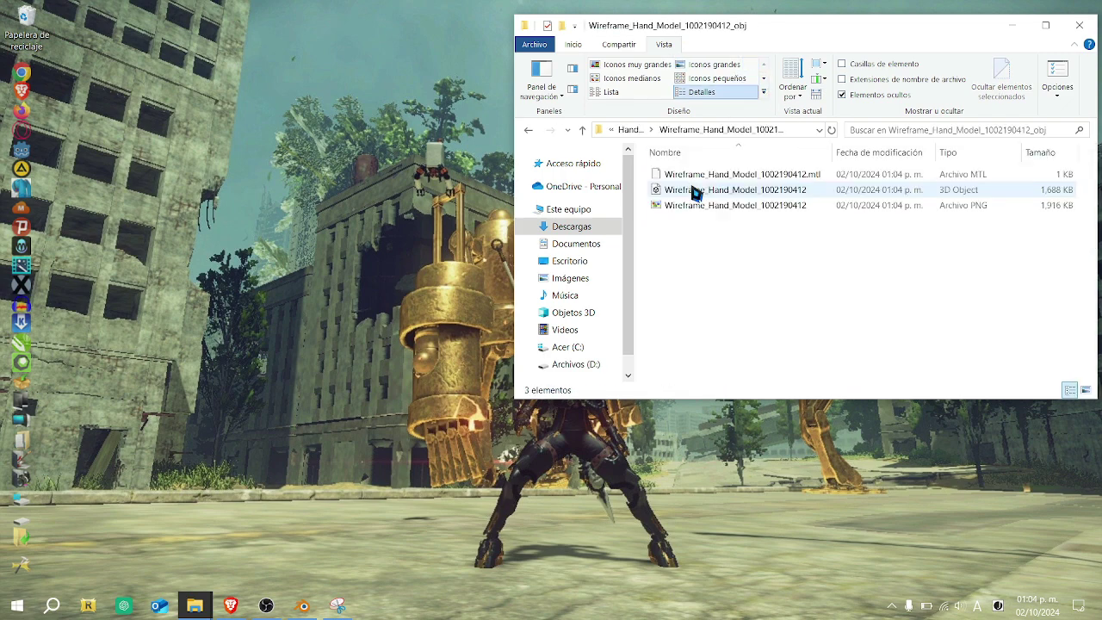
pyautogui.click(713, 65)
pyautogui.click(528, 130)
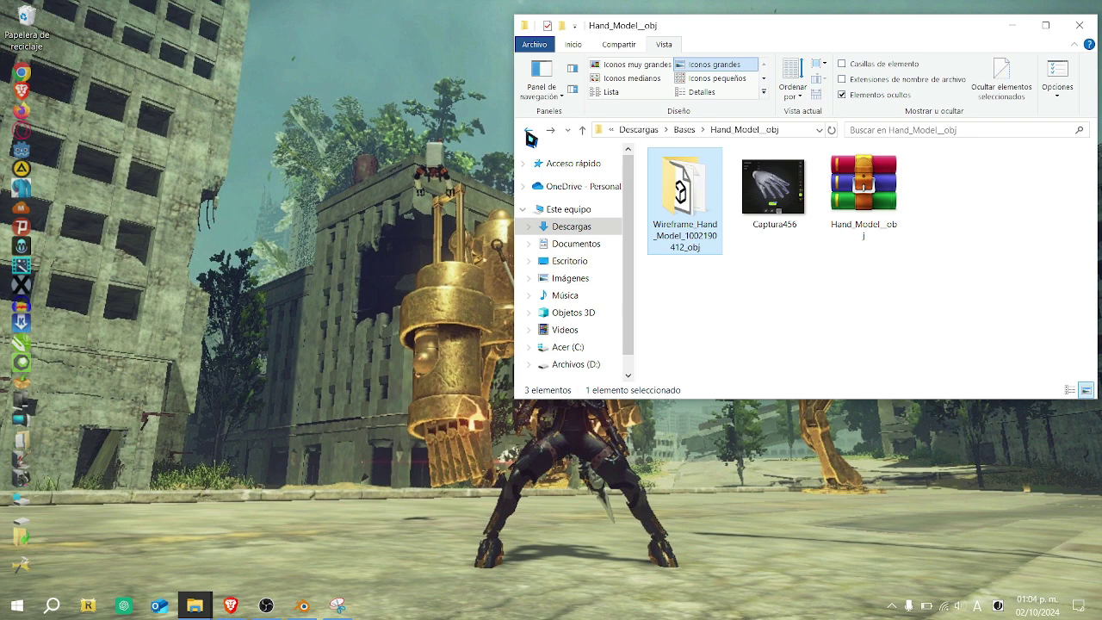
pyautogui.click(527, 130)
# Switch to Blender and import the Wavefront file Wireframe_Hand_Model_1002190412.obj from the Hand_Model__obj folder.
pyautogui.click(301, 606)
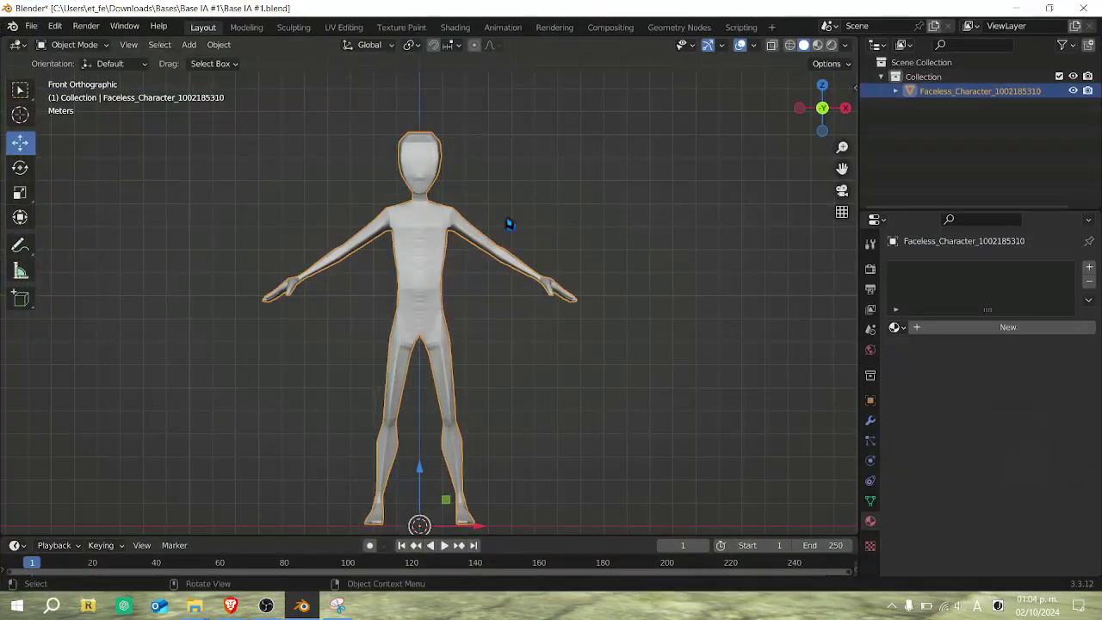
pyautogui.rightClick(920, 92)
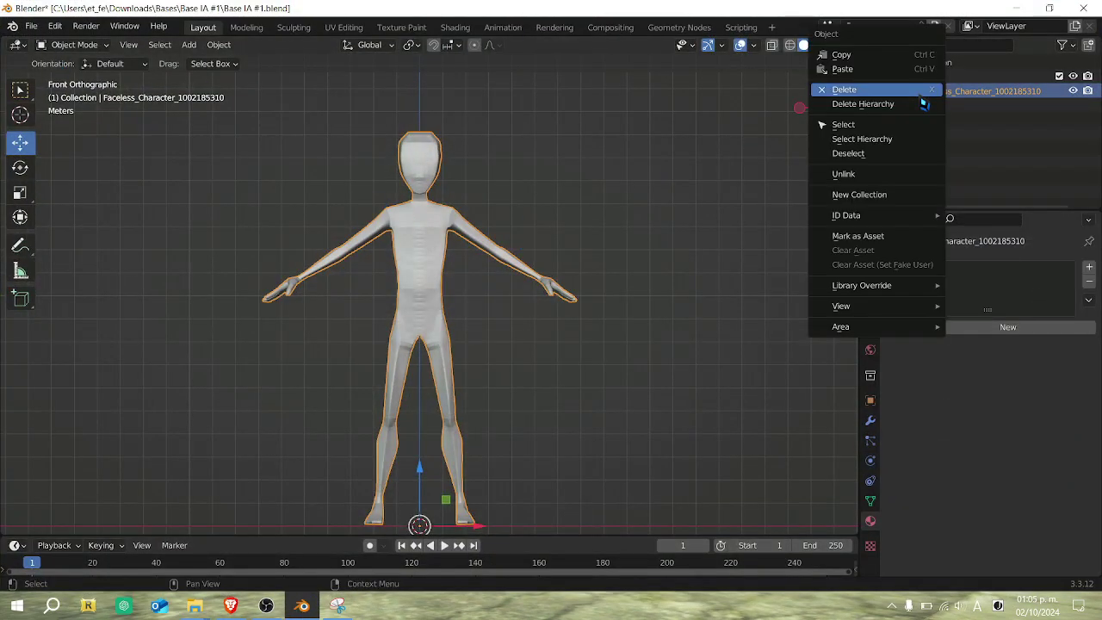
pyautogui.click(644, 184)
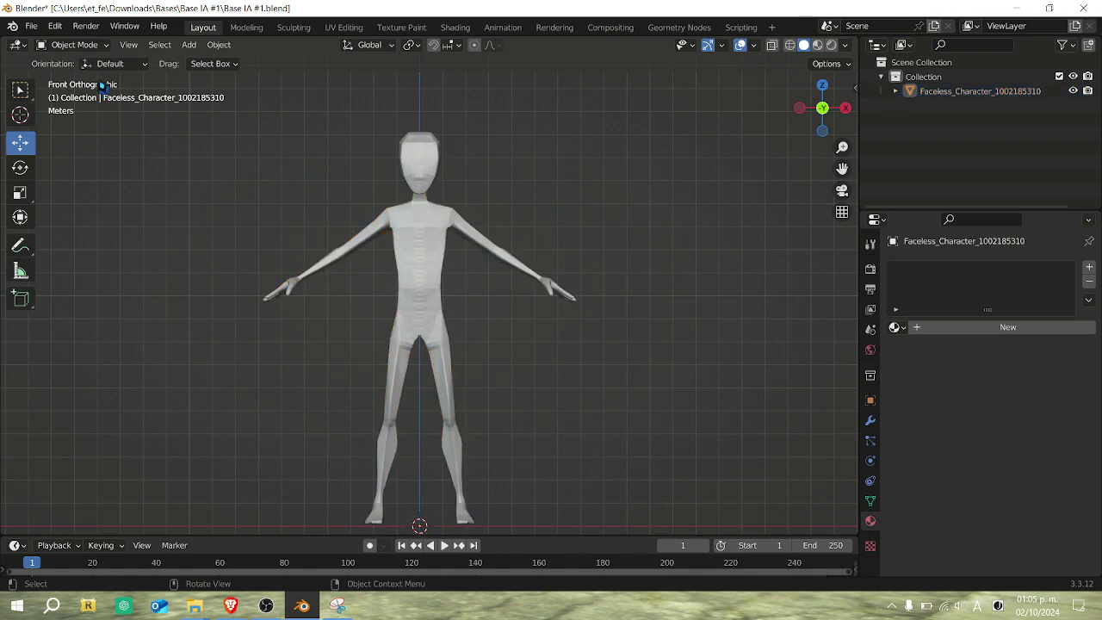
pyautogui.click(31, 27)
pyautogui.moveTo(82, 231)
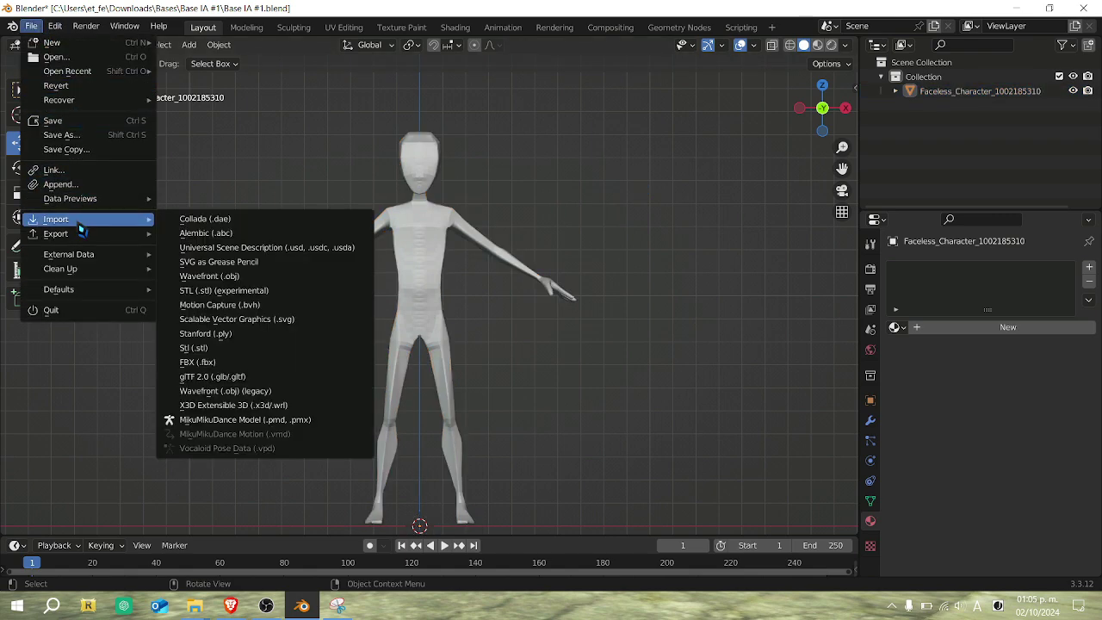
pyautogui.click(211, 275)
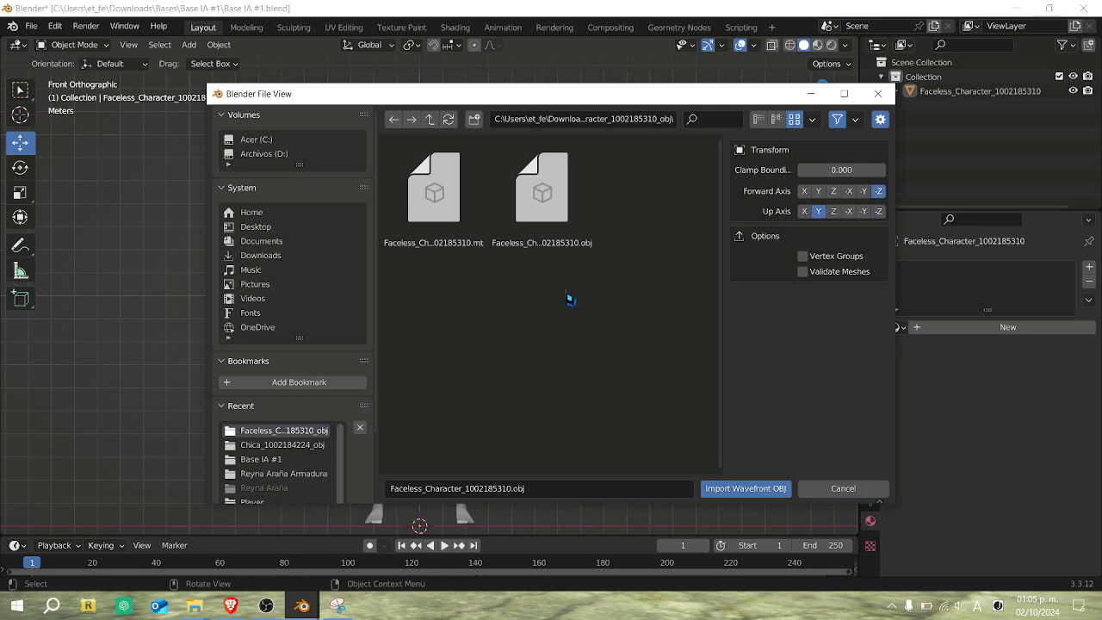
pyautogui.click(429, 119)
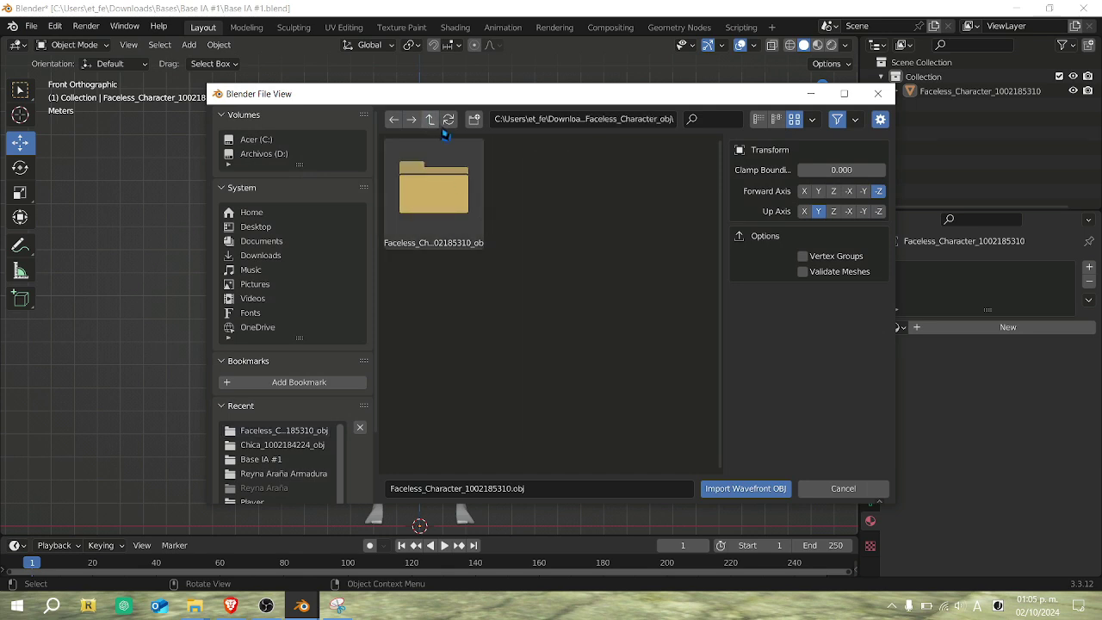
pyautogui.click(430, 119)
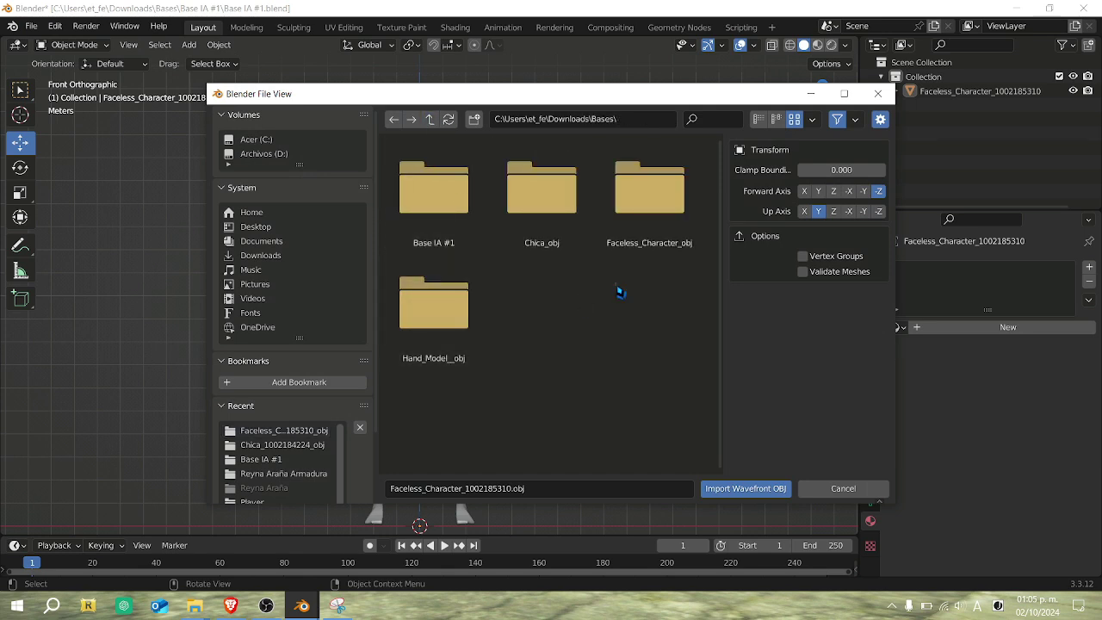
pyautogui.doubleClick(435, 318)
pyautogui.doubleClick(433, 194)
pyautogui.click(542, 211)
pyautogui.doubleClick(543, 211)
# Hide the faceless character in the scene to isolate the imported hand model.
pyautogui.moveTo(842, 169); pyautogui.dragTo(837, 1)
pyautogui.scroll(6, 553, 350)
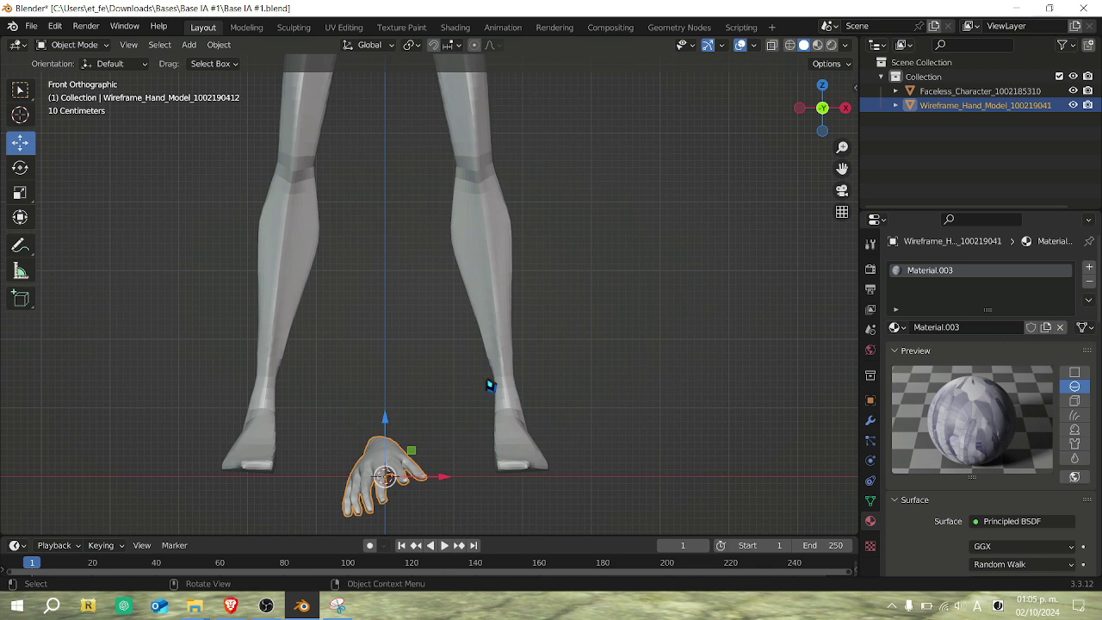
pyautogui.moveTo(841, 168); pyautogui.dragTo(875, 1)
pyautogui.scroll(3, 637, 290)
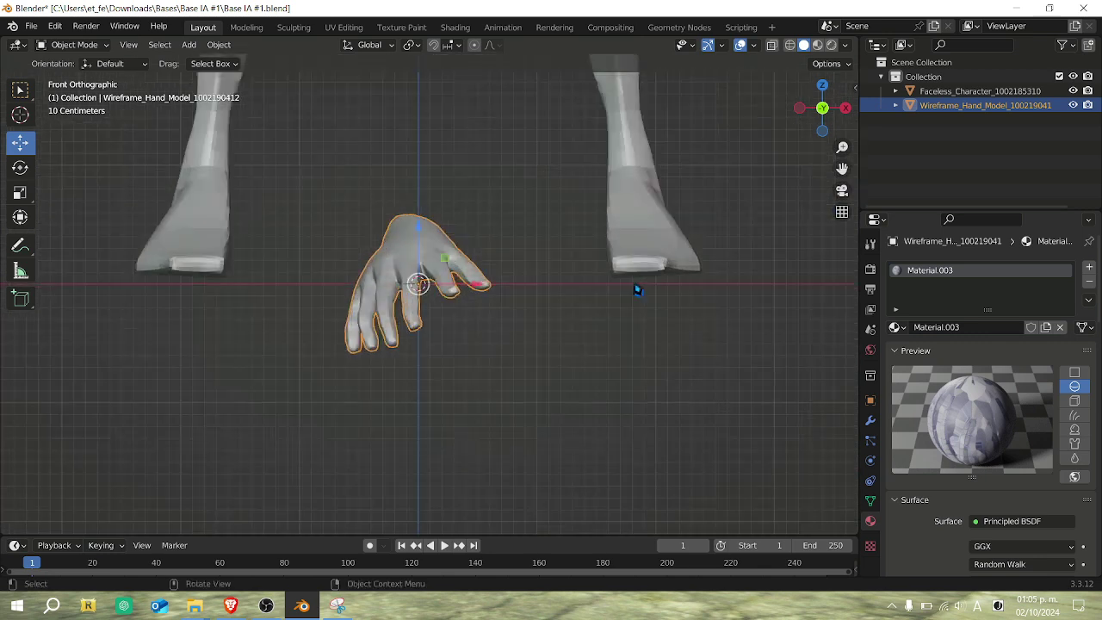
pyautogui.click(1072, 90)
pyautogui.scroll(5, 583, 281)
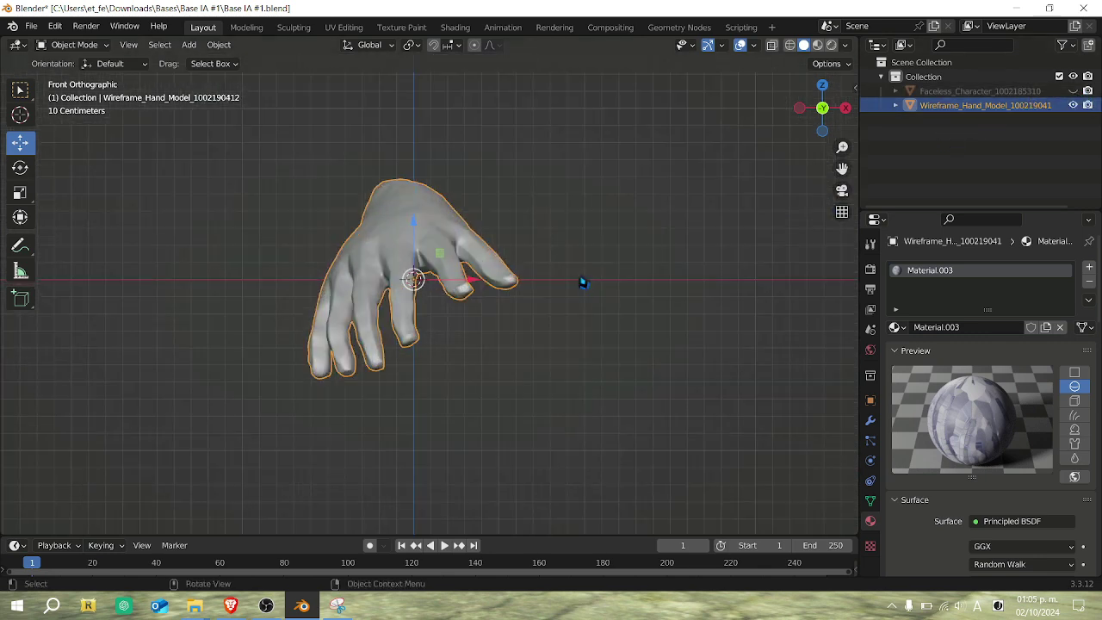
# Enter Edit Mode on the hand model and examine its mesh topology from an angled view.
pyautogui.scroll(-2, 442, 231)
pyautogui.moveTo(820, 127); pyautogui.dragTo(771, 112)
pyautogui.press('Tab')
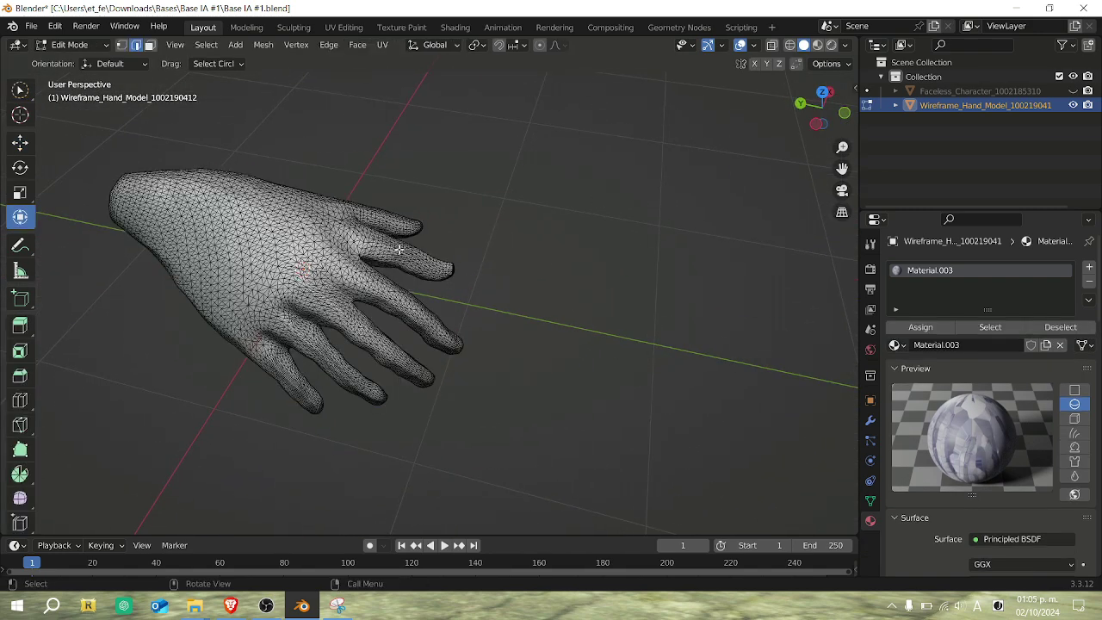
pyautogui.scroll(2, 399, 249)
pyautogui.scroll(-3, 404, 255)
# Switch to Meshy and review the hand model's target polycount, topology and symmetry settings.
pyautogui.moveTo(232, 607)
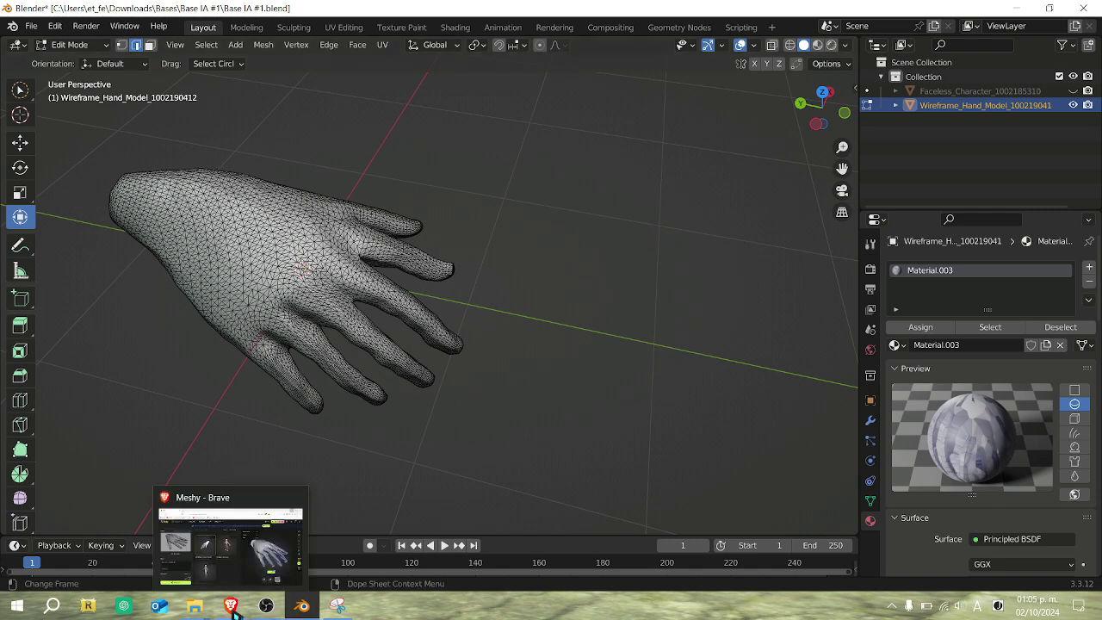
pyautogui.click(232, 607)
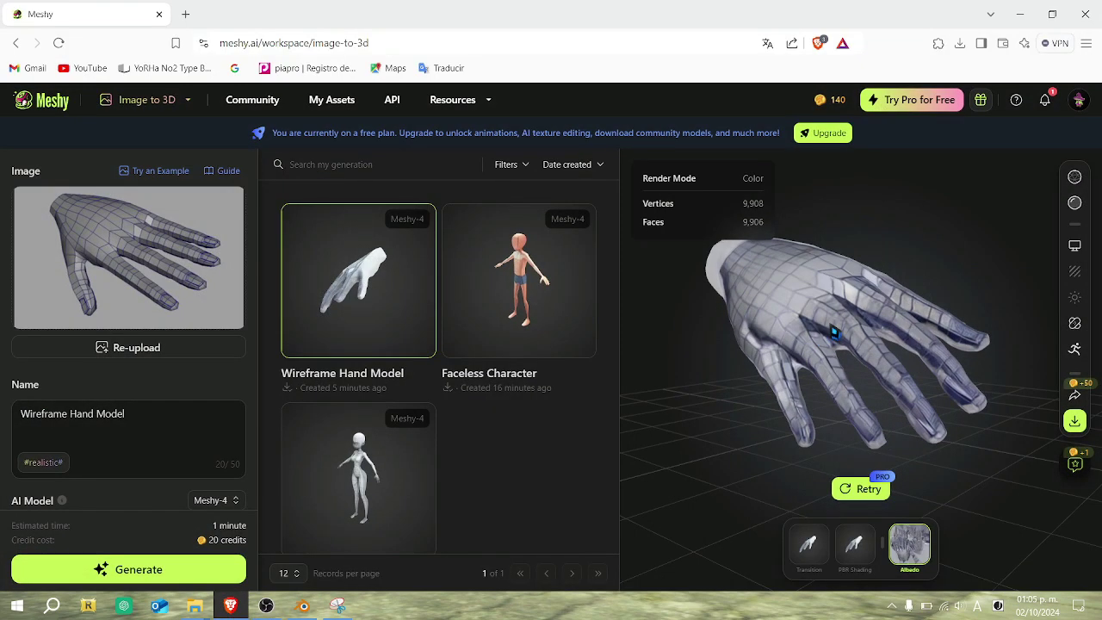
pyautogui.scroll(-3, 182, 448)
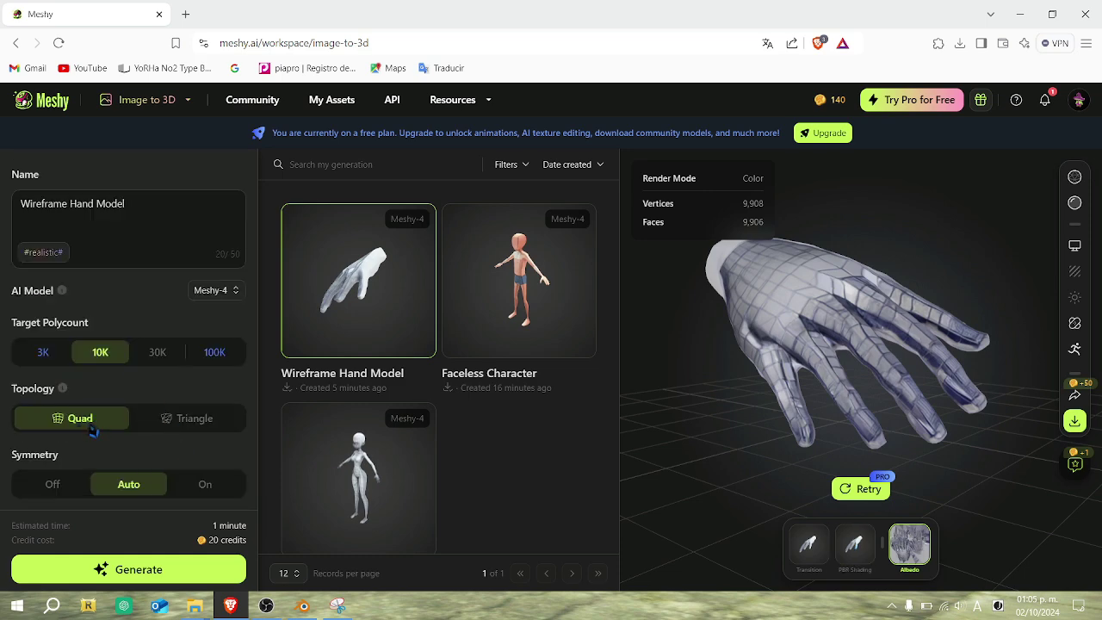
pyautogui.scroll(3, 159, 405)
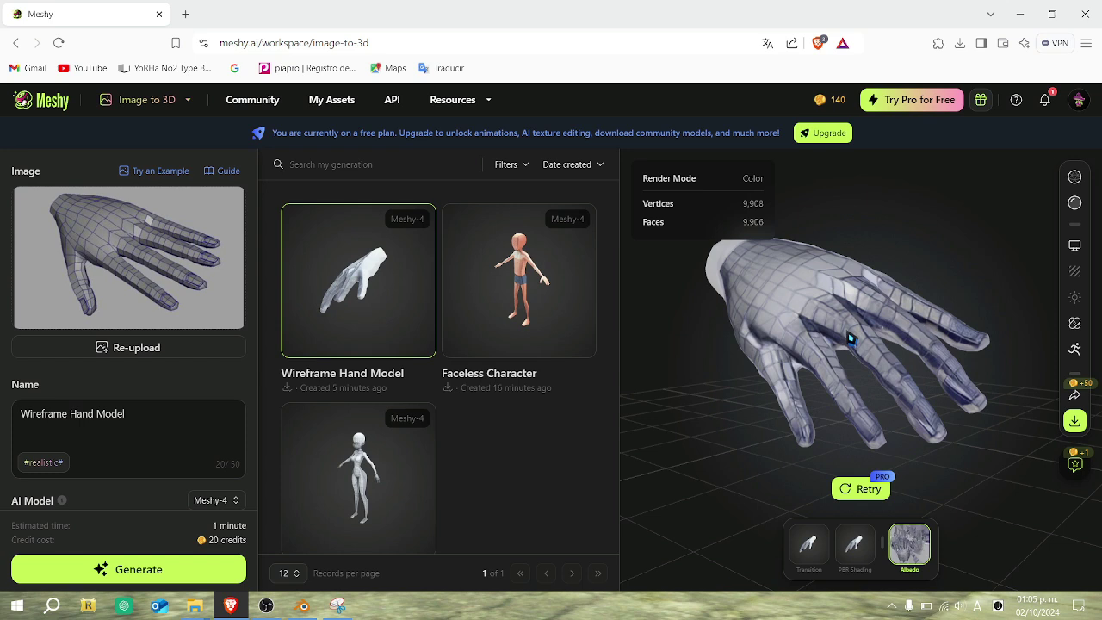
# Download the hand model again in OBJ format to the Bases folder as Hand_obj, and switch to Blender.
pyautogui.click(1074, 420)
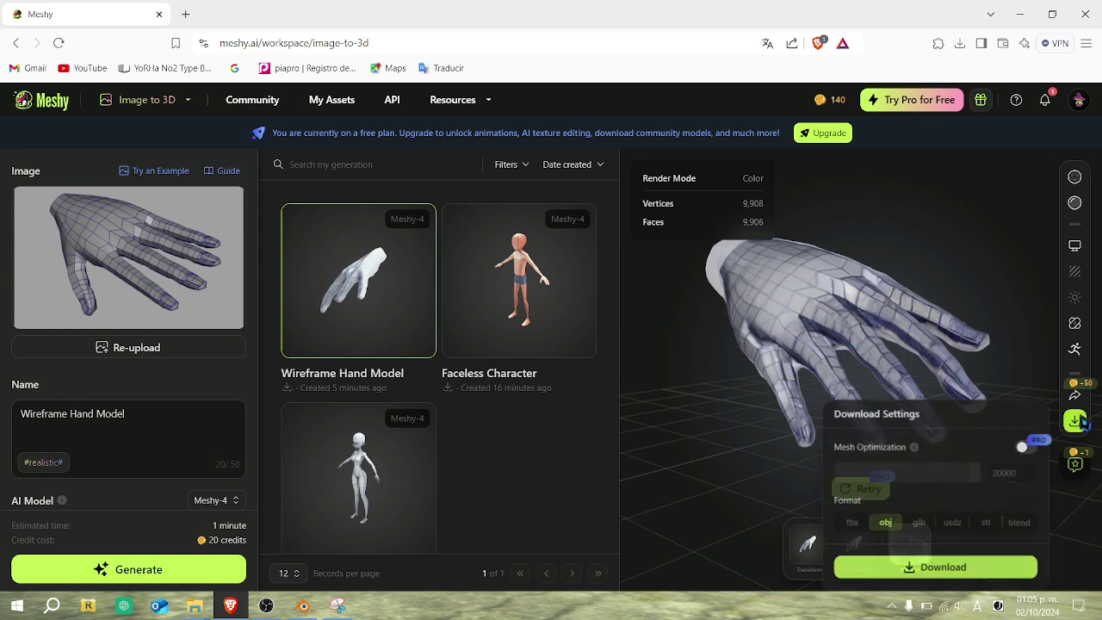
pyautogui.click(919, 525)
pyautogui.click(890, 526)
pyautogui.click(948, 568)
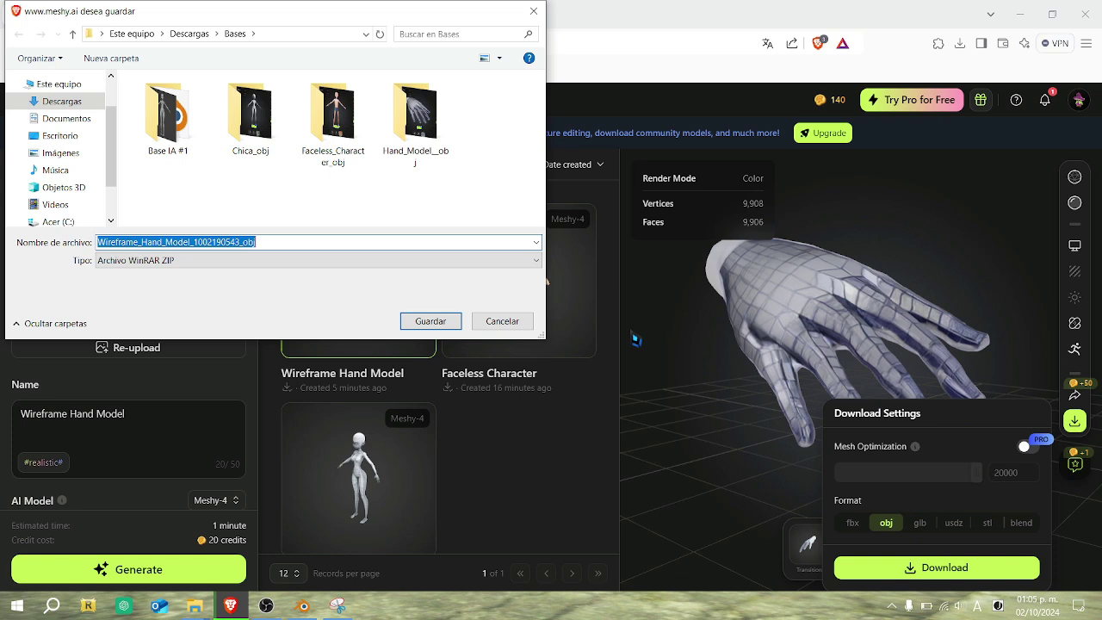
pyautogui.click(285, 242)
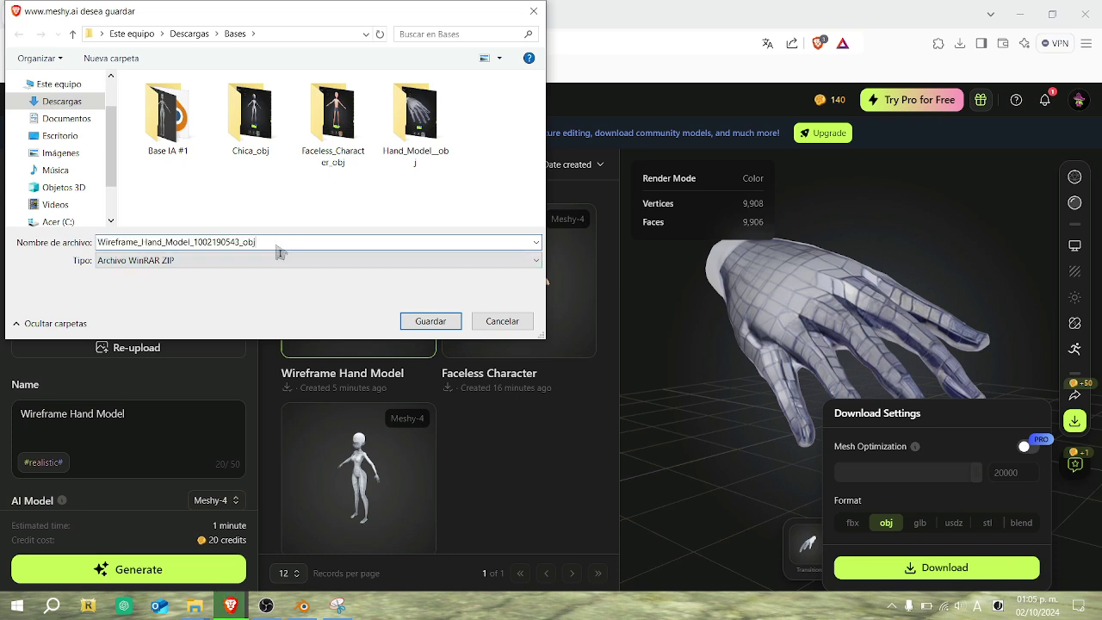
pyautogui.moveTo(245, 244); pyautogui.dragTo(195, 244)
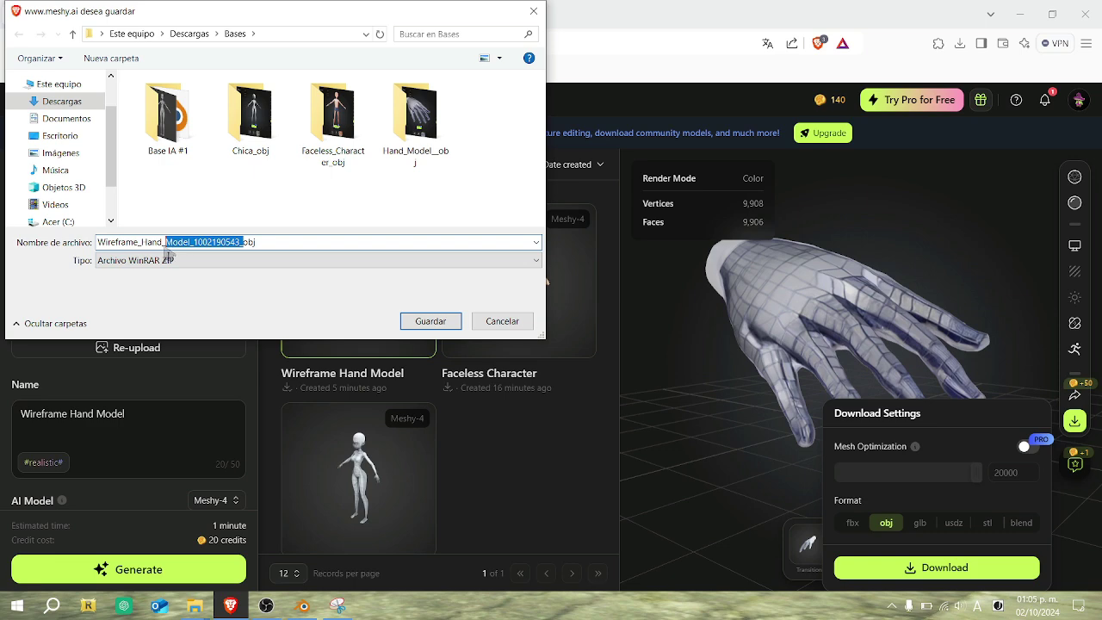
pyautogui.press('BackSpace')
pyautogui.moveTo(148, 252); pyautogui.dragTo(76, 252)
pyautogui.press('BackSpace')
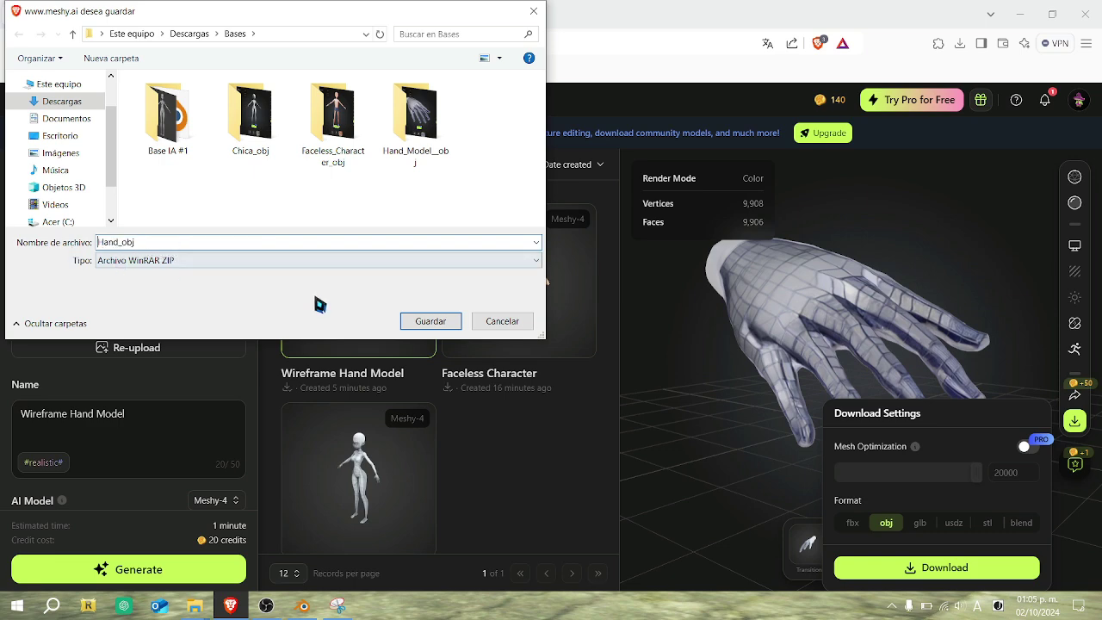
pyautogui.click(430, 320)
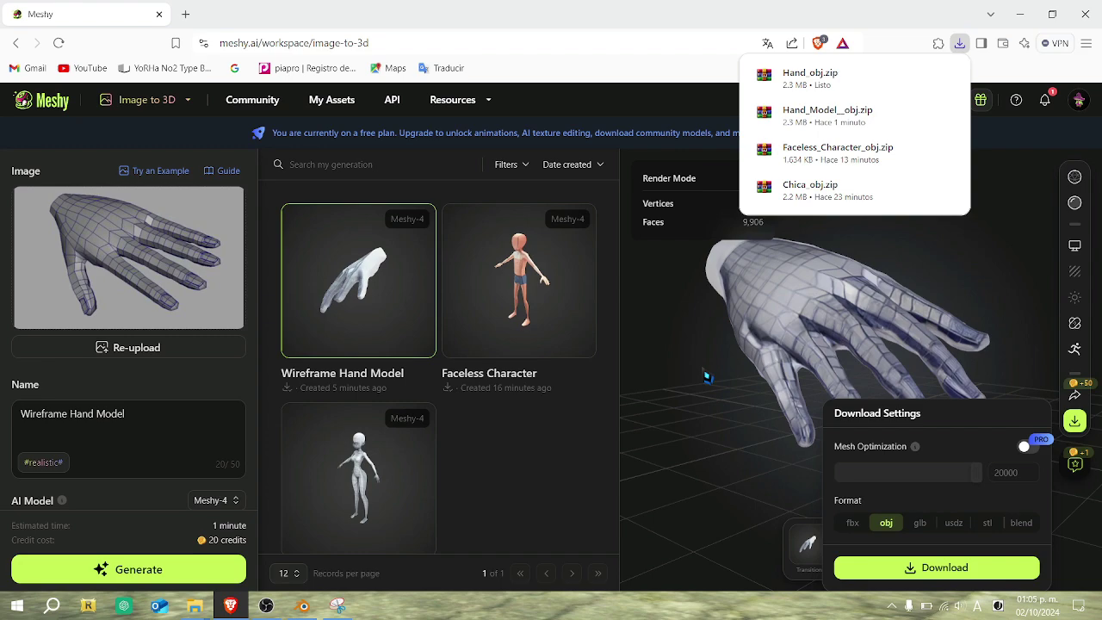
pyautogui.click(706, 389)
pyautogui.click(1021, 15)
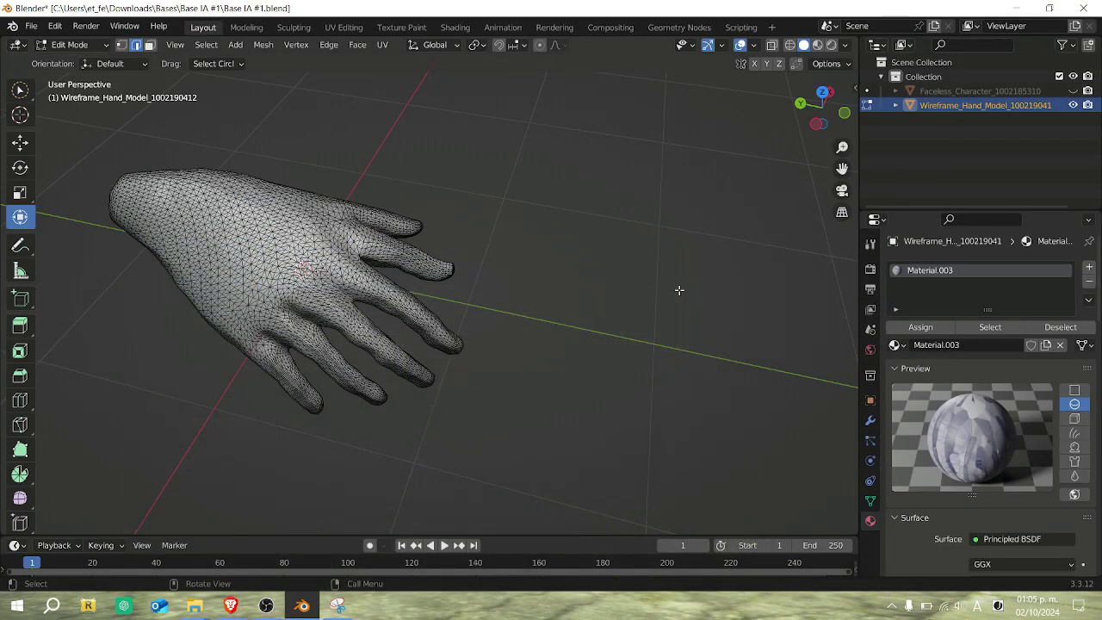
# Examine the hand's finger topology up close and set the viewport to the front orthographic view.
pyautogui.scroll(3, 378, 287)
pyautogui.scroll(-1, 407, 279)
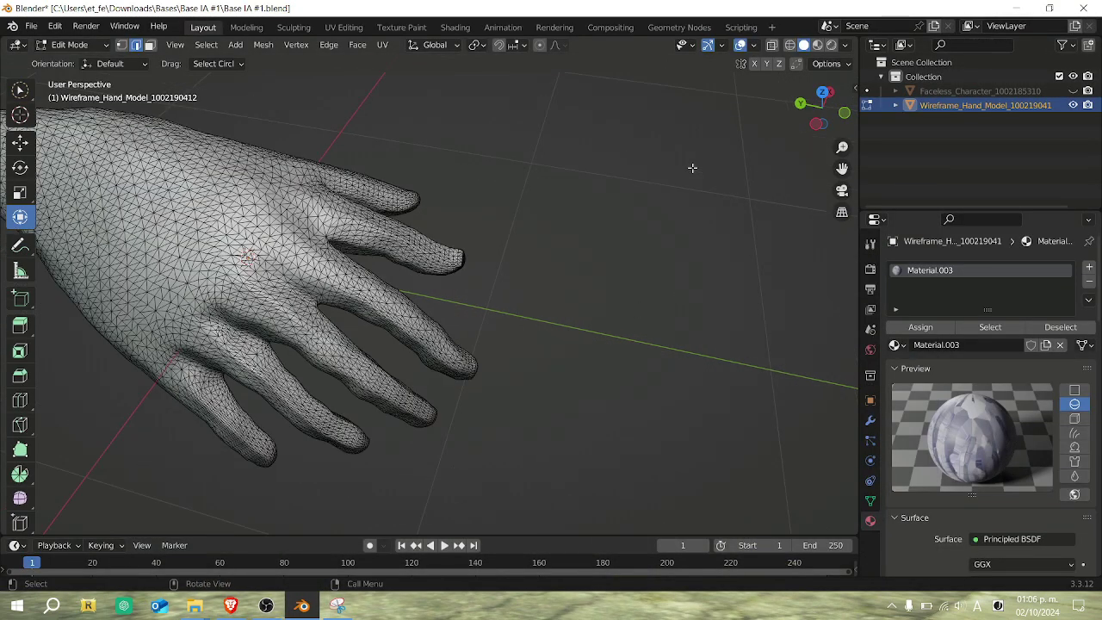
pyautogui.moveTo(816, 125); pyautogui.dragTo(822, 97)
pyautogui.press('KP_1')
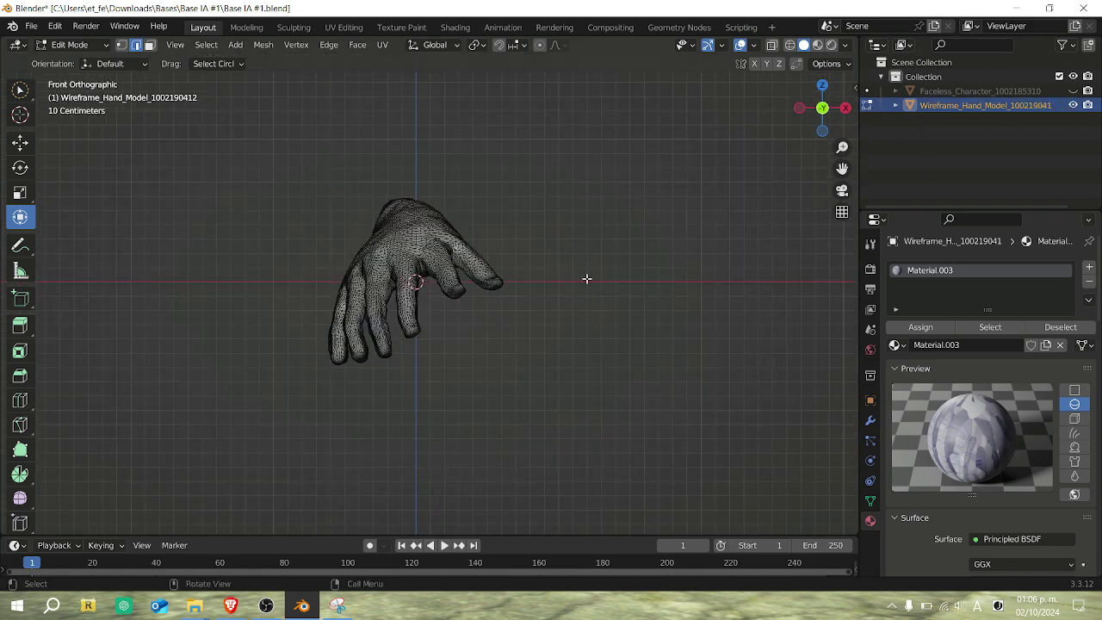
# Leave Edit Mode and delete the current hand model together with its hierarchy from the scene.
pyautogui.press('Tab')
pyautogui.rightClick(1007, 119)
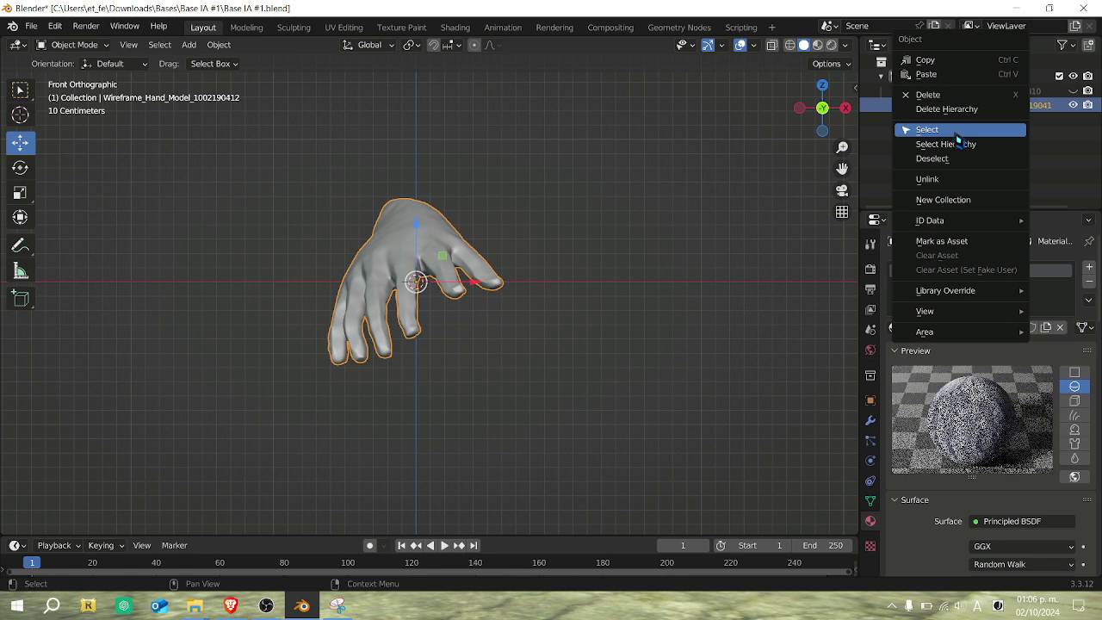
pyautogui.click(956, 112)
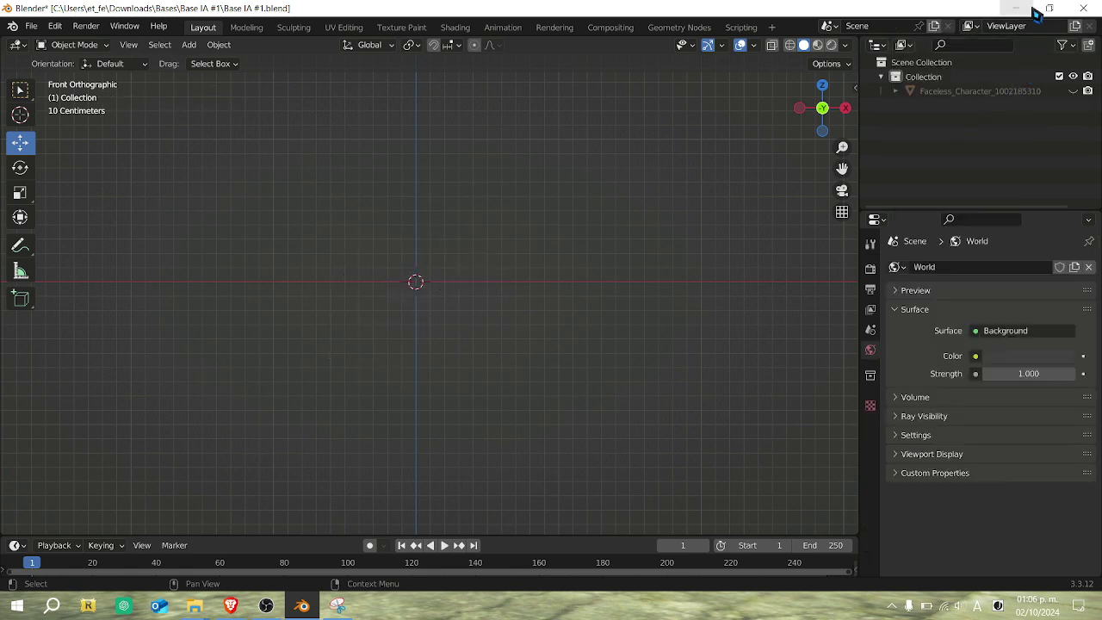
# Switch to File Explorer and extract the Hand_obj archive in the Bases folder into its own Hand_obj folder.
pyautogui.click(1014, 9)
pyautogui.scroll(-3, 824, 325)
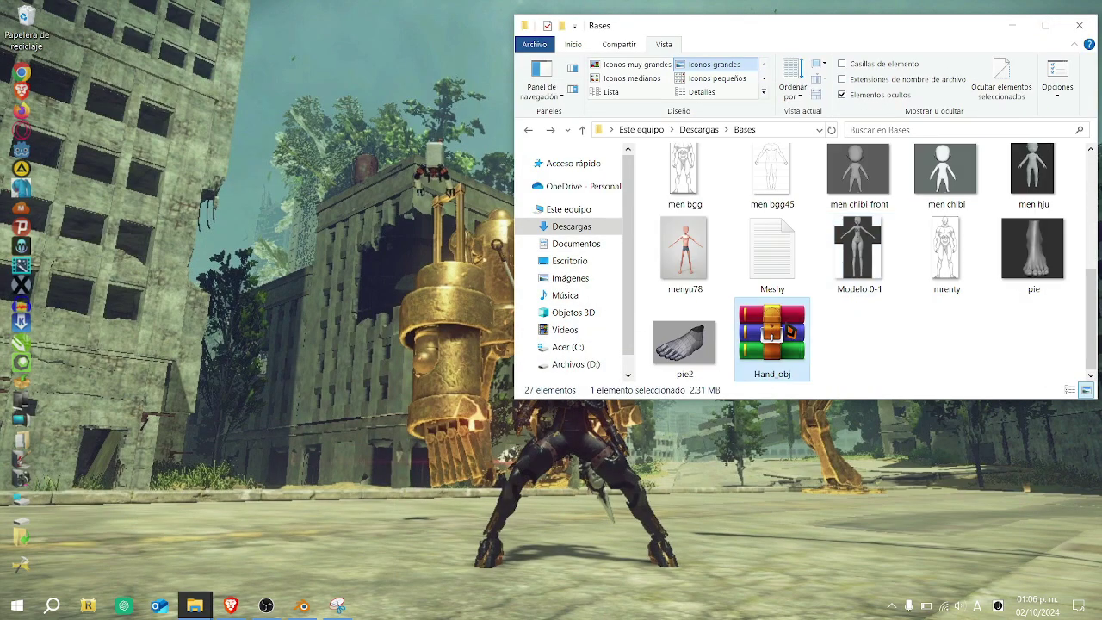
pyautogui.rightClick(790, 331)
pyautogui.click(866, 582)
pyautogui.click(1003, 520)
pyautogui.click(906, 577)
pyautogui.rightClick(753, 351)
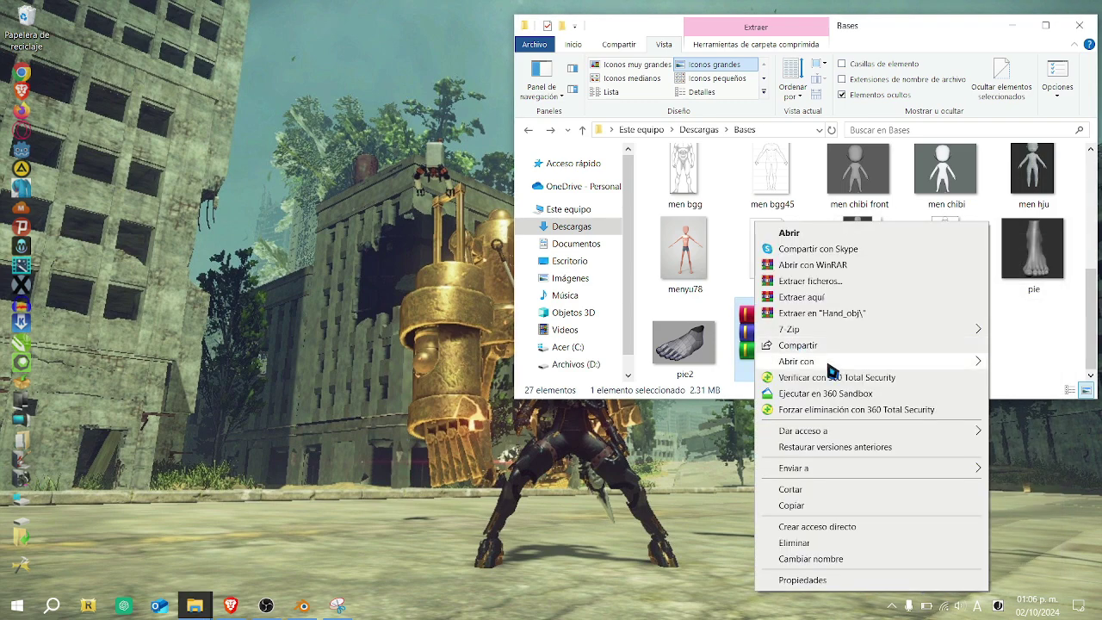
pyautogui.click(809, 314)
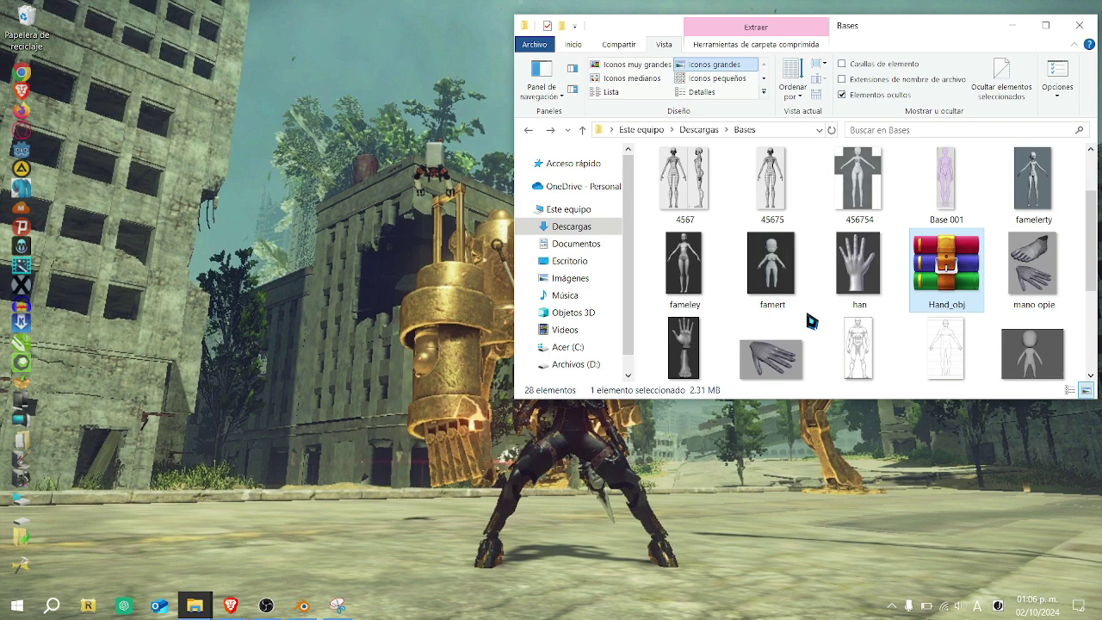
# Switch to Blender, import the Wavefront OBJ hand model from the Bases\Hand_obj folder, and enter Edit Mode on it.
pyautogui.click(303, 605)
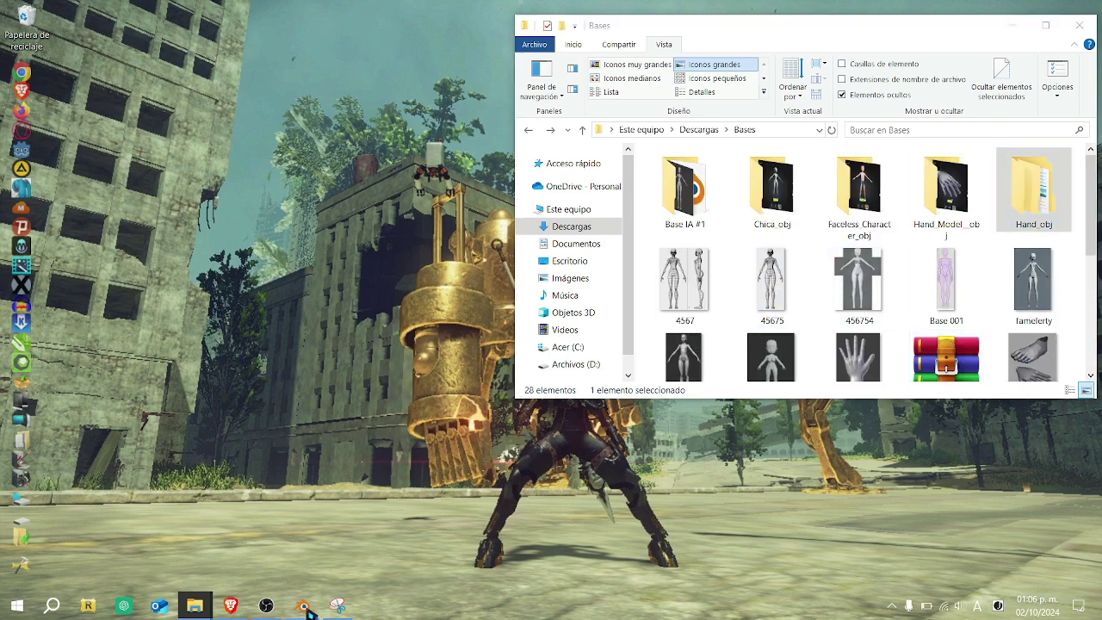
pyautogui.click(31, 26)
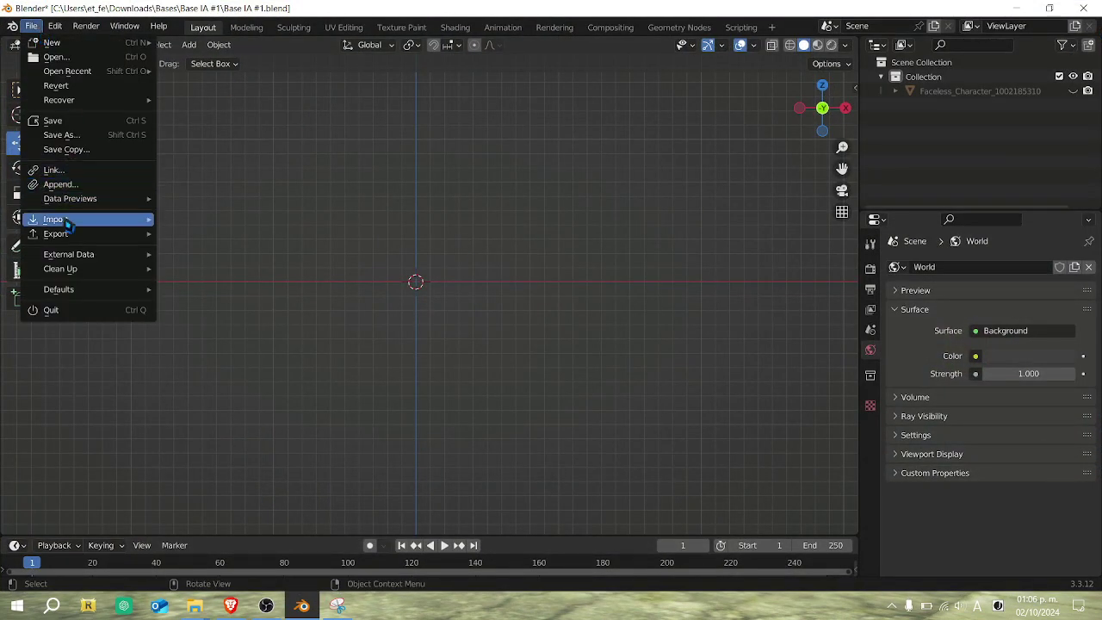
pyautogui.moveTo(69, 221)
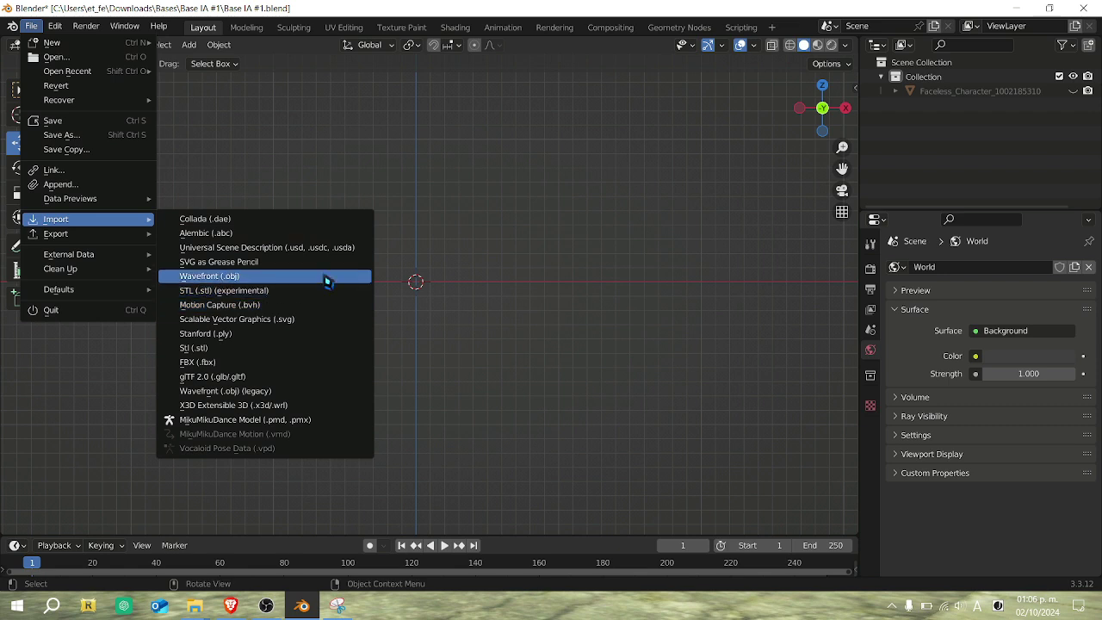
pyautogui.click(209, 275)
pyautogui.click(428, 118)
pyautogui.click(429, 120)
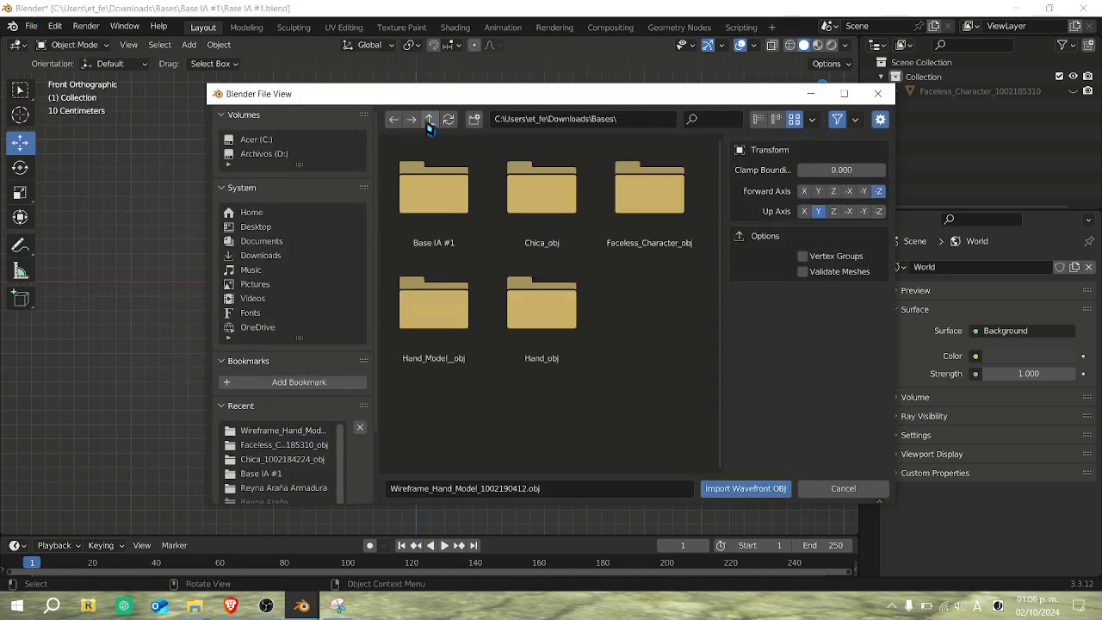
pyautogui.click(537, 322)
pyautogui.doubleClick(537, 323)
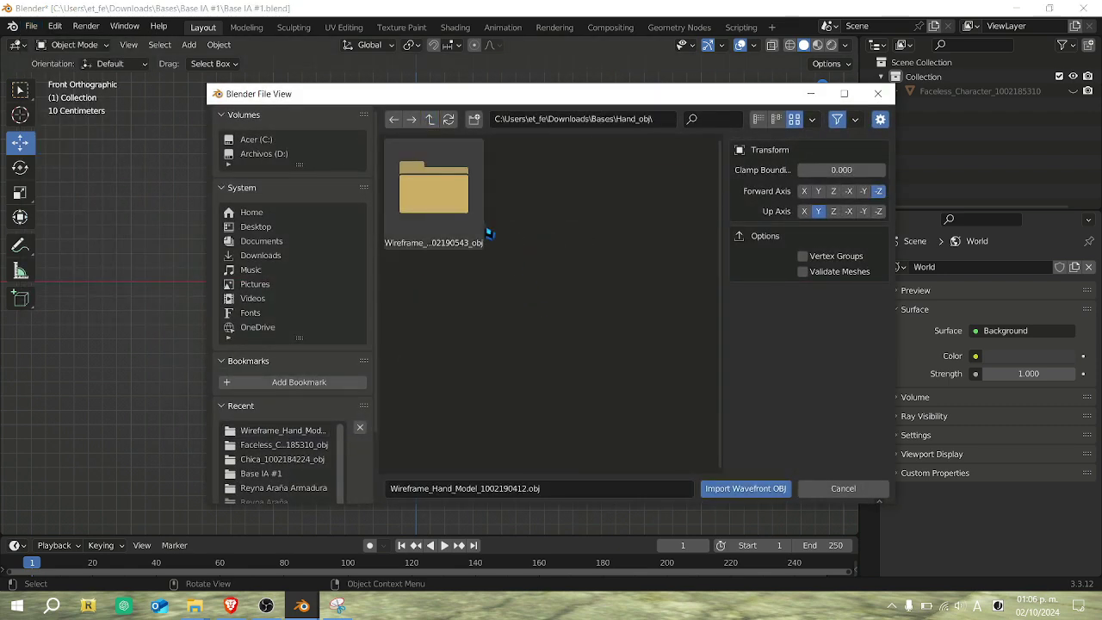
pyautogui.doubleClick(478, 234)
pyautogui.doubleClick(533, 215)
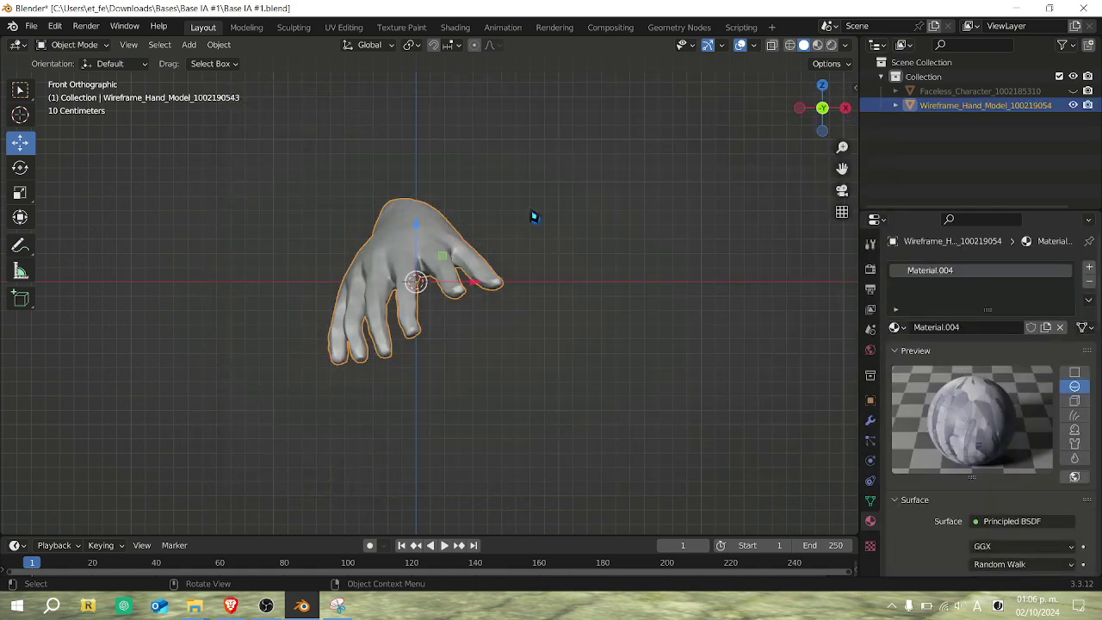
pyautogui.scroll(3, 511, 231)
pyautogui.press('Tab')
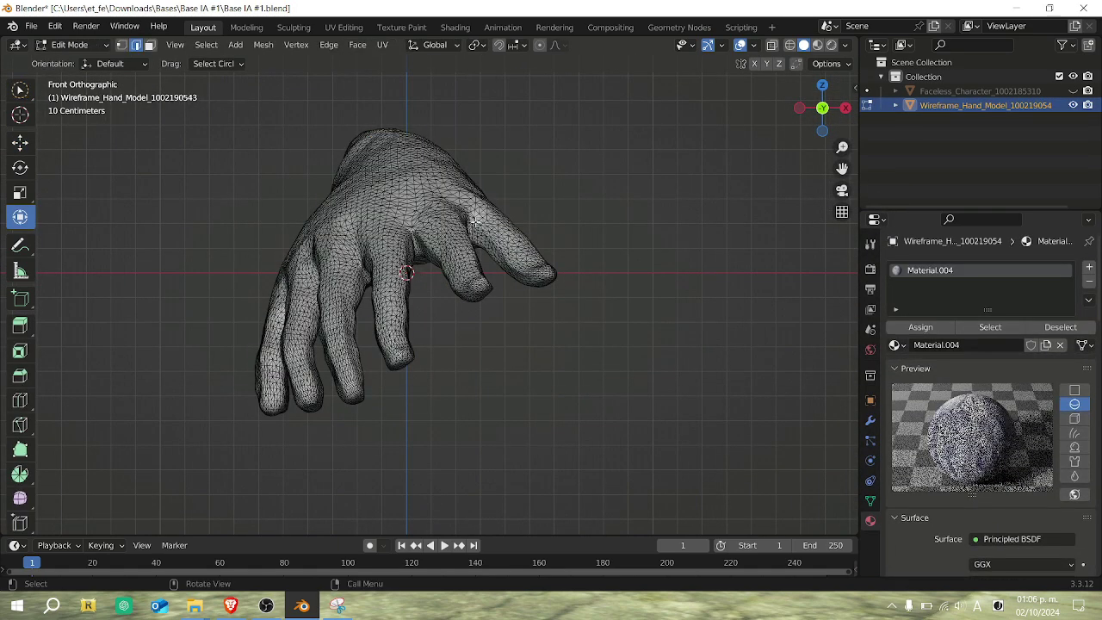
# Examine the mesh topology of the imported hand's palm, back and fingers from several angles.
pyautogui.scroll(4, 477, 219)
pyautogui.scroll(-3, 477, 219)
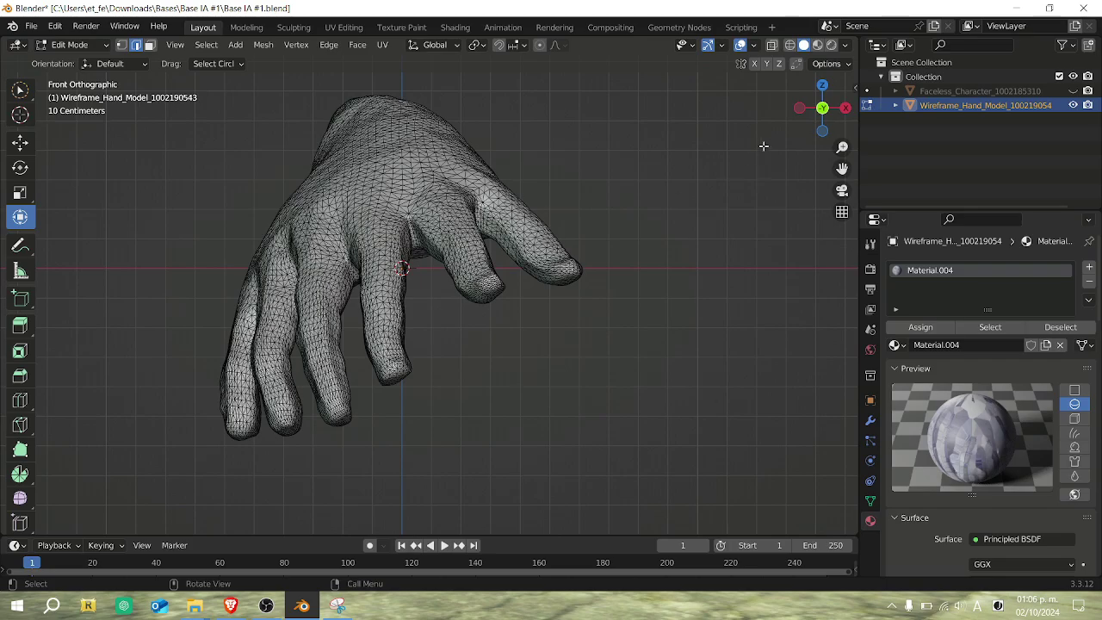
pyautogui.moveTo(803, 119); pyautogui.dragTo(774, 138)
pyautogui.moveTo(822, 108); pyautogui.dragTo(760, 150)
pyautogui.scroll(-8, 620, 202)
pyautogui.scroll(2, 619, 201)
pyautogui.scroll(-1, 634, 169)
pyautogui.scroll(1, 575, 172)
pyautogui.scroll(-2, 575, 174)
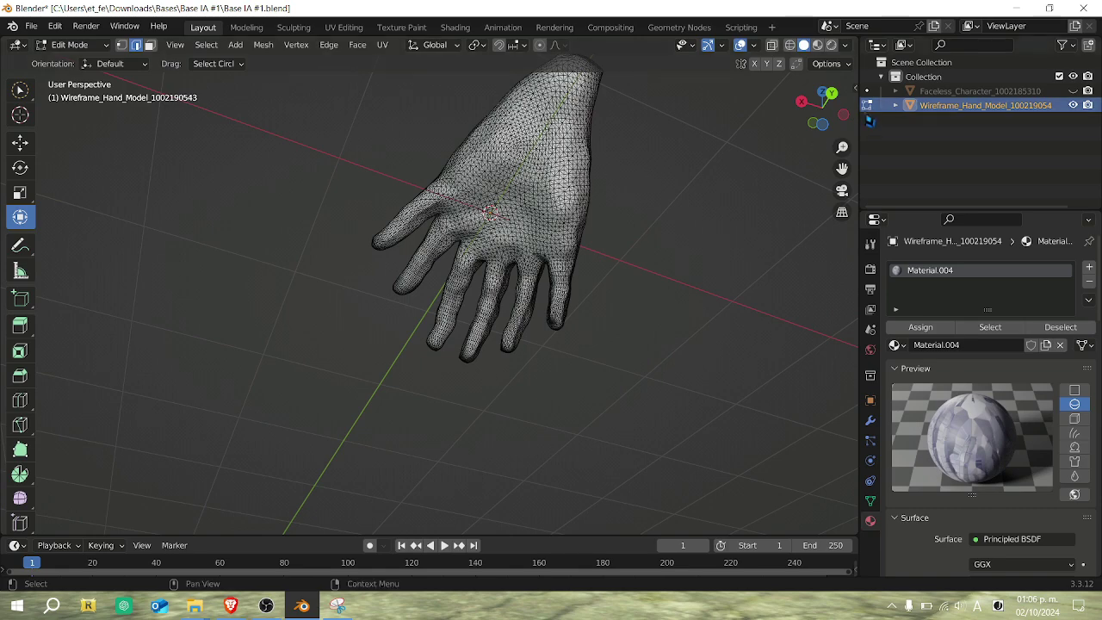
pyautogui.press('c')
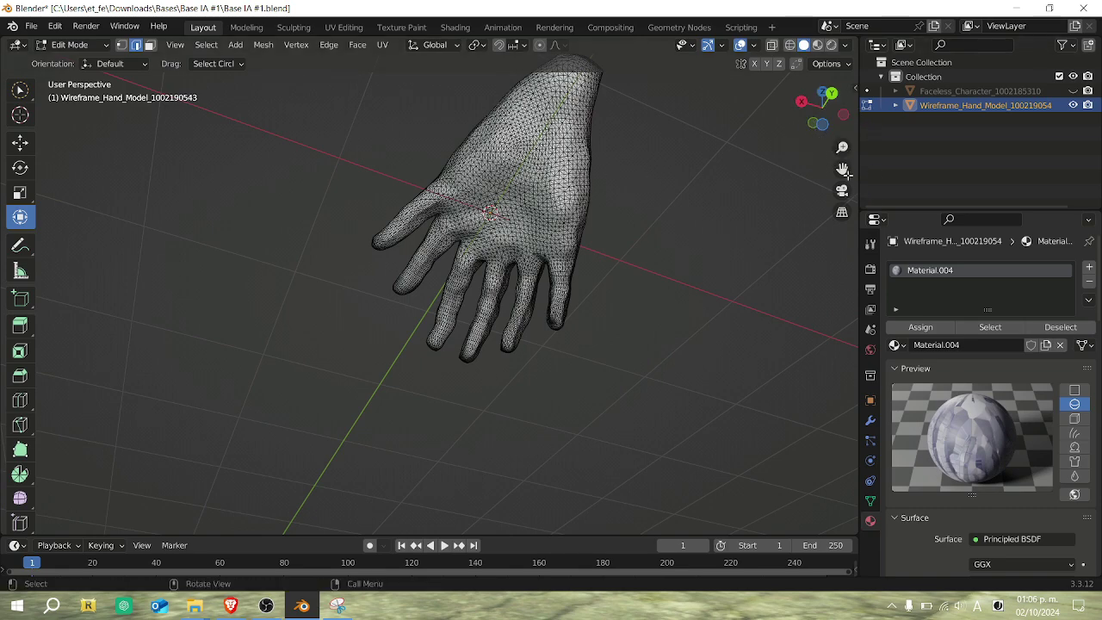
pyautogui.press('Escape')
pyautogui.moveTo(822, 107); pyautogui.dragTo(800, 121)
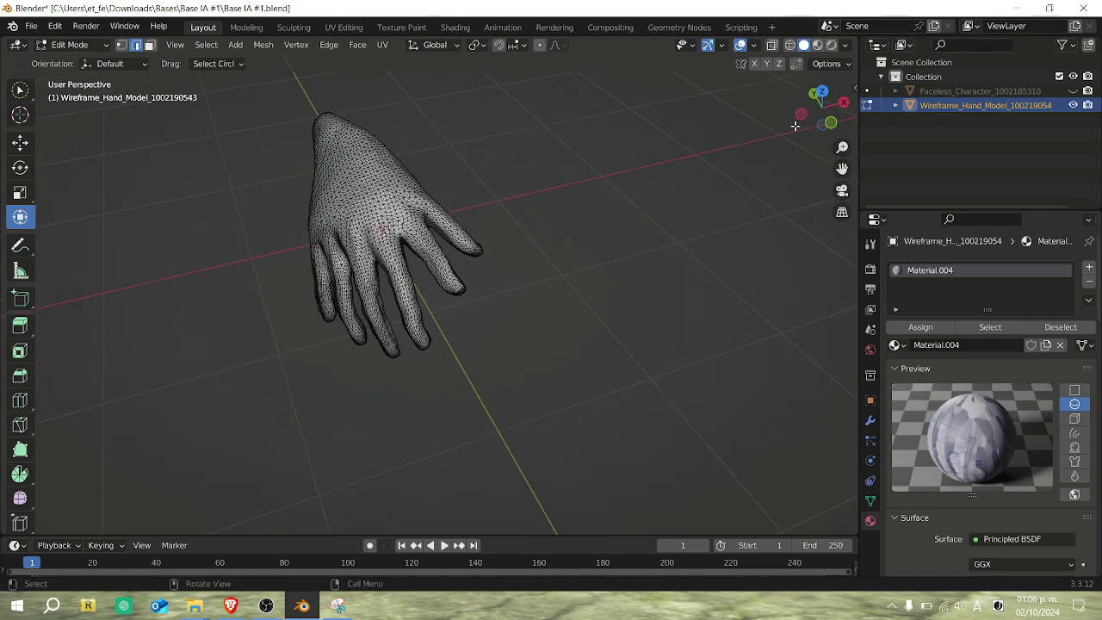
# Set the viewport to the front orthographic view and inspect the whole hand mesh near the centre of the view.
pyautogui.press('KP_1')
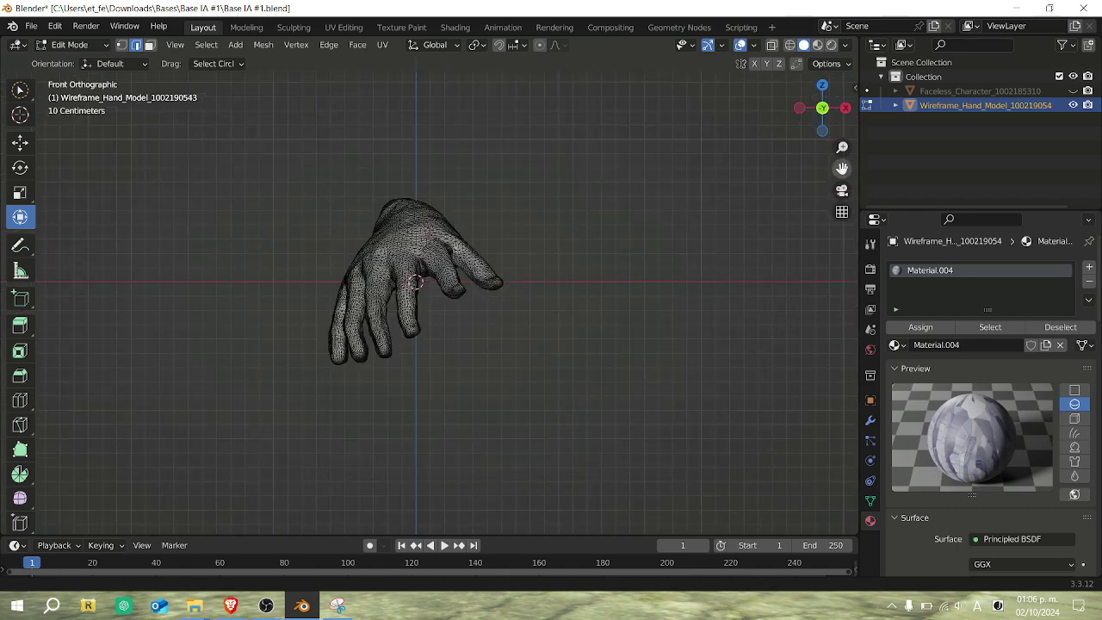
pyautogui.moveTo(842, 169); pyautogui.dragTo(889, 184)
pyautogui.scroll(5, 662, 228)
pyautogui.scroll(-8, 662, 229)
pyautogui.scroll(3, 778, 207)
pyautogui.moveTo(843, 173); pyautogui.dragTo(810, 165)
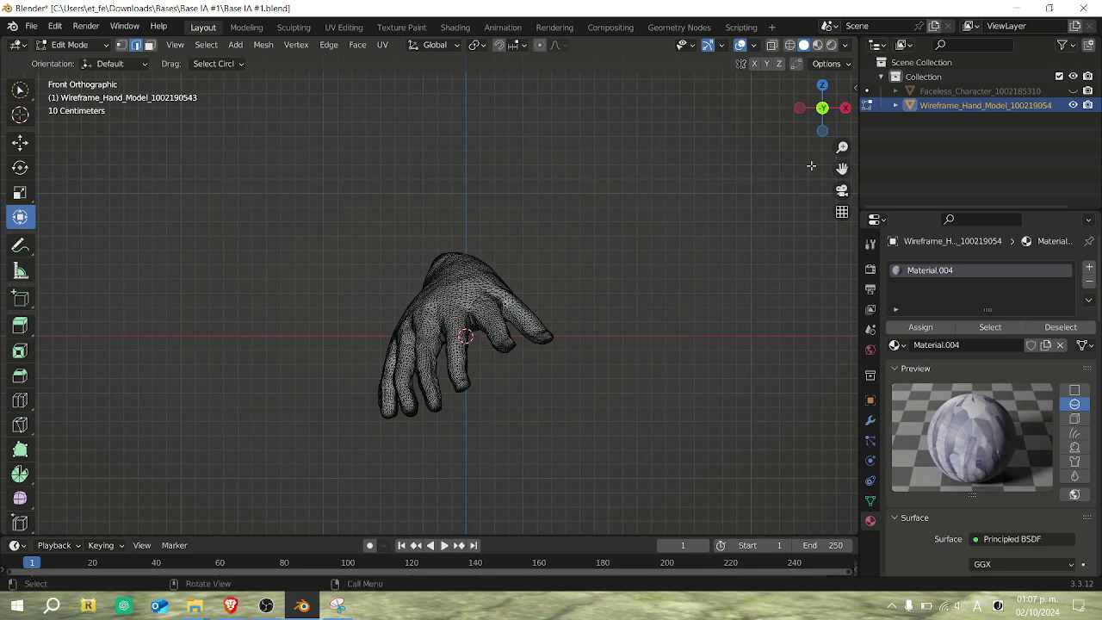